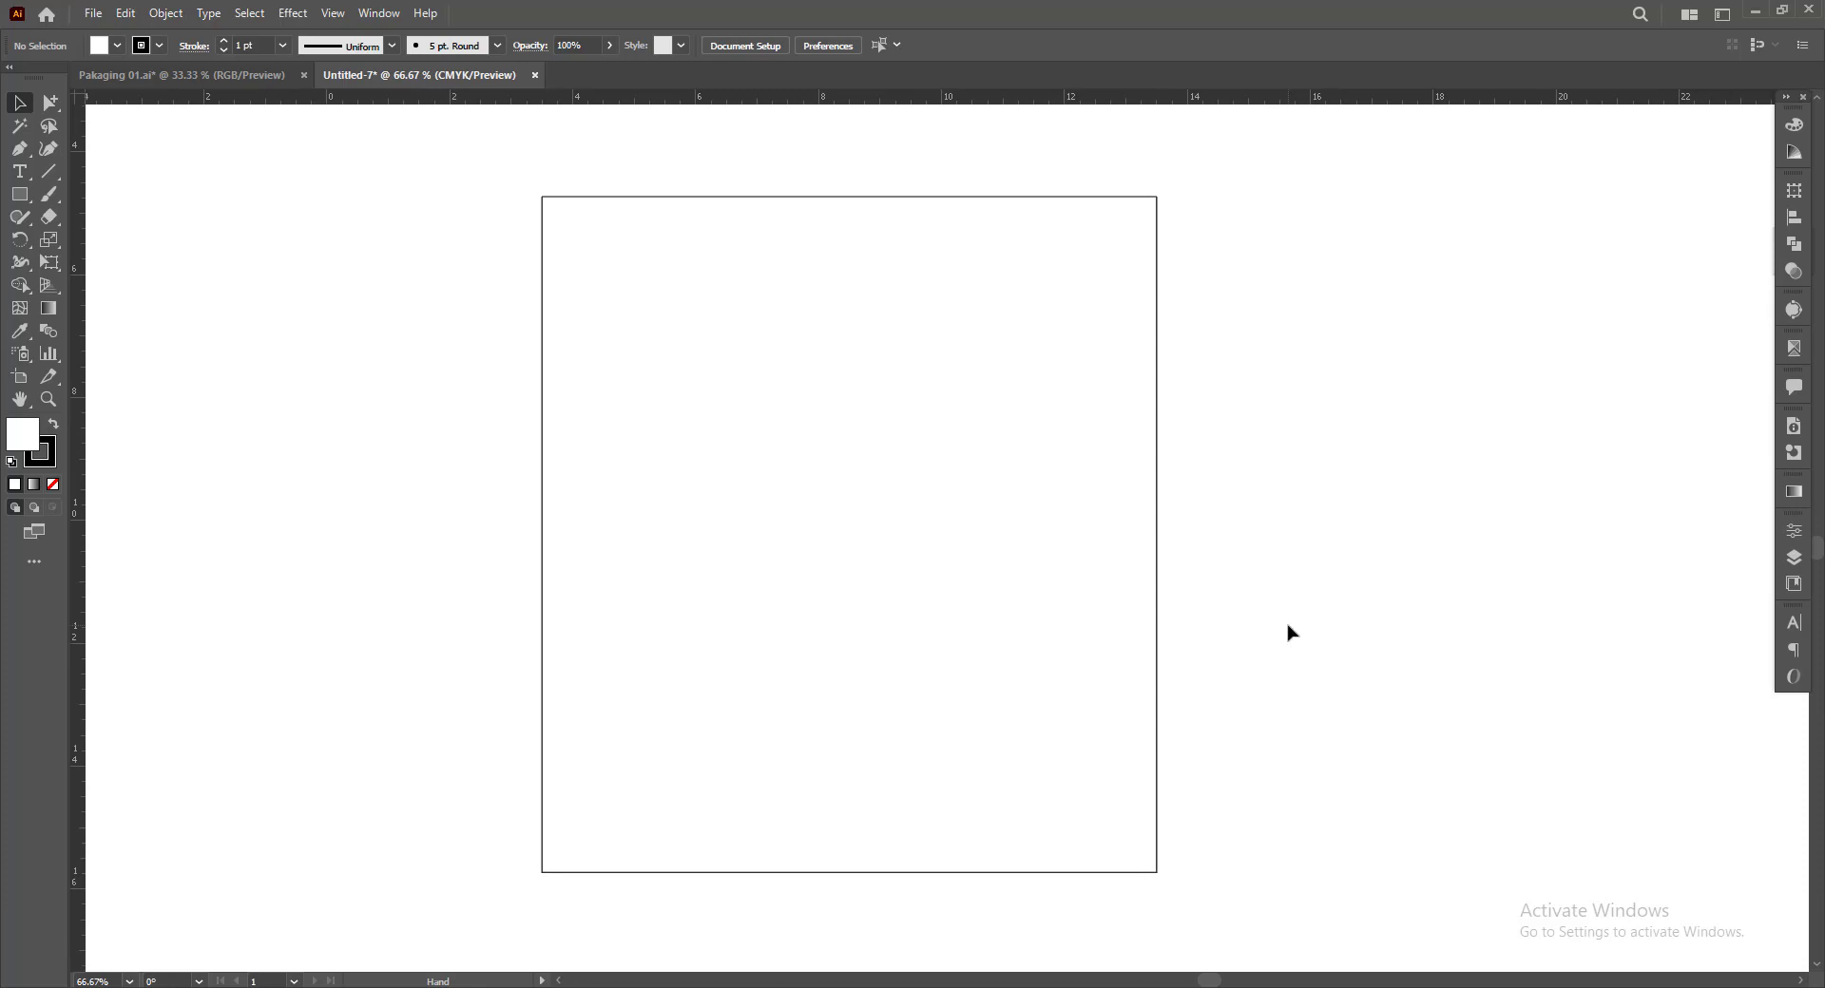
drag(1287, 631, 1239, 644)
click(738, 594)
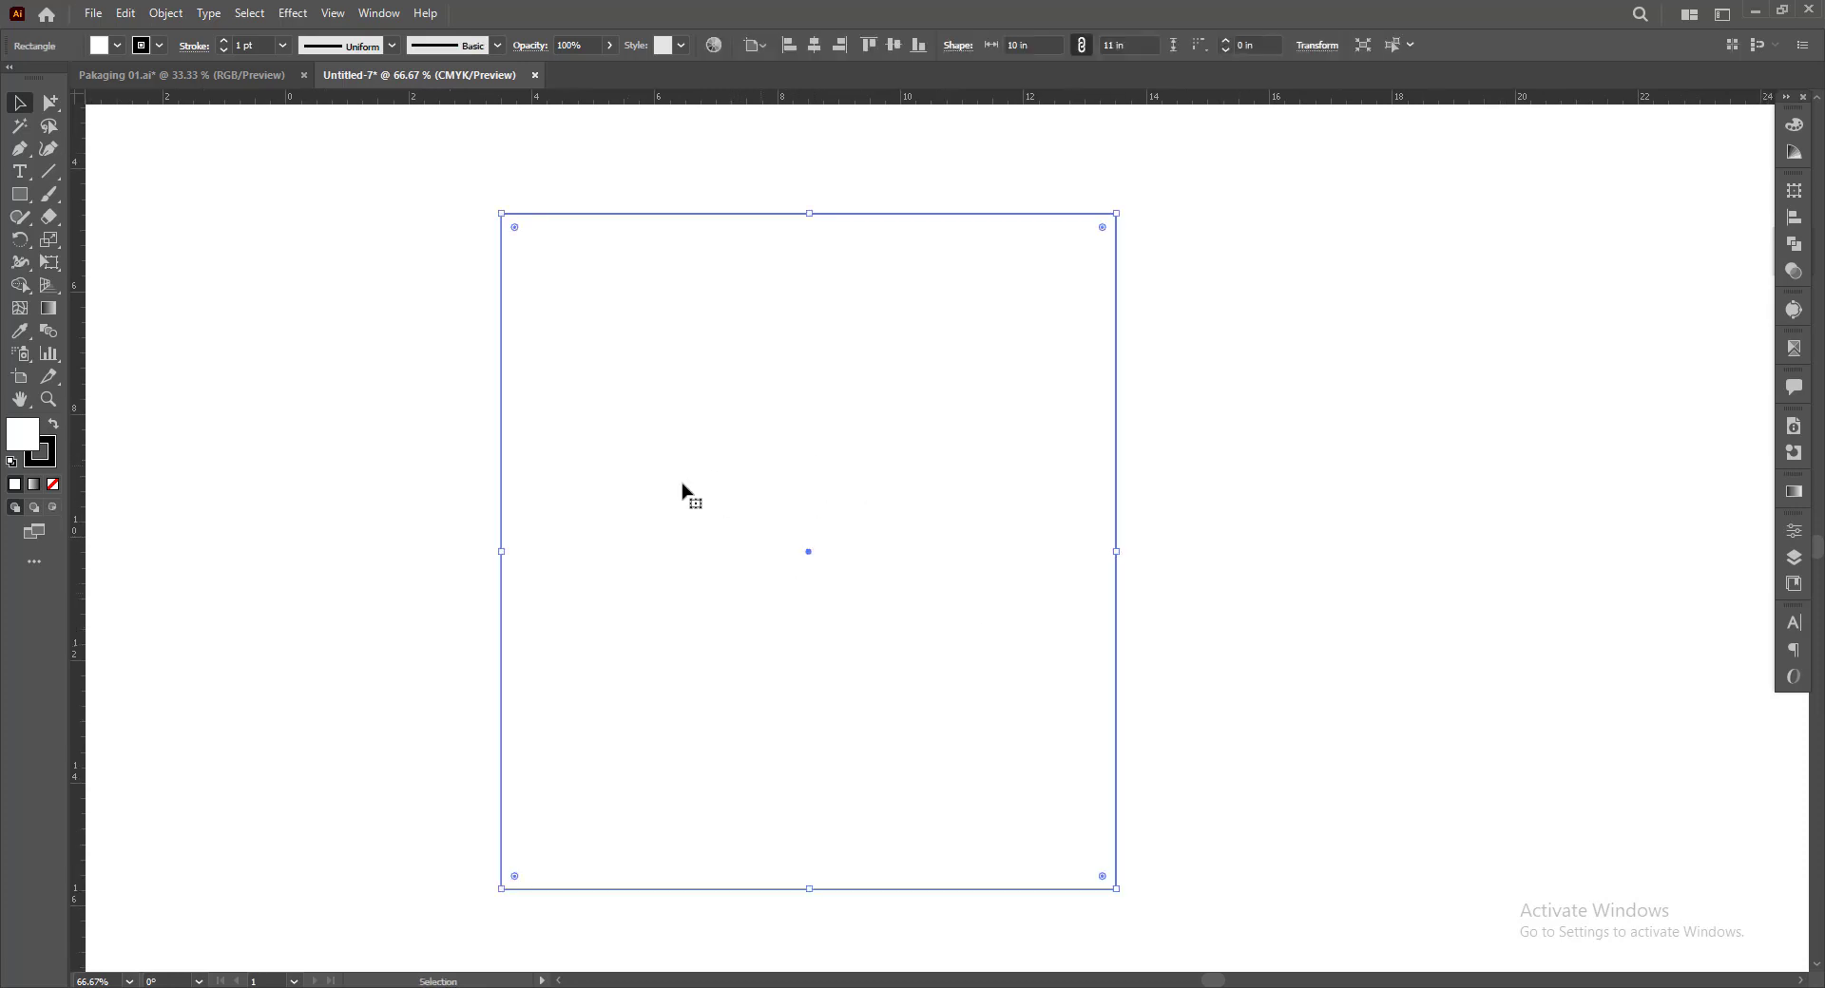
scroll(933, 697, right, 2)
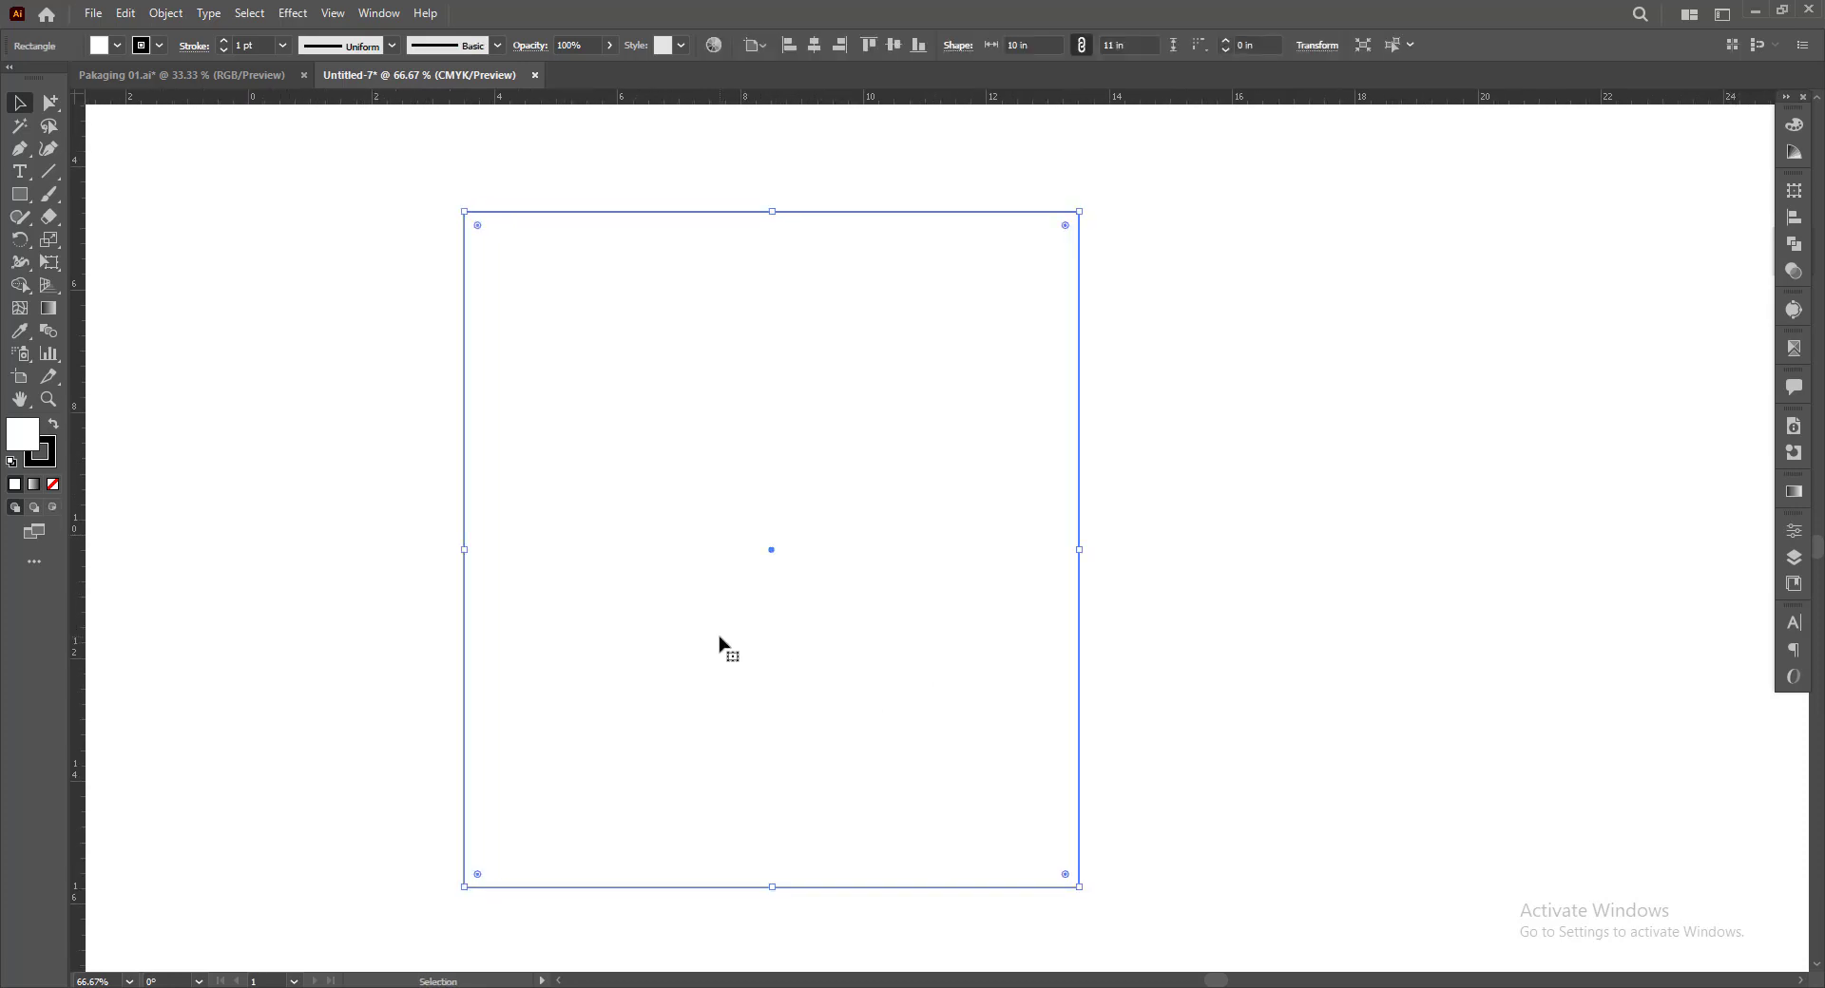
drag(723, 632, 1273, 644)
key(ctrl+z)
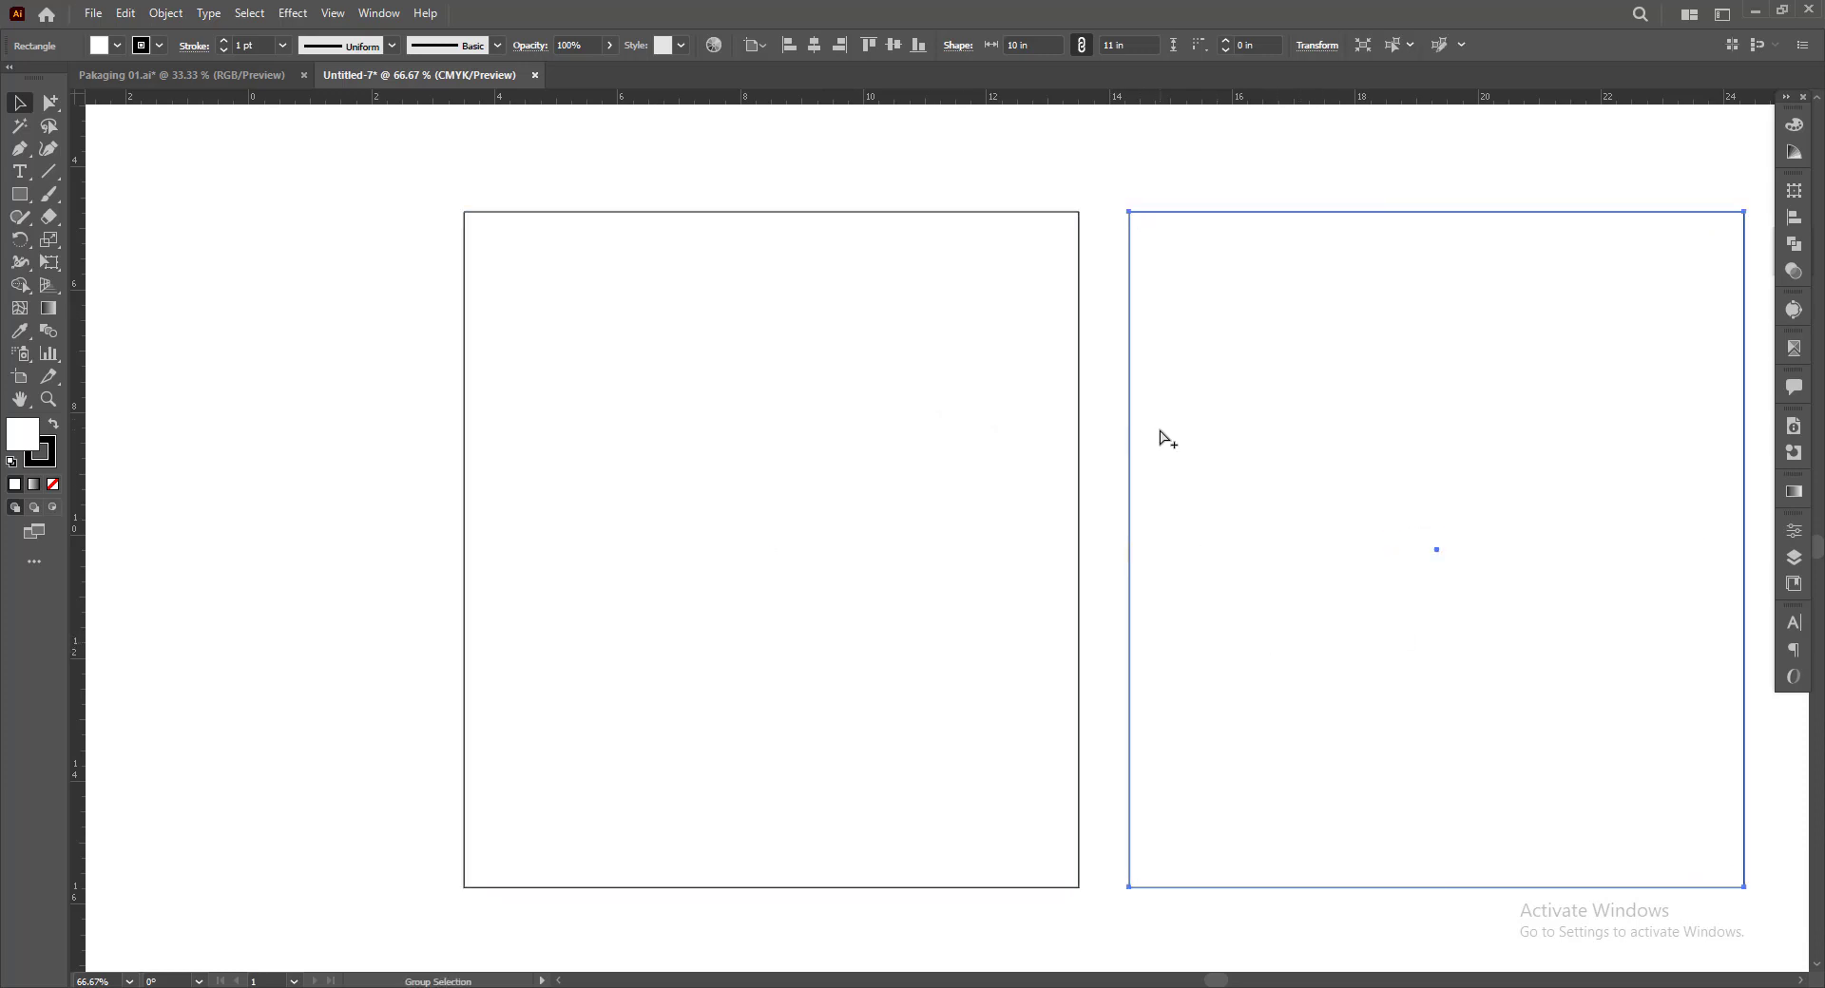
key(ctrl+z)
Place a vertical ruler guide through the centre of the 10 × 11 in rectangle
click(1091, 403)
click(841, 485)
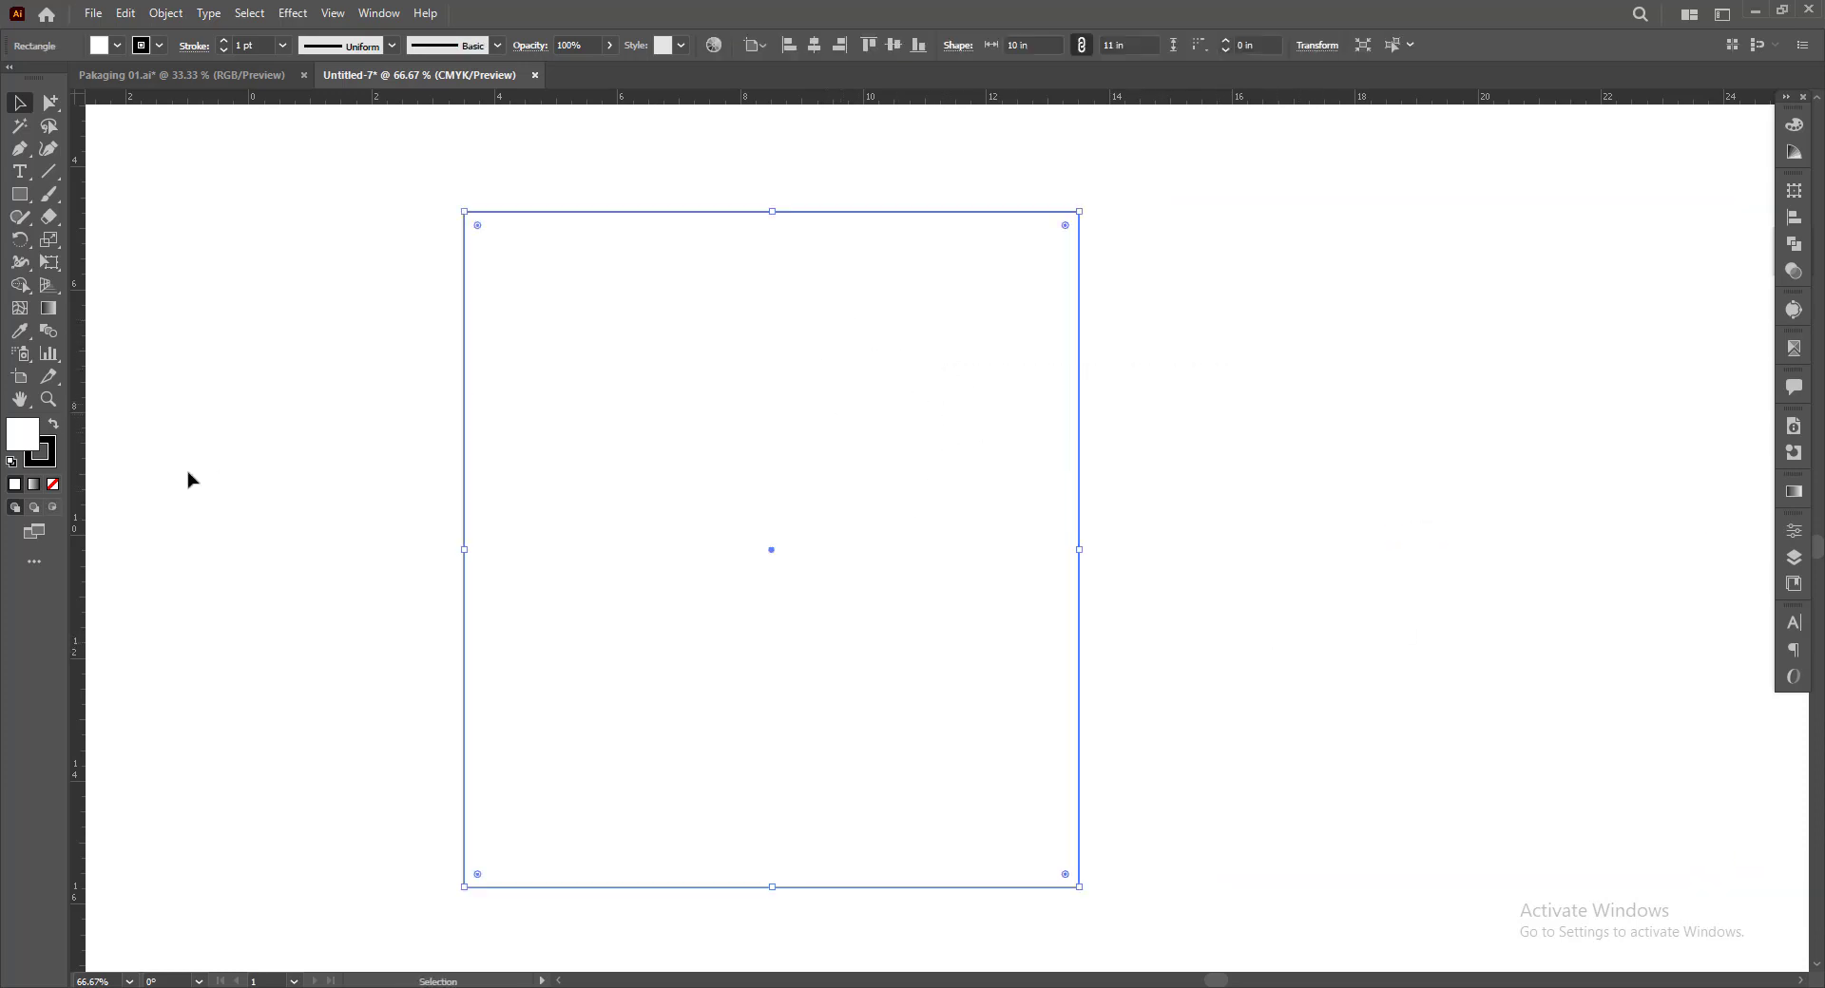
drag(76, 459, 771, 558)
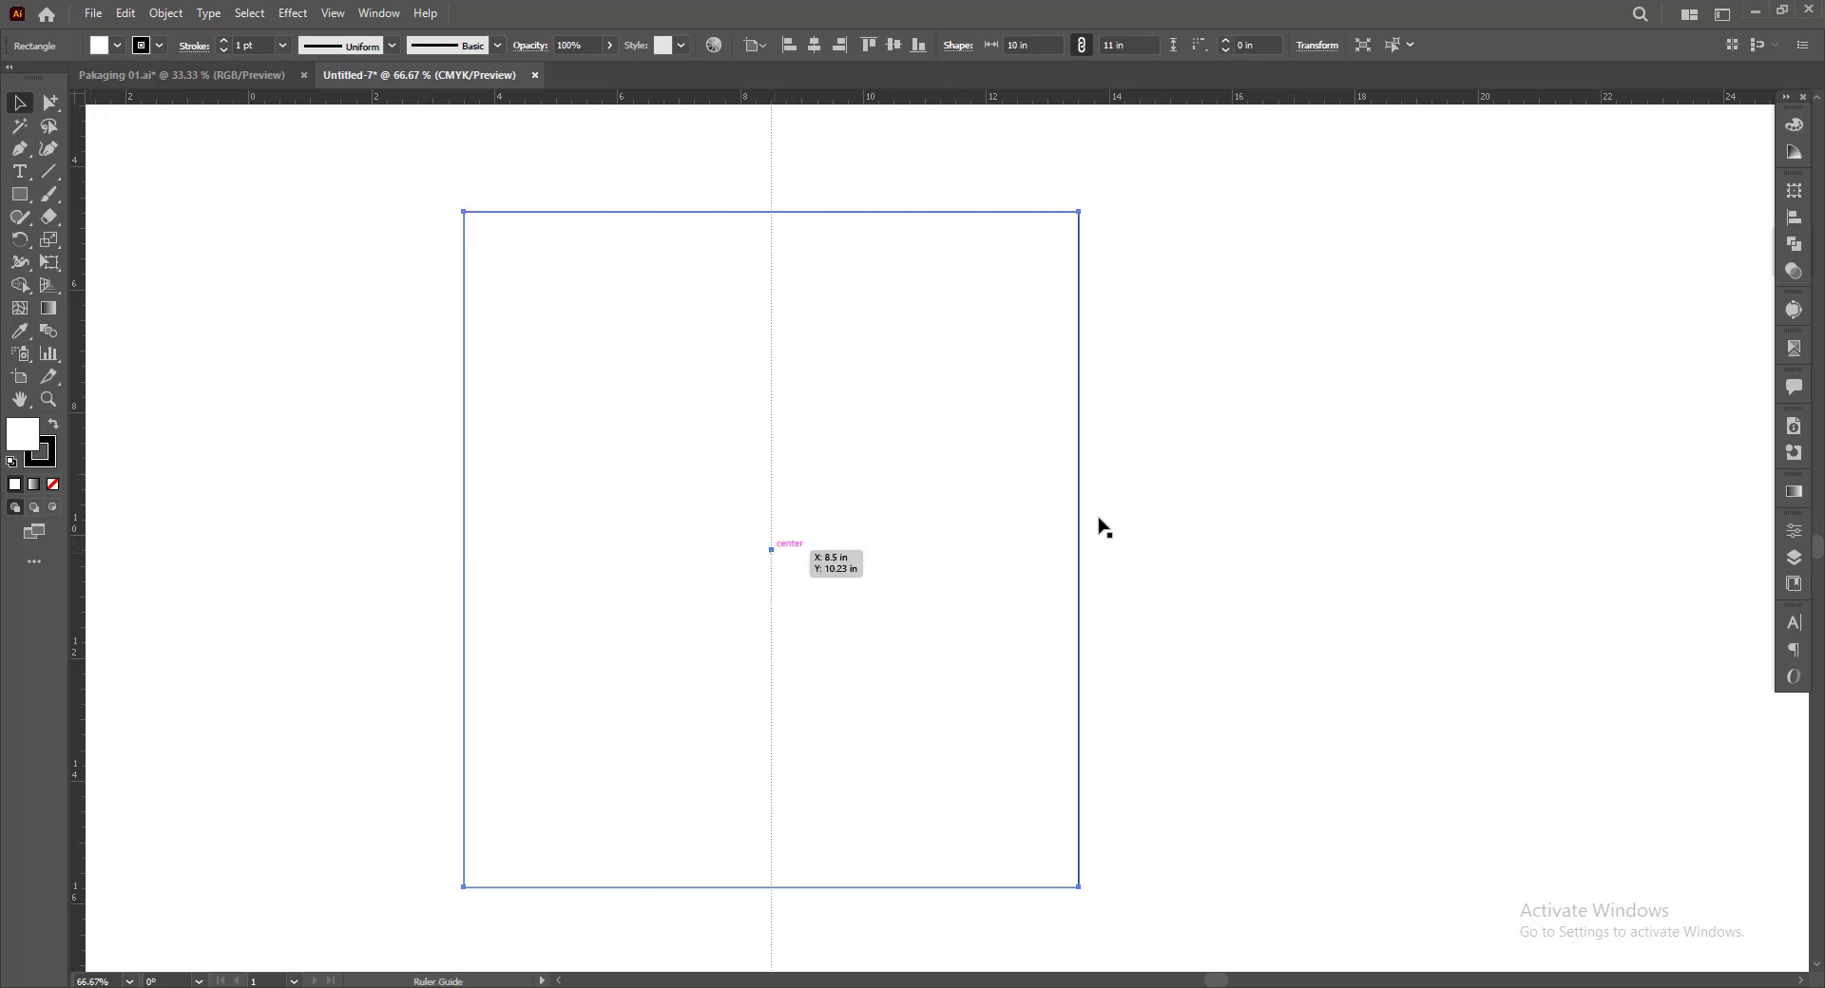
click(1100, 525)
click(919, 482)
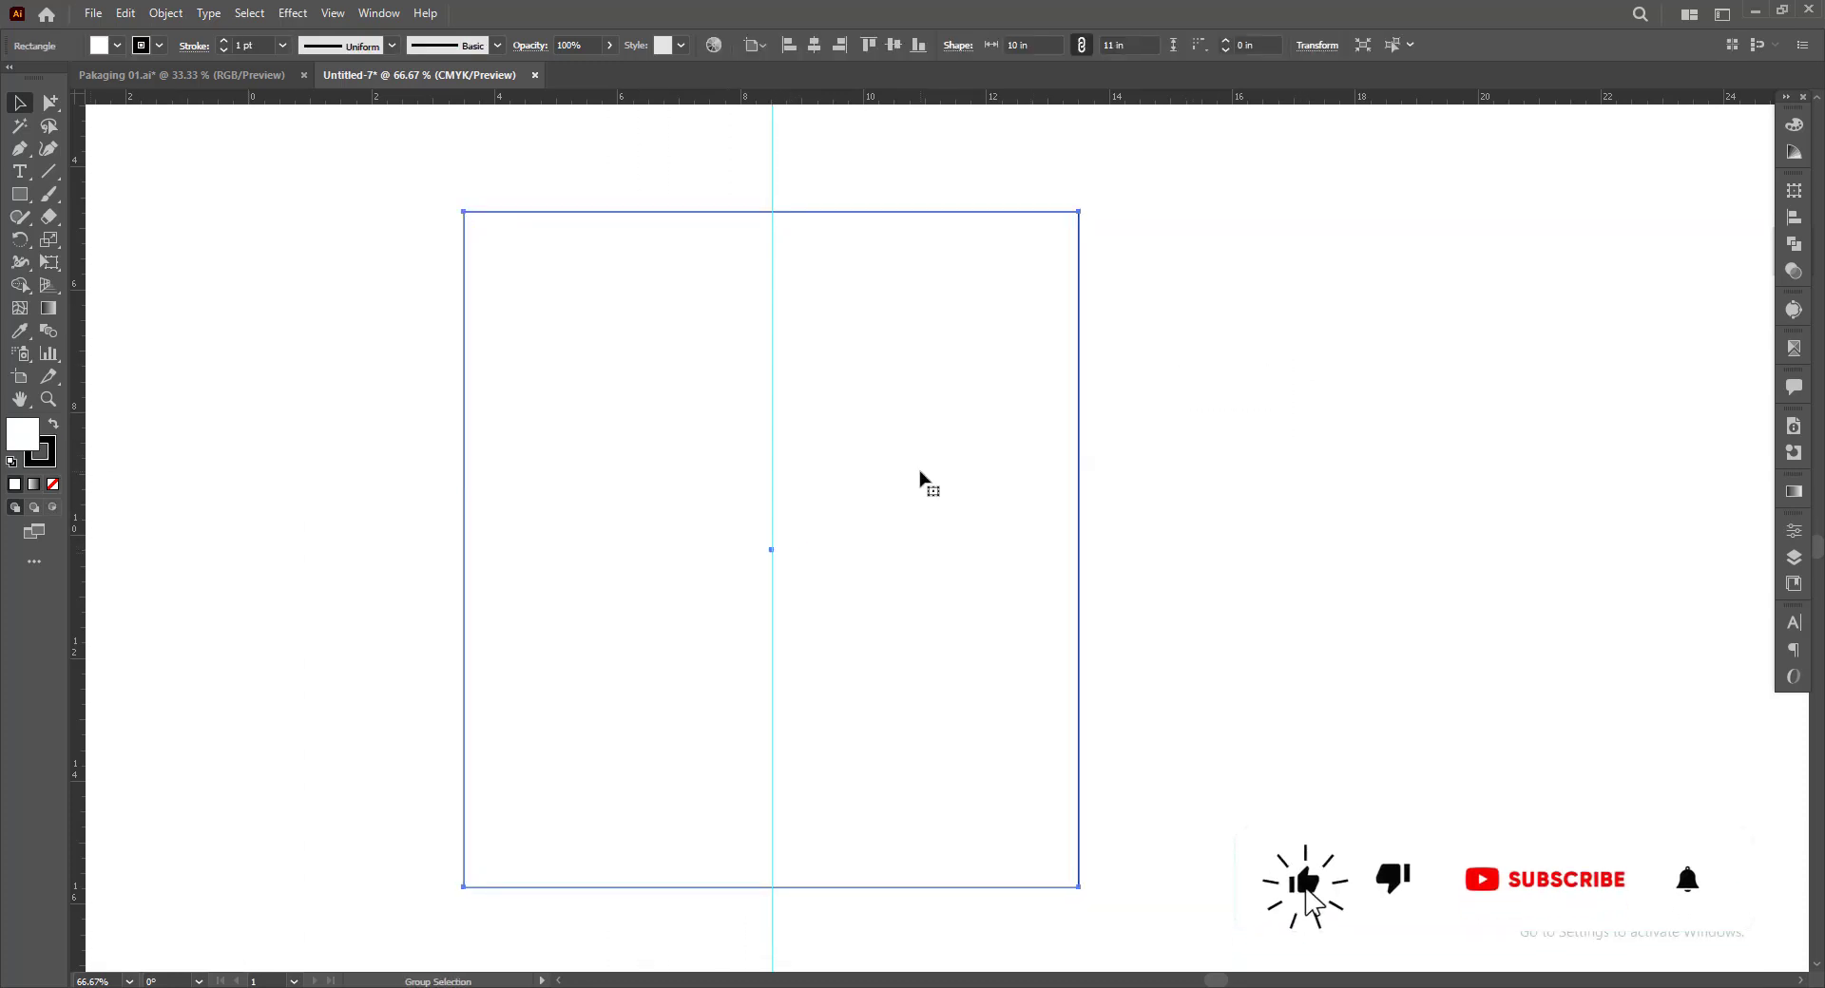
click(1100, 513)
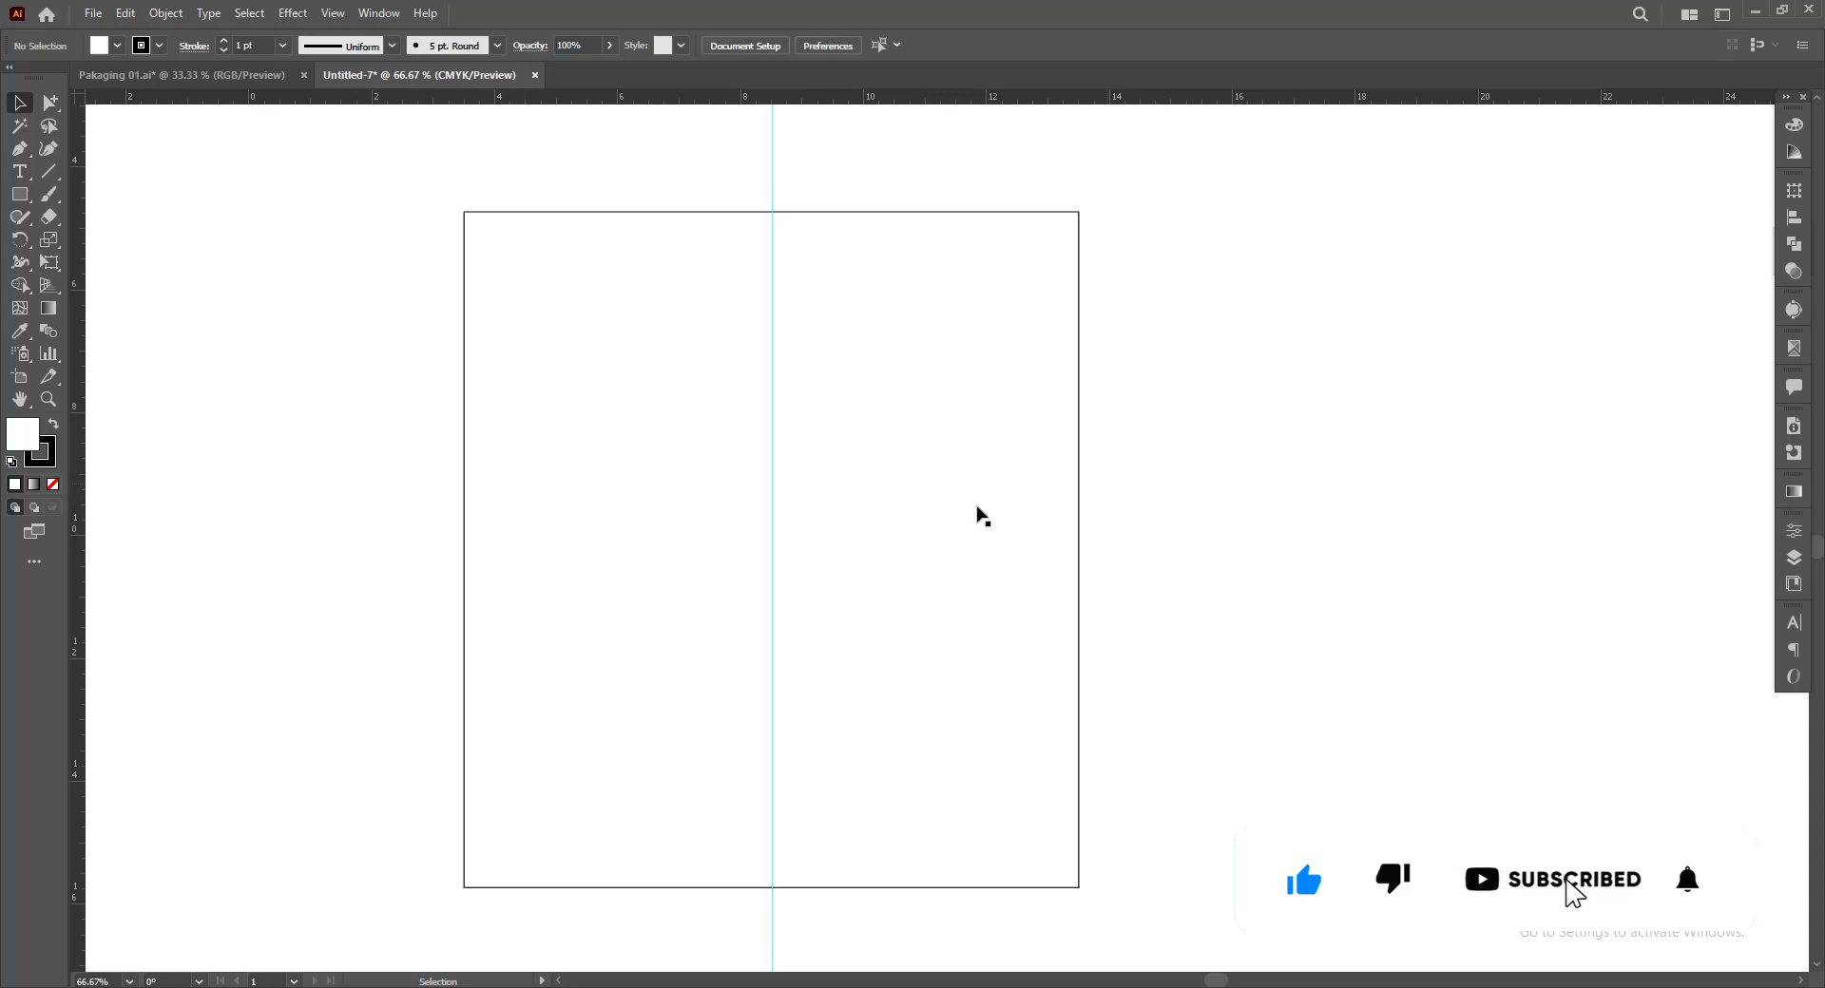
Copy the rectangle in place and narrow the copy to 5 in, bringing its right edge to the centre guide
key(space)
drag(999, 589, 960, 572)
drag(595, 513, 550, 509)
drag(330, 427, 496, 493)
key(ctrl+c)
key(ctrl+f)
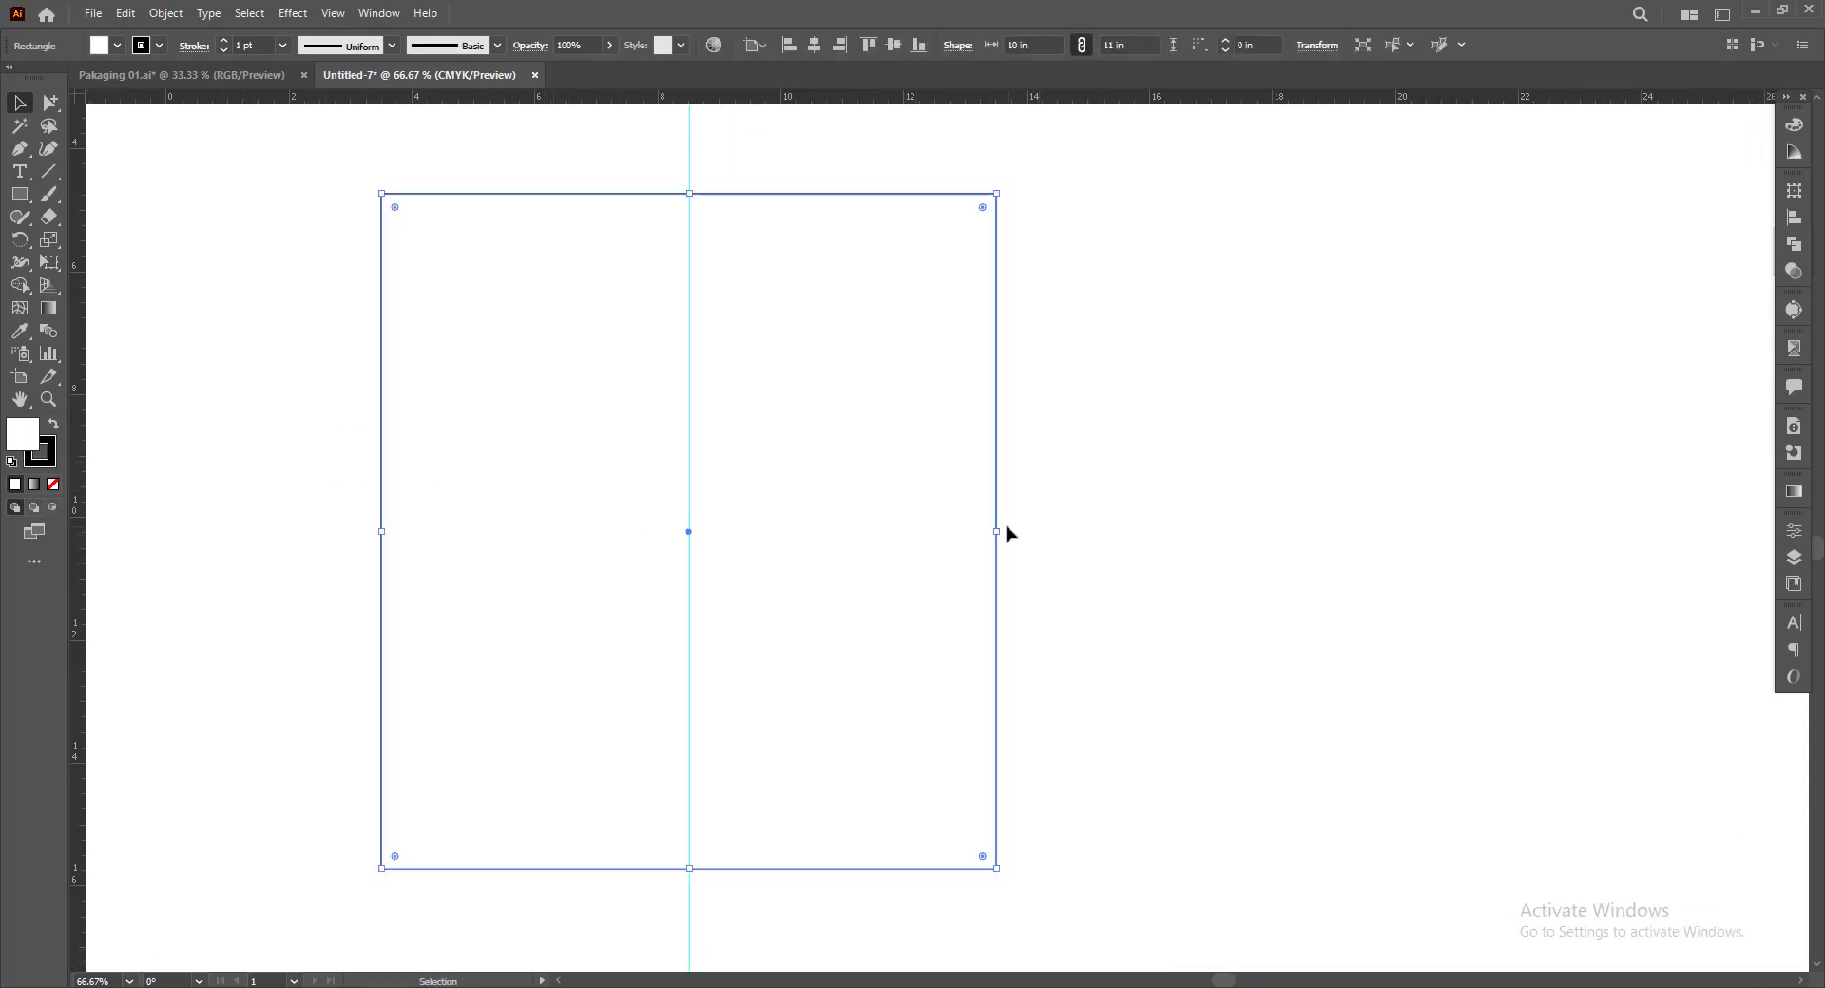
drag(996, 532, 690, 532)
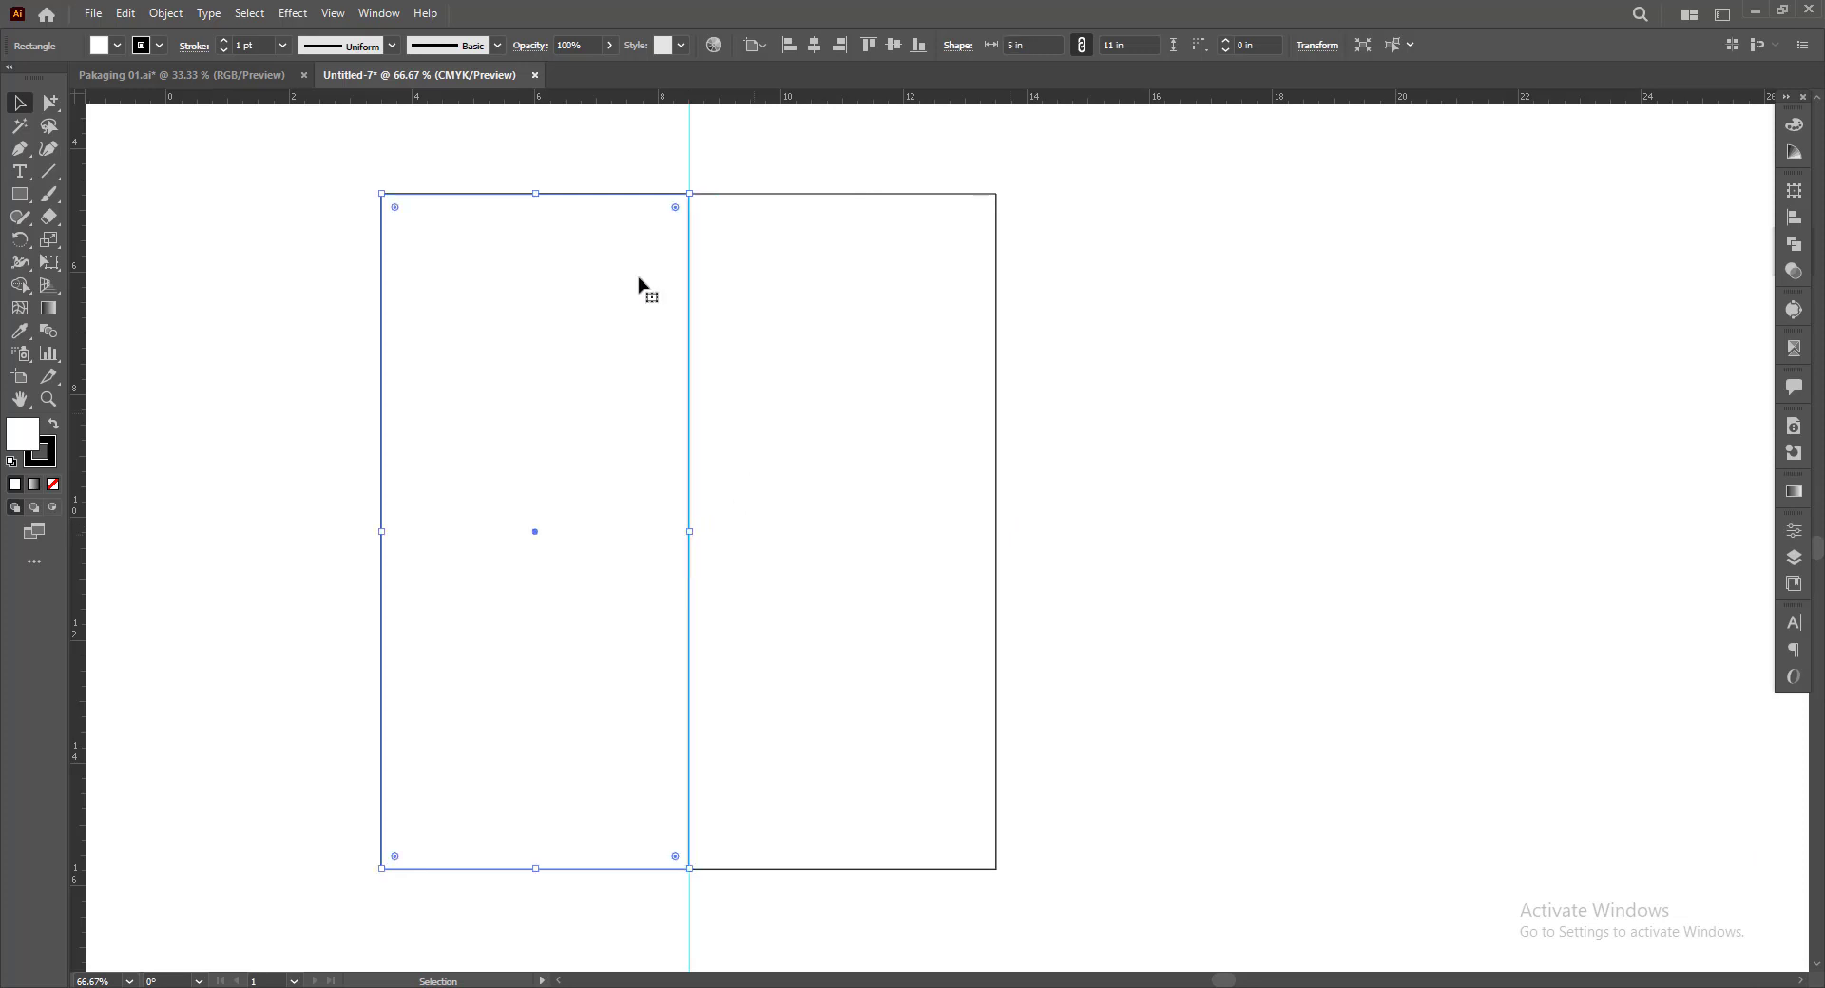
Clear the selection and lock the guides
key(ctrl+shift+a)
drag(688, 273, 1019, 285)
key(ctrl+z)
key(ctrl+shift+a)
right_click(1128, 327)
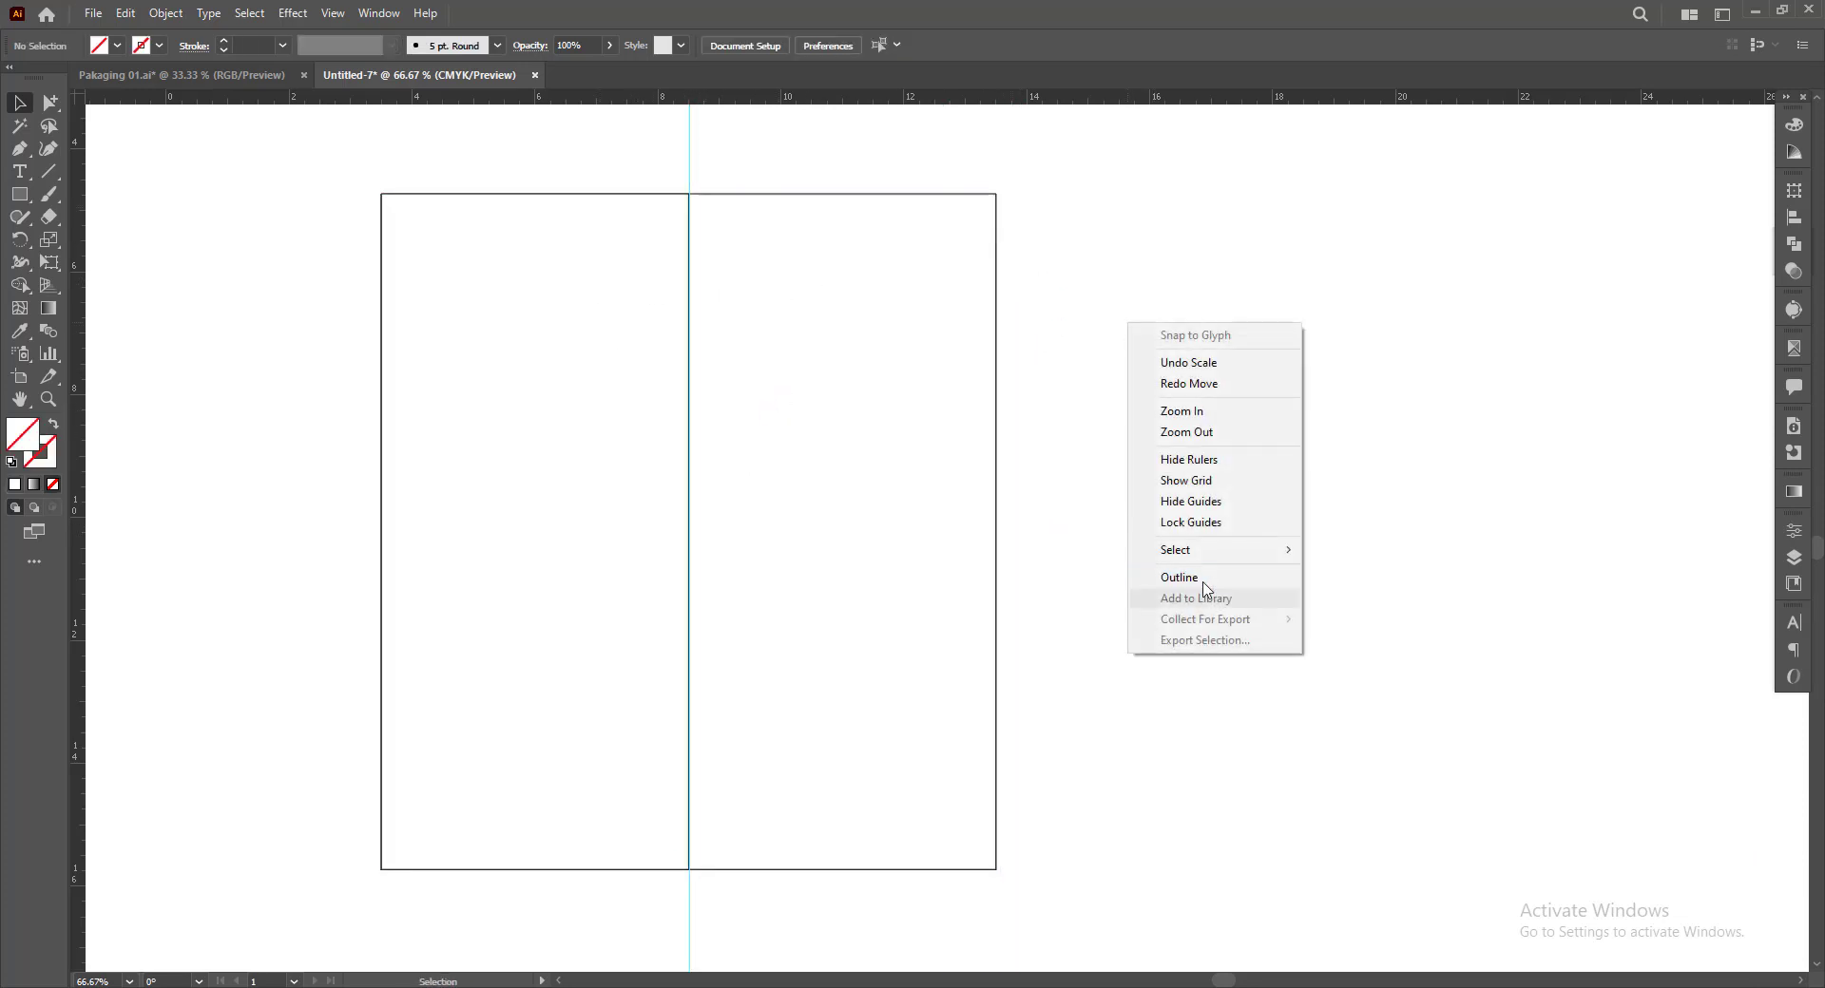
click(1185, 526)
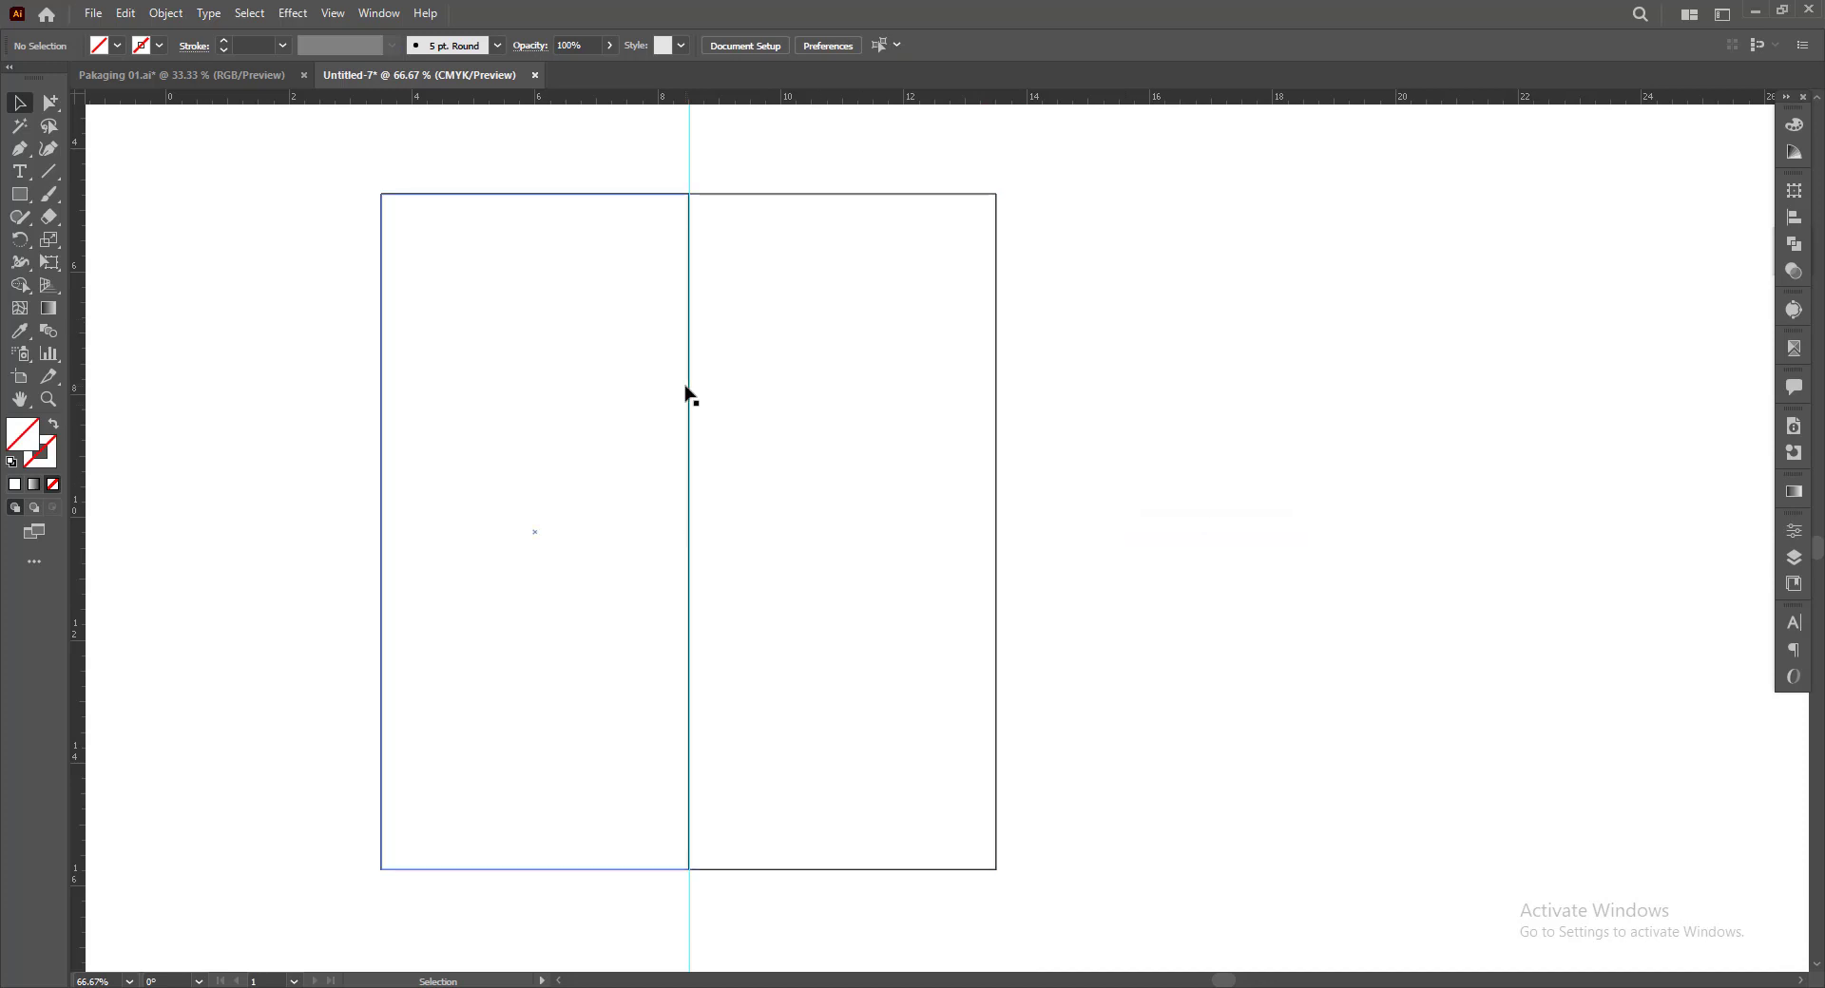
Duplicate the 5 in rectangle against the main rectangle's right edge, and move the original against its left edge
drag(685, 395, 1303, 412)
click(1409, 494)
drag(913, 562, 1005, 562)
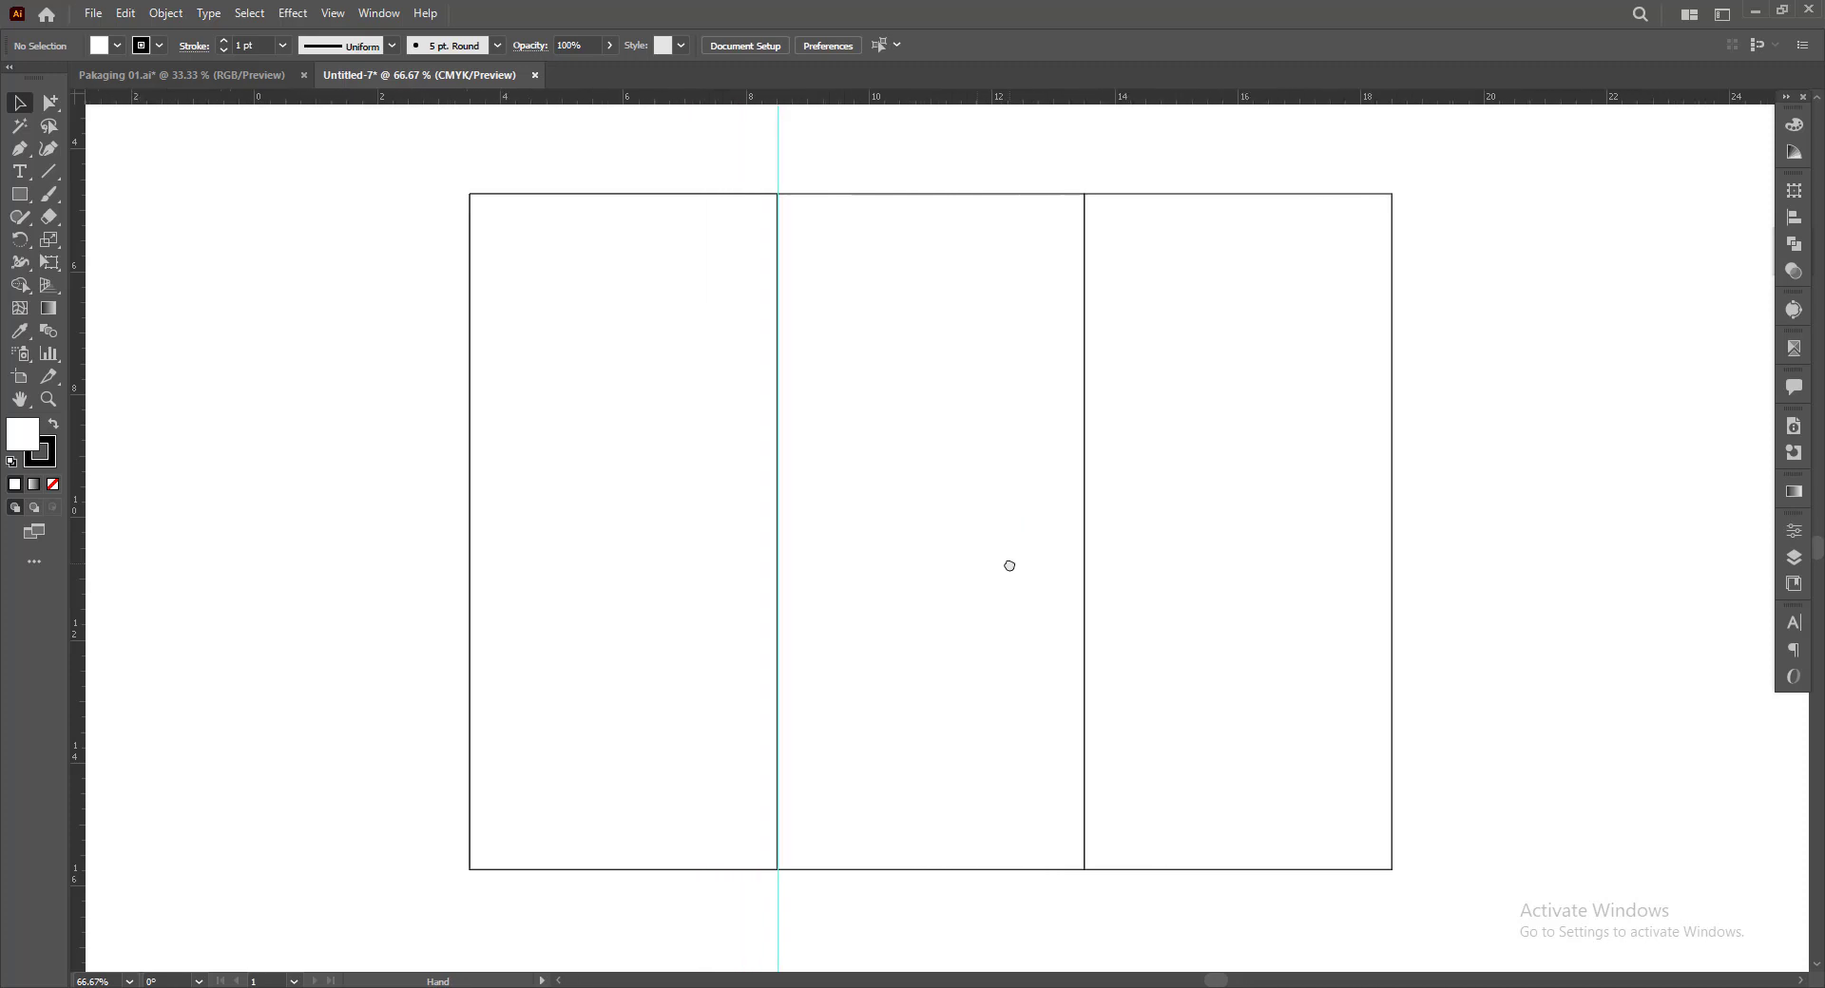
drag(746, 289, 418, 294)
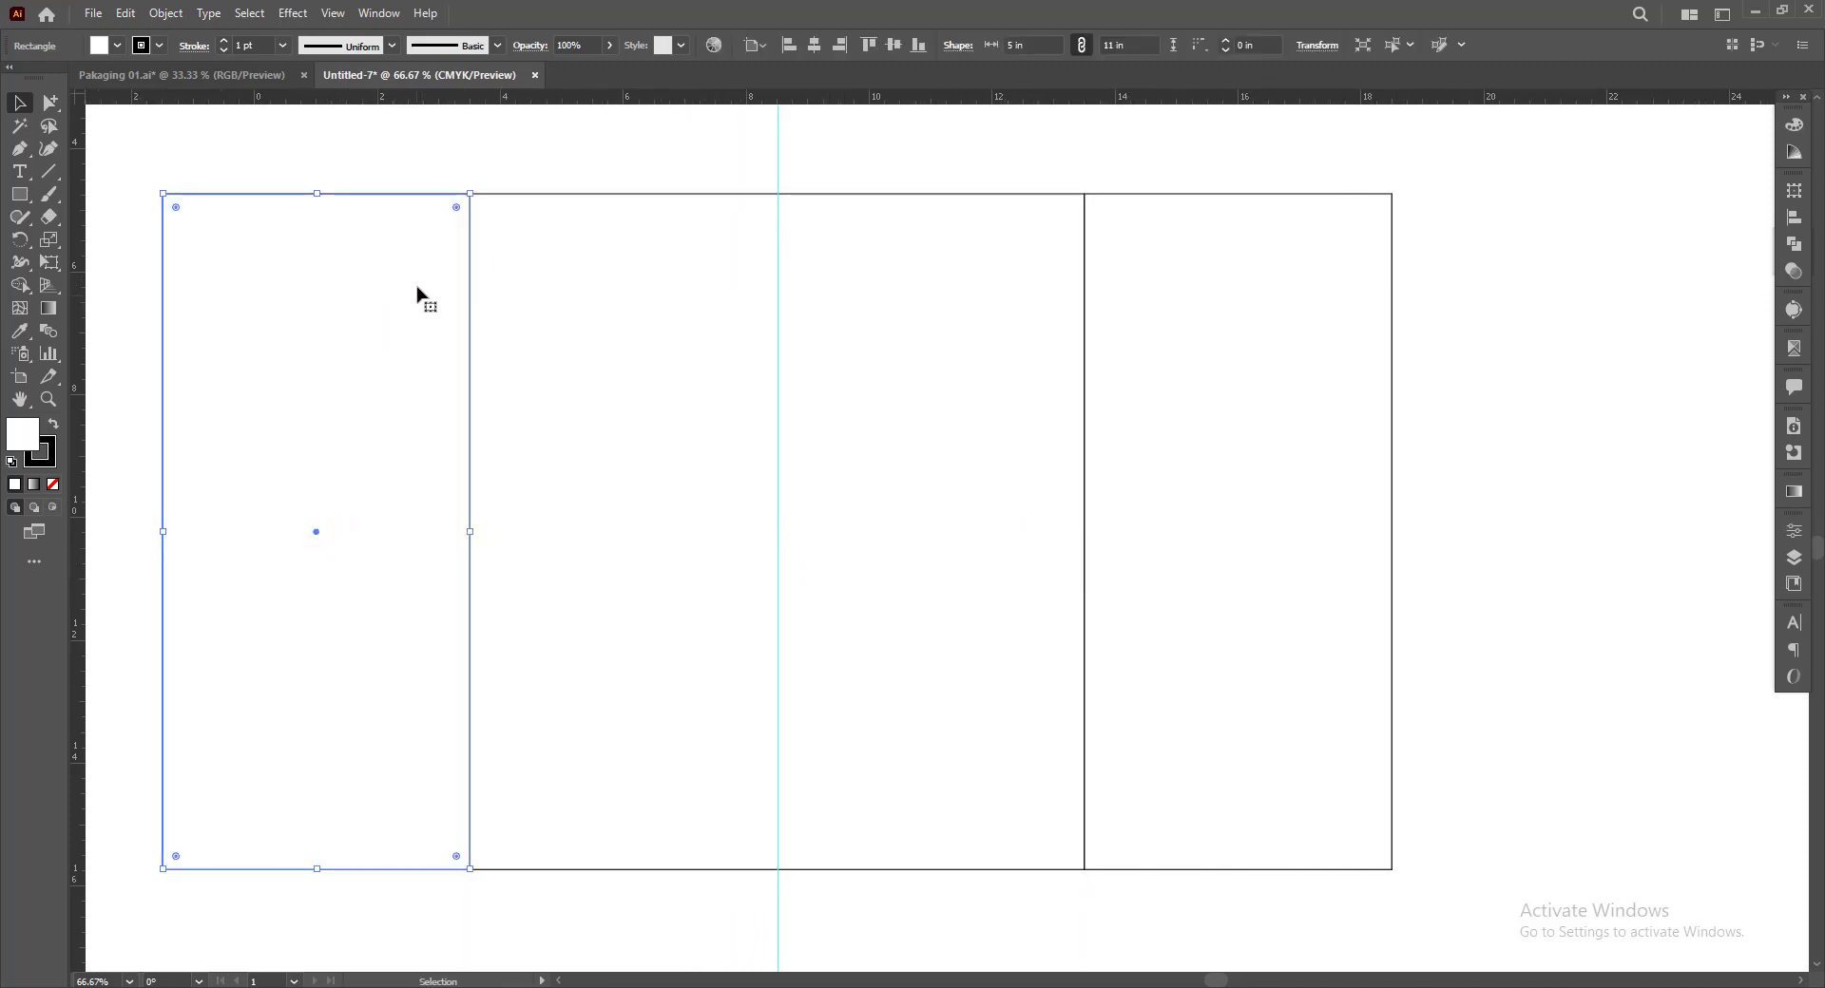
Examine up close and in Outline view how the side panels' edges meet the main rectangle
key(z)
drag(423, 169, 952, 438)
key(v)
key(ctrl+shift+a)
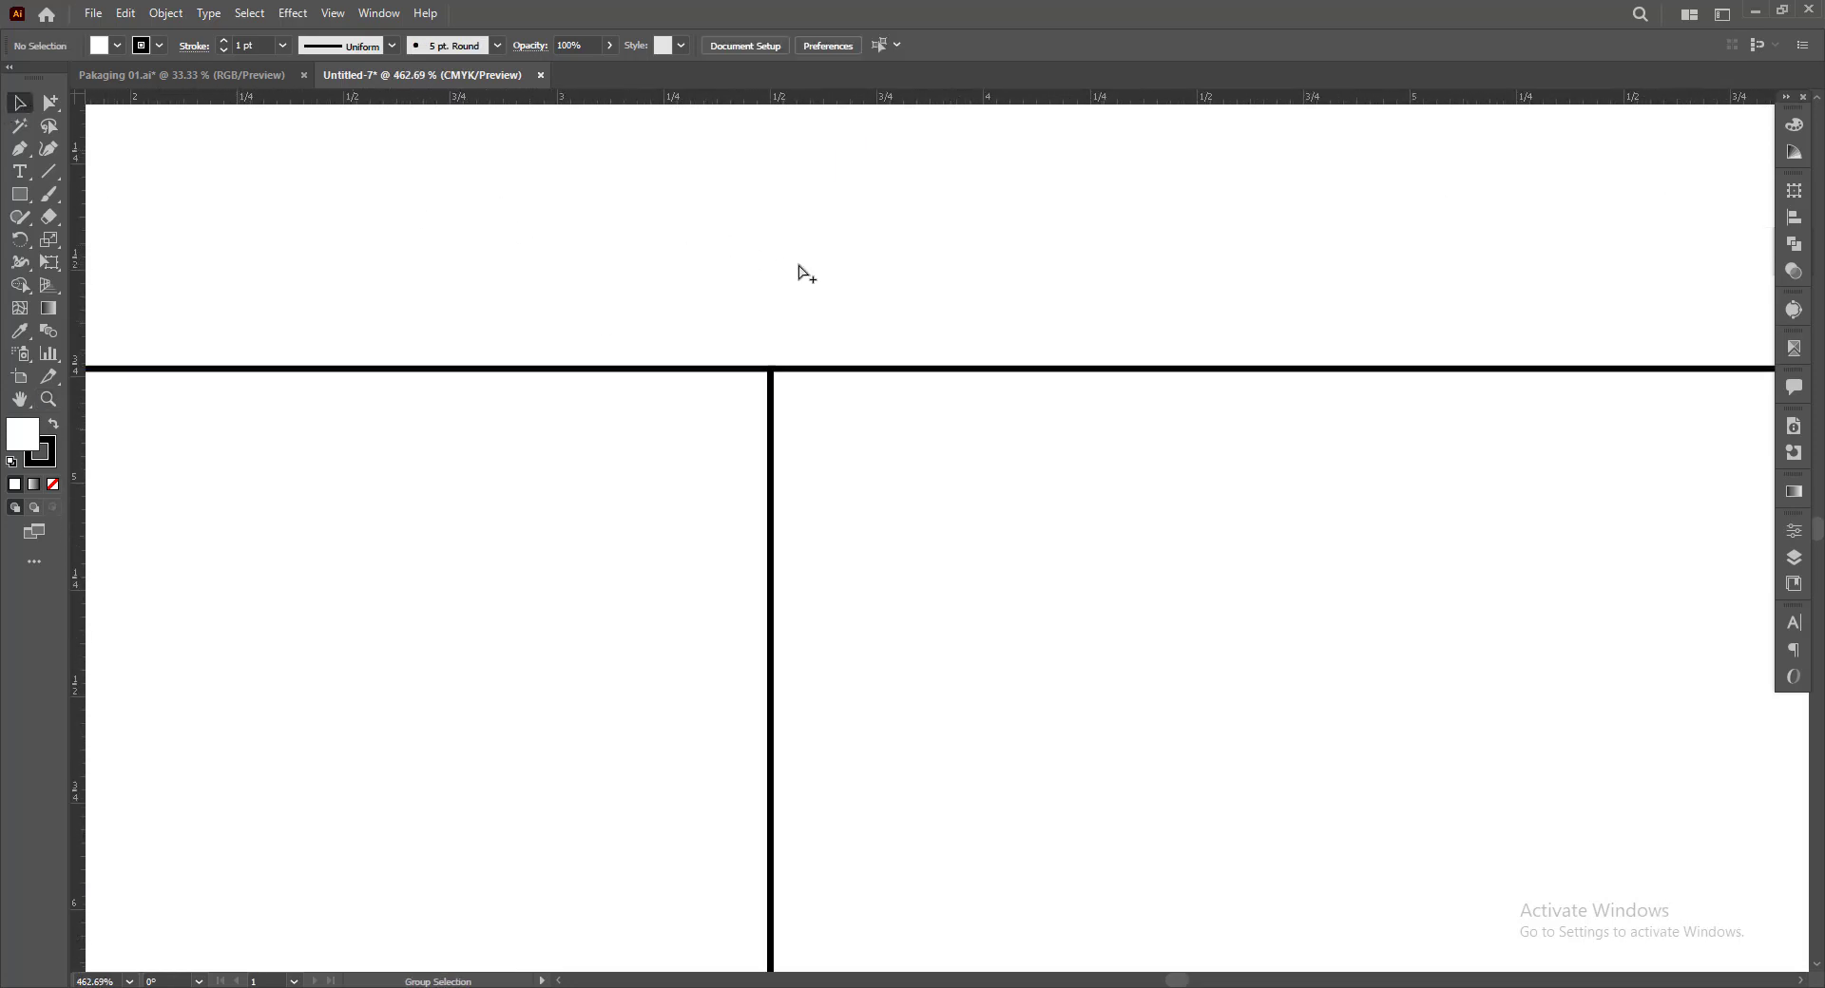
key(ctrl+y)
key(ctrl+y)
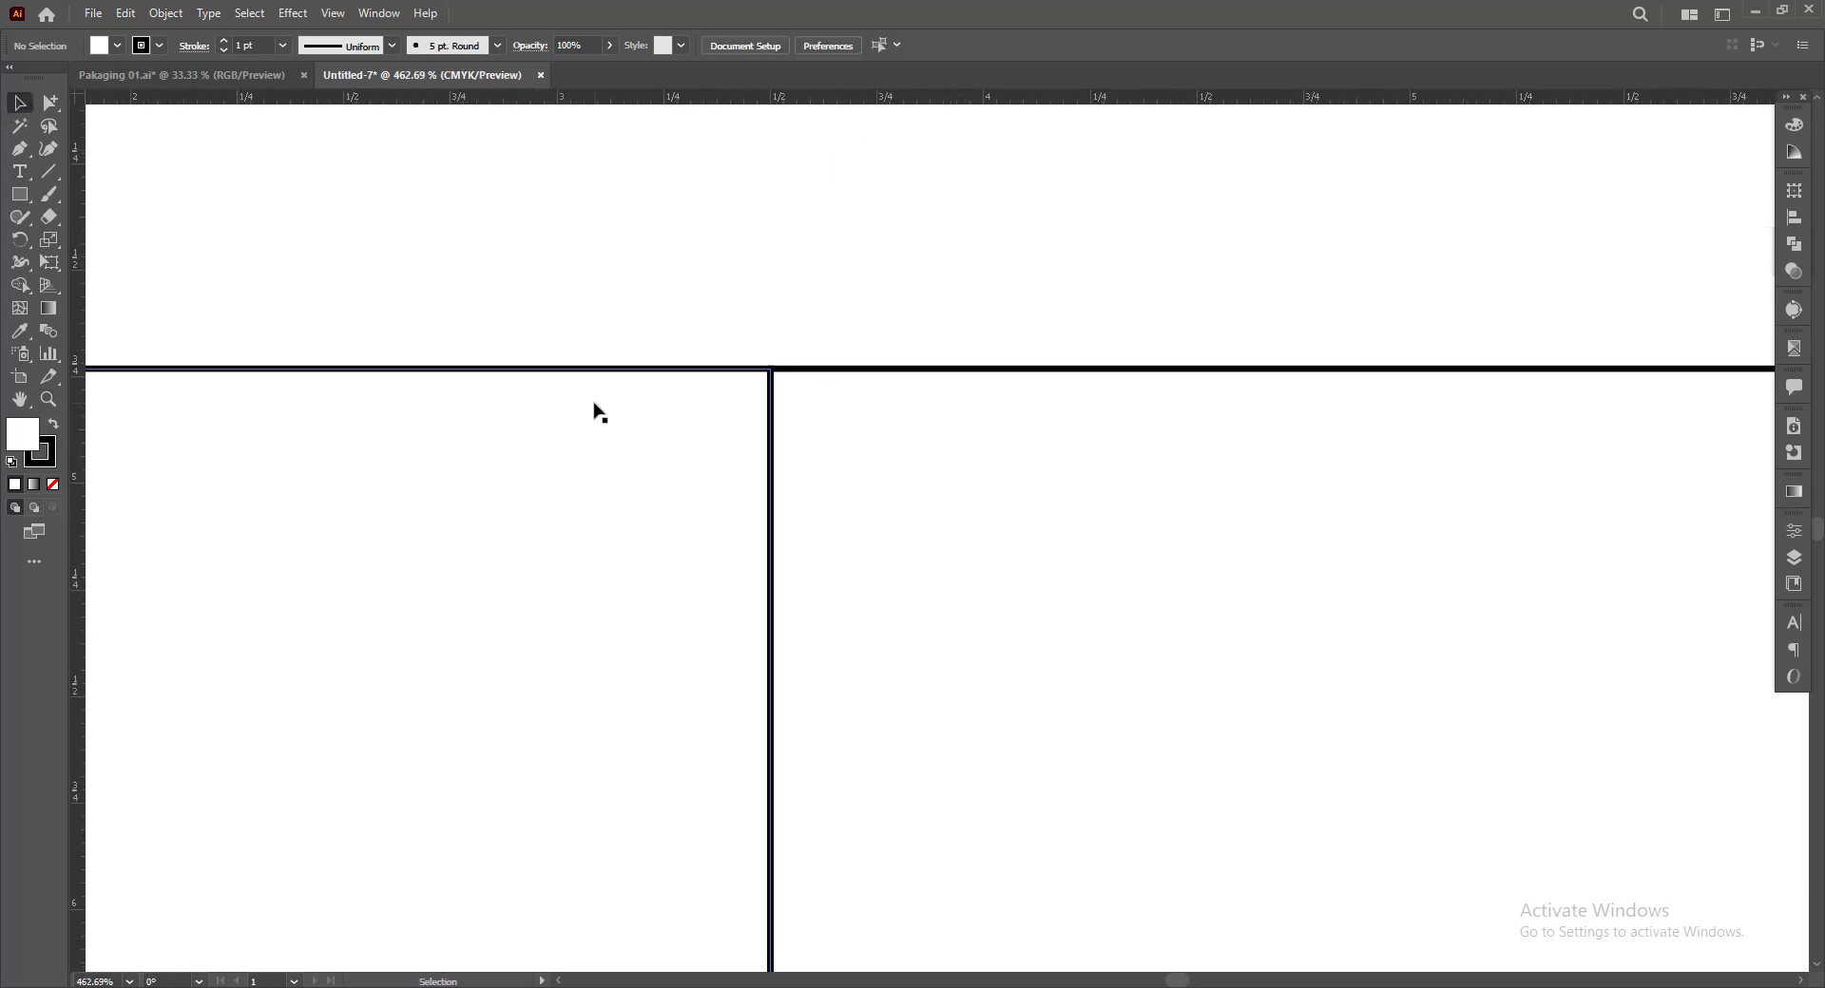
key(z)
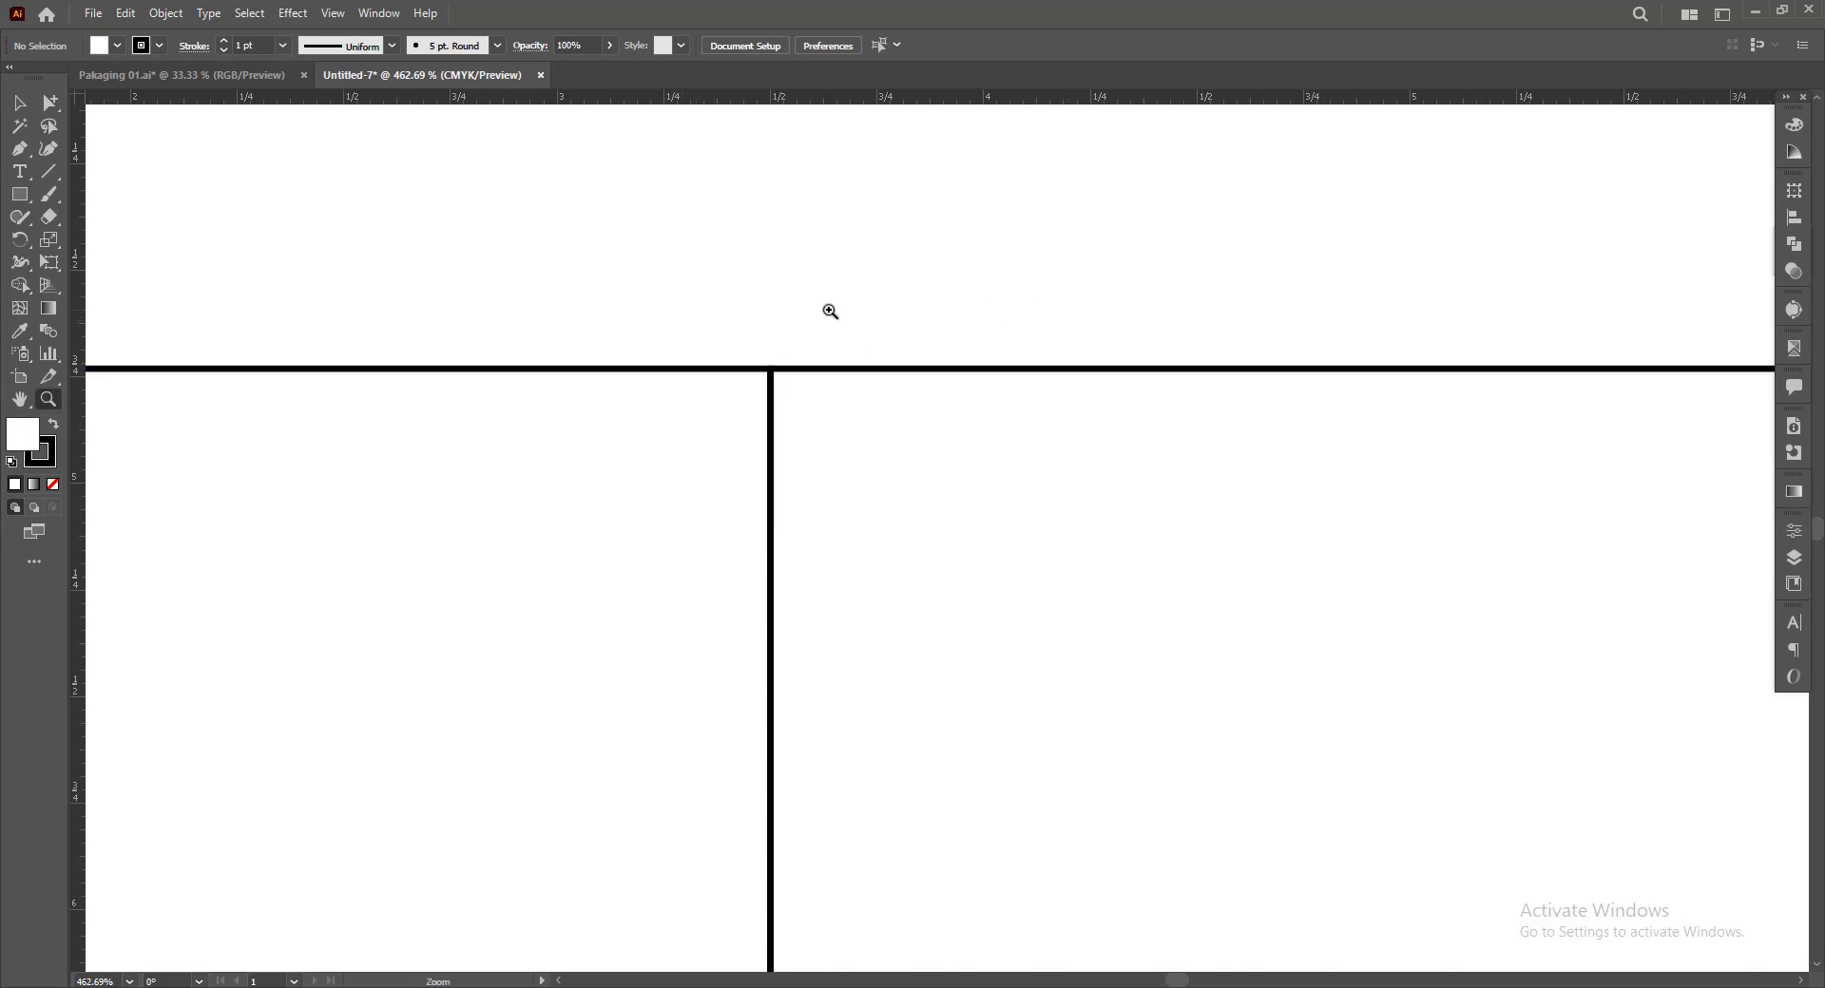
drag(1241, 352, 879, 386)
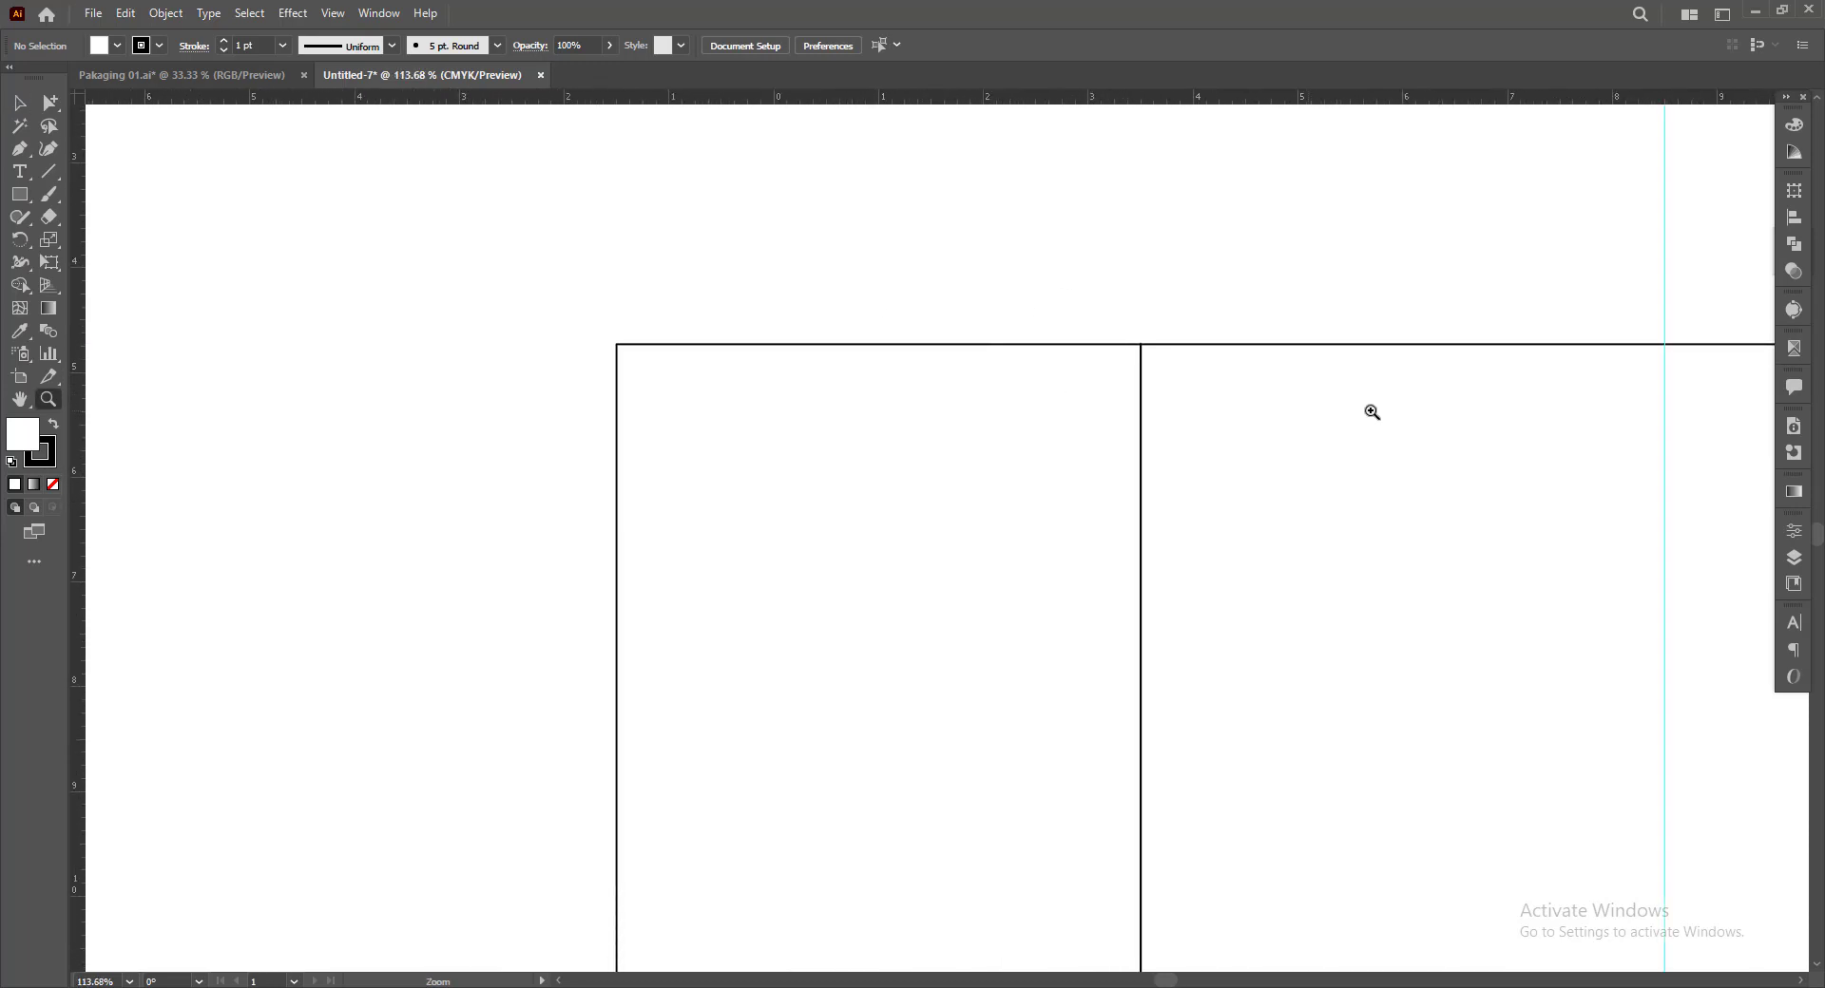
drag(1310, 411, 705, 361)
drag(1430, 373, 1030, 342)
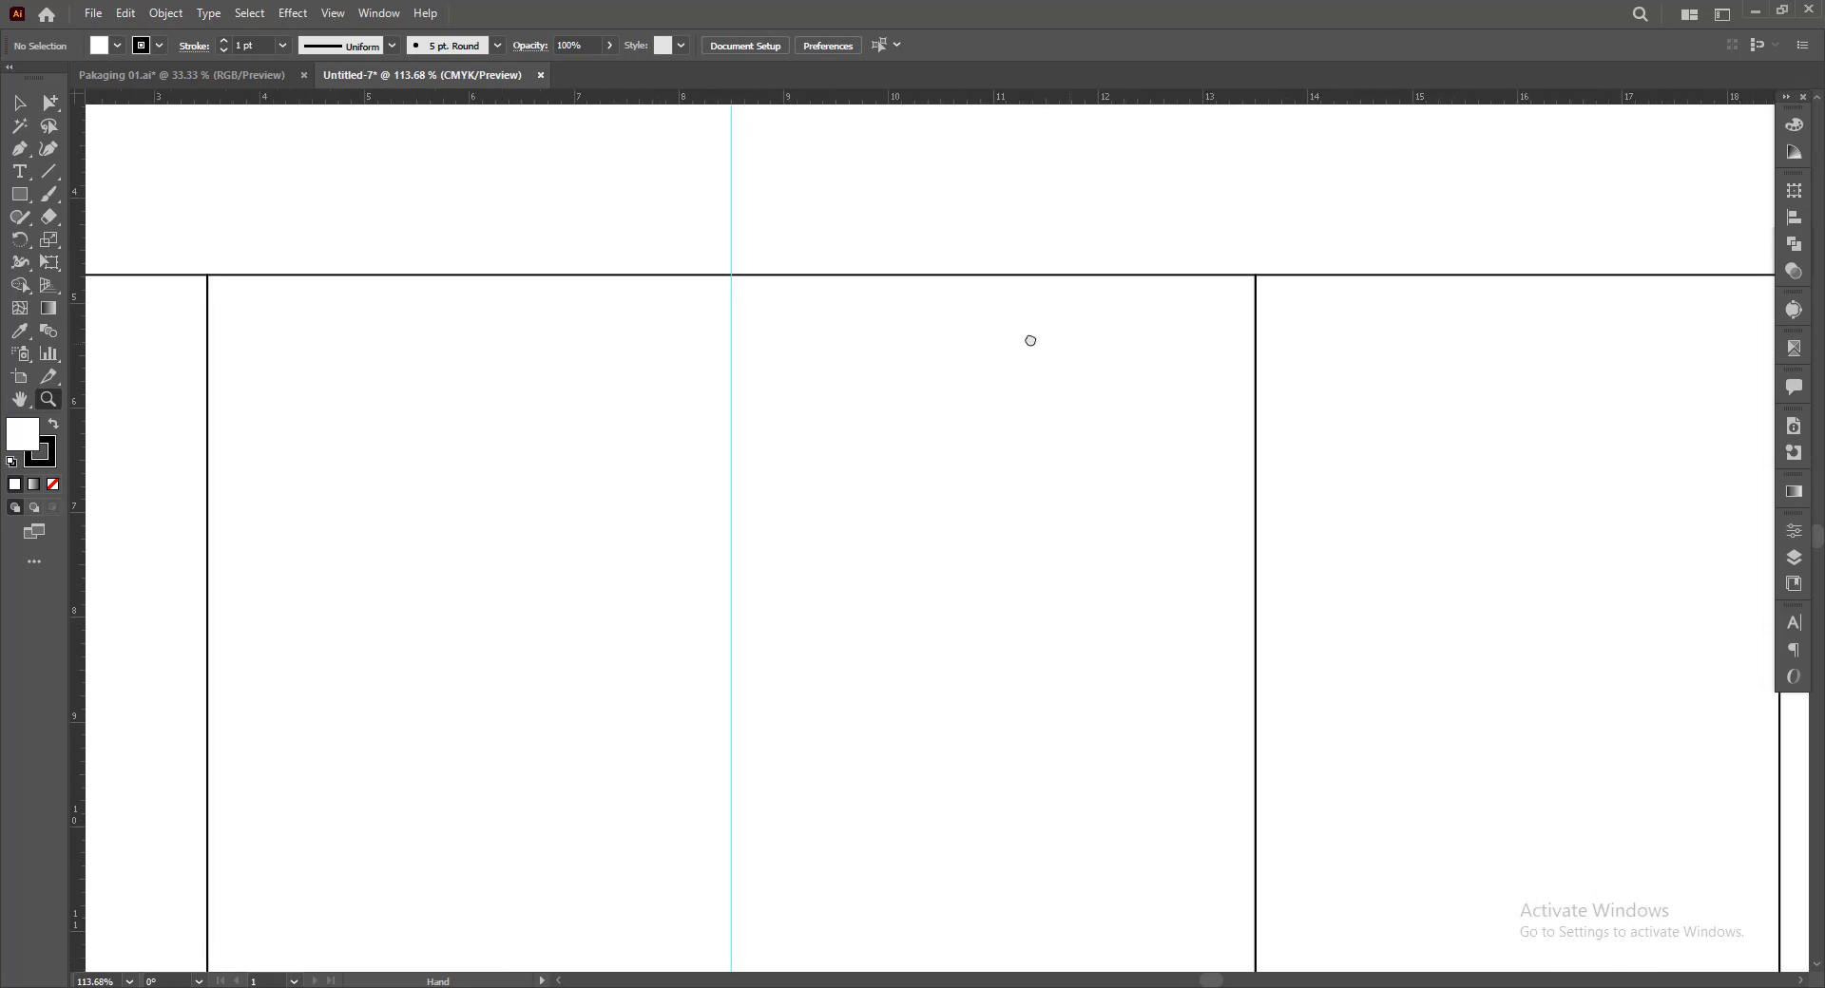
alt+click(1084, 371)
alt+click(1084, 372)
drag(1144, 407, 1216, 325)
drag(1104, 440, 1082, 424)
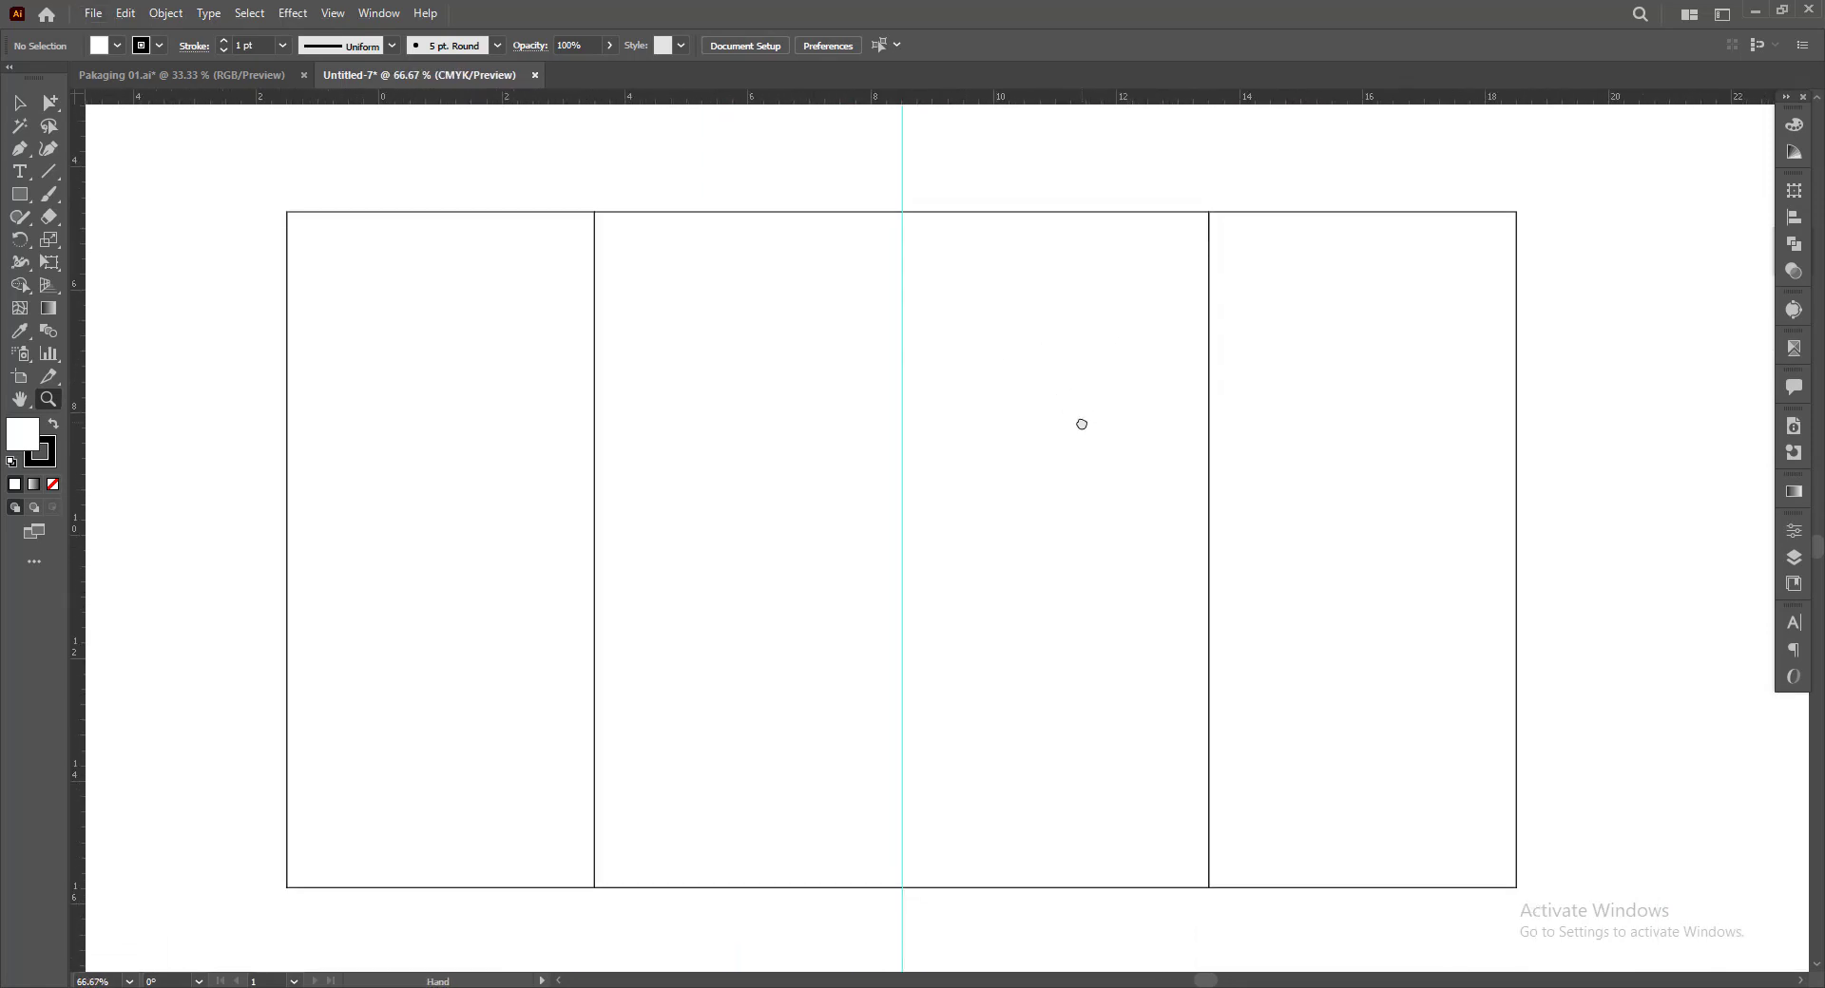
Unlock the guides and delete the vertical centre guide
click(20, 105)
drag(934, 234, 935, 237)
right_click(960, 205)
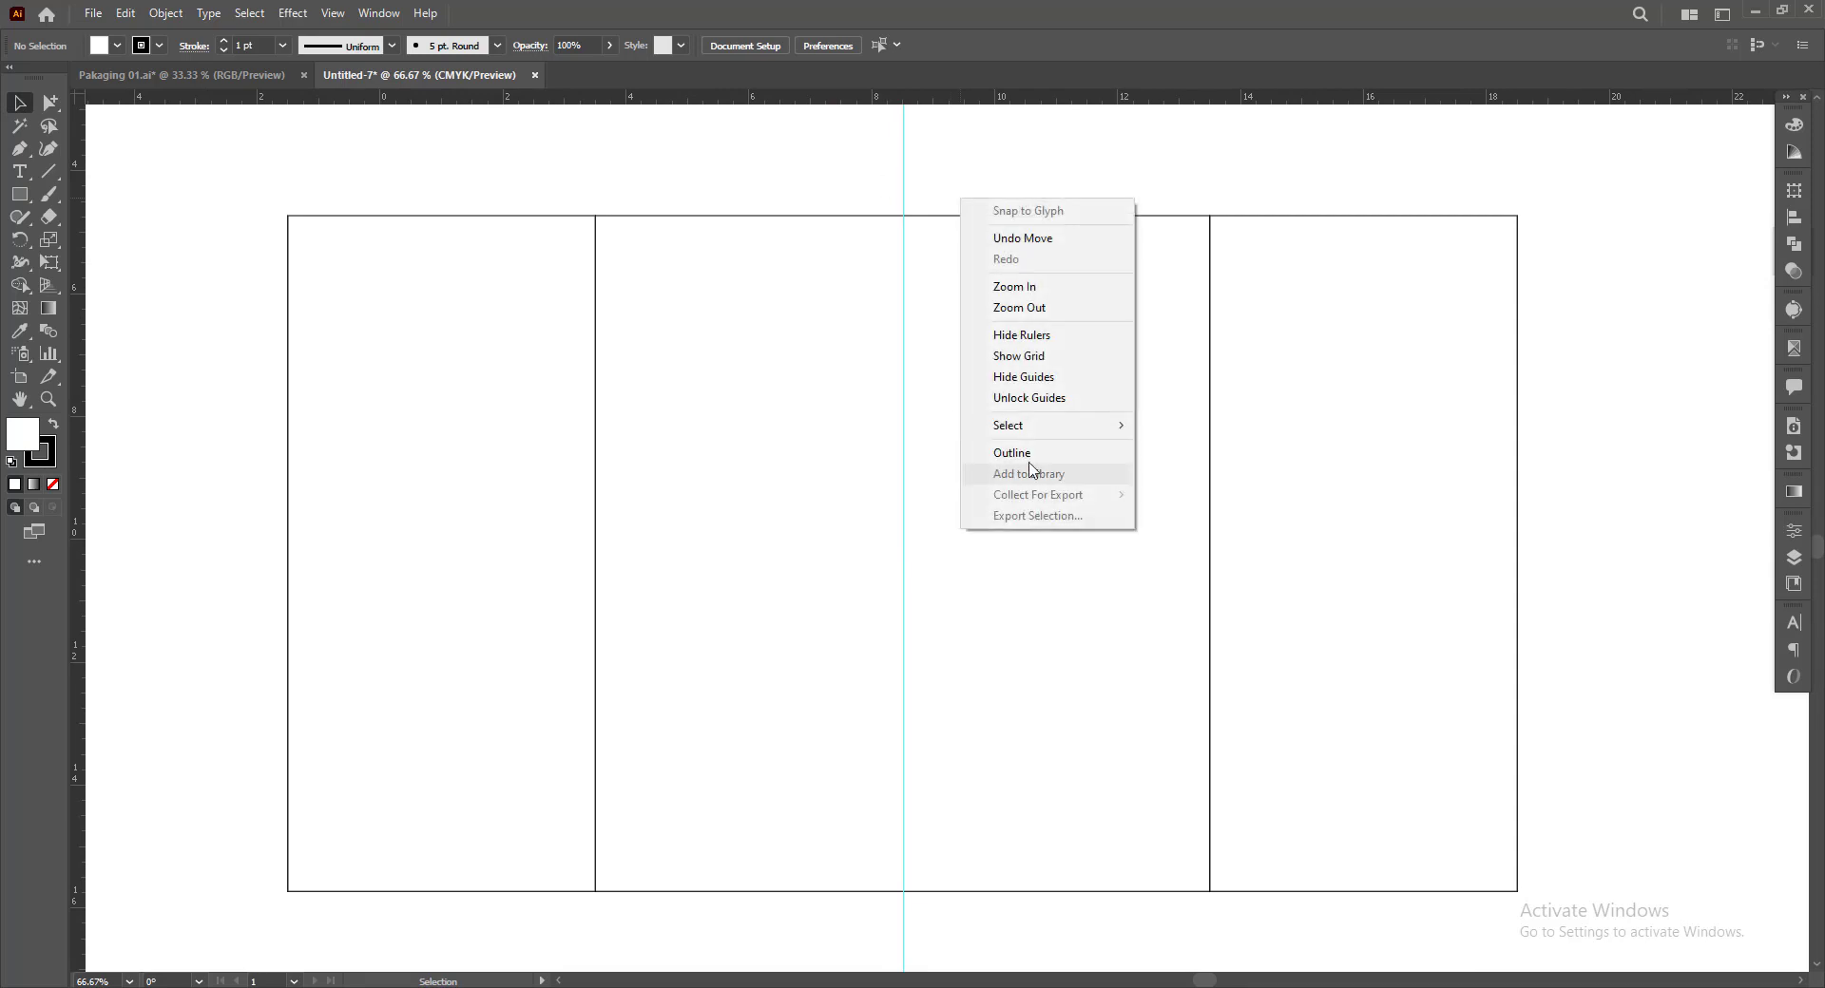
click(1027, 399)
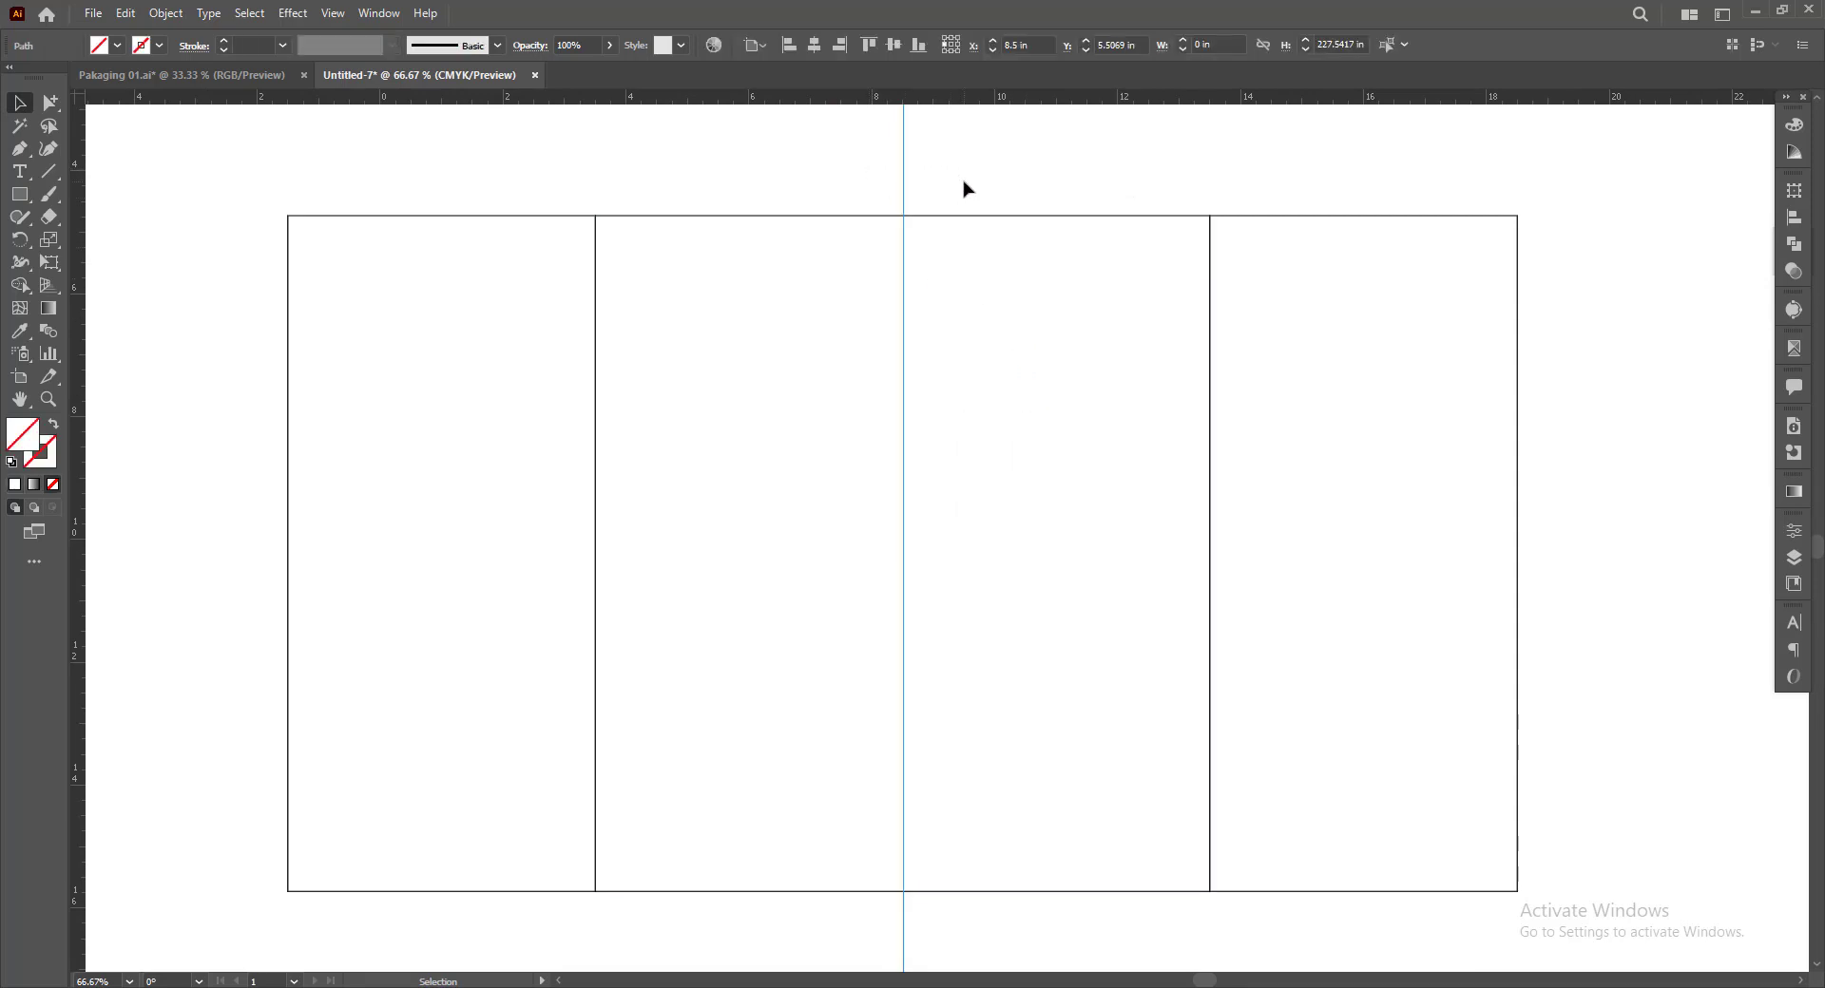
key(Delete)
Duplicate the right 5 in side panel directly against its outer edge
drag(1625, 636, 1404, 570)
click(1458, 519)
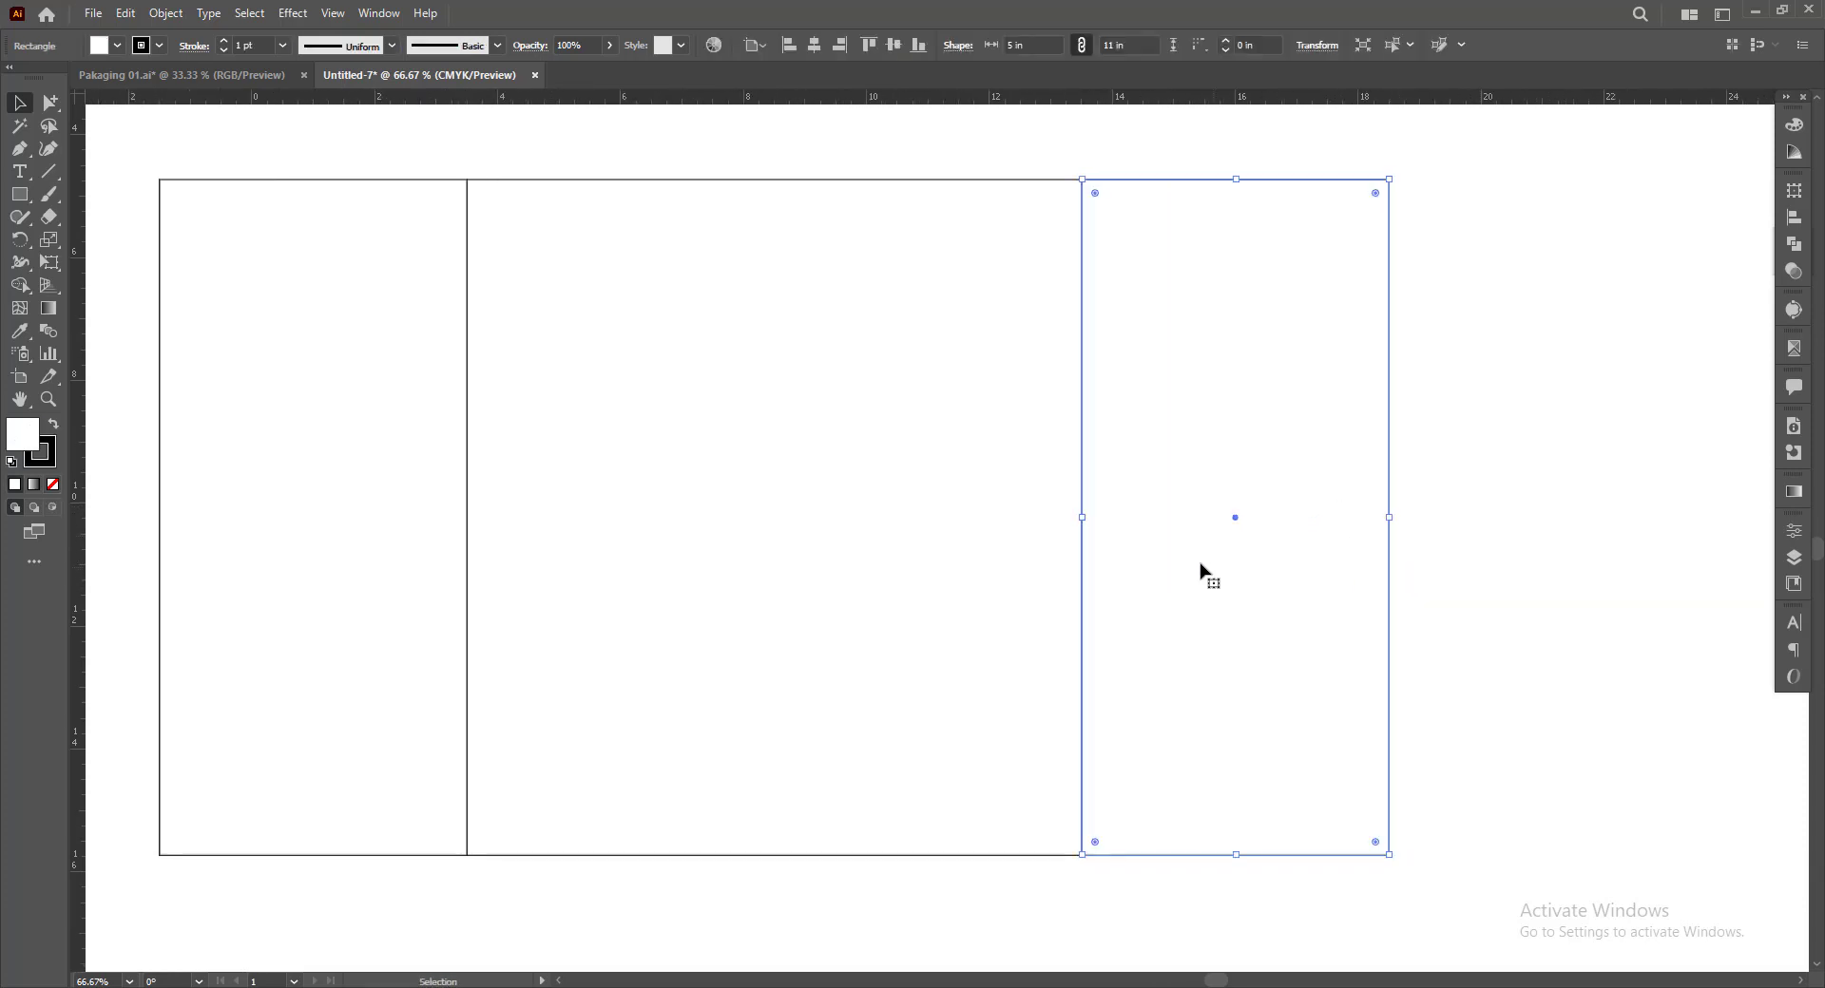
drag(1254, 552, 1497, 490)
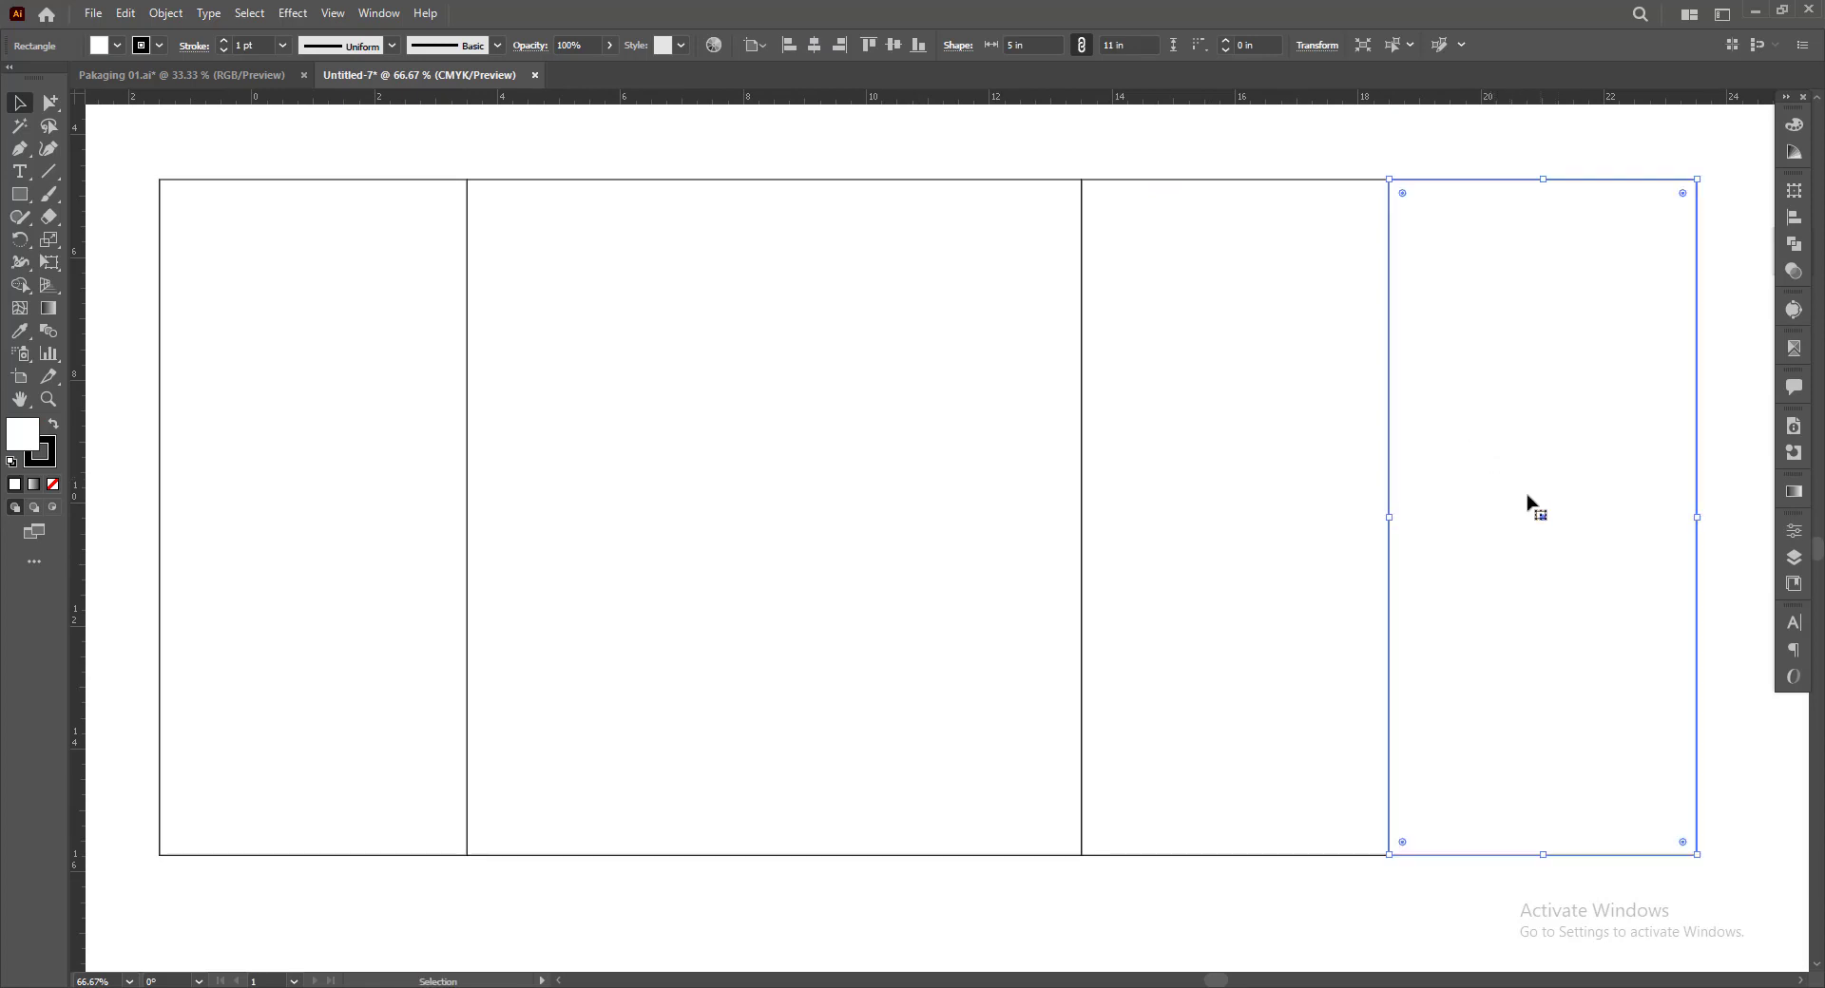
Set the outermost right panel's width to 15 mm, keeping its left edge fixed, to form a glue flap
click(1791, 195)
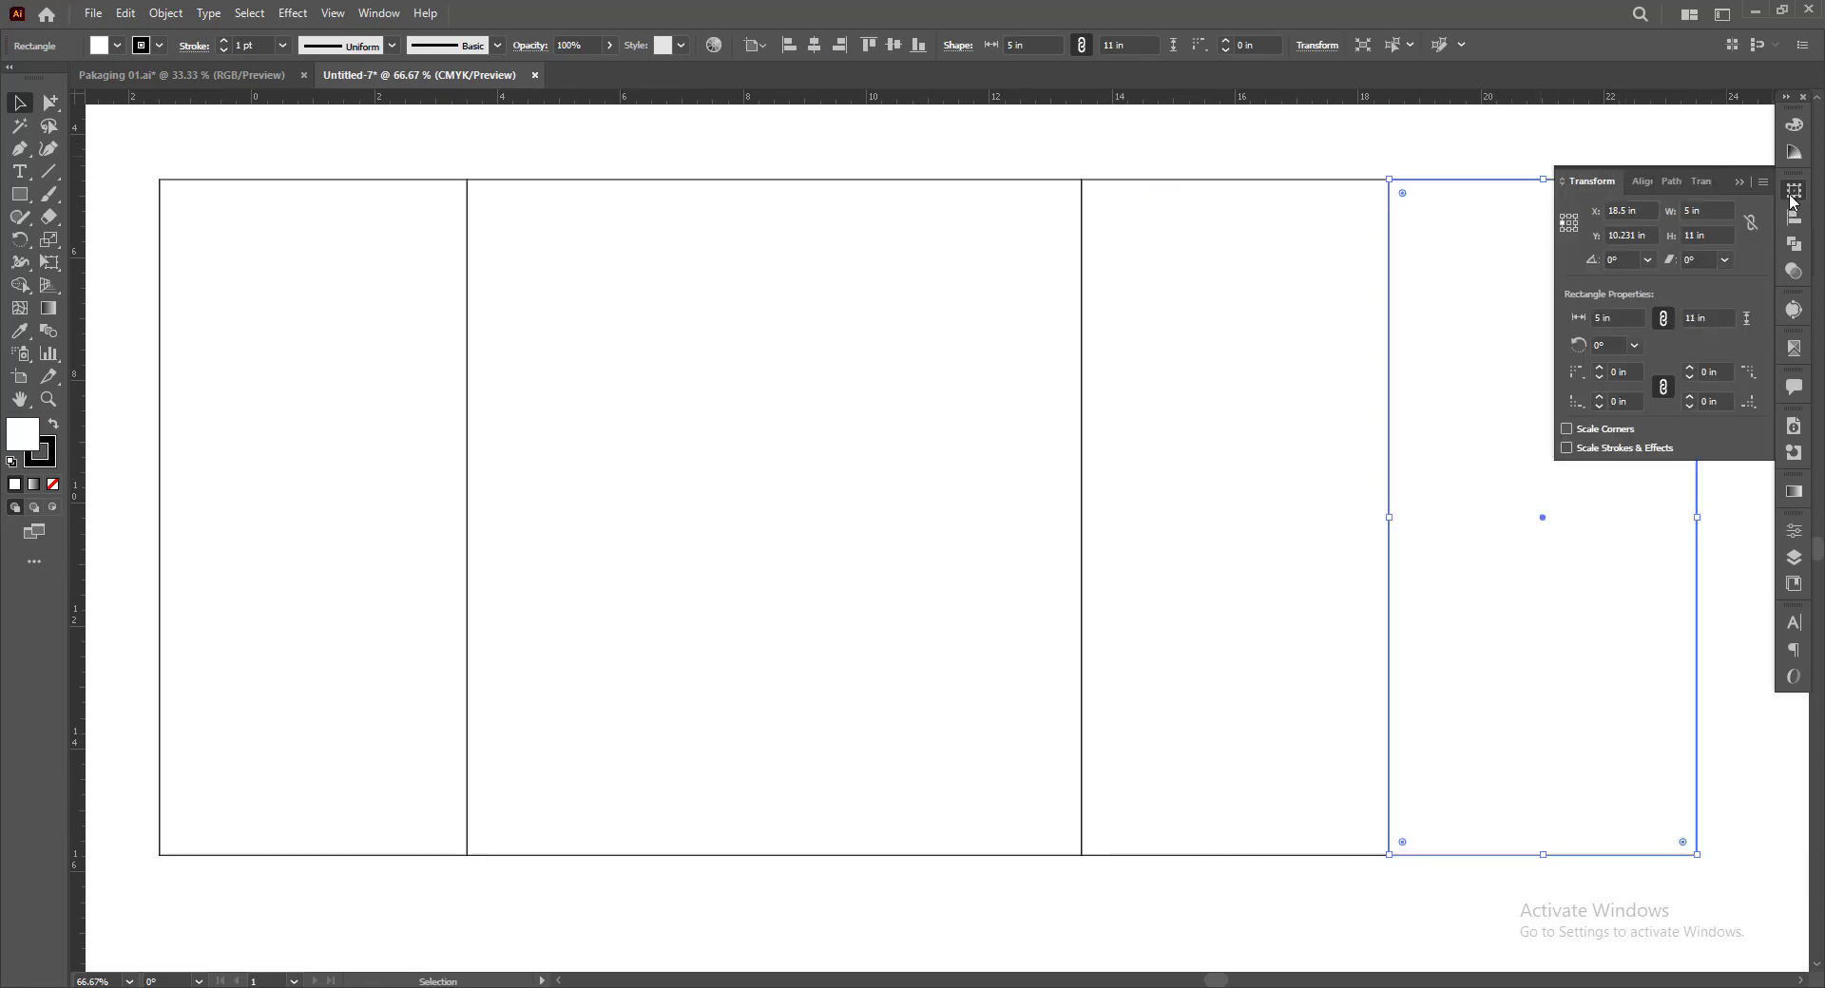
click(1670, 213)
text(15mm)
key(Return)
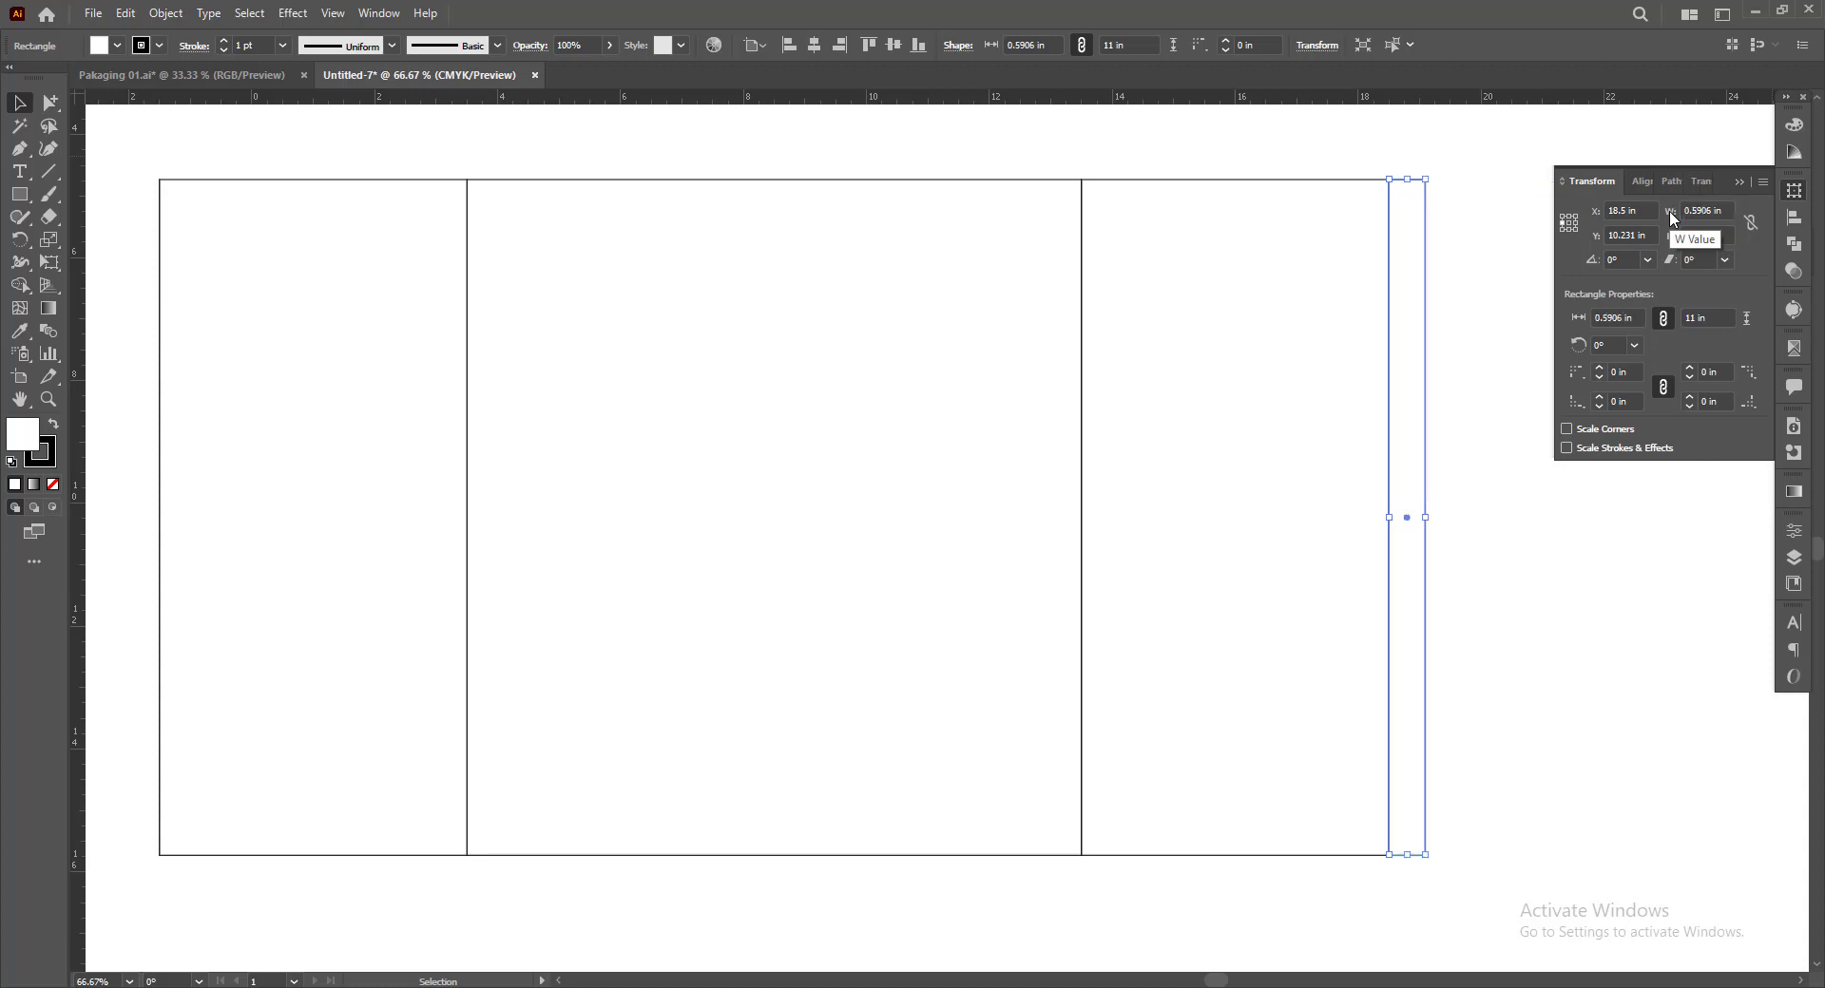
click(1740, 184)
click(1523, 286)
Duplicate the 15 mm flap against the outer edge of the left side panel
key(space)
drag(1496, 356, 265, 356)
click(240, 348)
Copy the main panel in place and resize the copy into a strip about 1.56 in high above its upper edge
key(space)
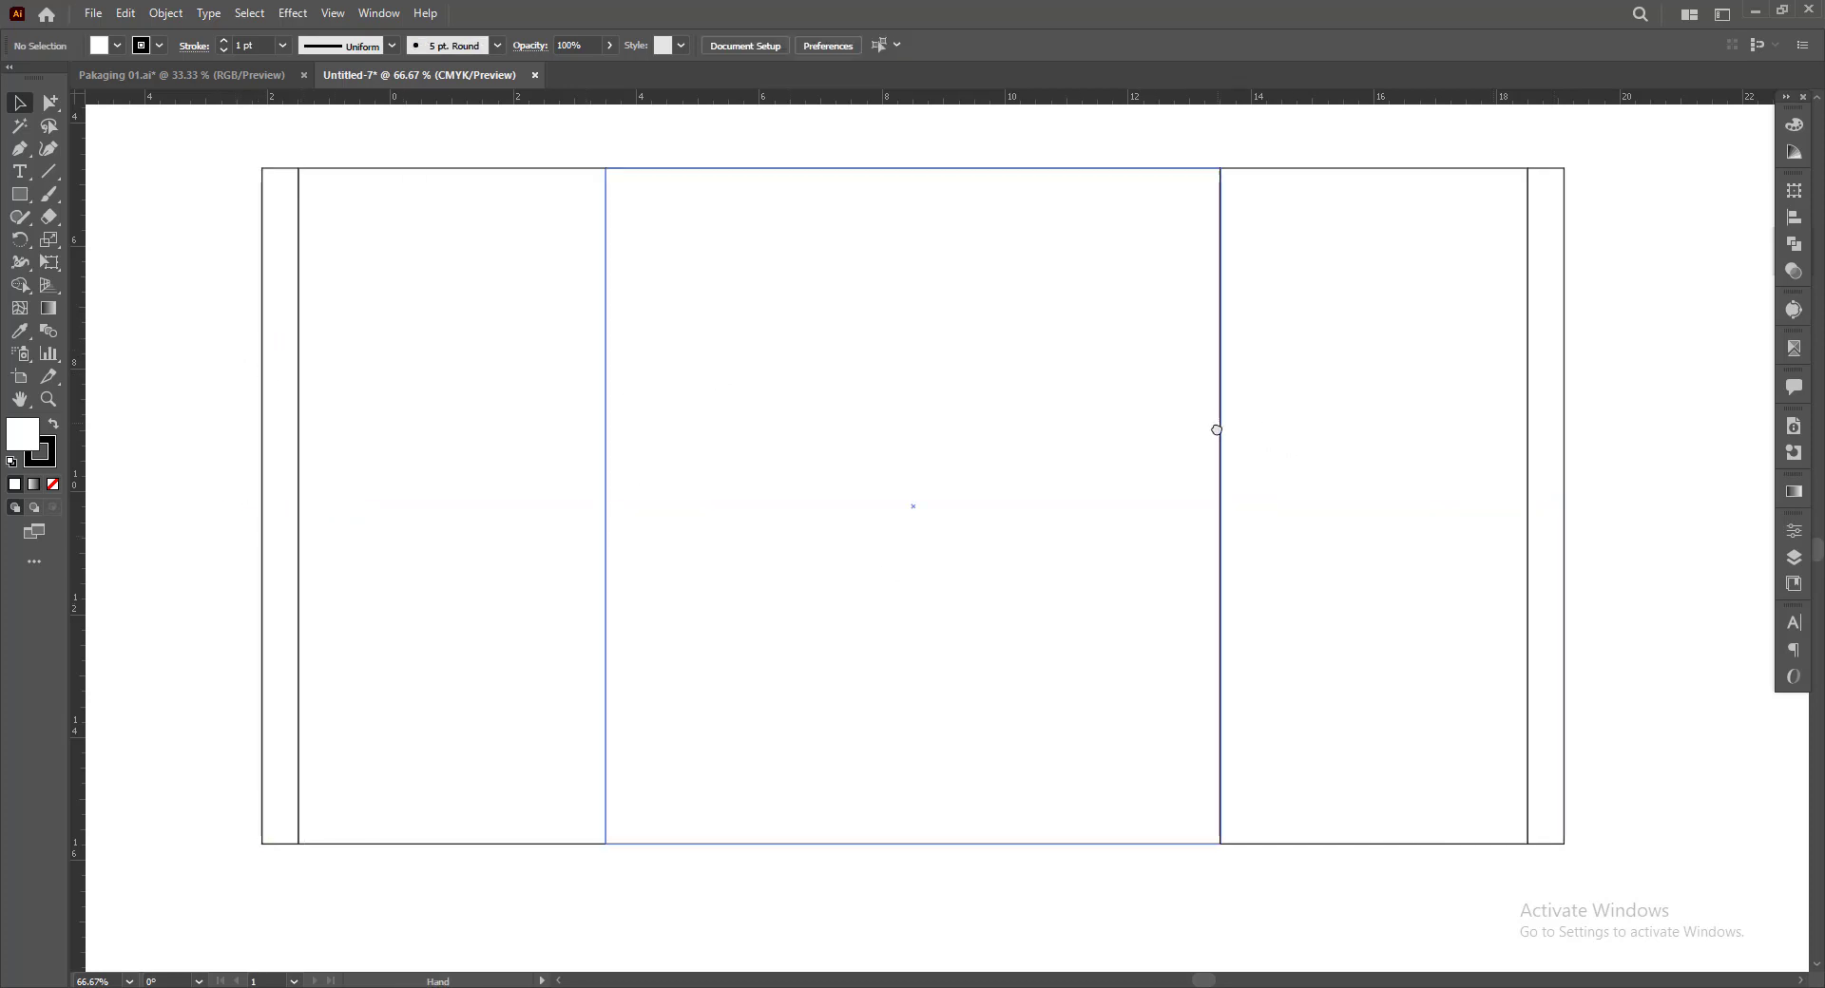
drag(1213, 427, 1210, 443)
key(space)
drag(1668, 402, 1670, 416)
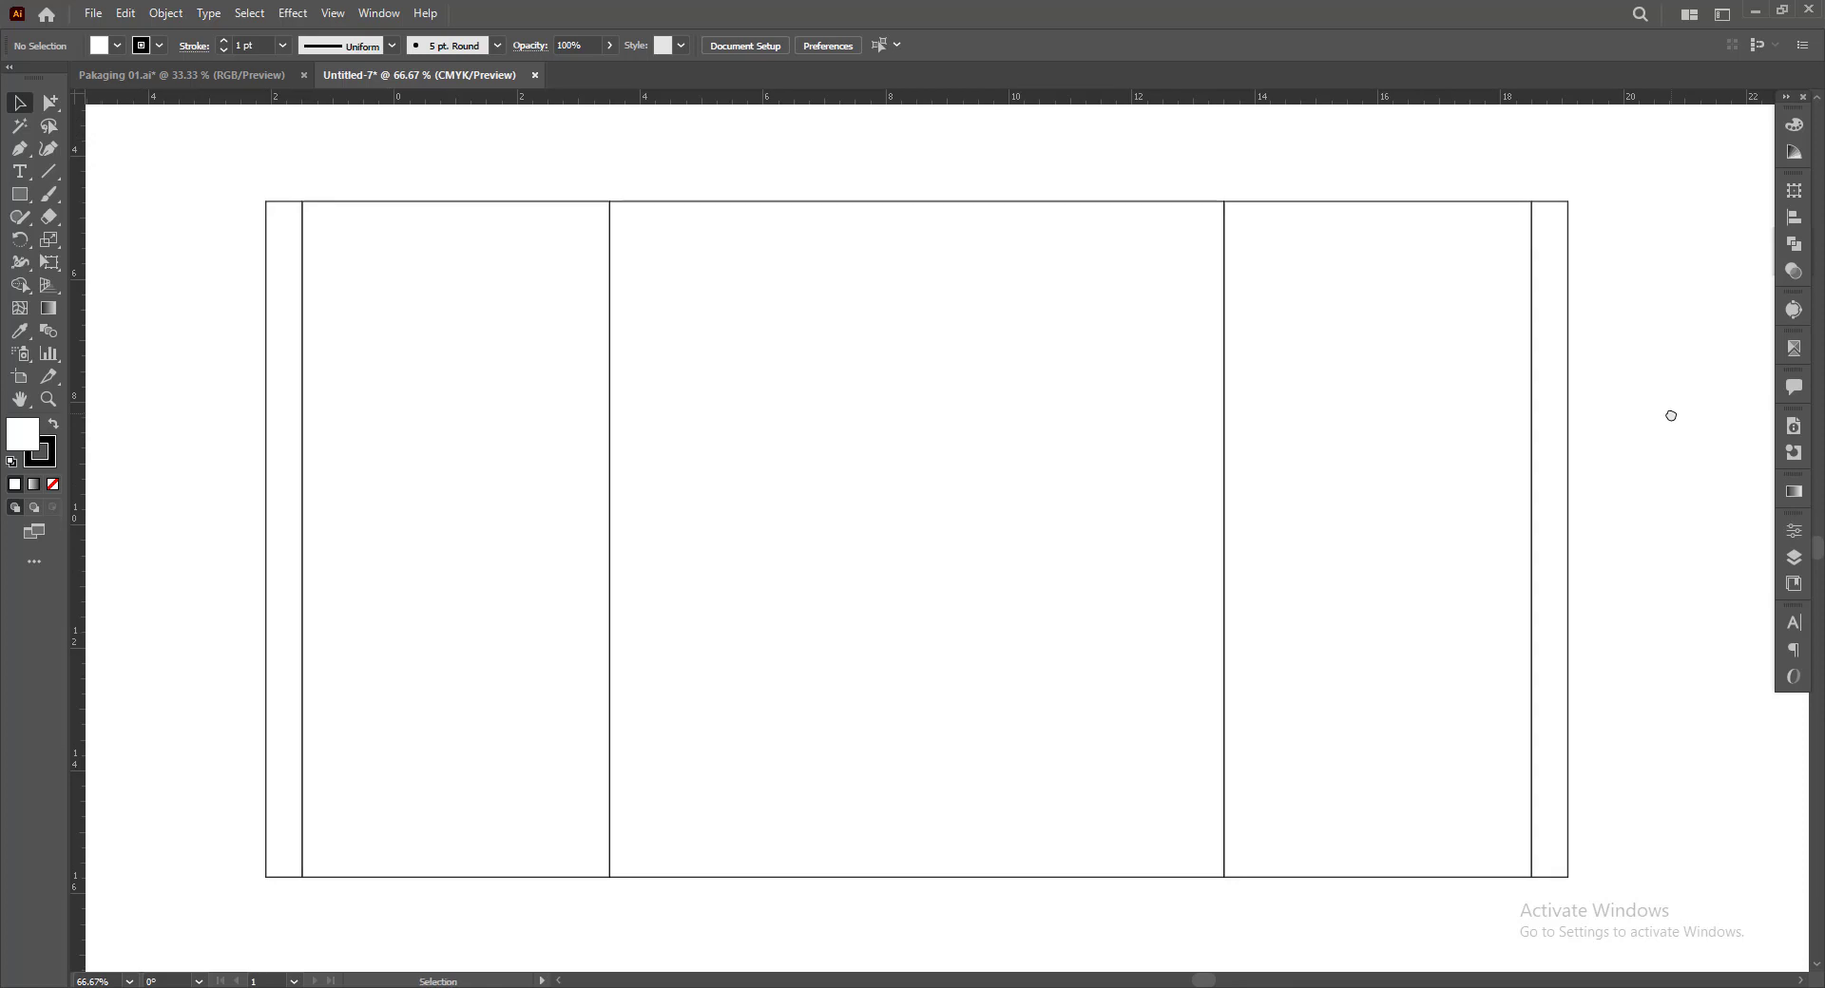
scroll(551, 314, up, 2)
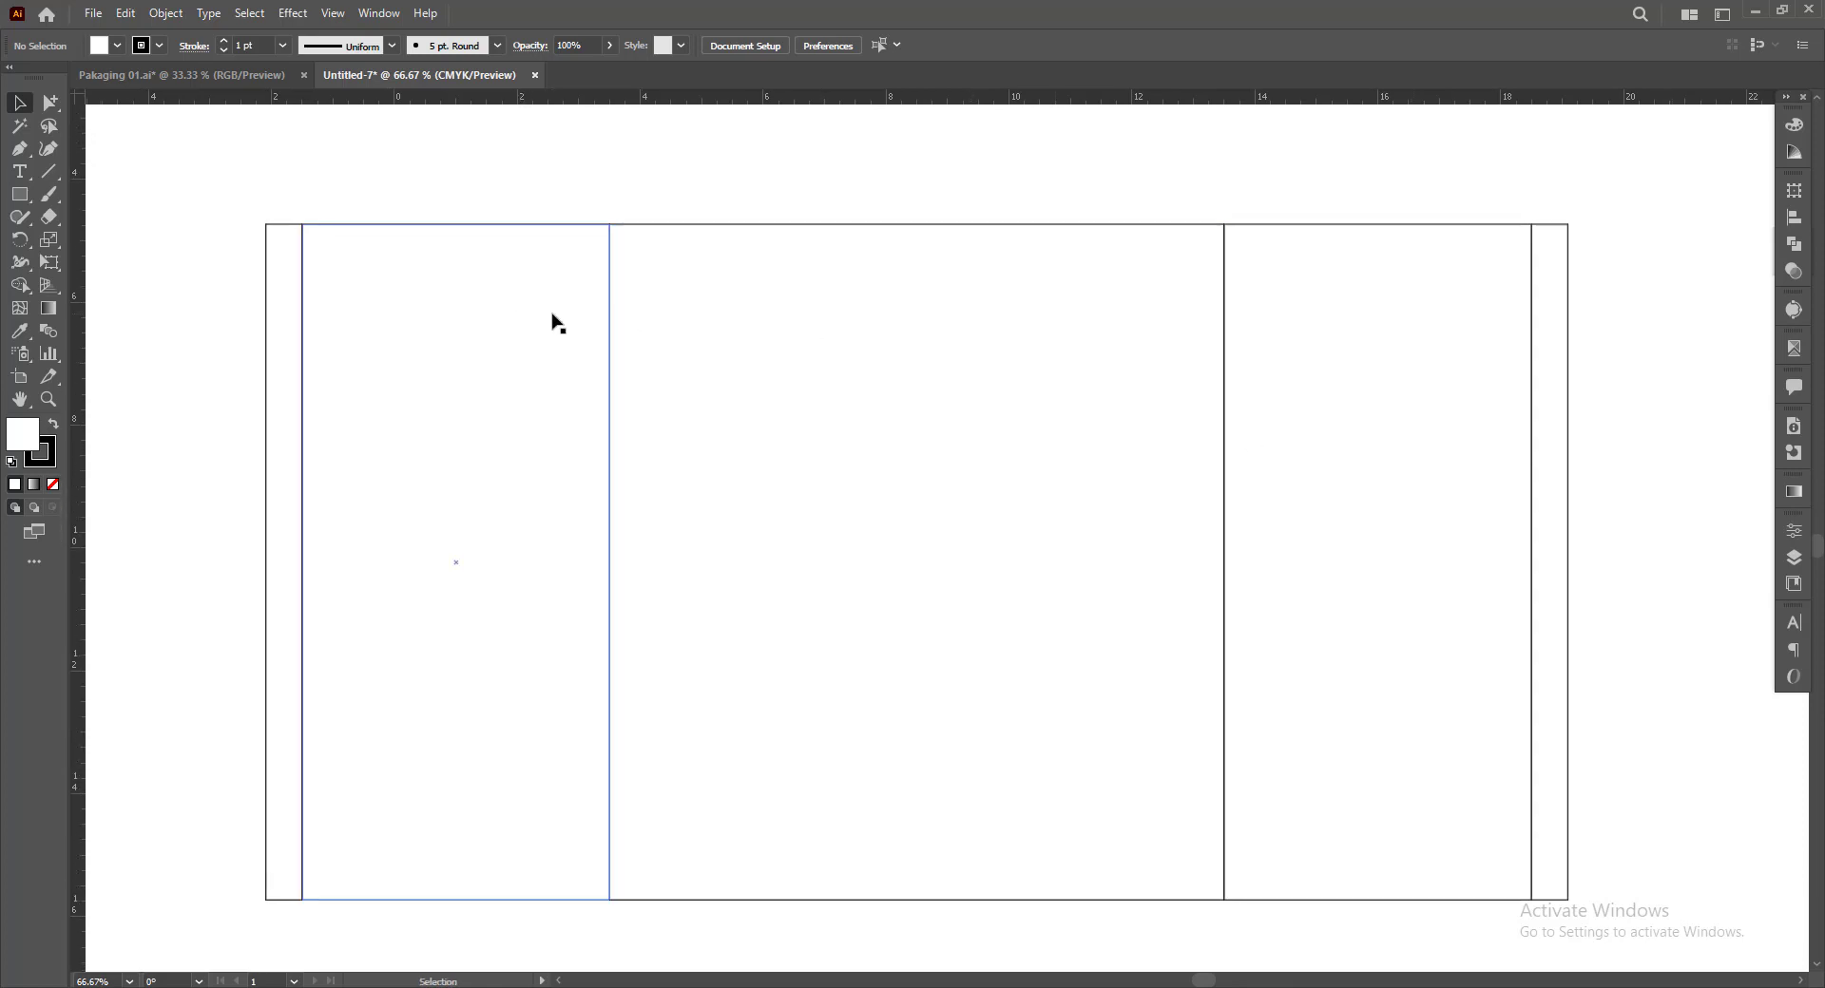
click(791, 247)
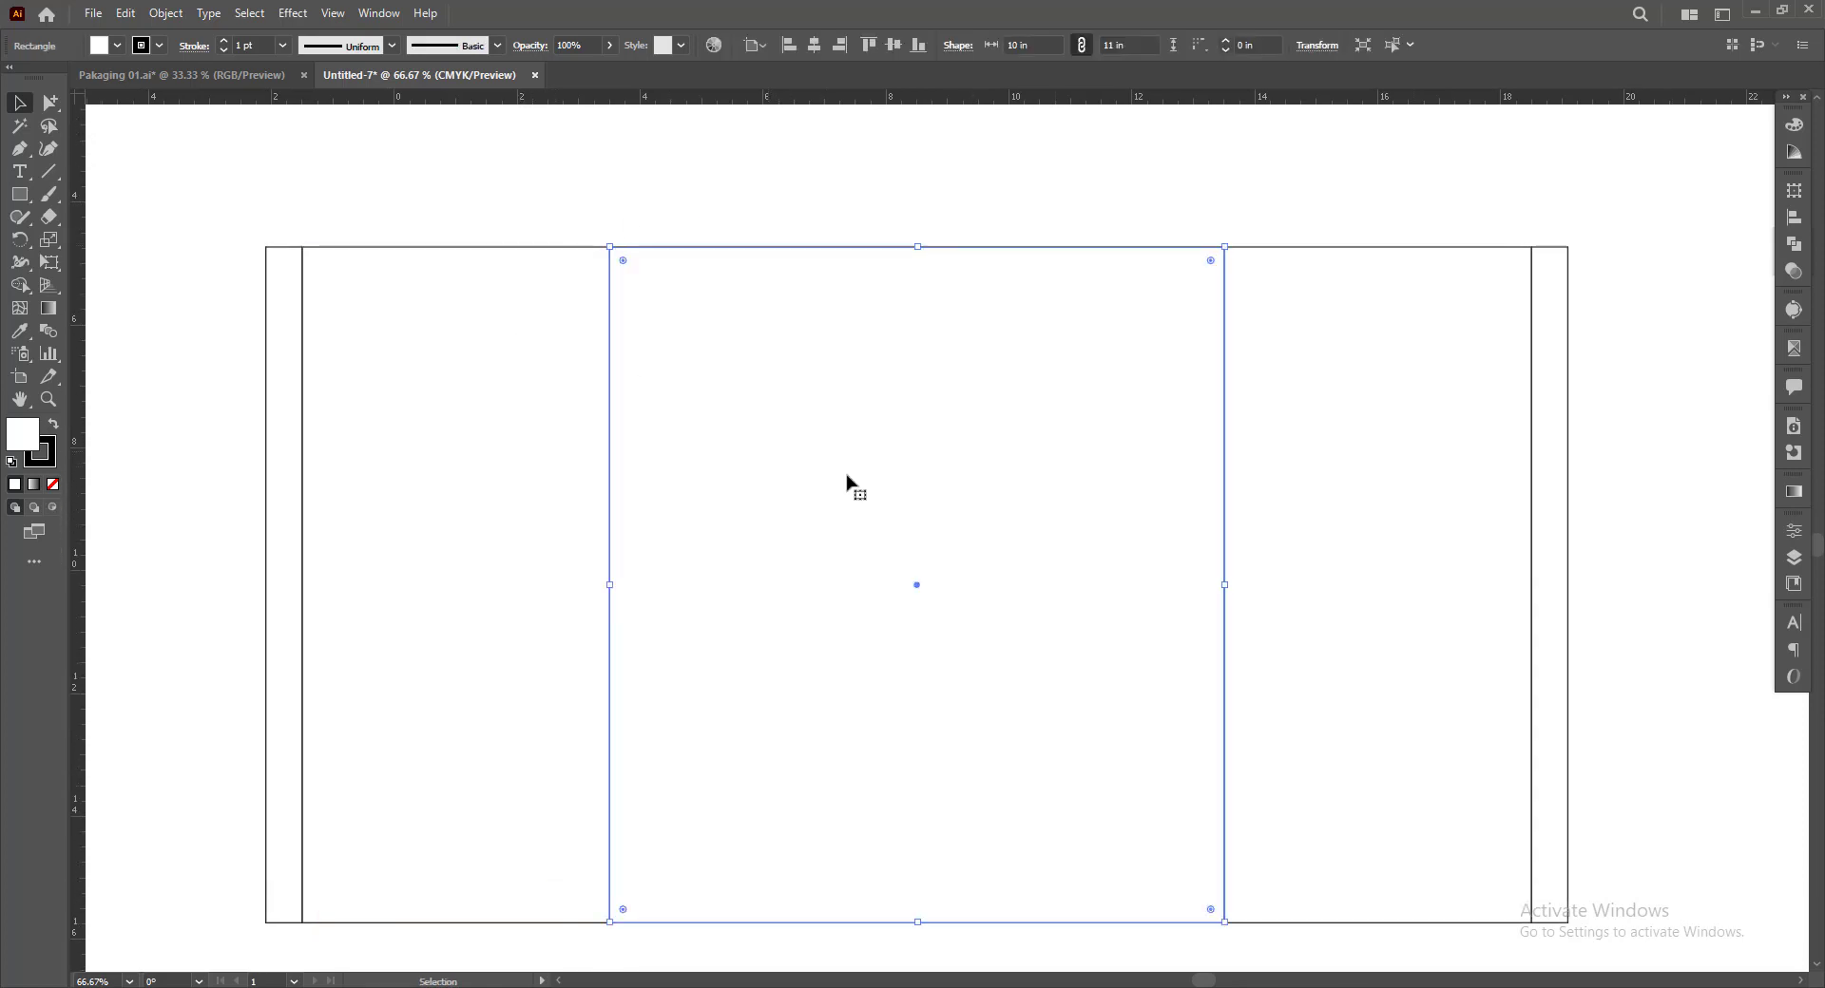
scroll(809, 468, down, 1)
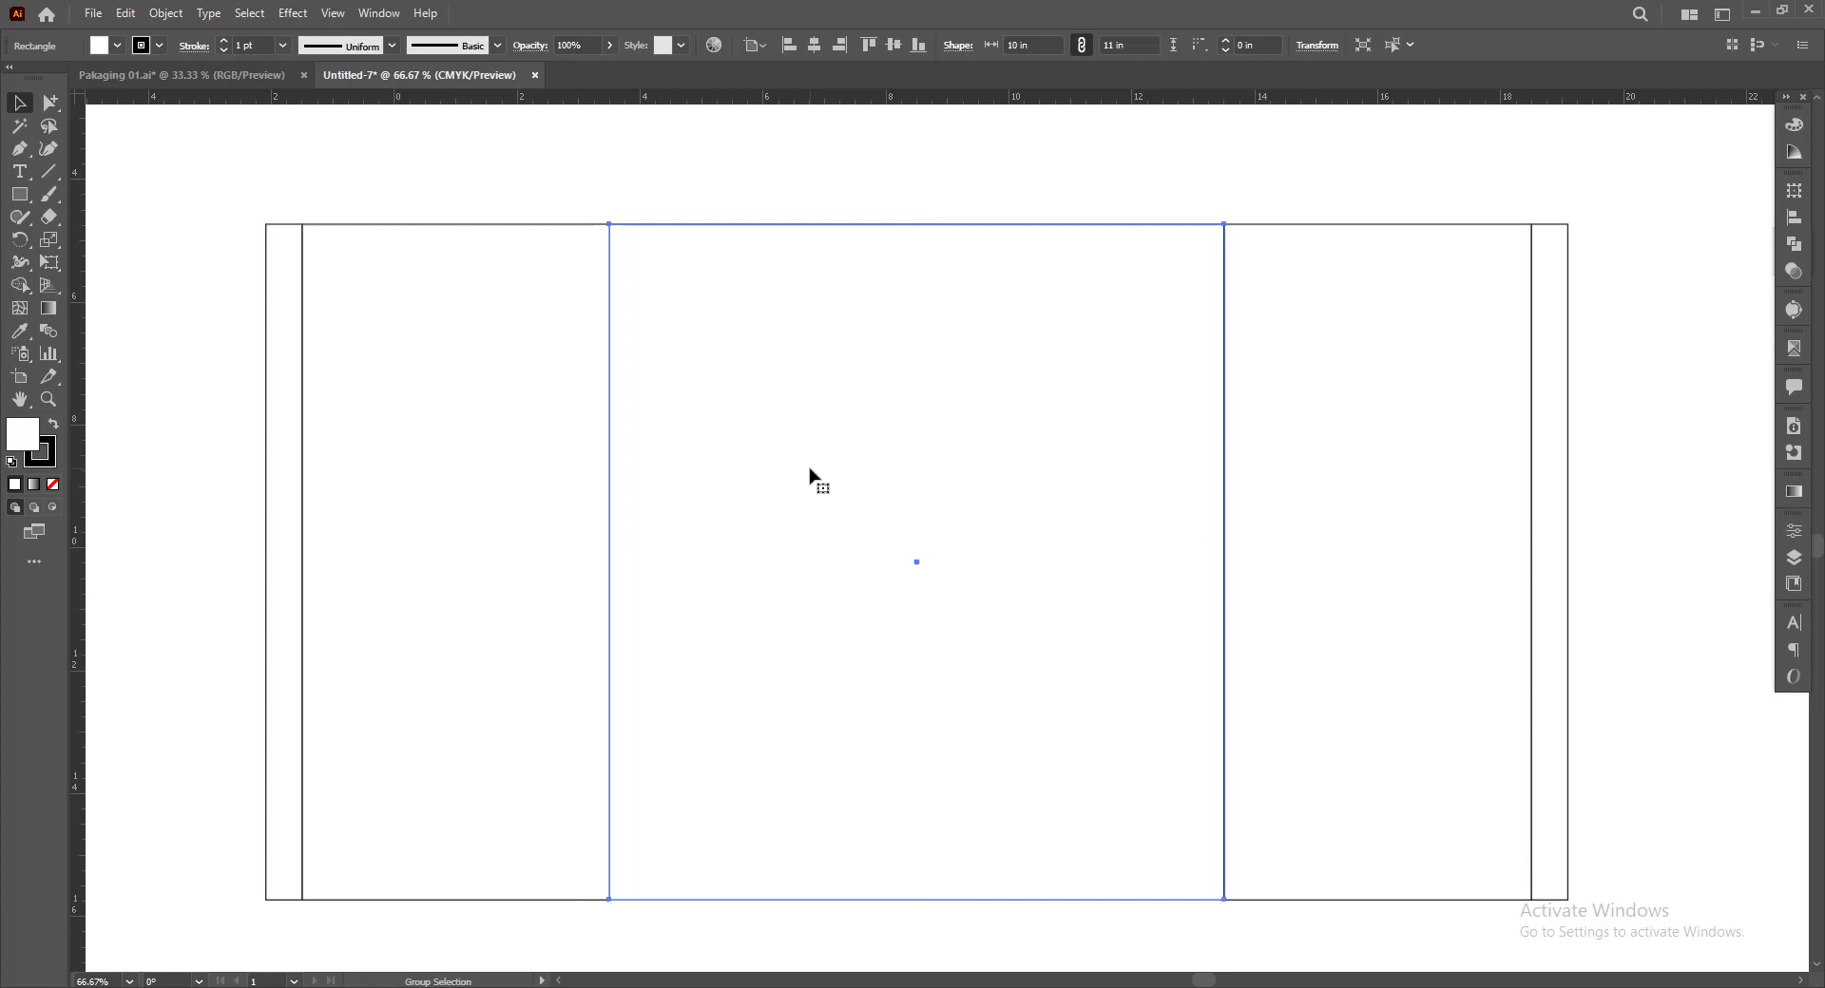
drag(918, 903, 860, 127)
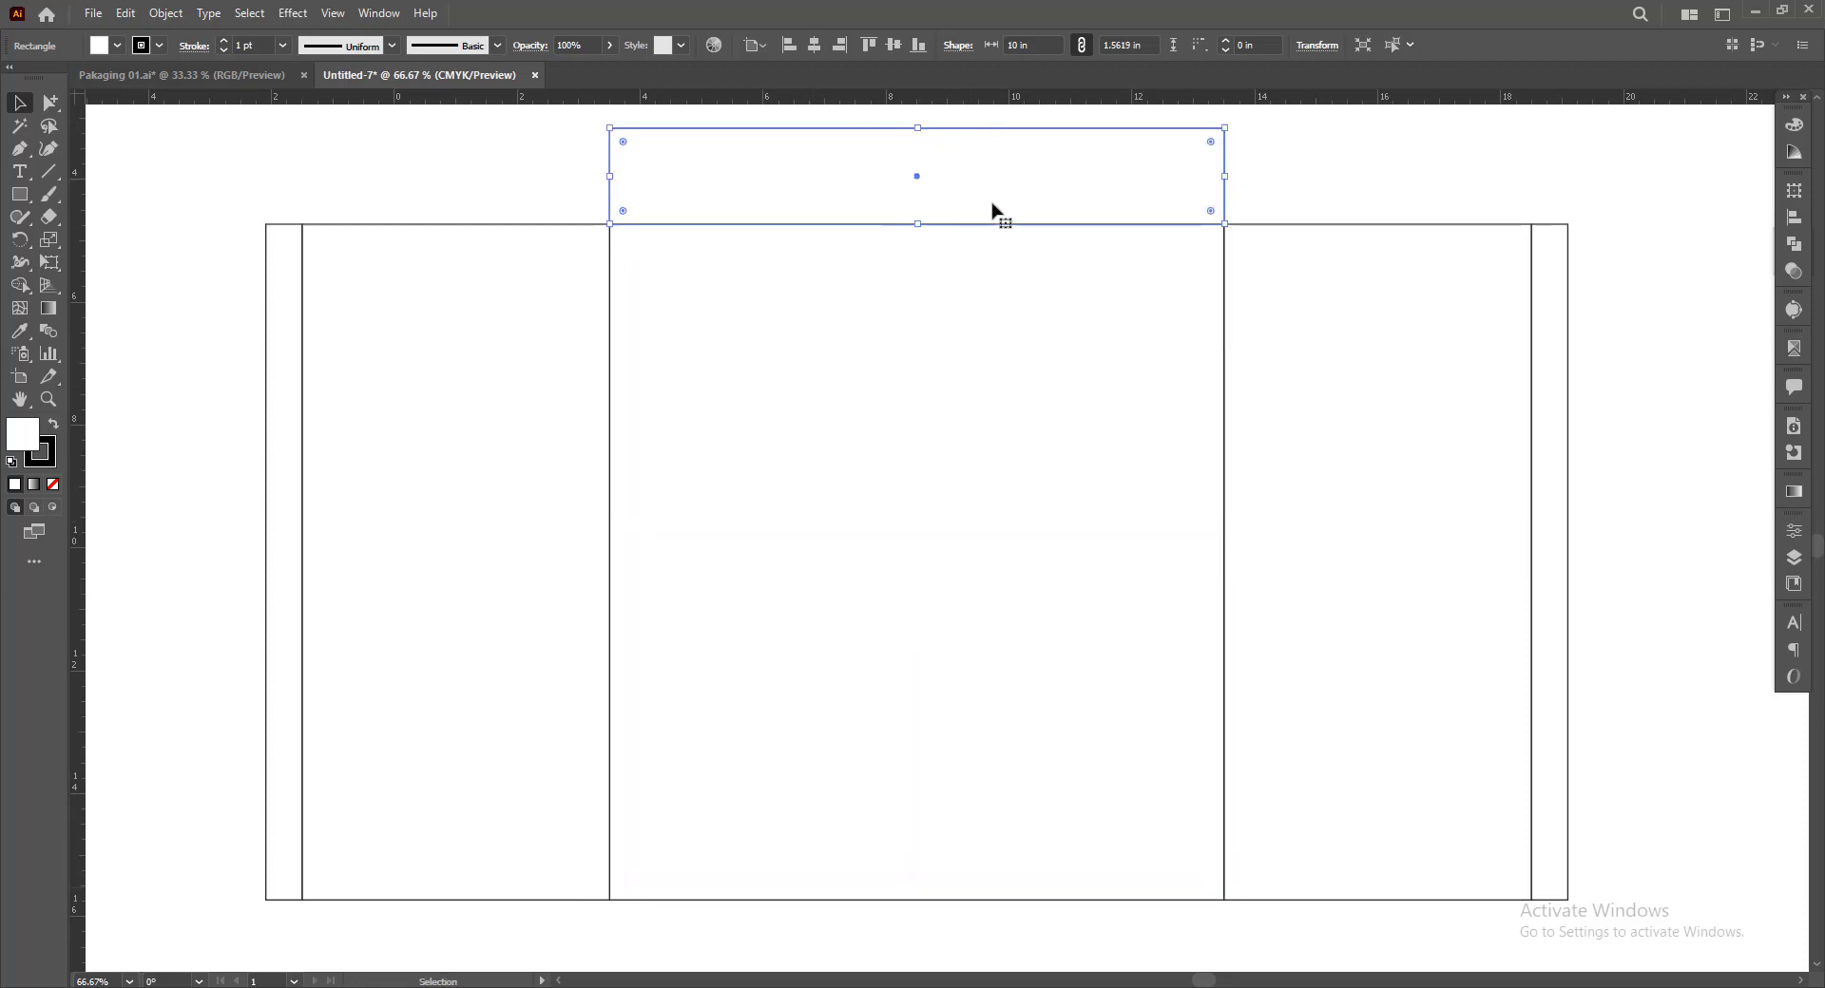
Set the upper strip's height to 15 mm using the bottom-centre reference point
click(1794, 189)
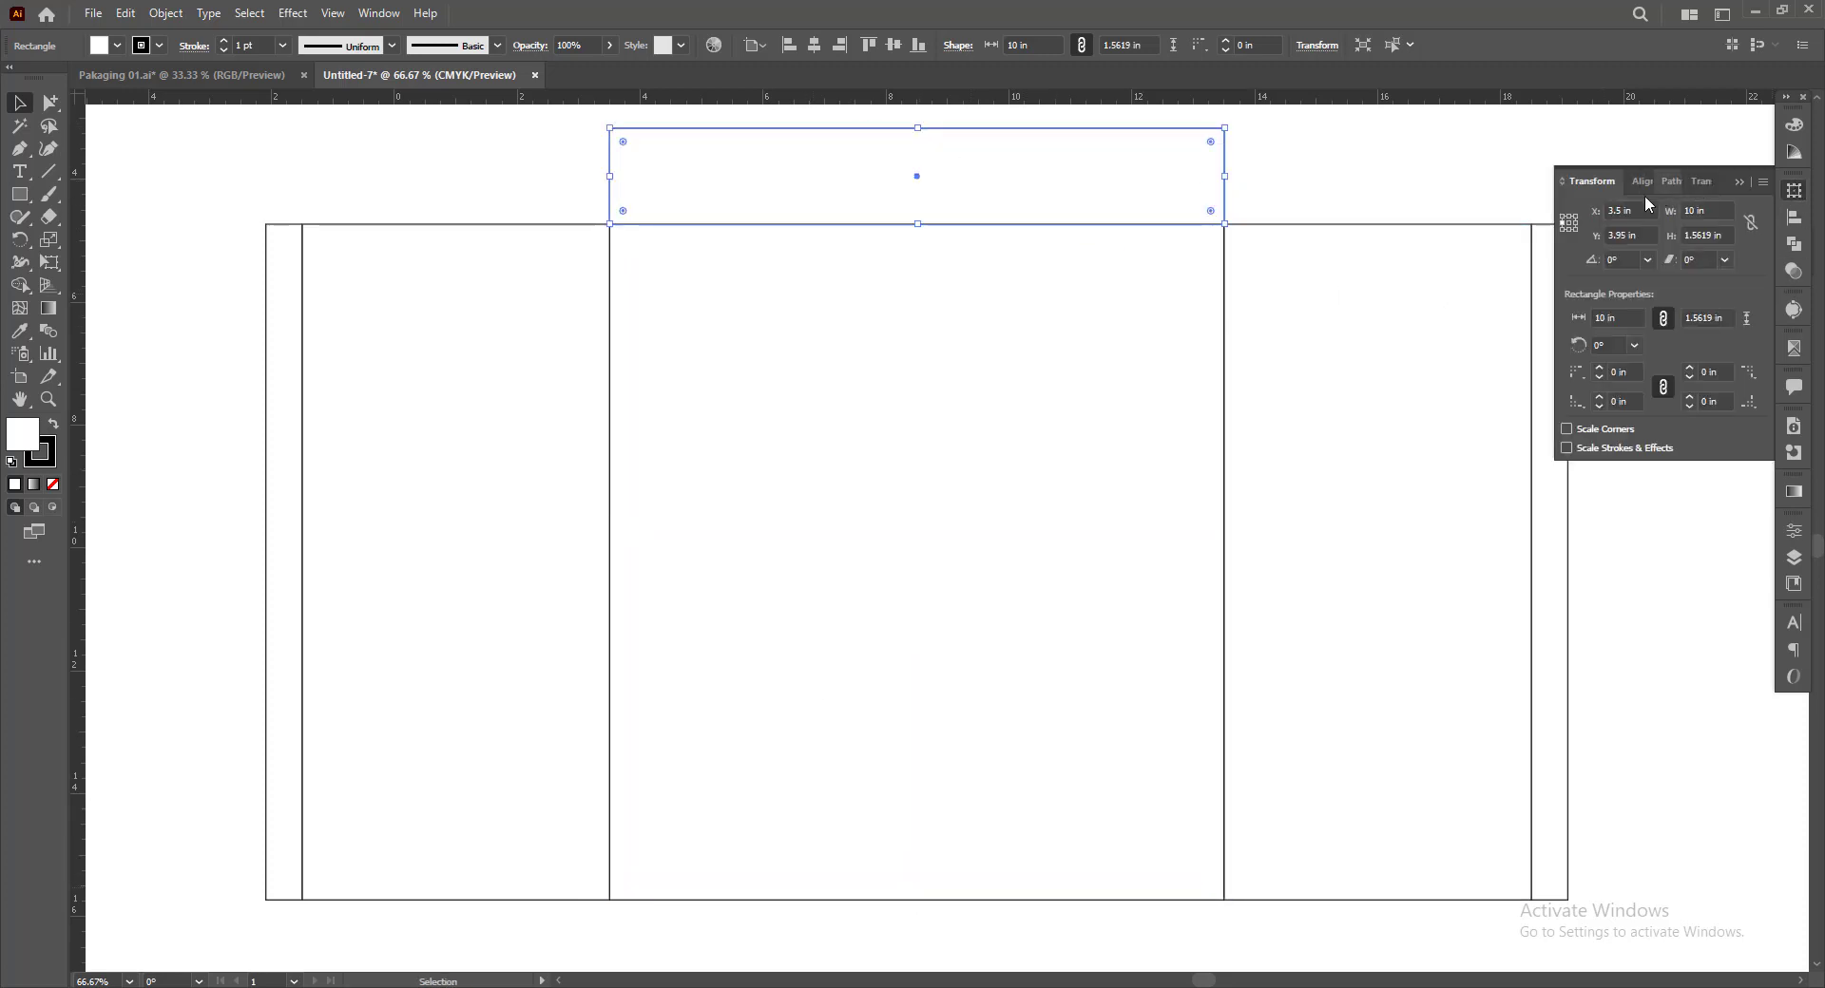
click(1569, 223)
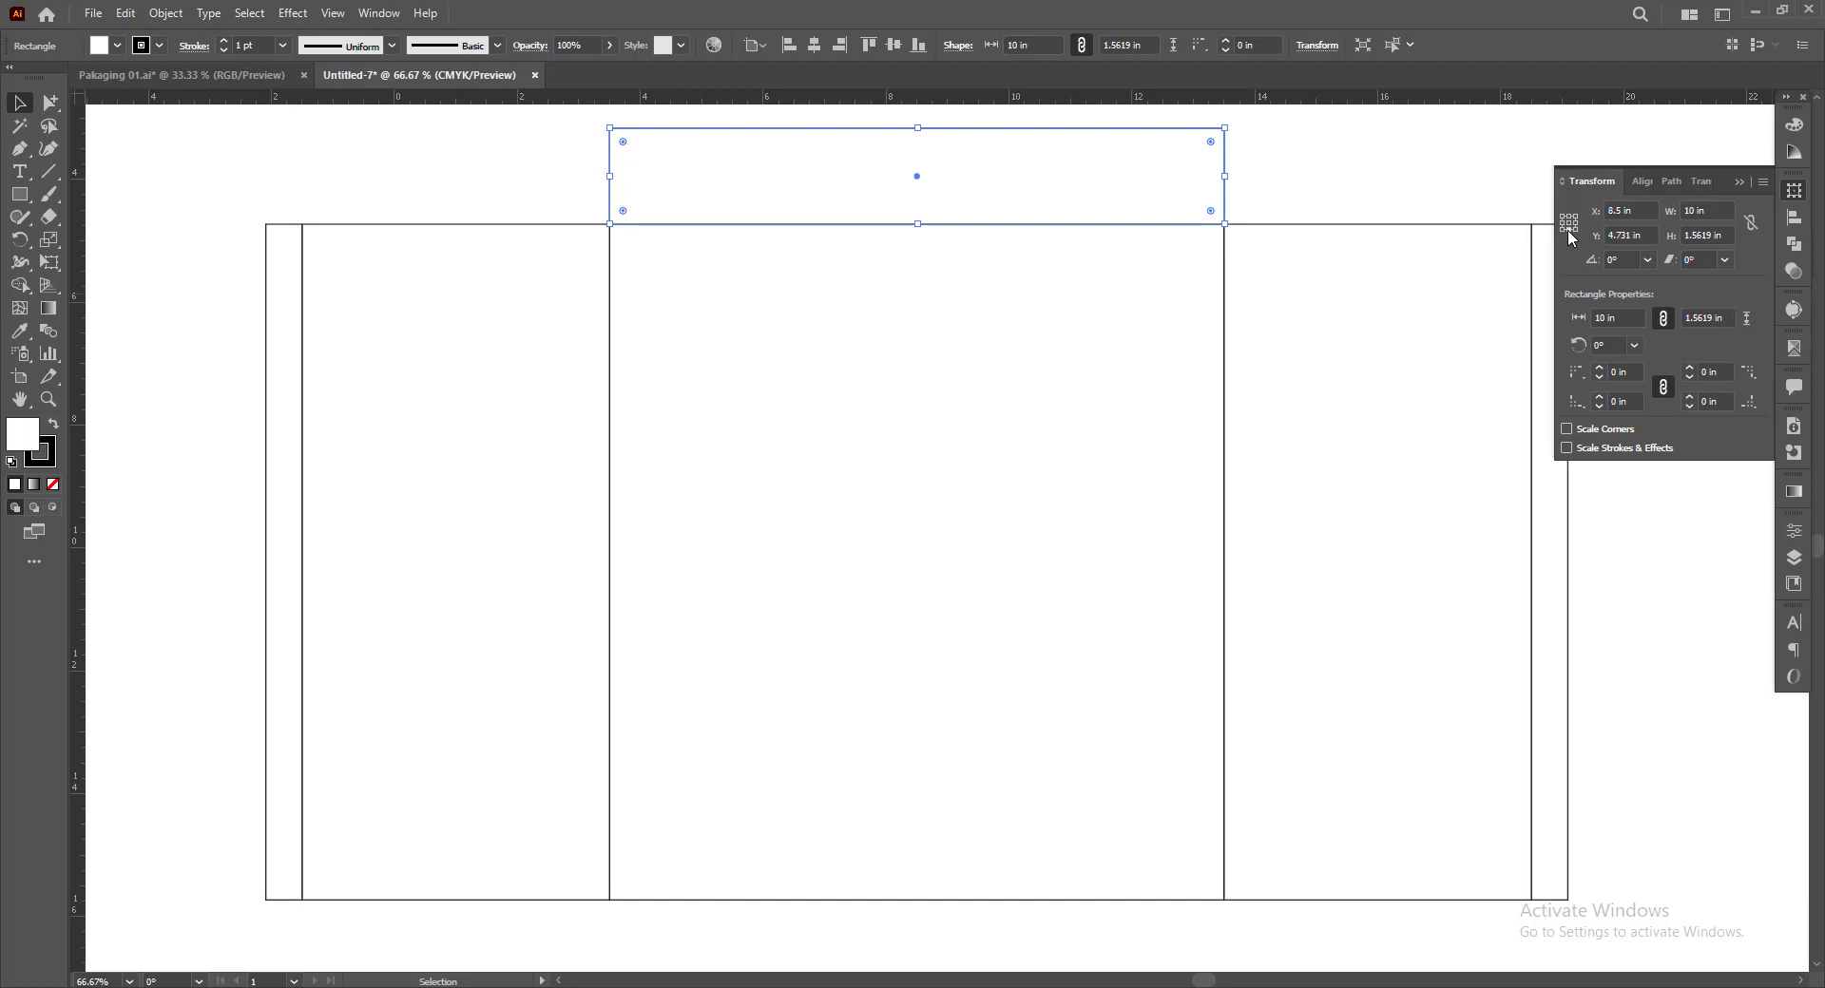
click(1679, 236)
text(15mm)
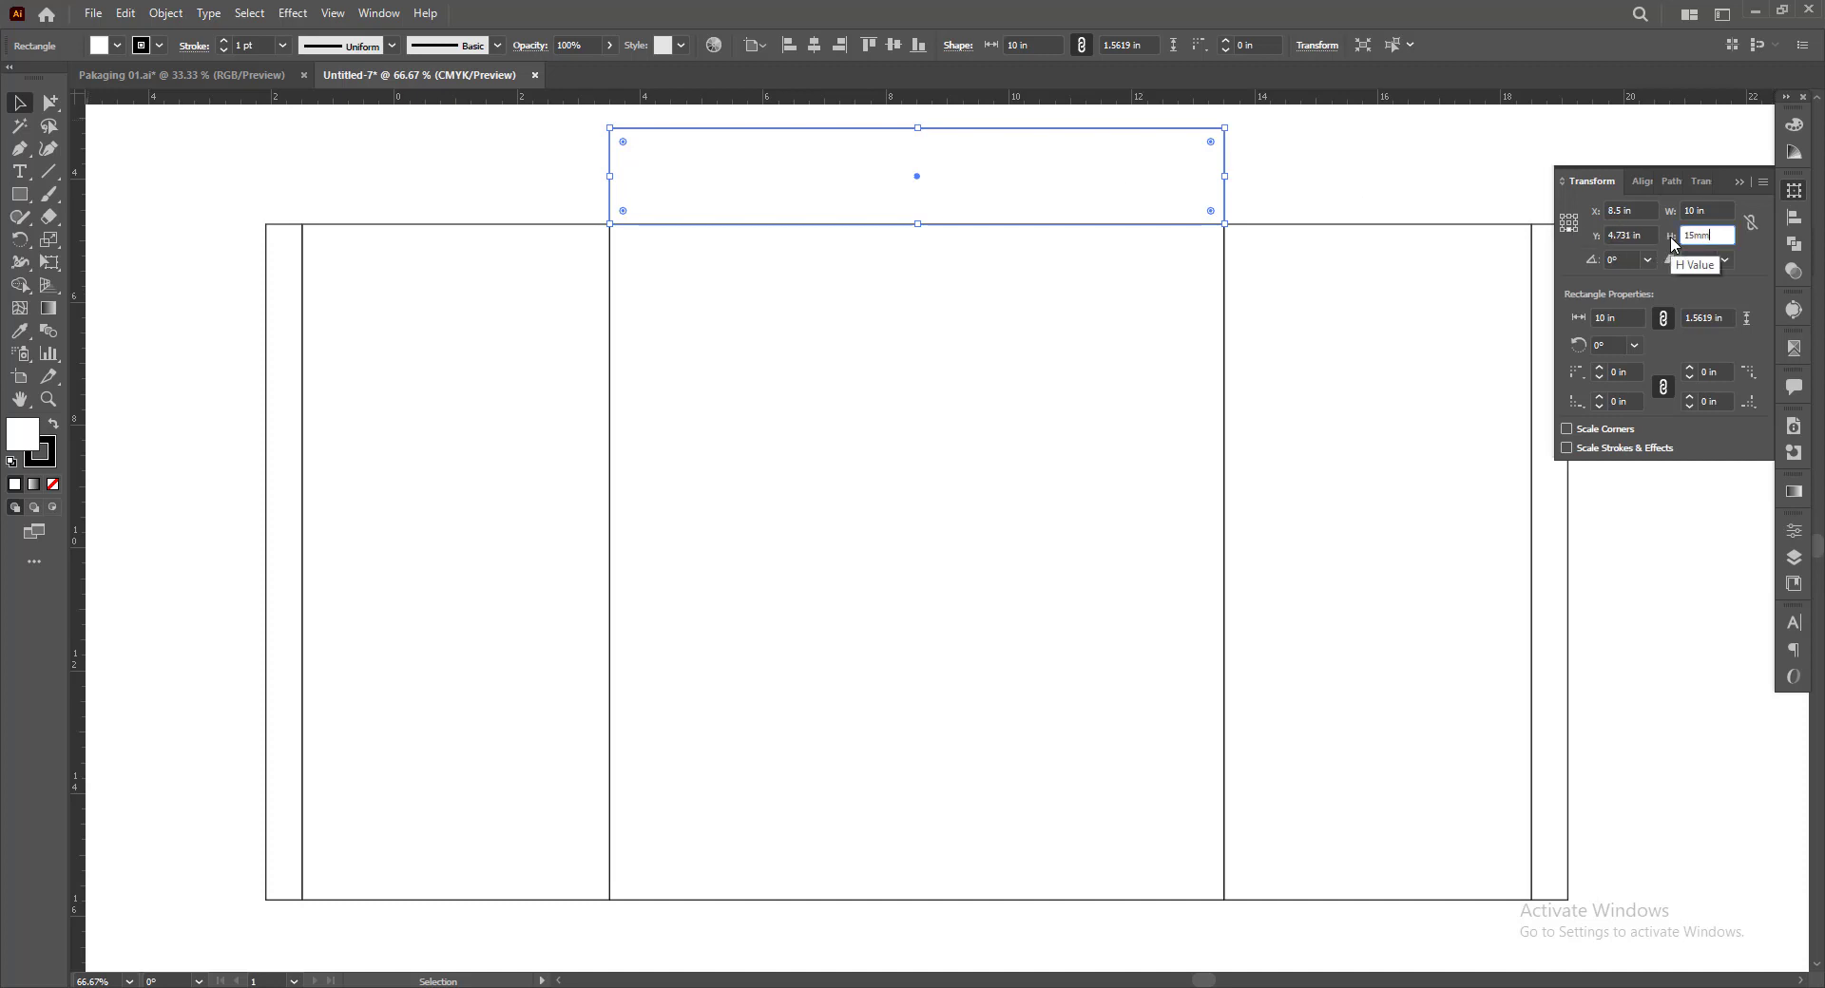
key(Return)
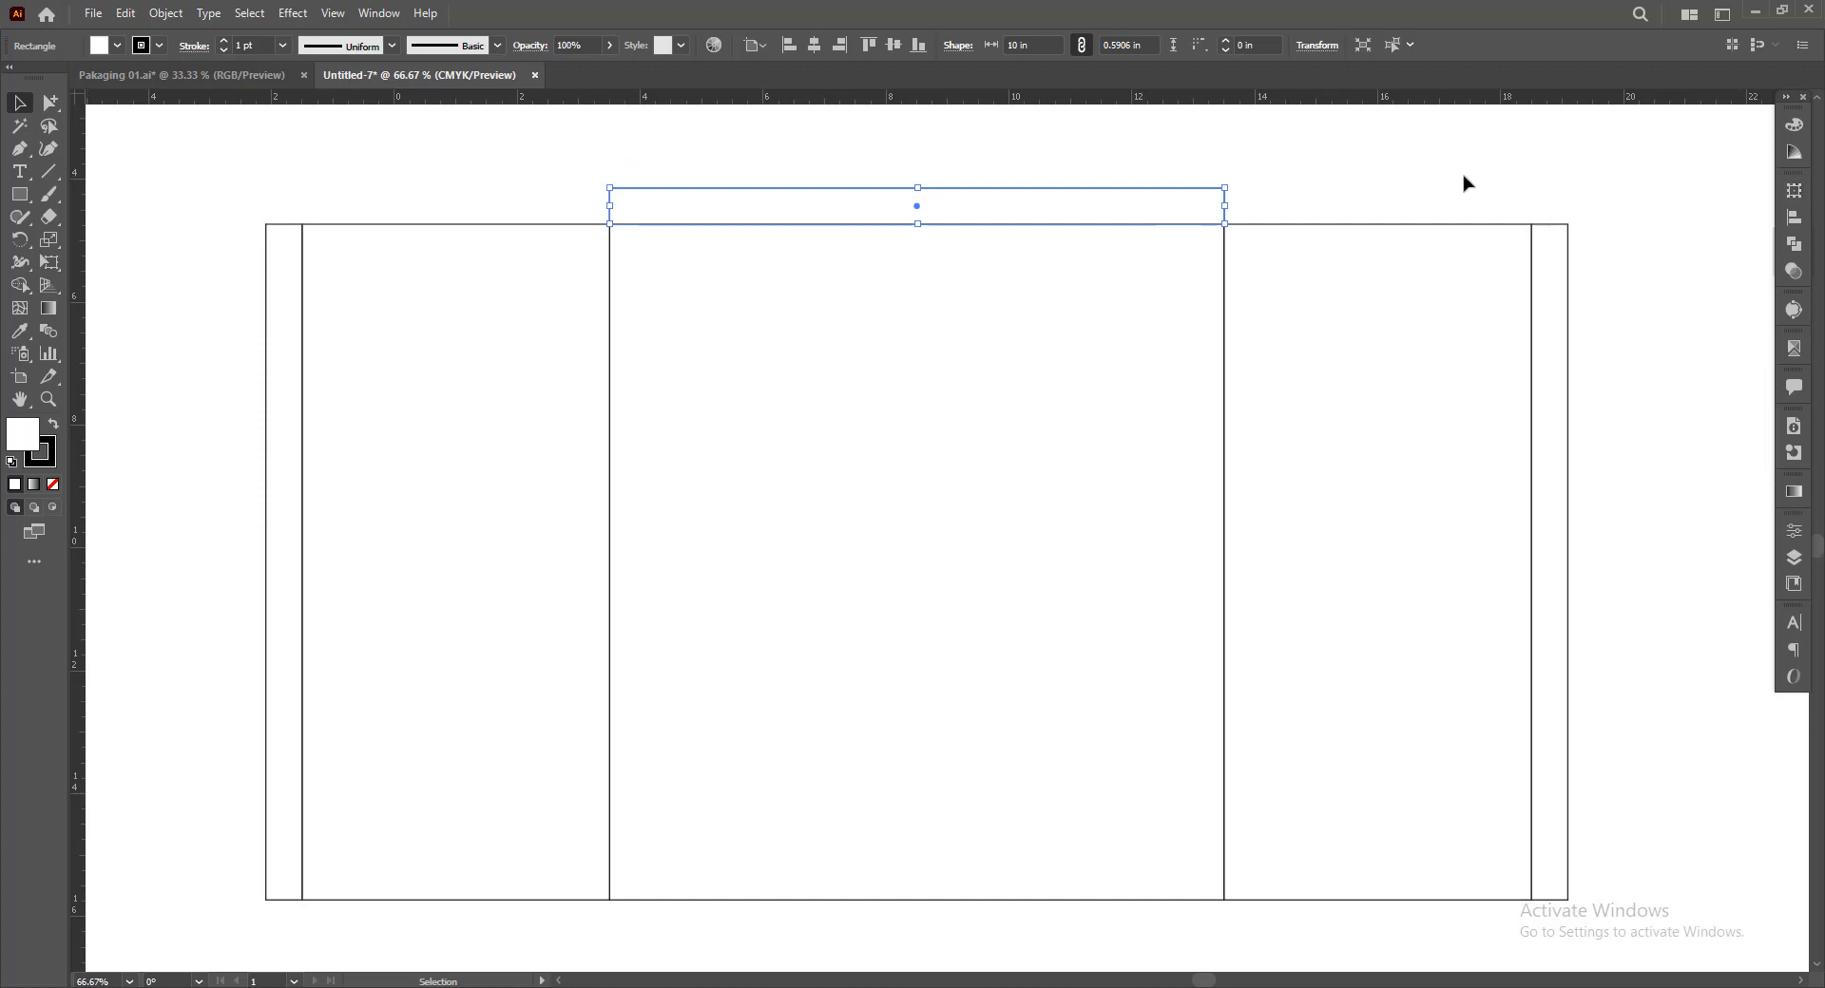
Stretch the upper strip to about 21.18 in wide so it spans all the panels and both side flaps
click(1359, 188)
drag(1359, 188, 1322, 188)
click(1178, 207)
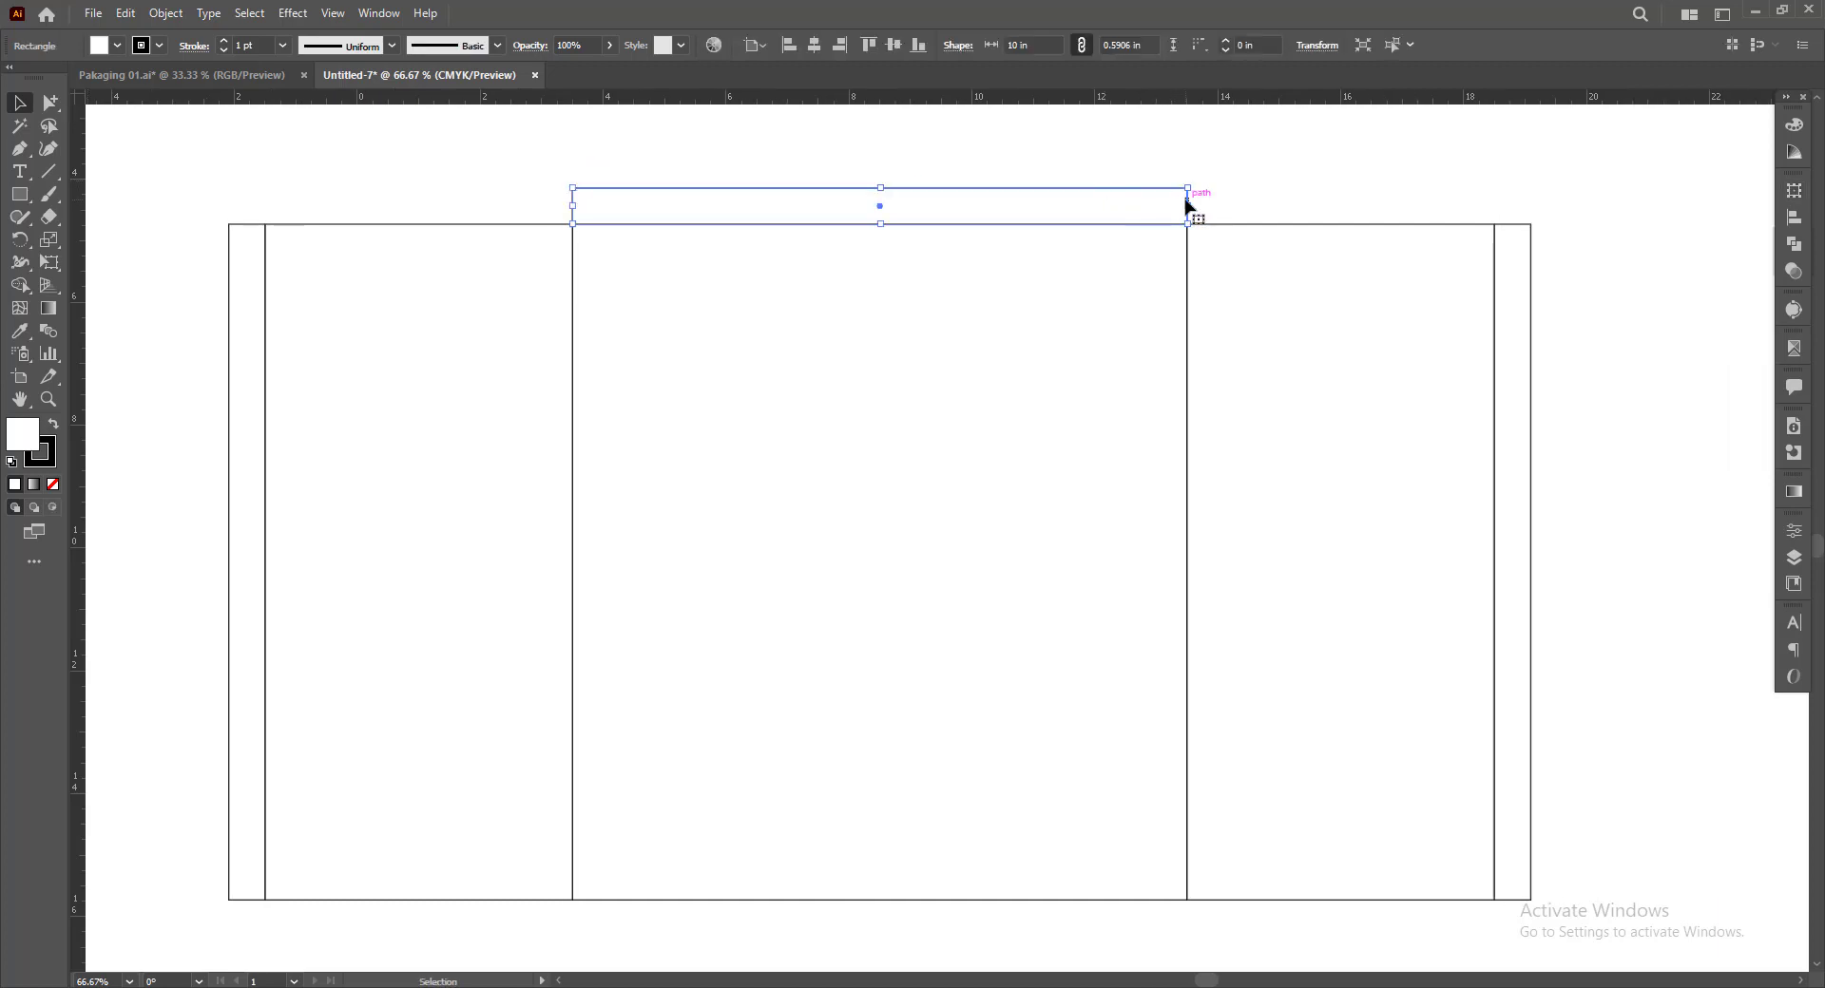
drag(1186, 205, 1532, 234)
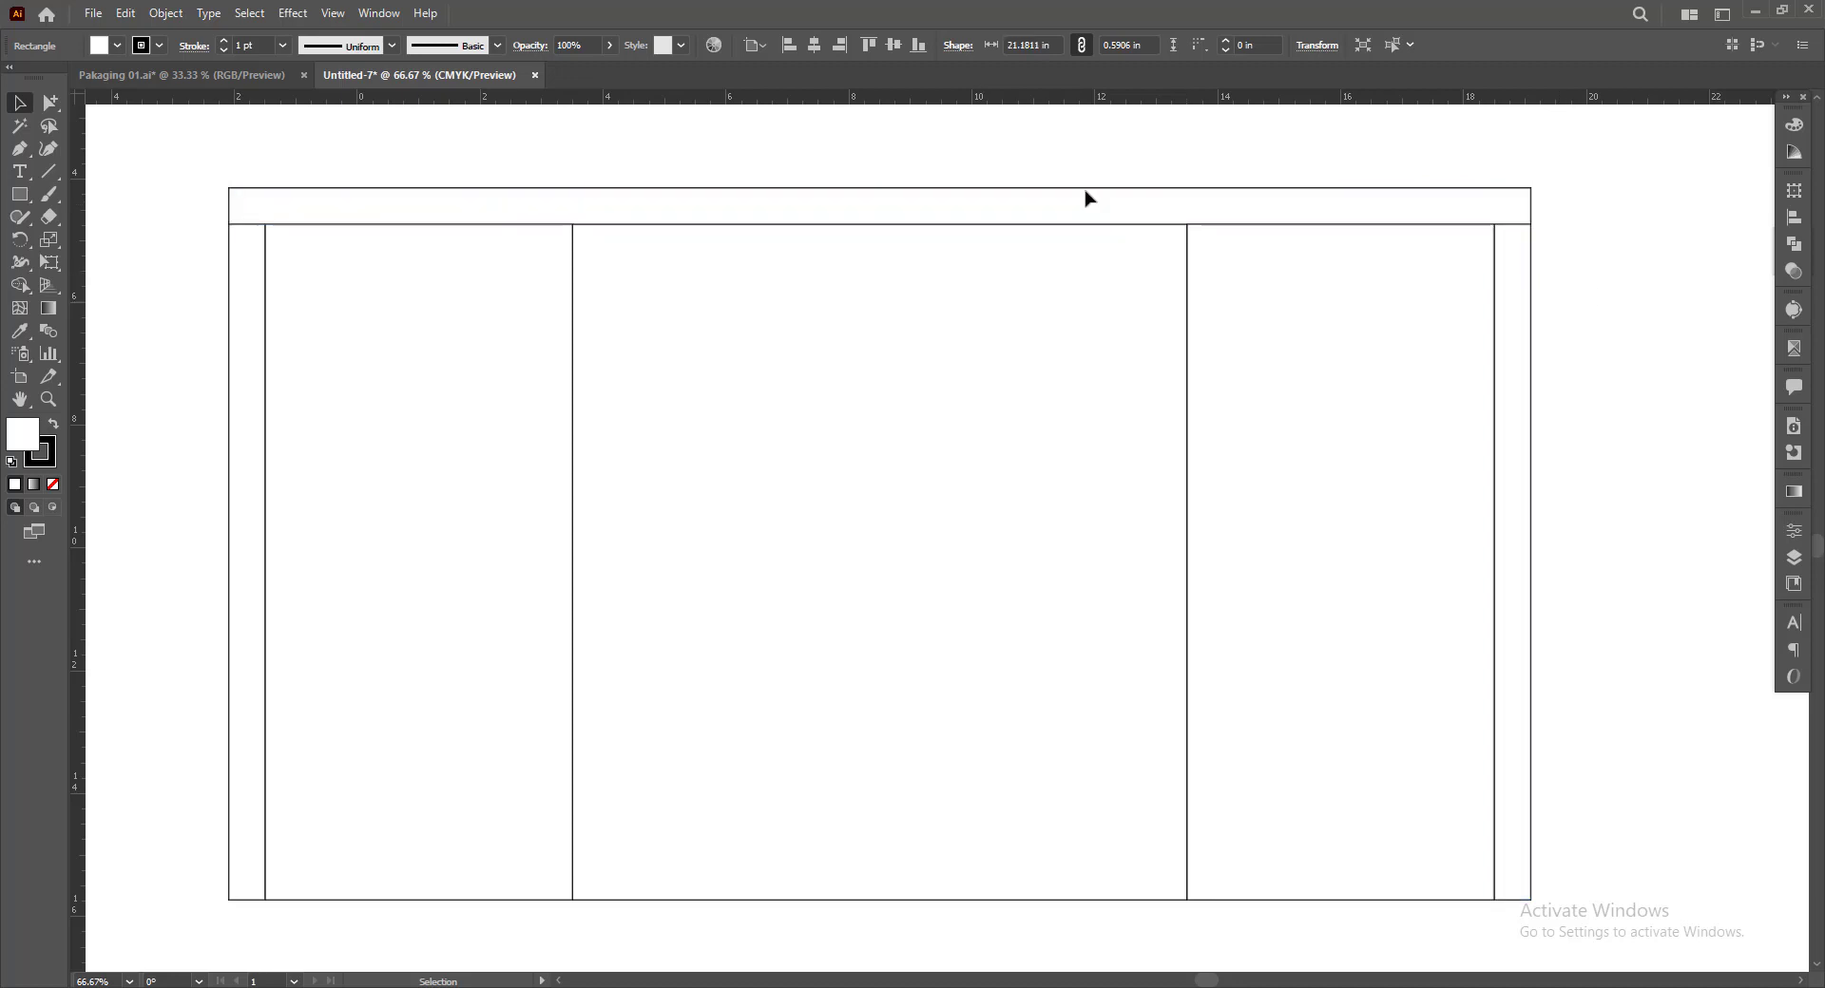
click(456, 169)
Duplicate the full-width upper strip down to the lower edge of the panels
scroll(807, 135, down, 1)
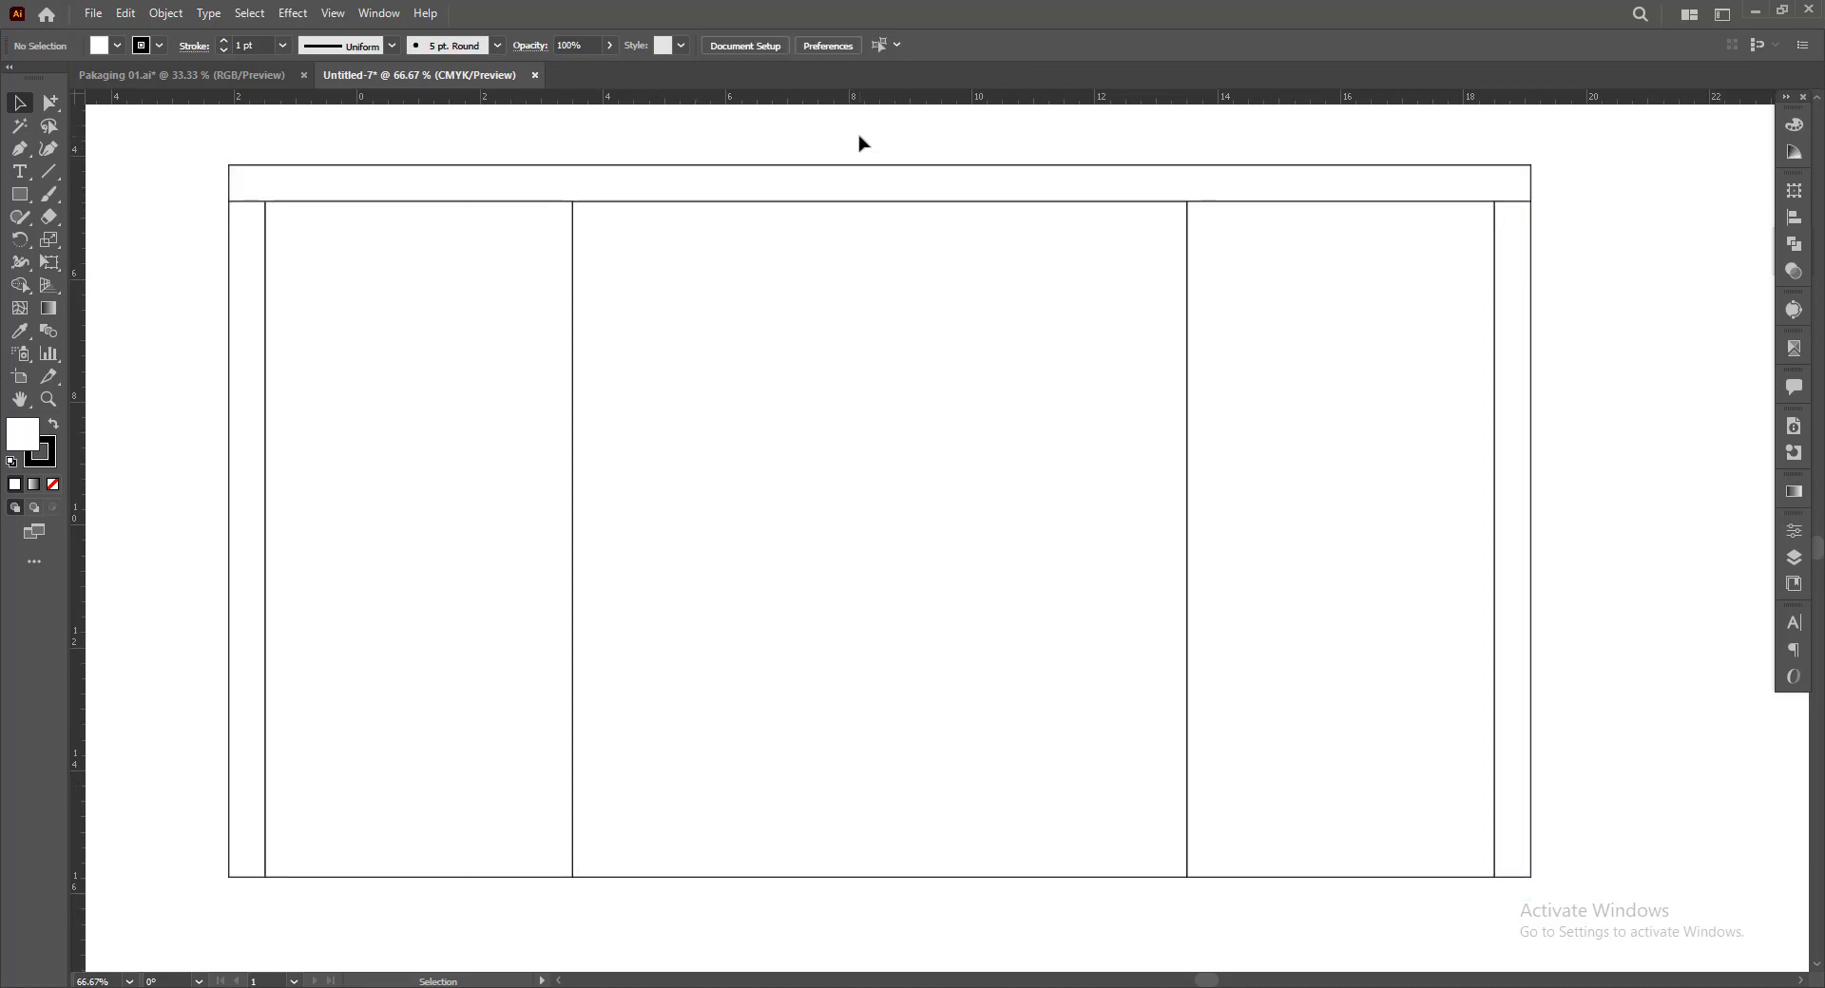
scroll(888, 166, down, 1)
drag(888, 151, 665, 826)
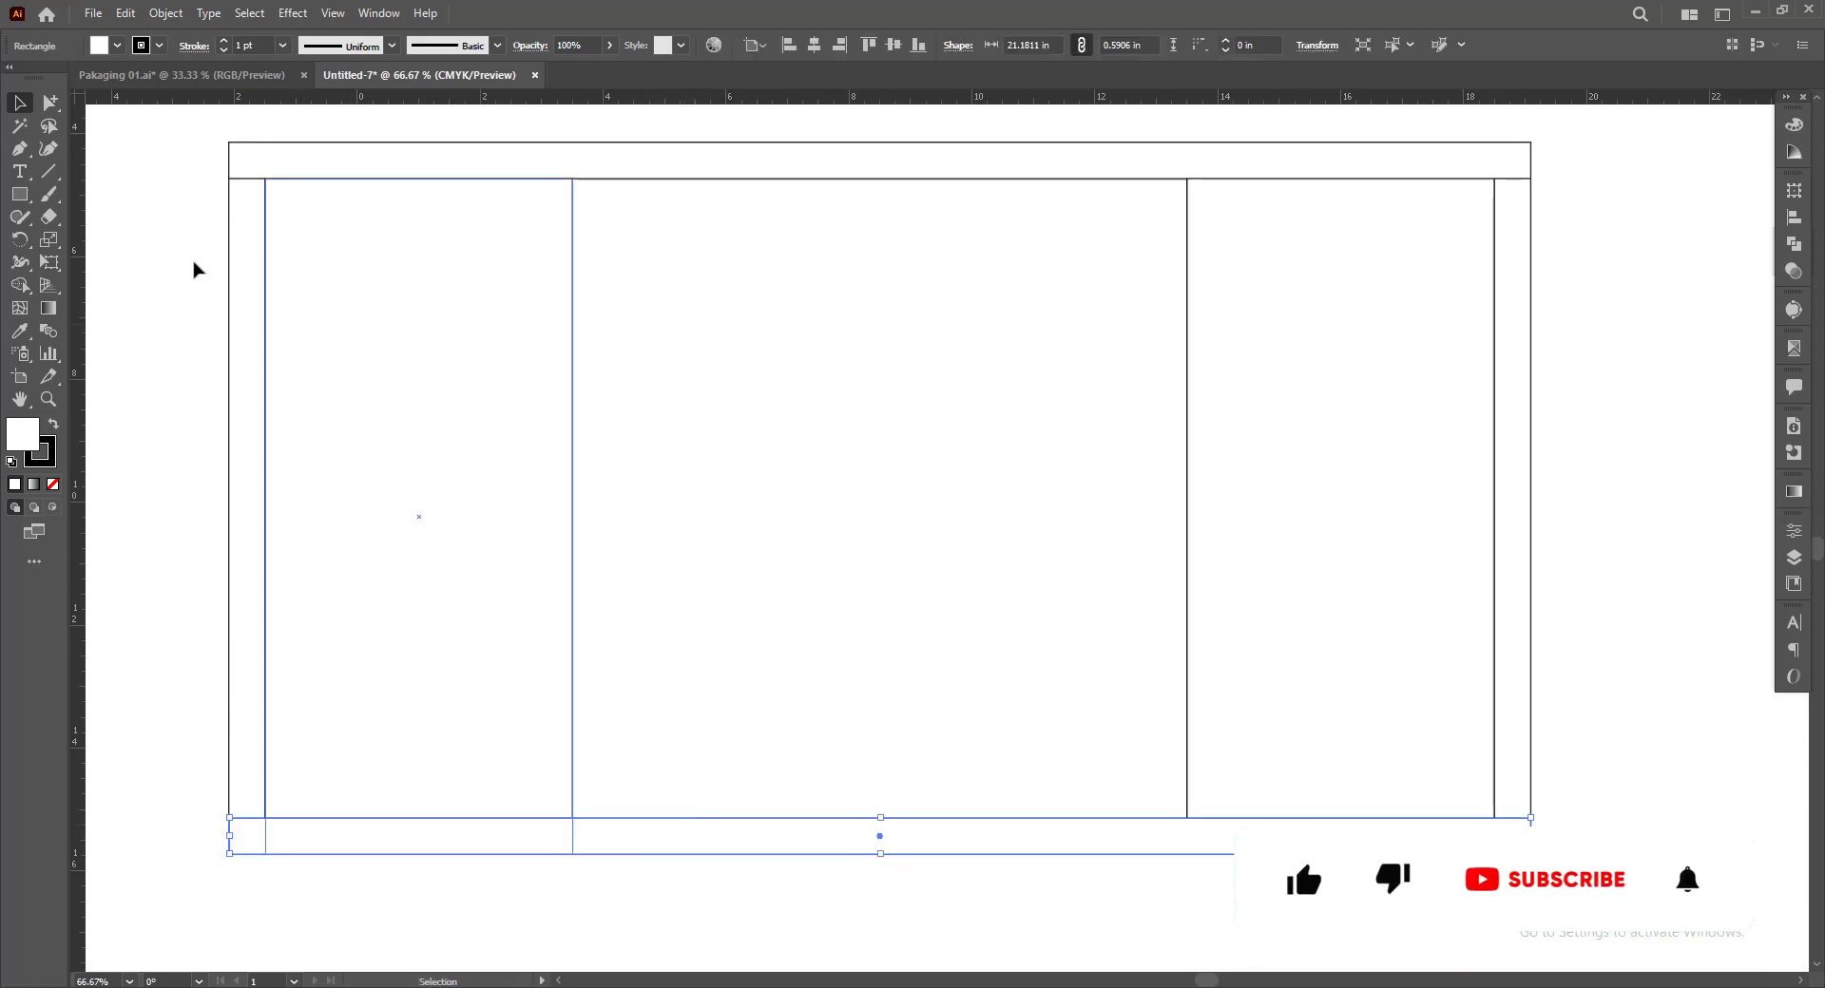
click(212, 219)
Remove the fill from all the dieline rectangles
drag(188, 149, 1261, 694)
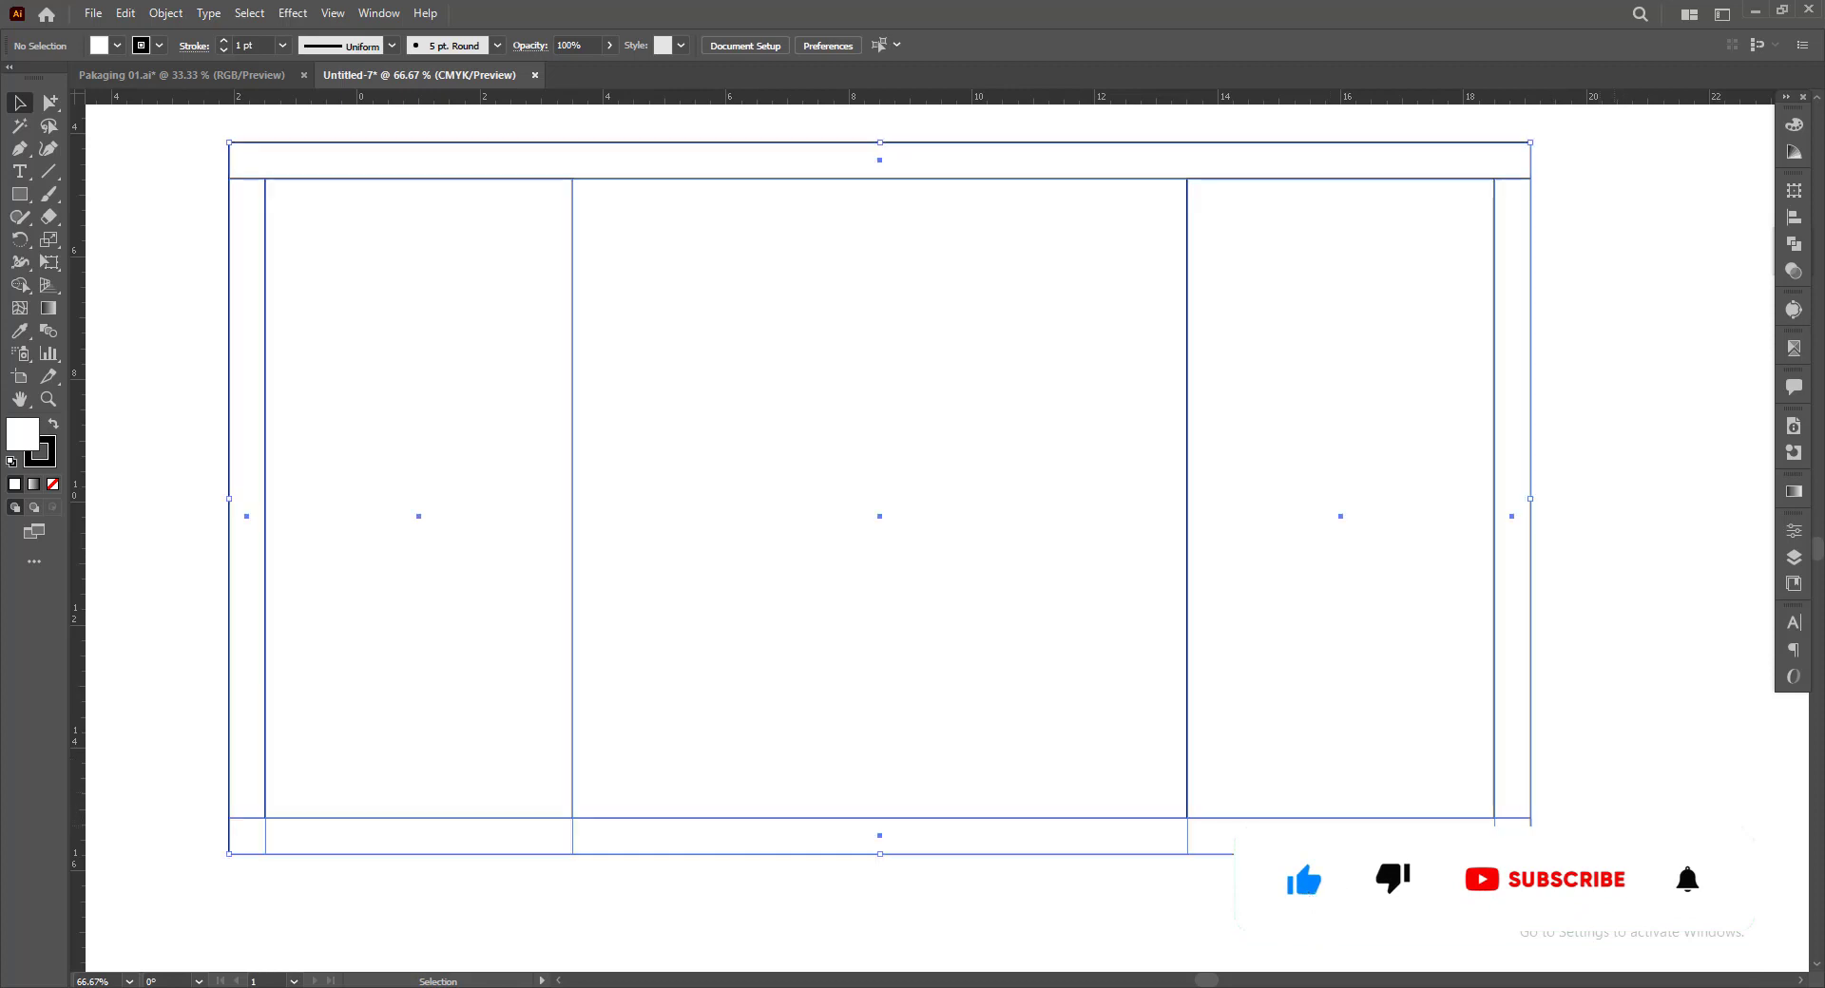
click(54, 485)
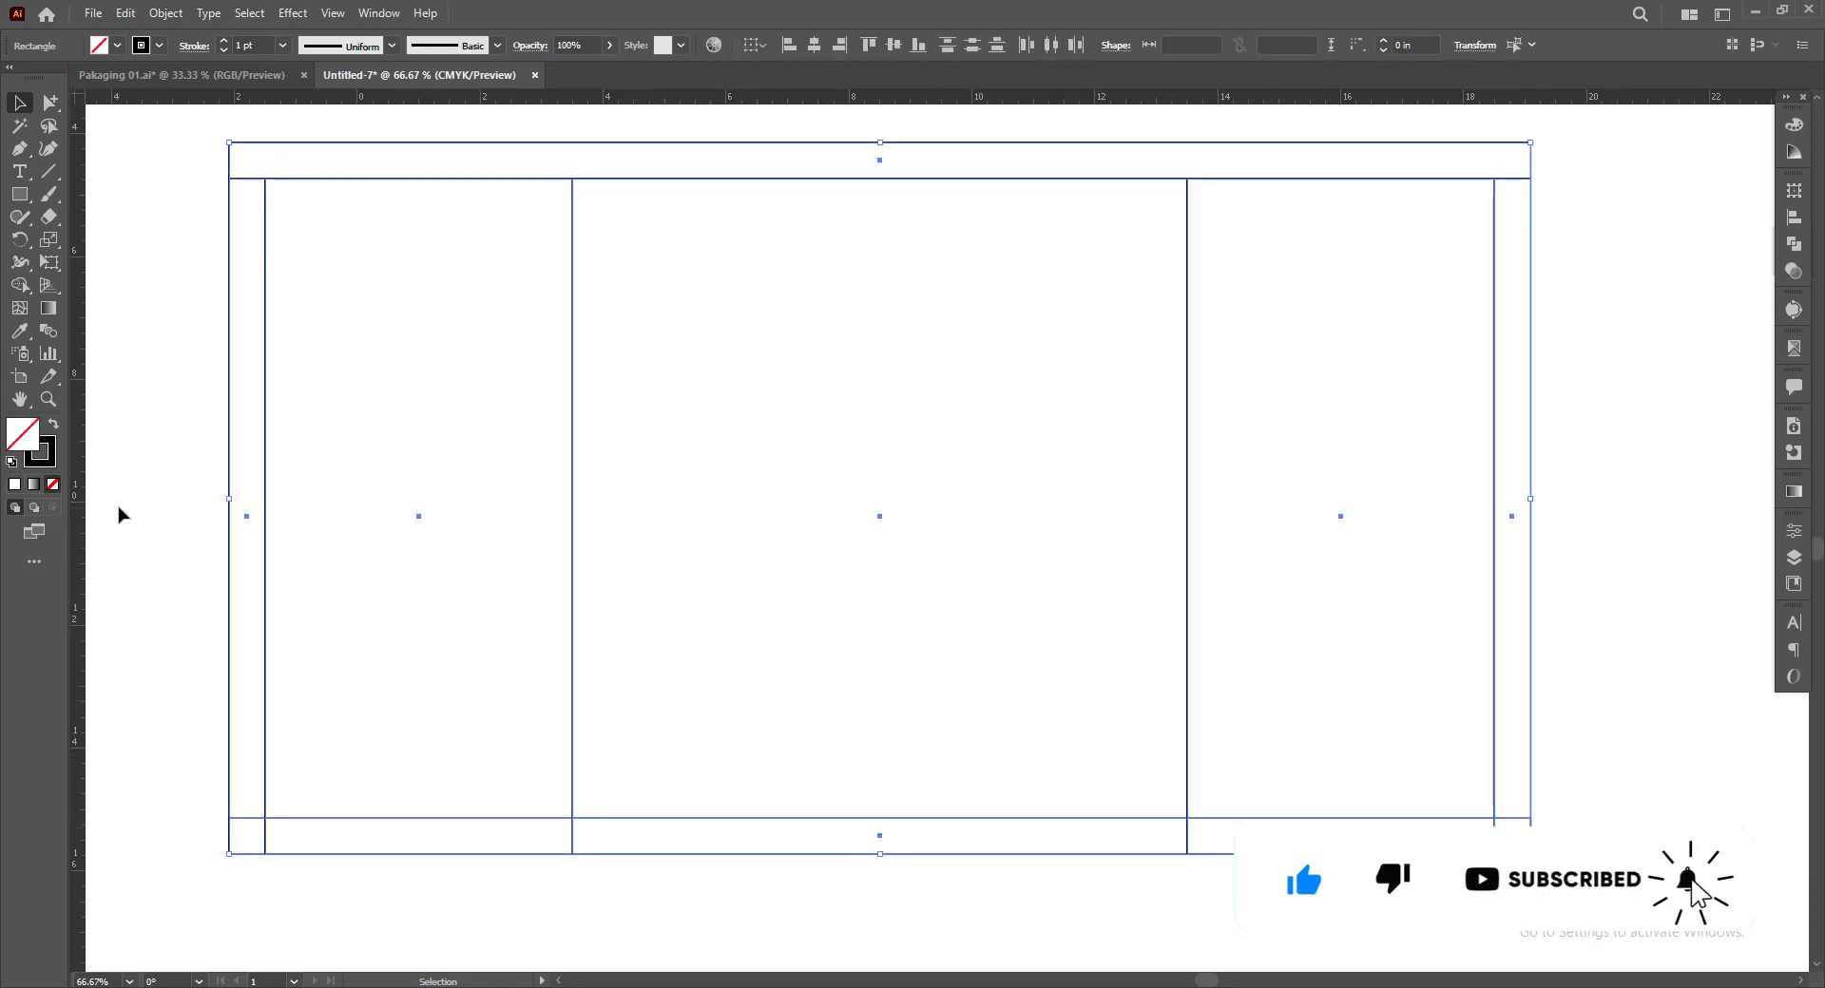
click(118, 512)
Move the lower strip down so its upper edge meets the panels' lower edge
mouse_move(659, 827)
mouse_down()
mouse_move(664, 912)
mouse_move(664, 834)
mouse_up()
scroll(664, 912, up, 1)
scroll(810, 836, down, 2)
click(1059, 839)
drag(1320, 728, 1370, 737)
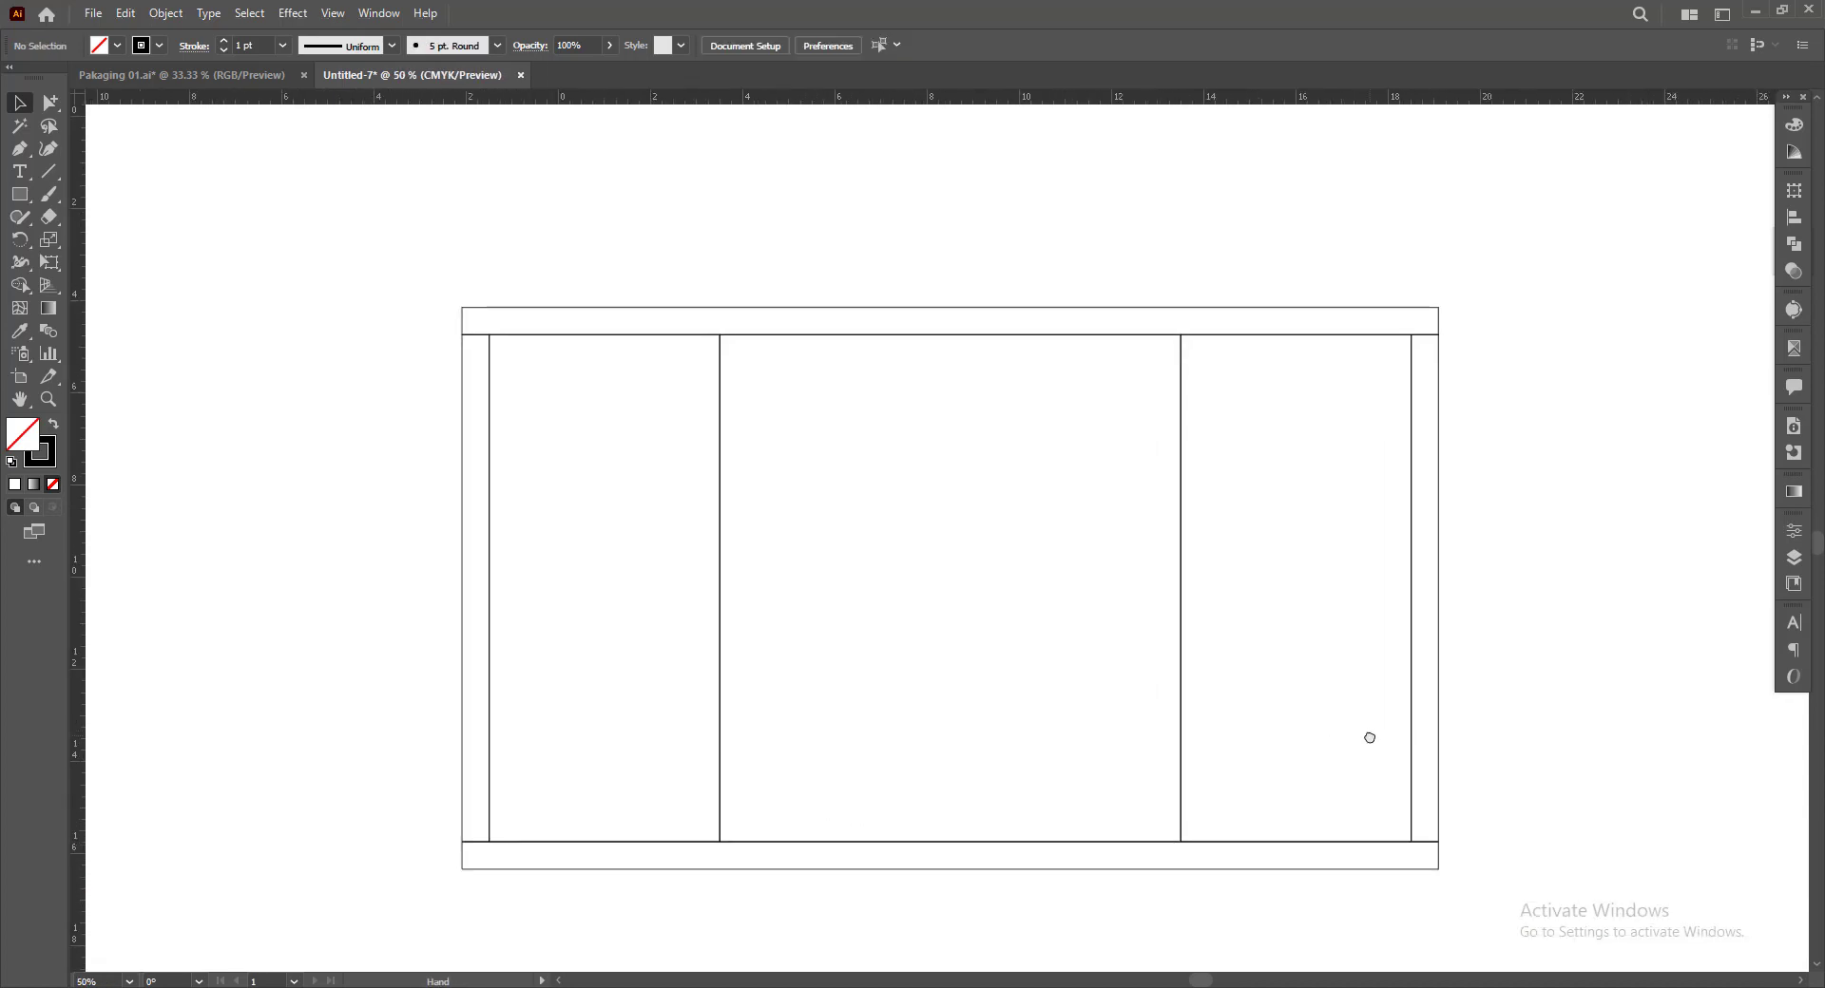
drag(1634, 587, 1588, 544)
Copy the upper strip in place and set the copy's width to 10 mm, keeping its right edge fixed
scroll(1391, 248, up, 1)
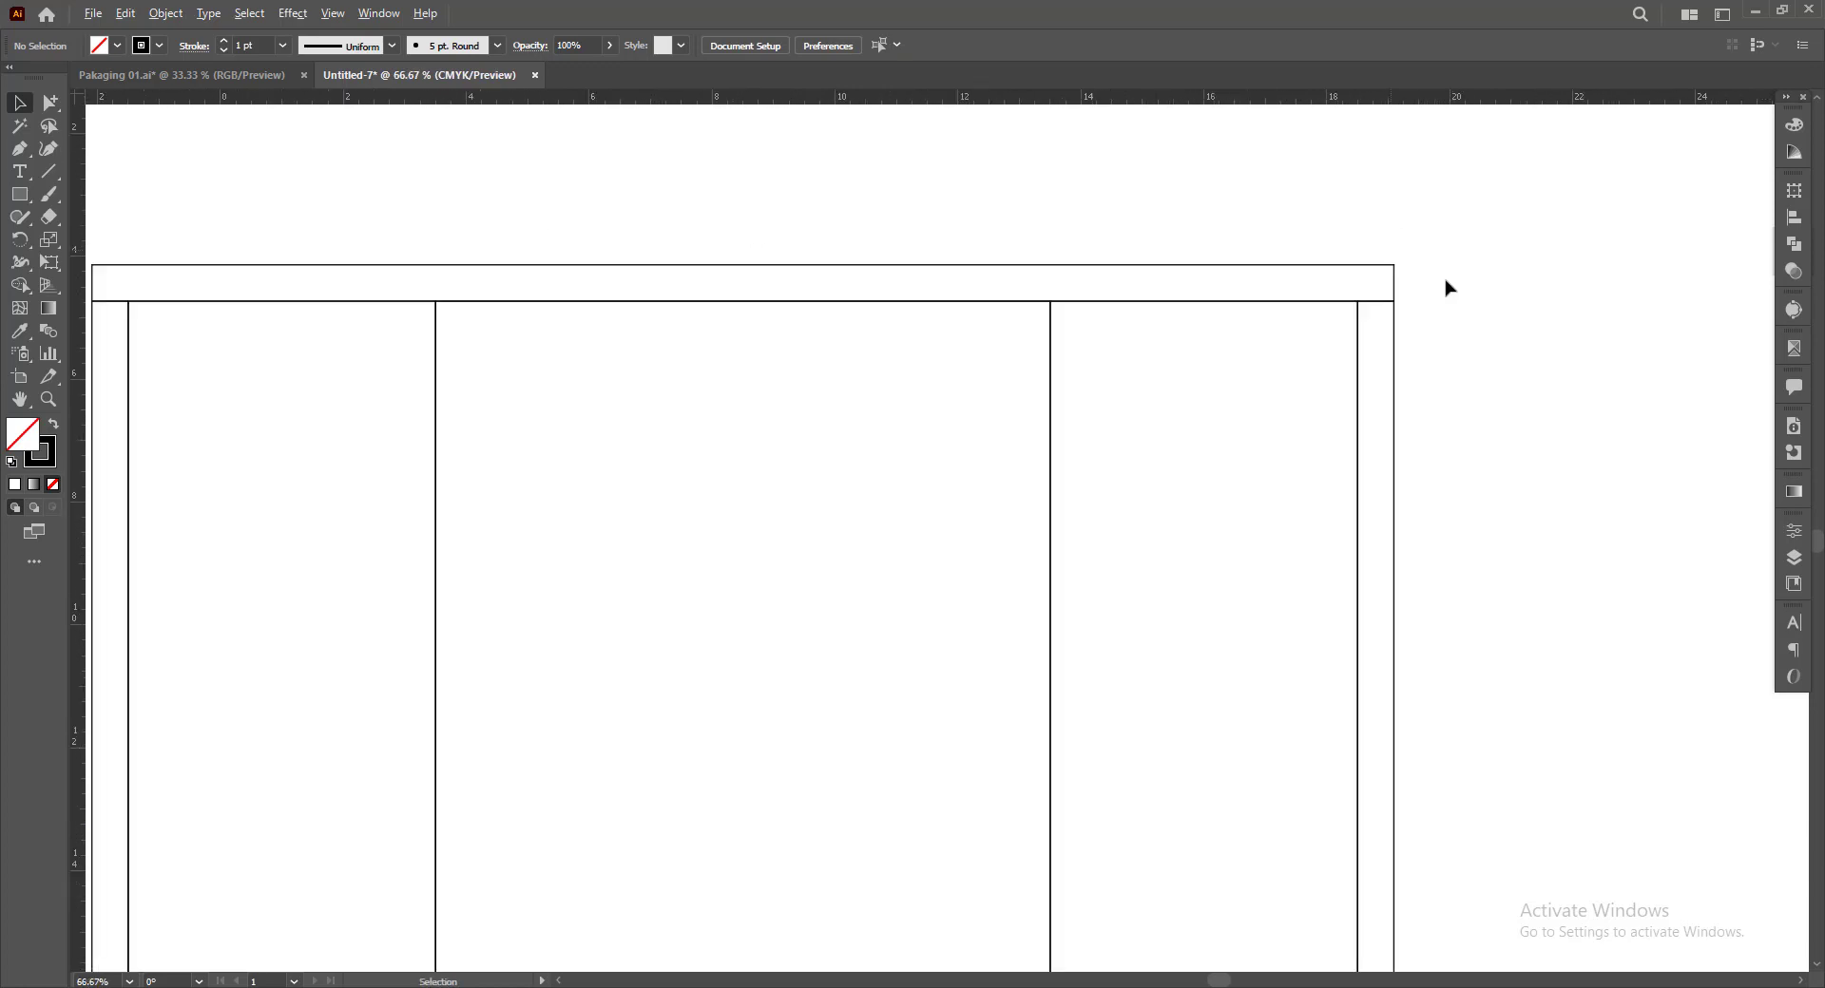
drag(1551, 306, 1606, 253)
click(1213, 217)
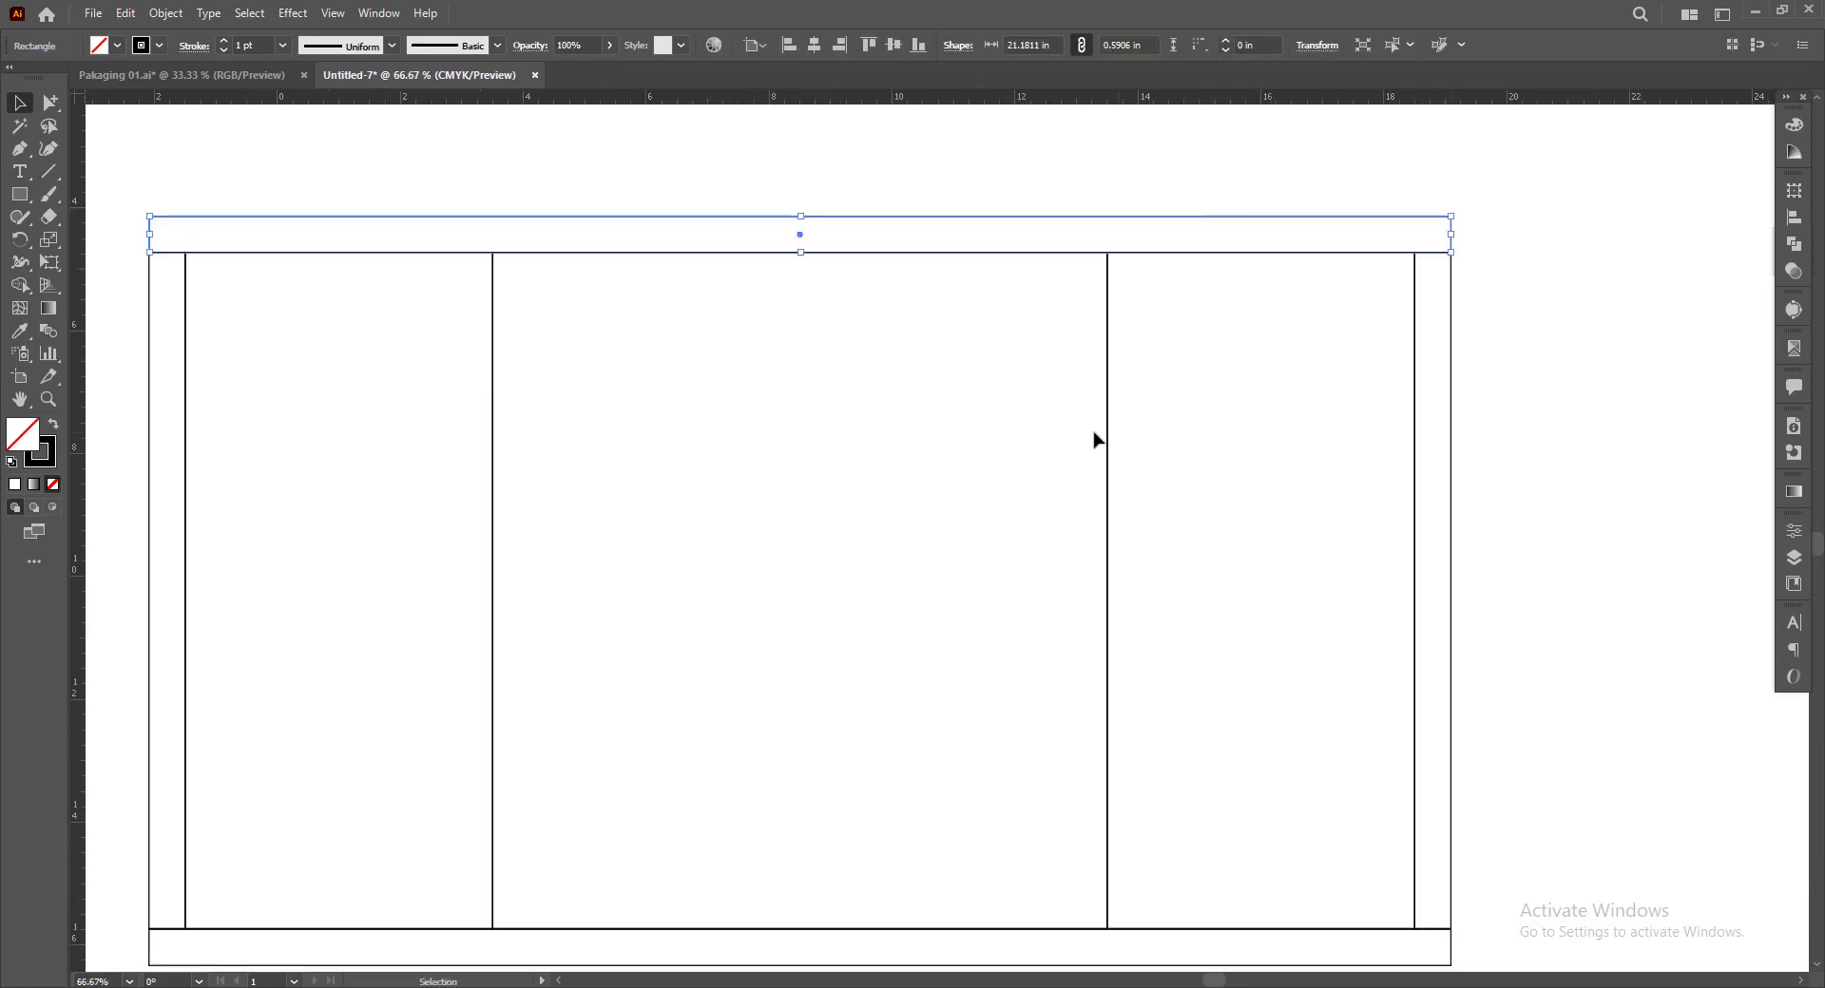
drag(804, 374, 811, 374)
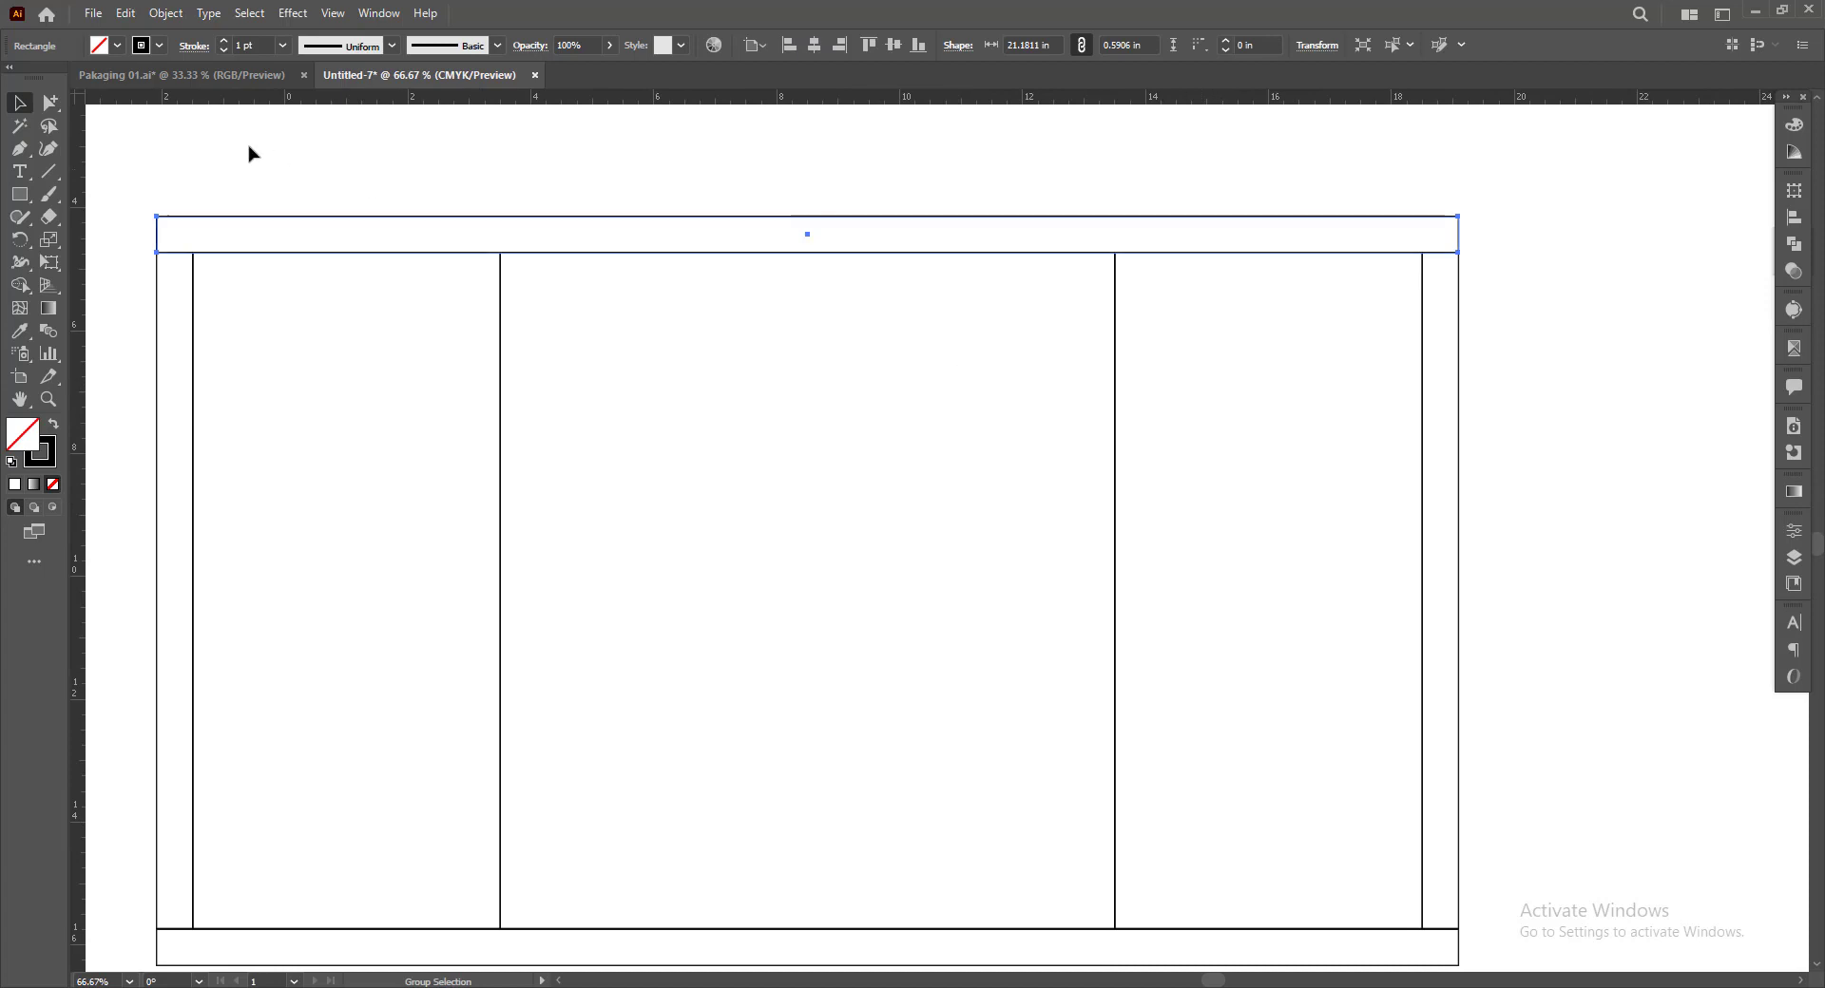
click(1793, 195)
click(1576, 222)
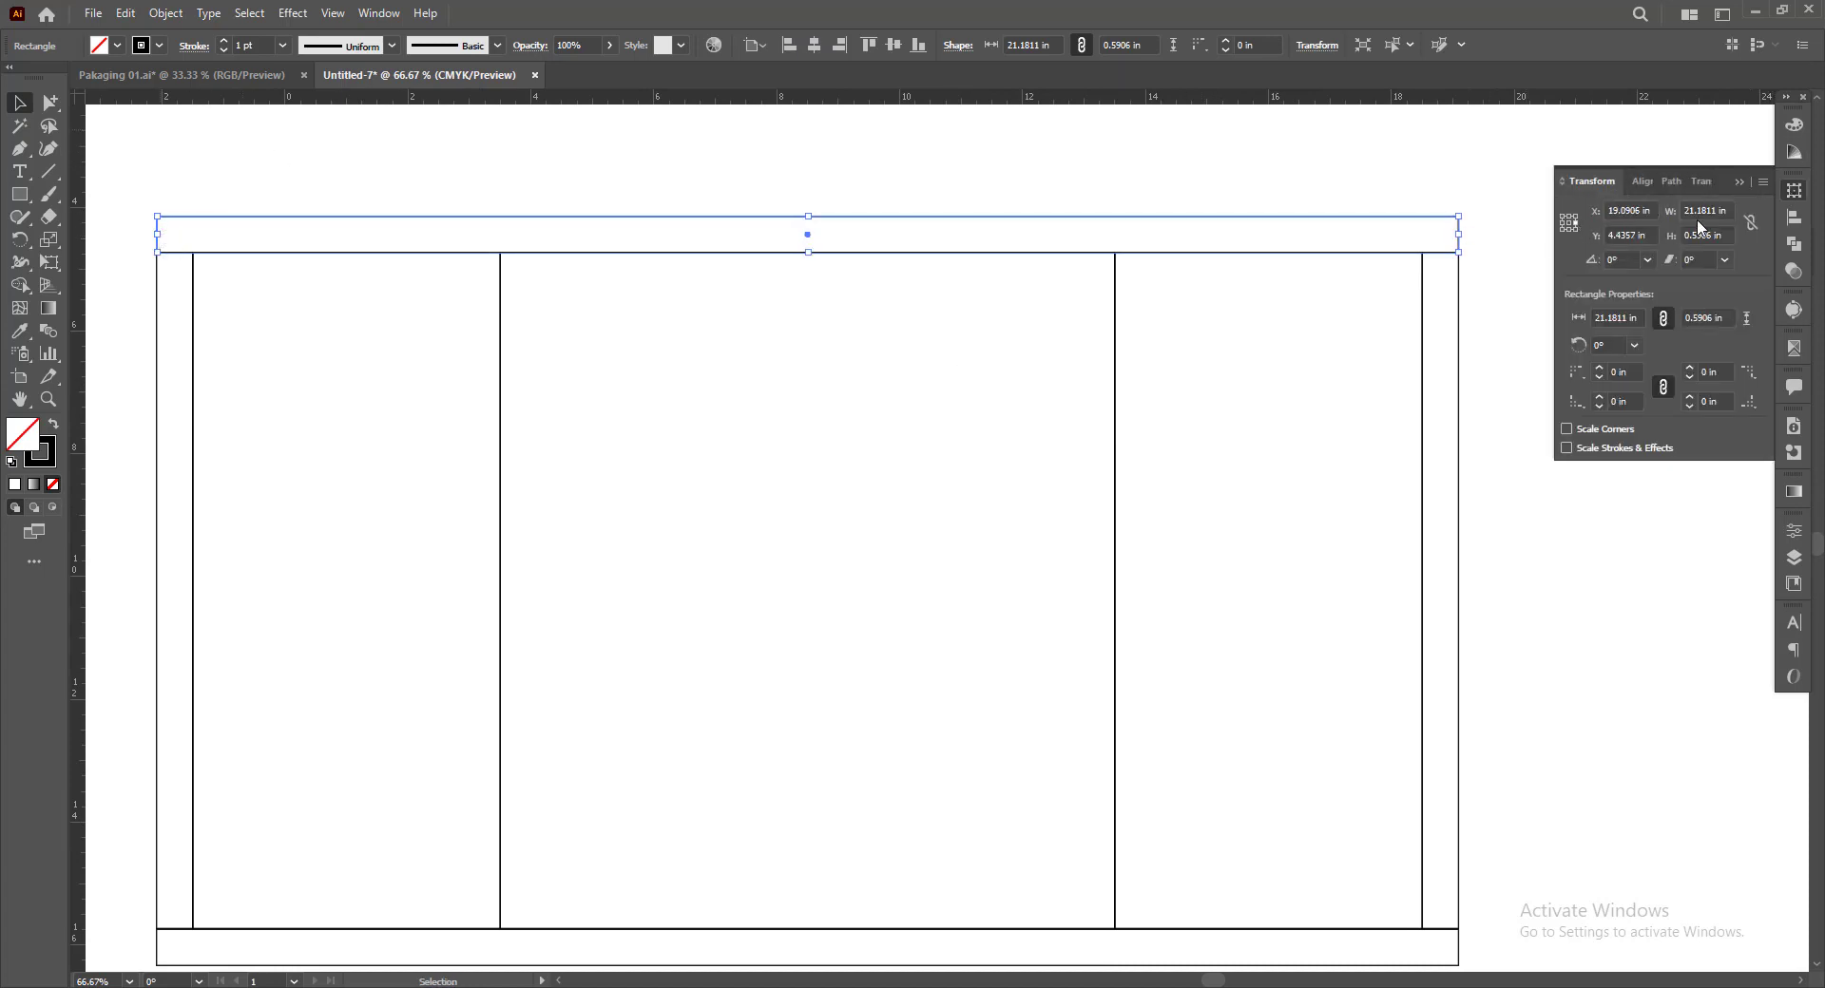
click(1671, 212)
text(10mm)
key(Return)
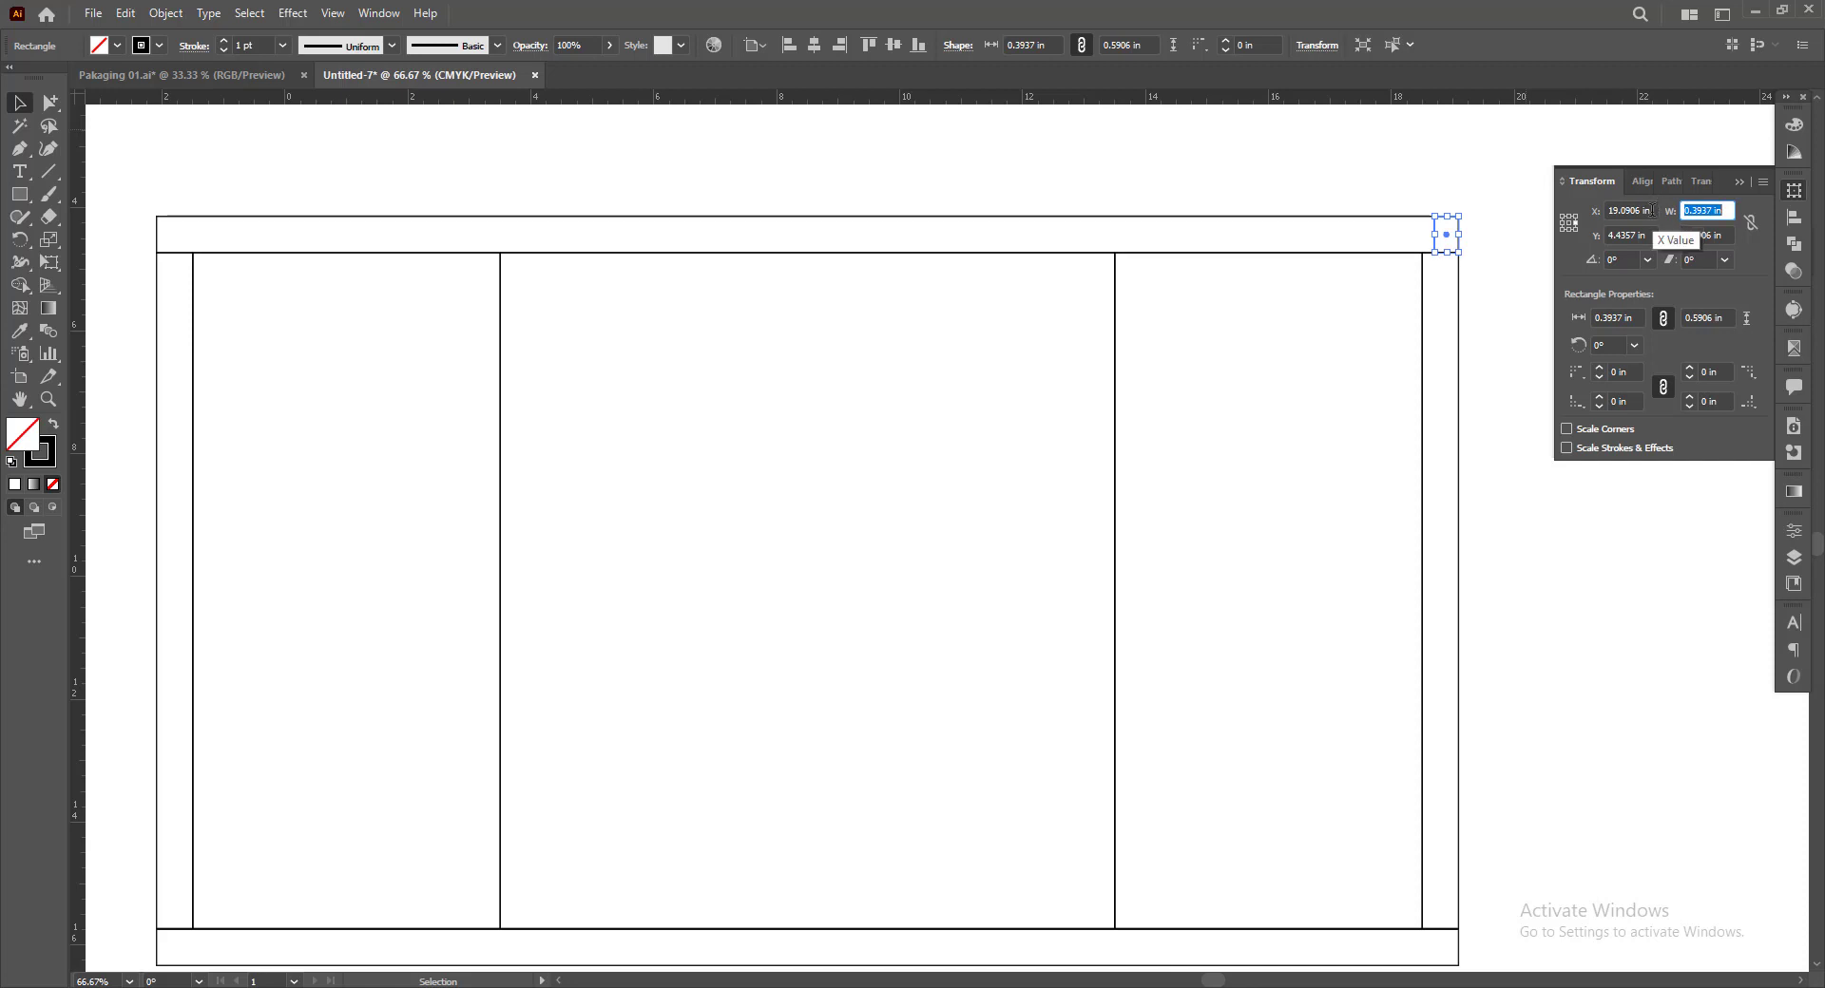
text(5mm)
key(Return)
key(ctrl+z)
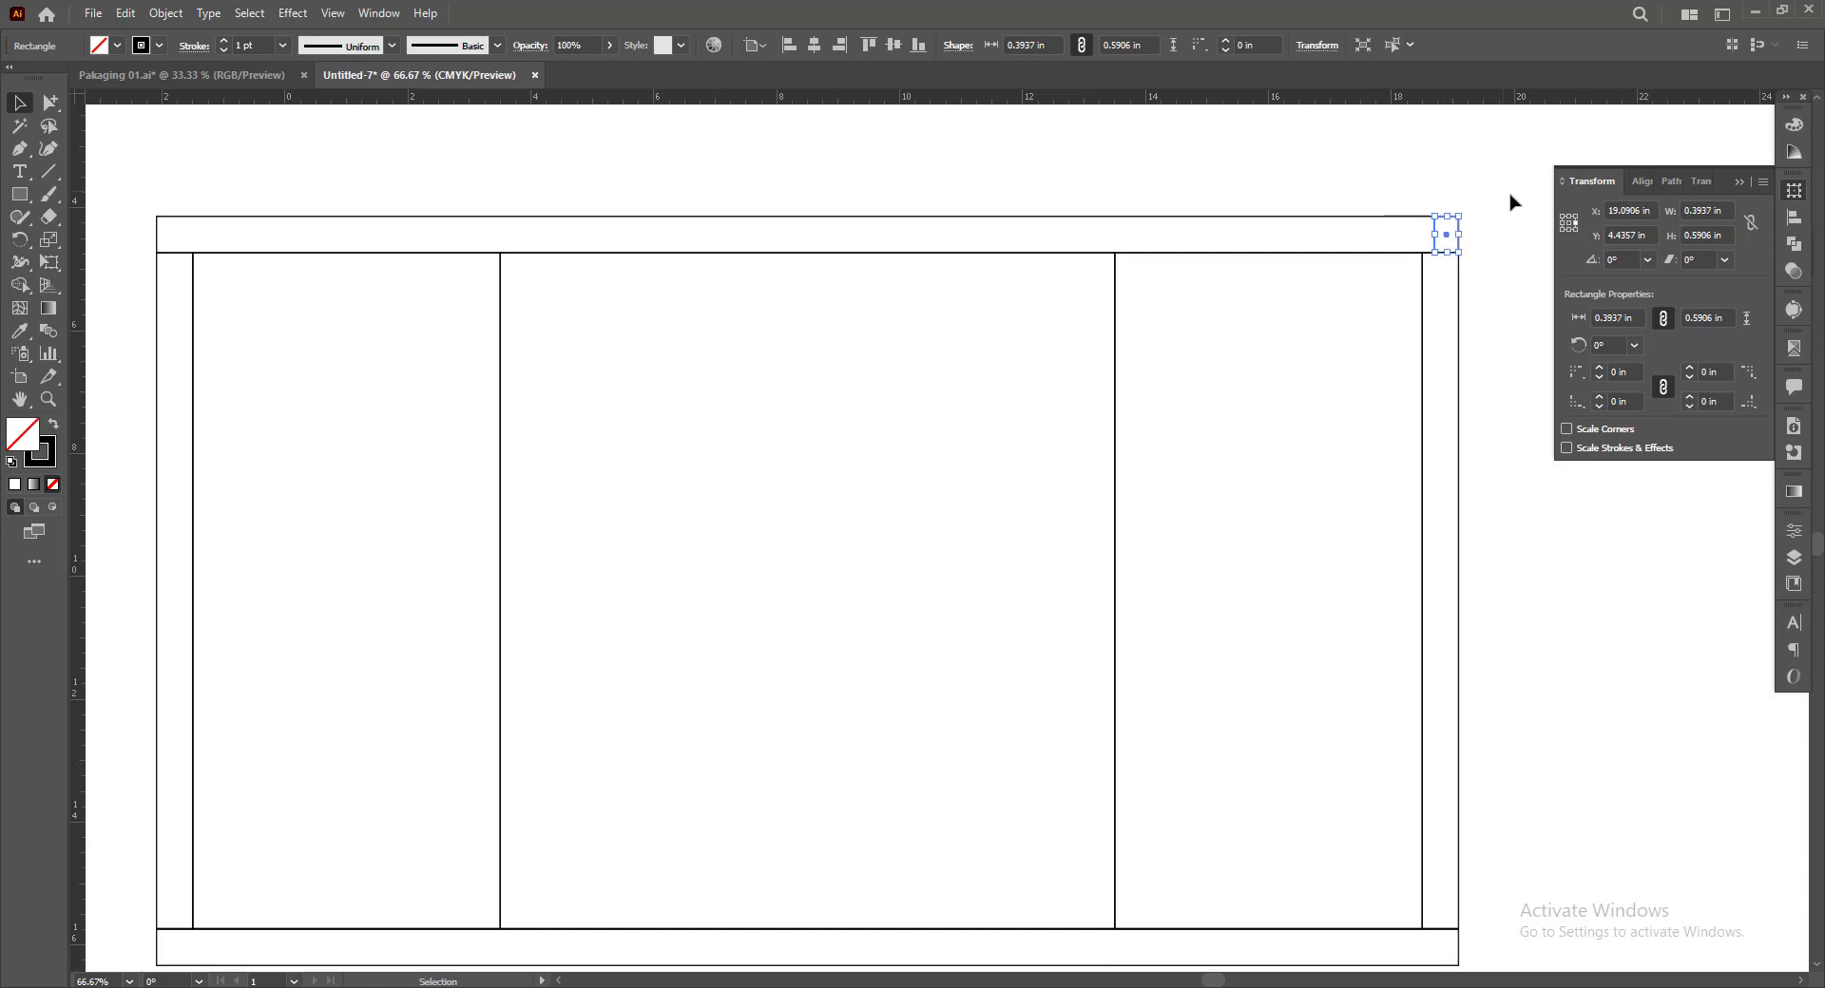
Set the small rectangle's height to 5 mm and move it into the upper strip's upper-right corner
click(1675, 238)
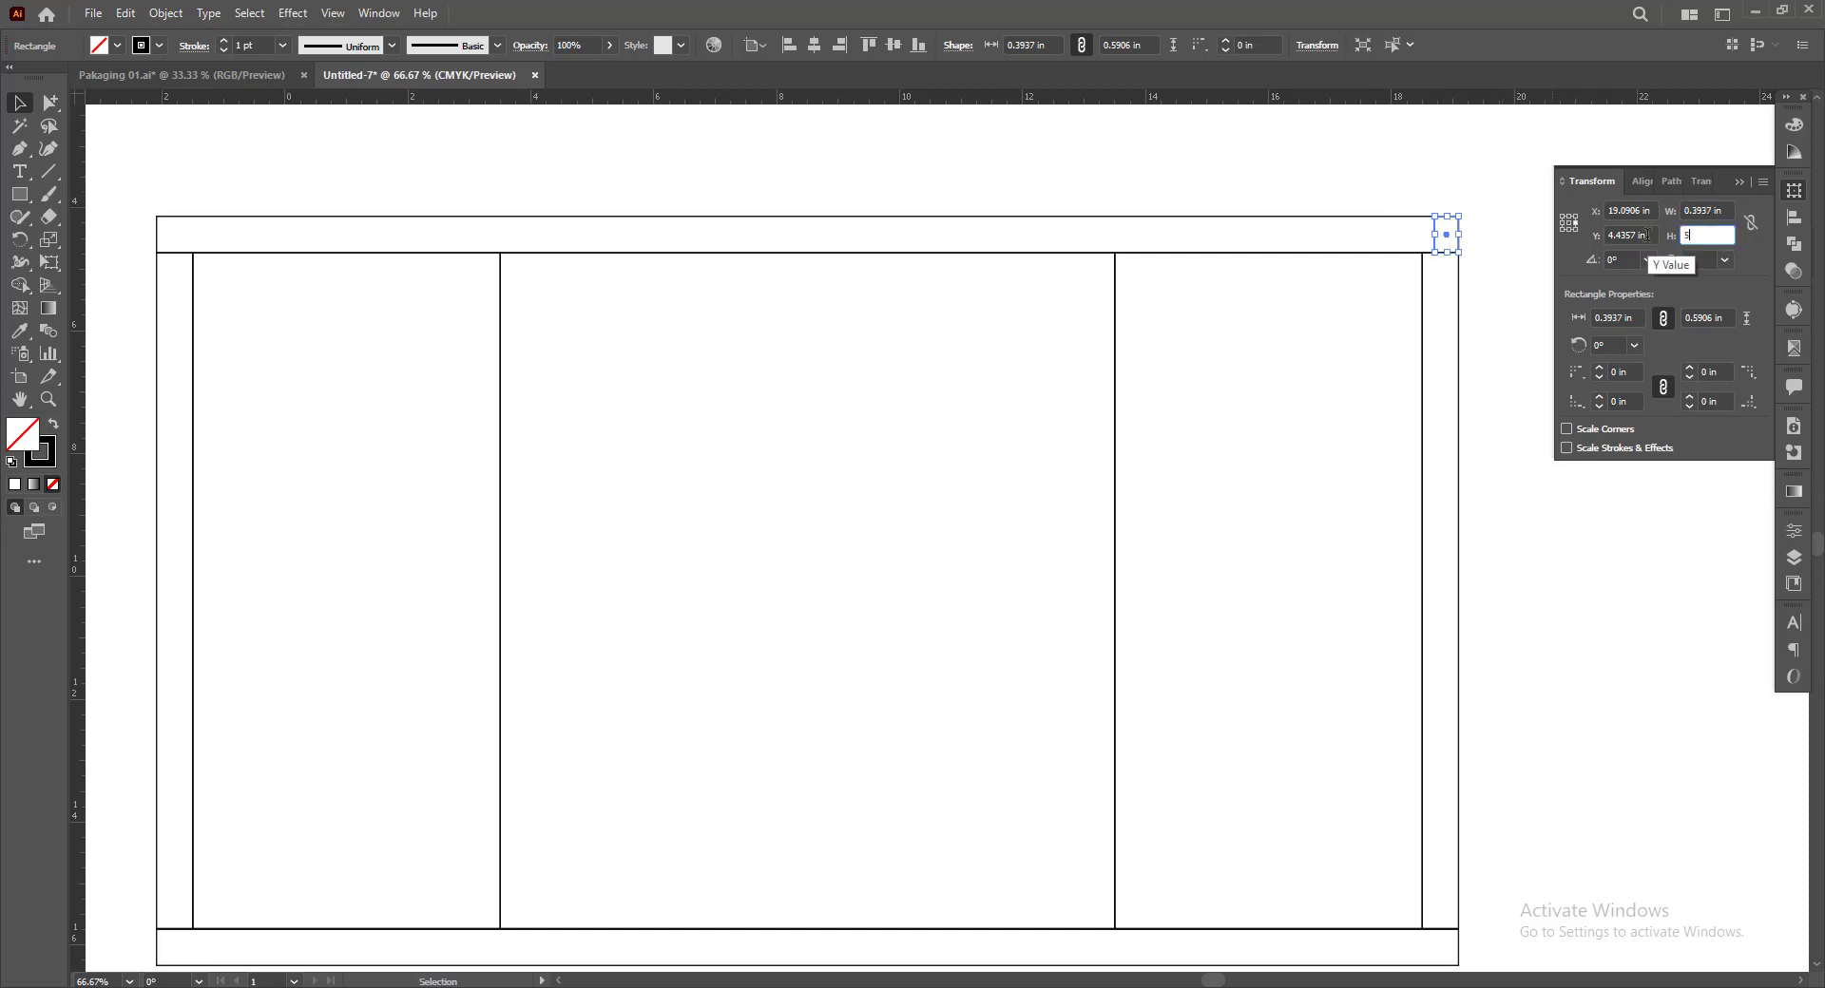
key(Return)
click(1451, 152)
scroll(1472, 221, up, 3)
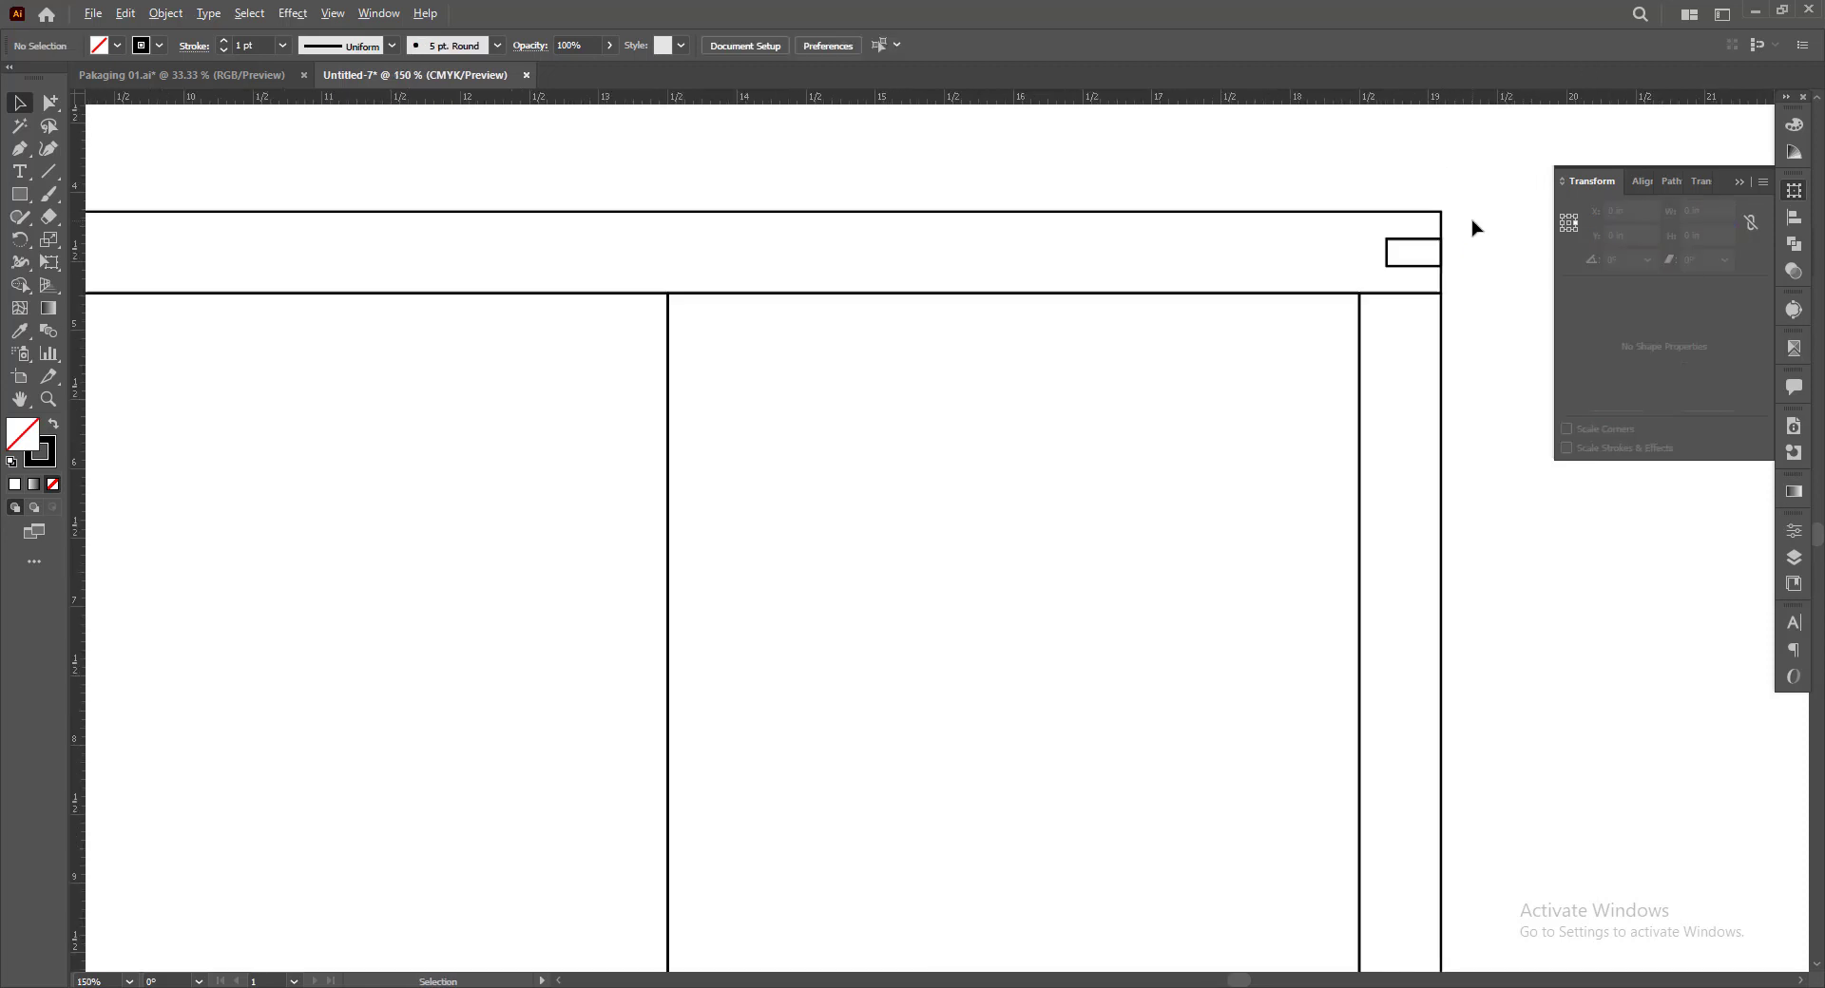
drag(1423, 290, 1421, 251)
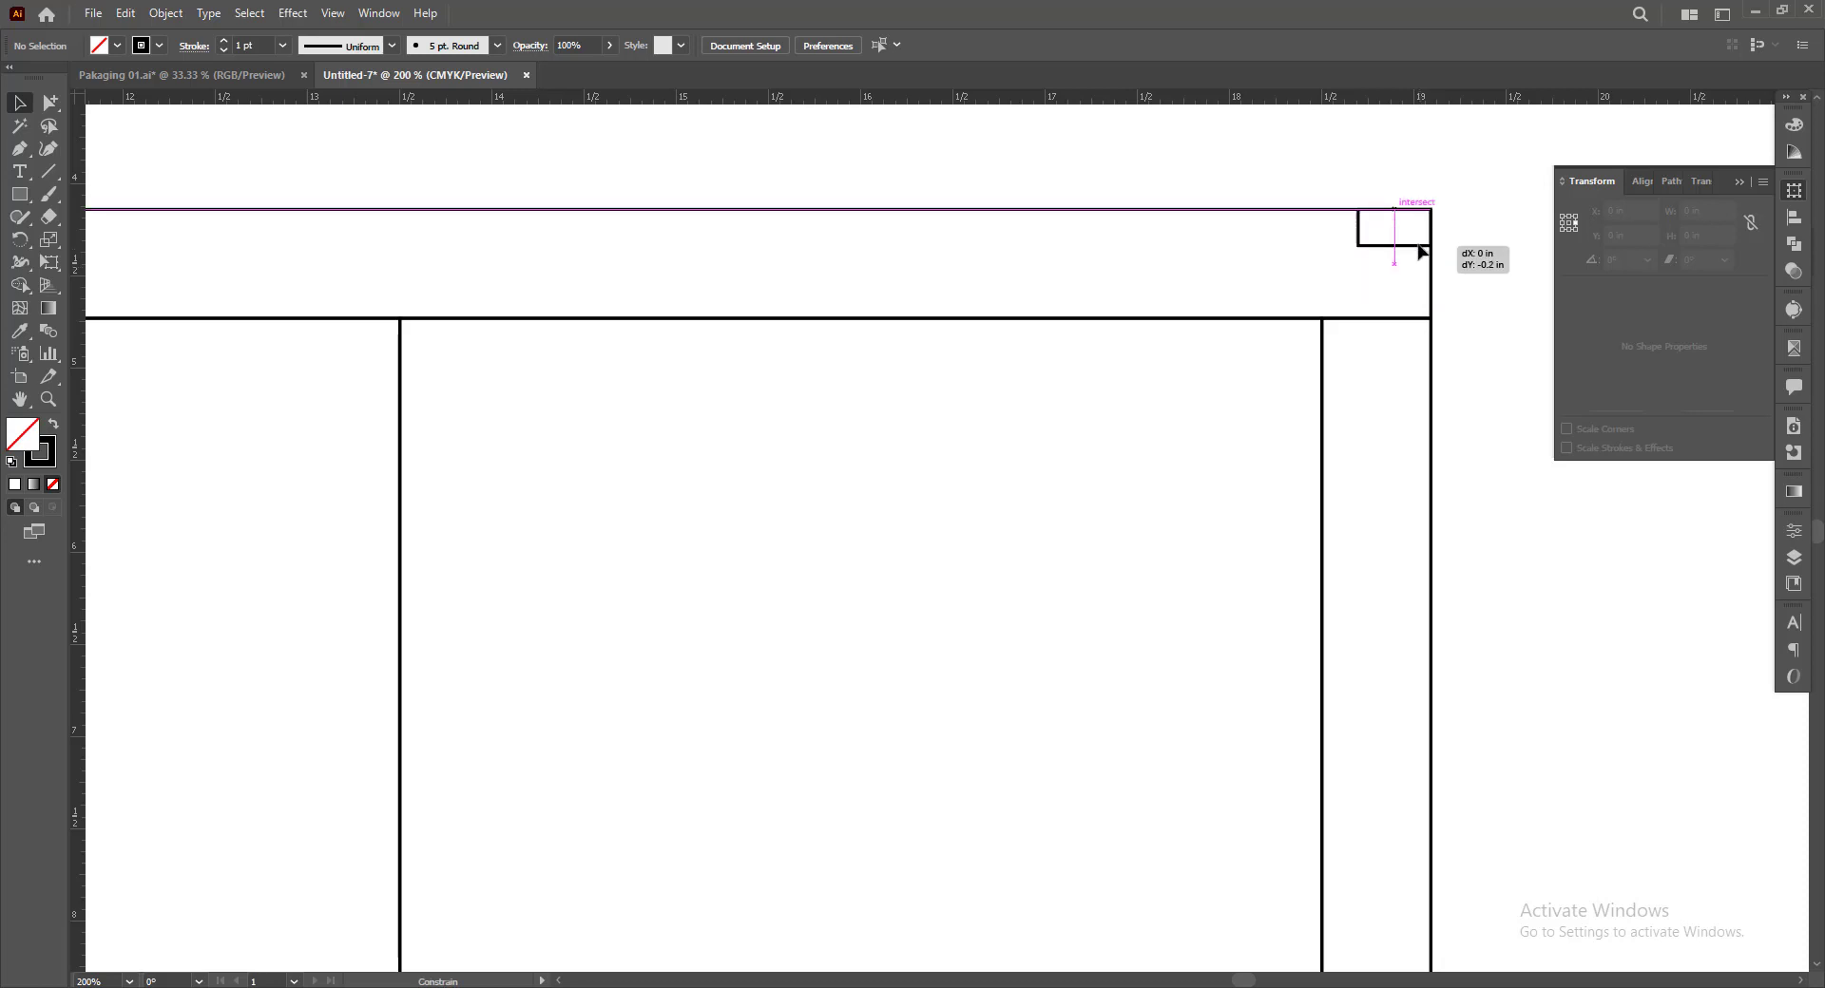
click(1401, 196)
Set the small corner rectangle's width to 15 mm, keeping its right edge fixed
scroll(1401, 196, down, 2)
drag(1418, 183, 1276, 175)
click(1246, 199)
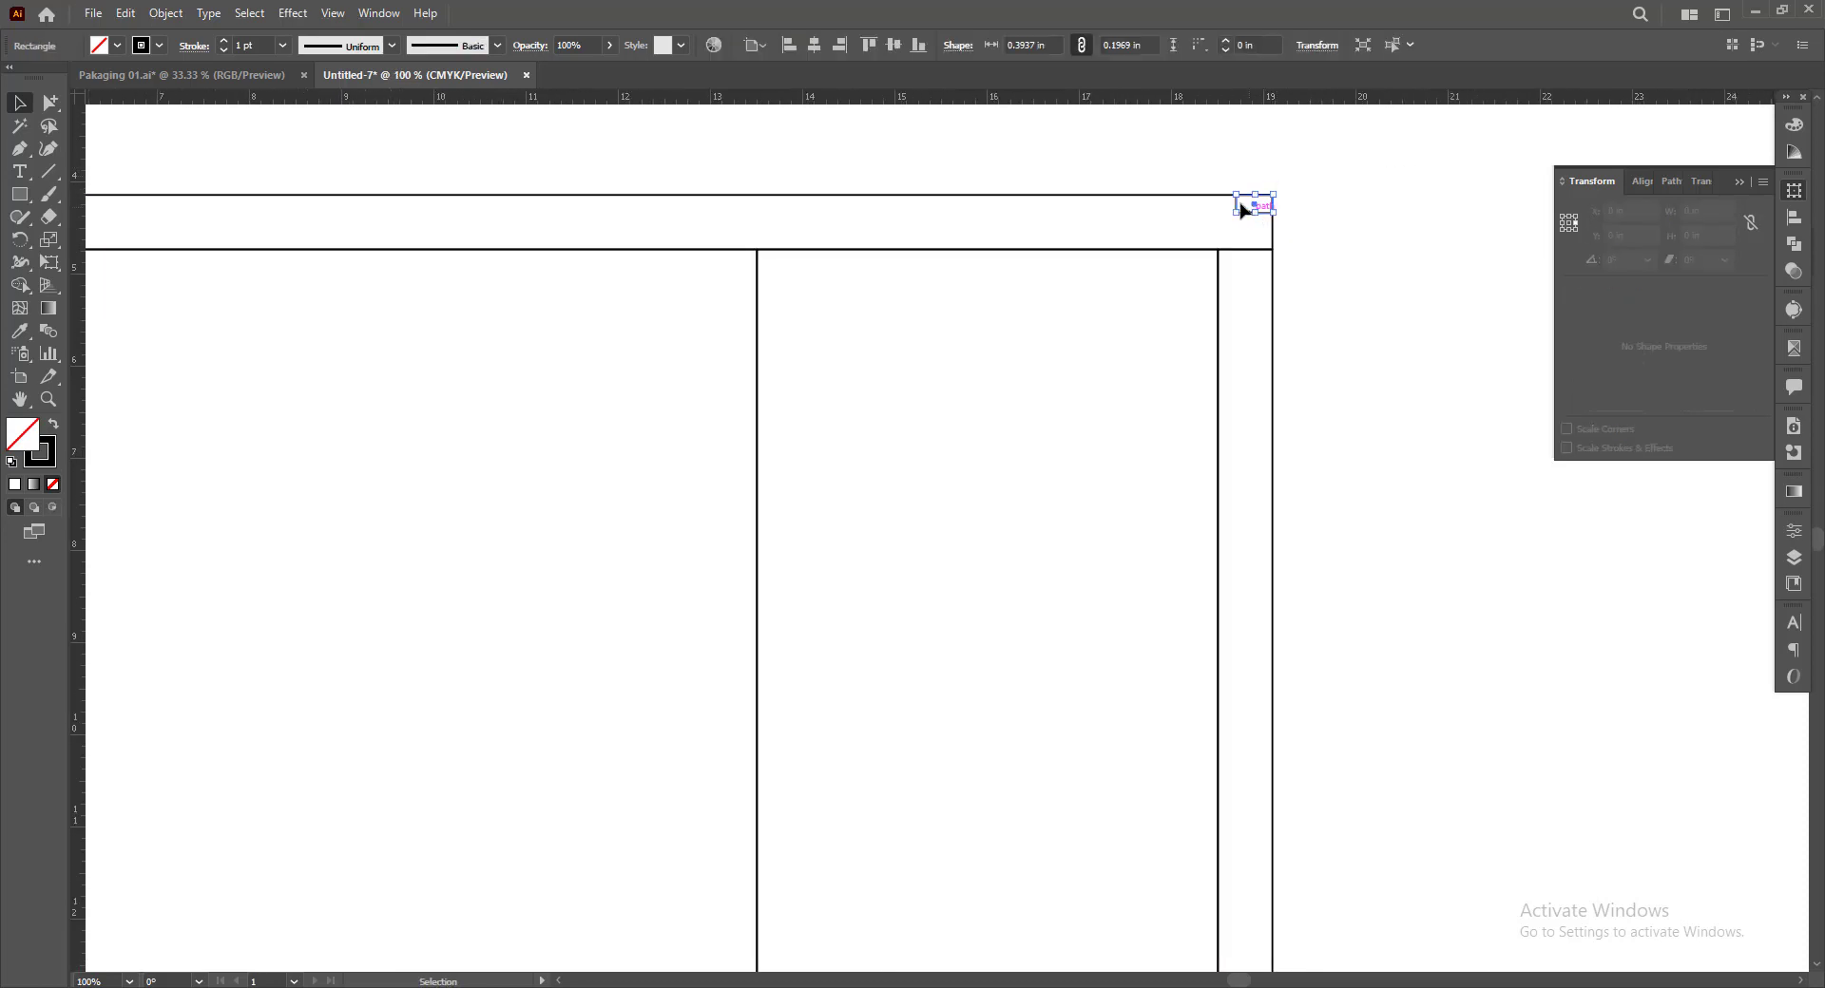
click(1670, 209)
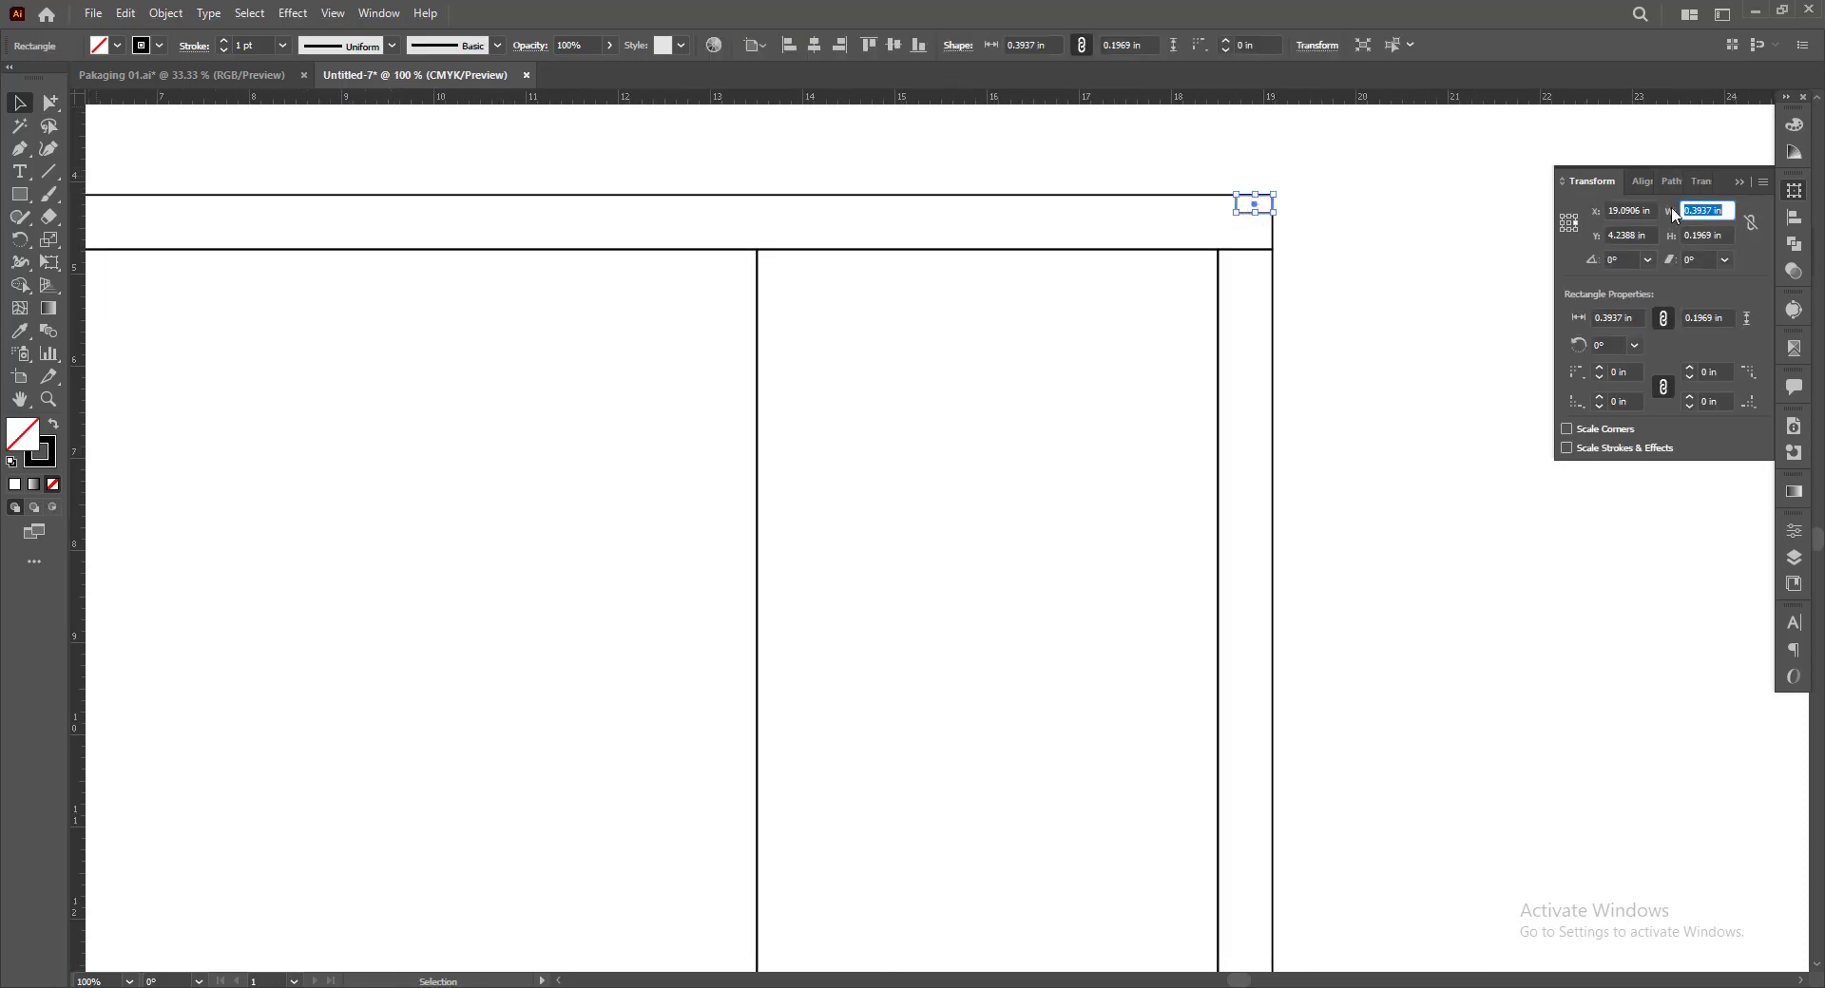
text(15mm)
key(Return)
Fill the small corner rectangle with black
click(114, 48)
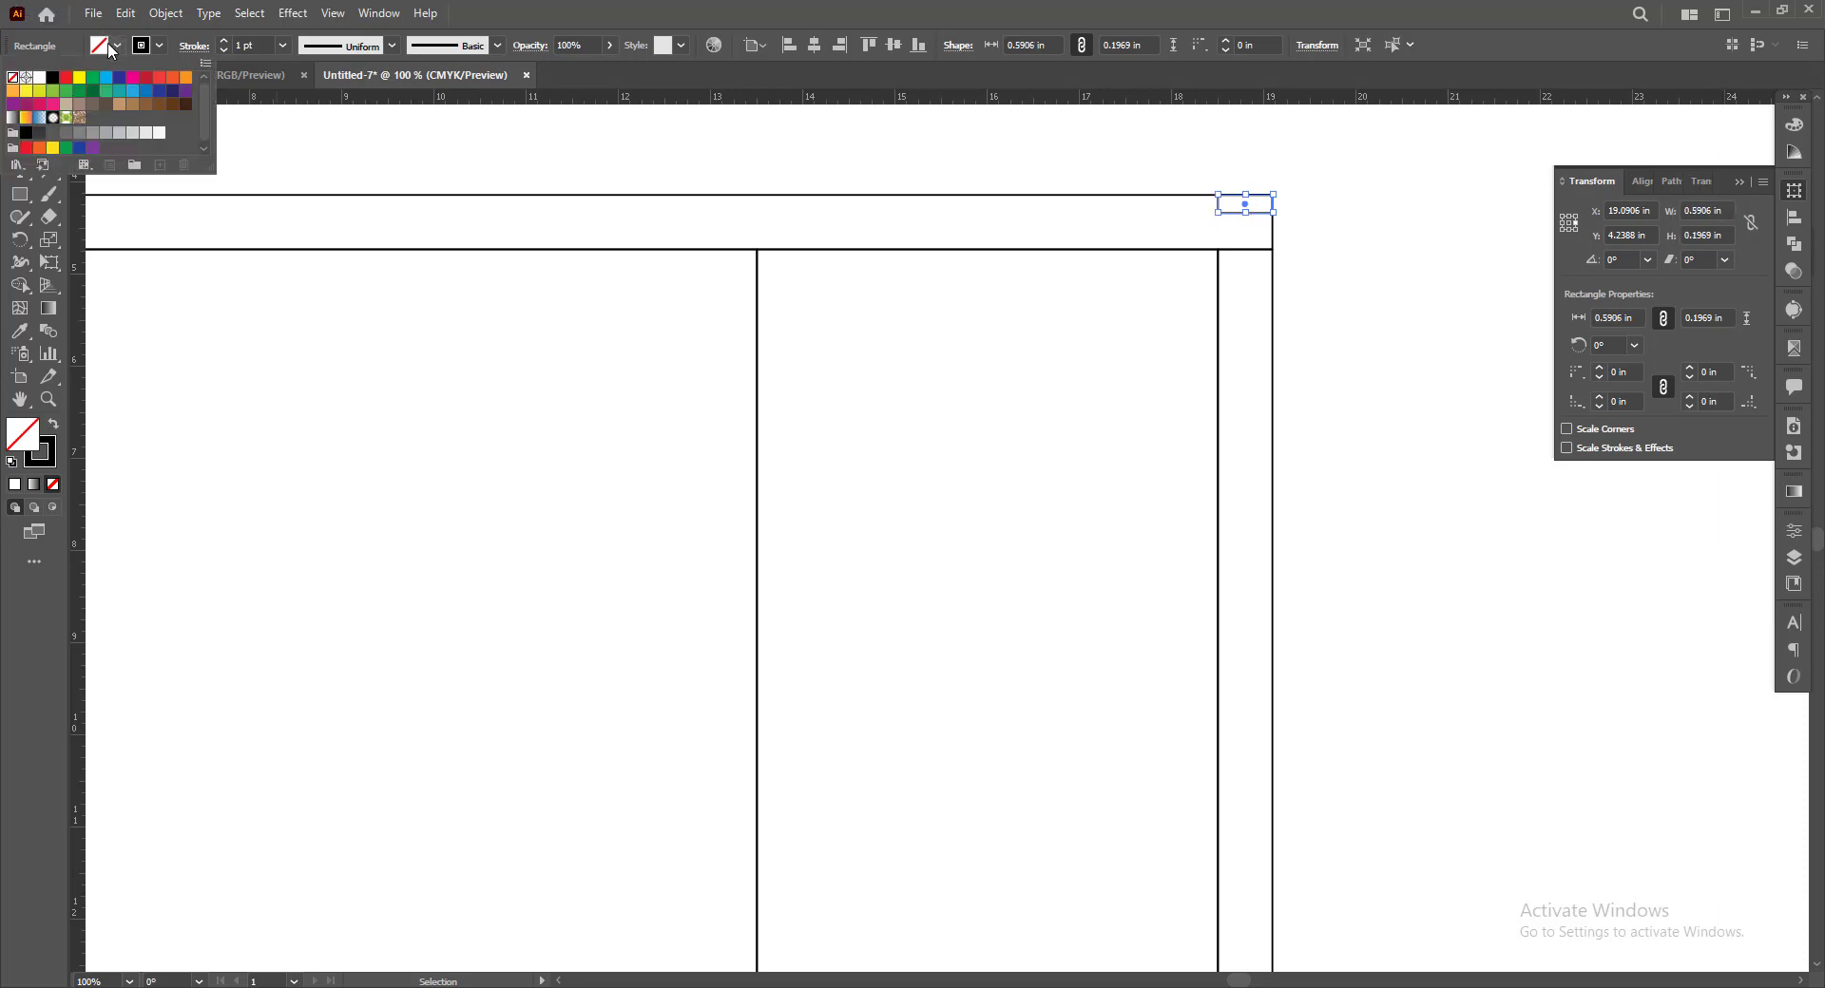
click(53, 80)
click(868, 167)
scroll(1044, 192, down, 1)
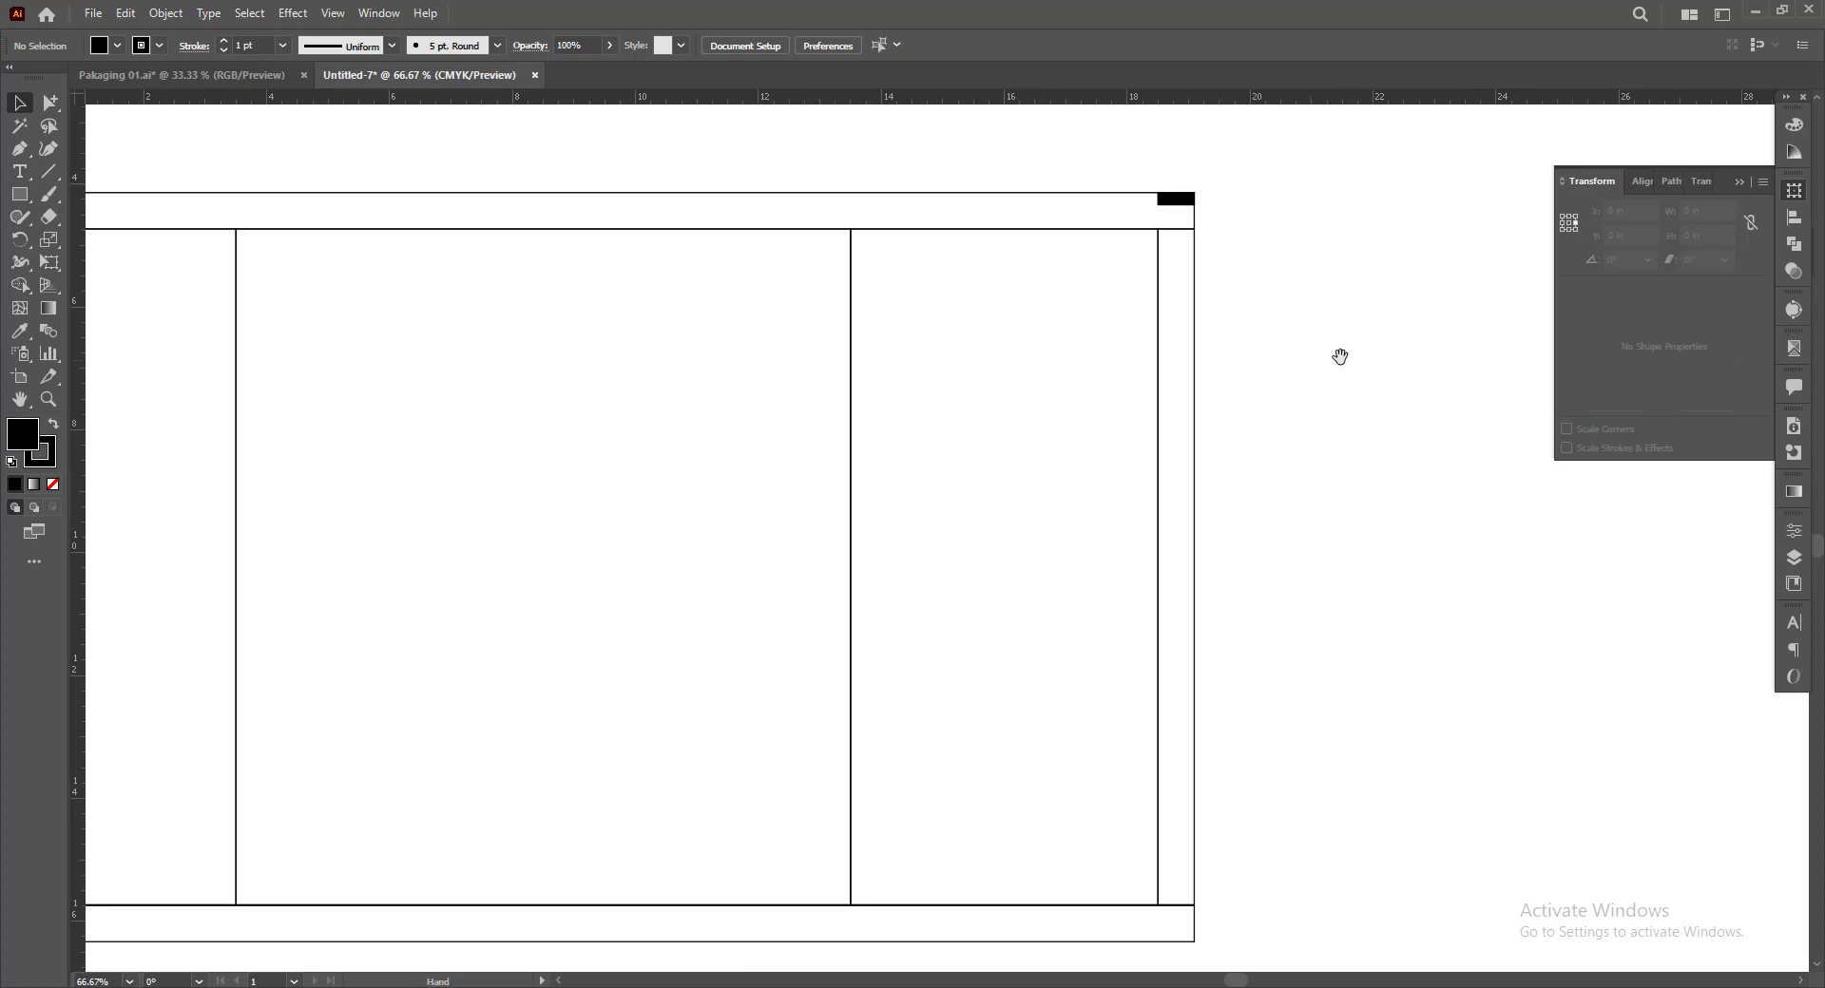
drag(1340, 356, 1451, 334)
click(1739, 182)
Group all the dieline rectangles together with the black corner mark
drag(1557, 448, 1782, 446)
drag(1635, 339, 1625, 267)
click(1536, 175)
click(1616, 287)
scroll(1651, 284, down, 1)
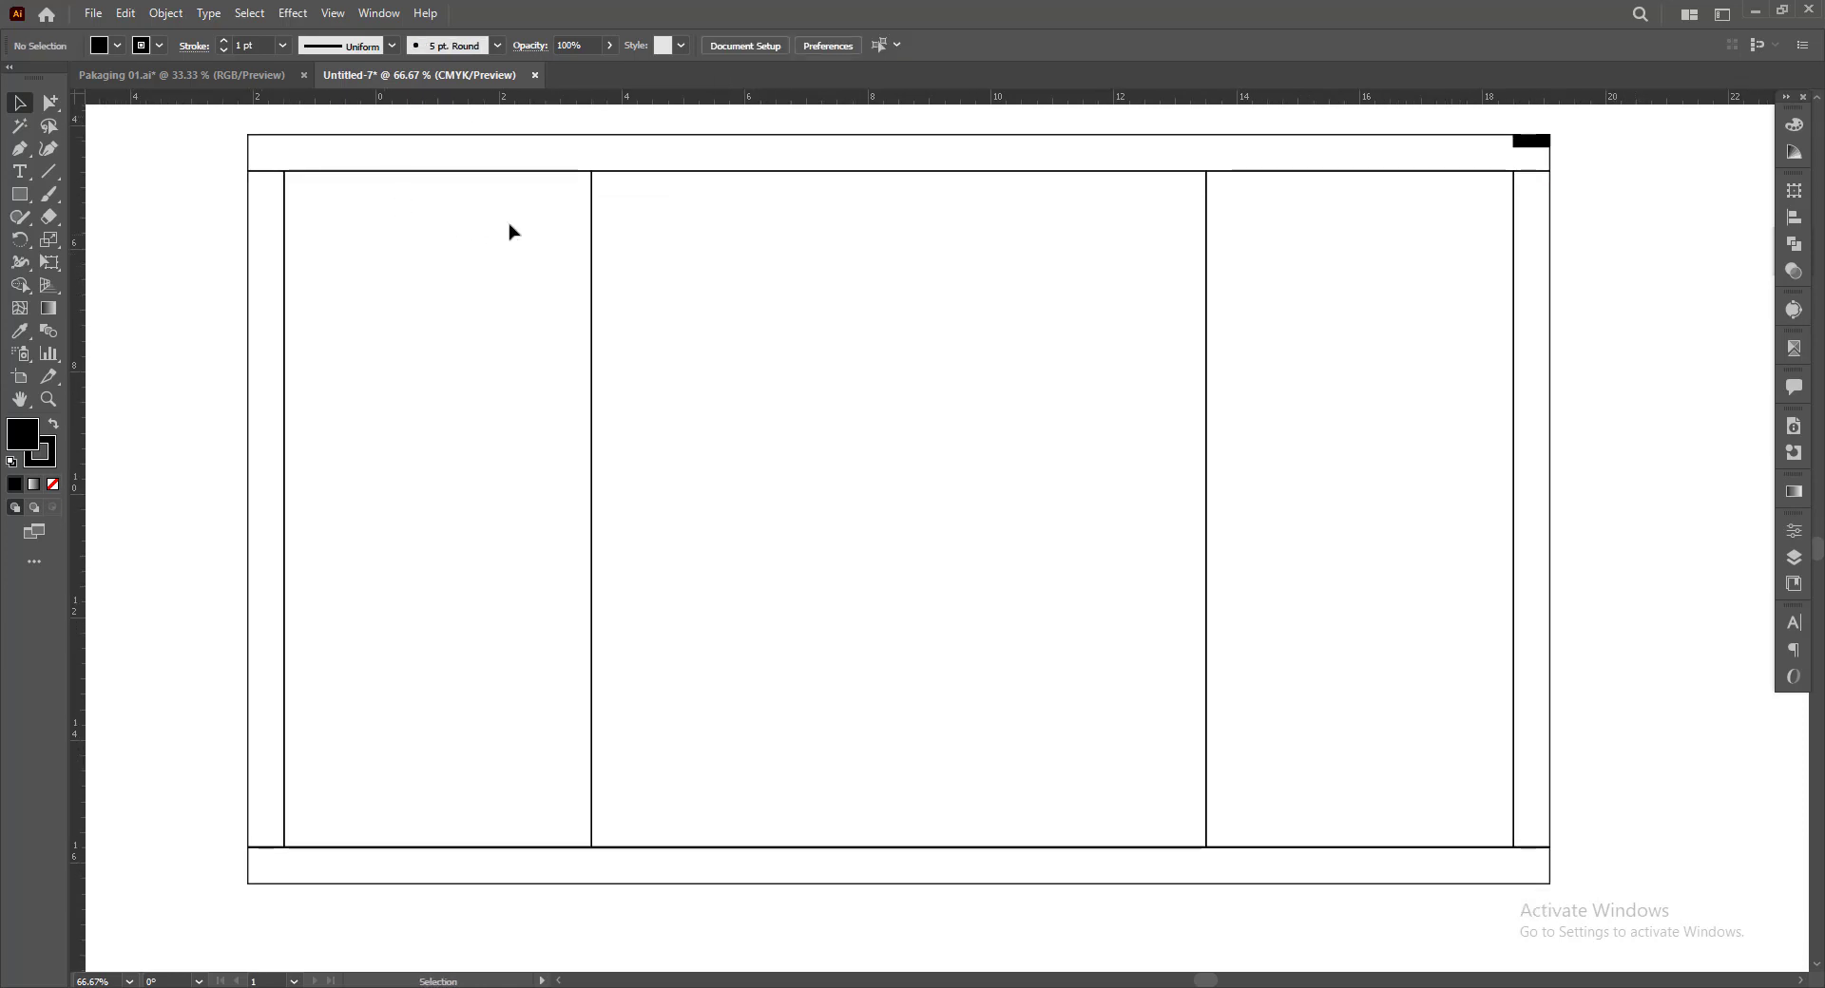
scroll(249, 190, up, 1)
drag(213, 166, 1588, 871)
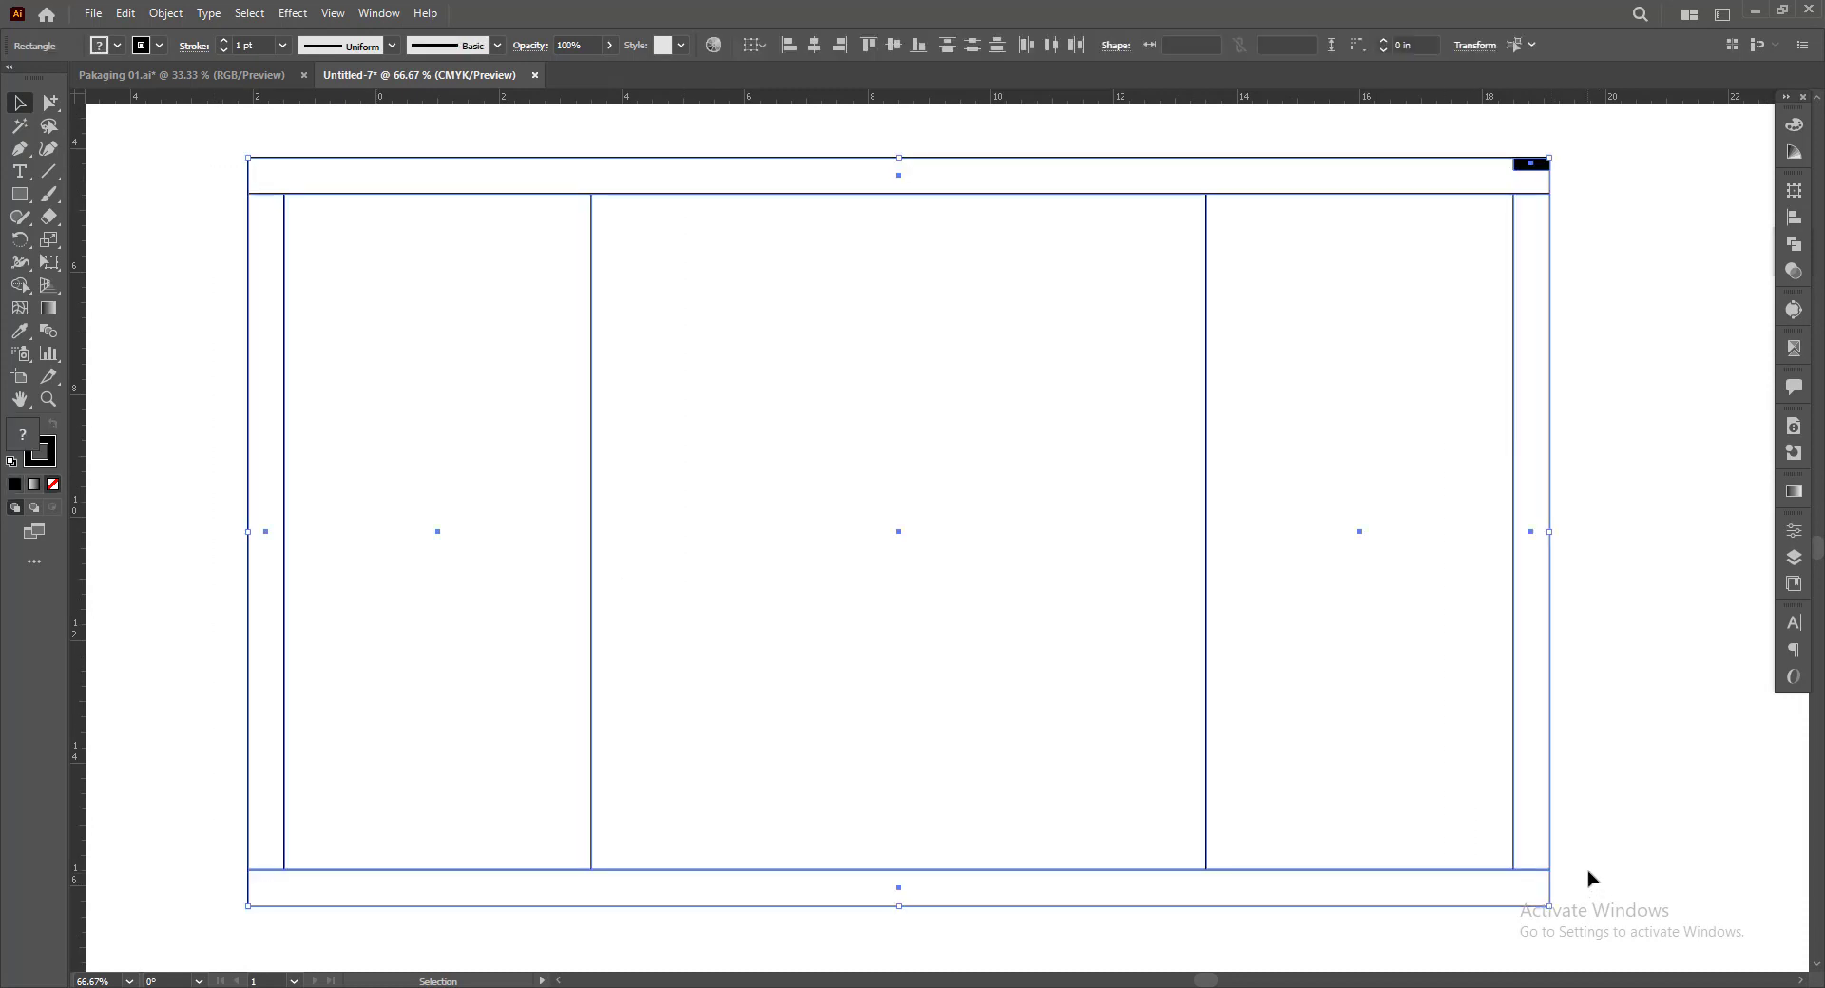
key(ctrl+g)
click(1628, 453)
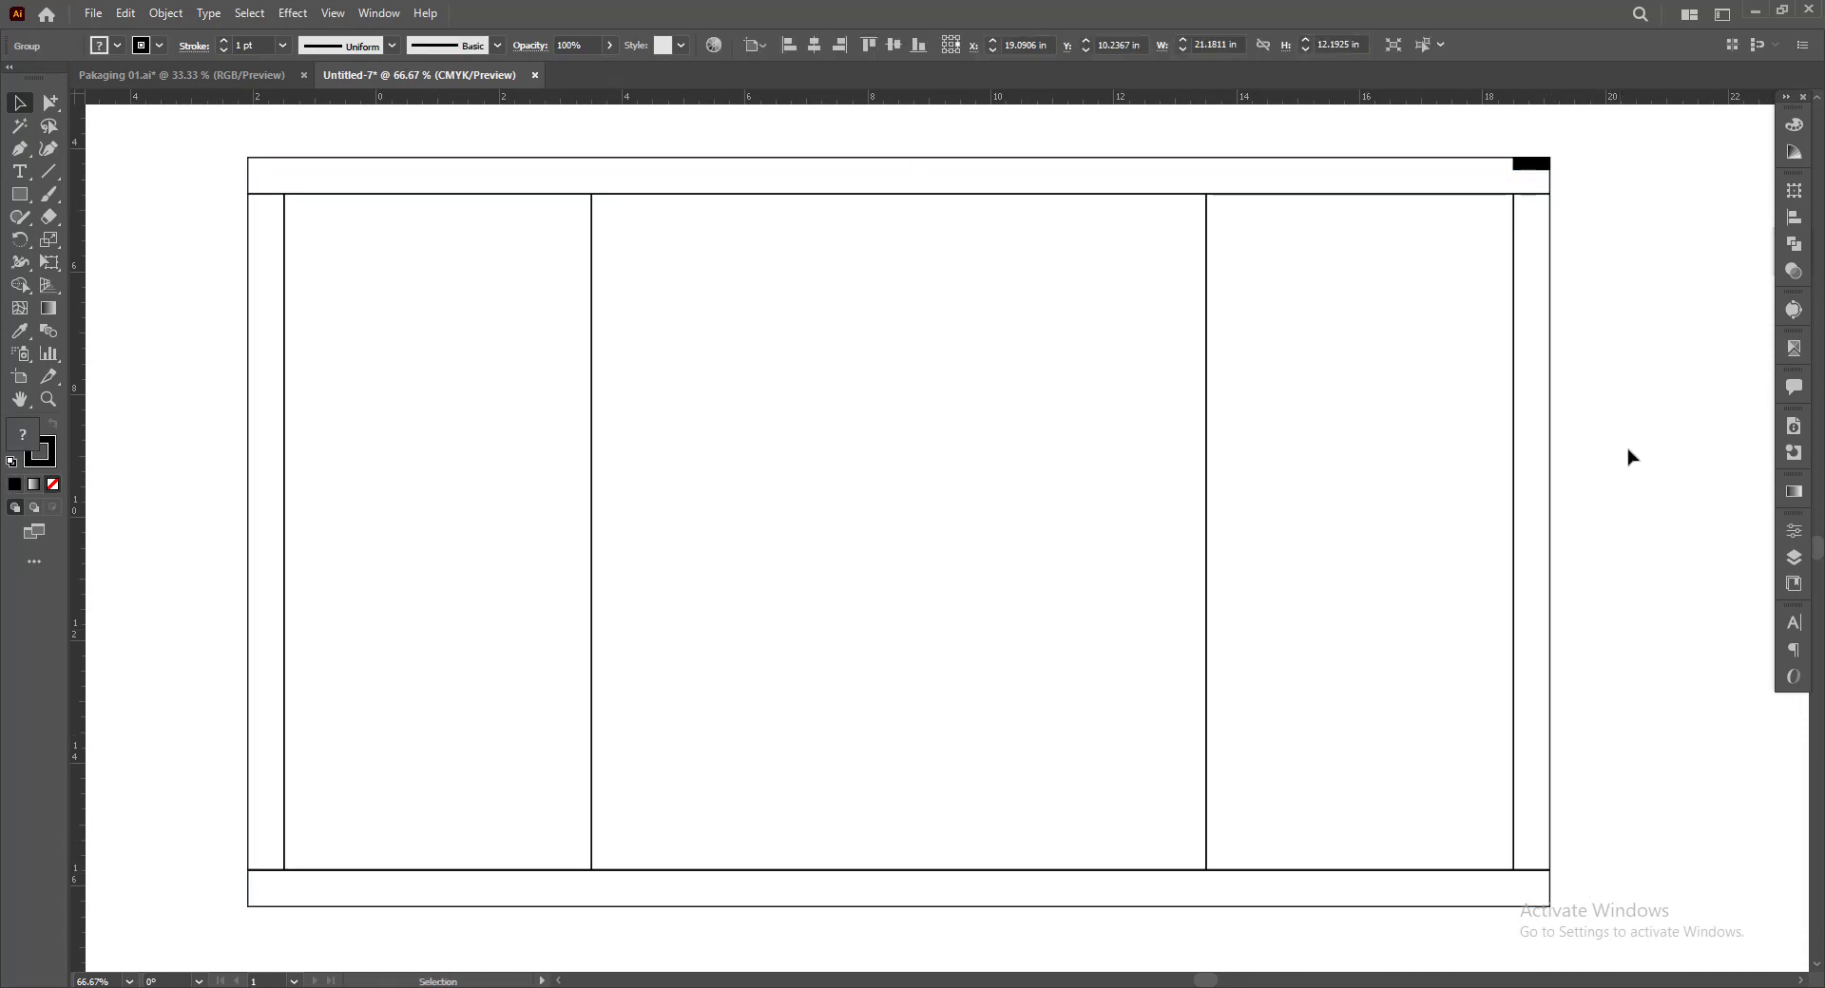
Apply a dashed stroke with a 10 pt dash to the grouped dieline
drag(1609, 314, 1474, 328)
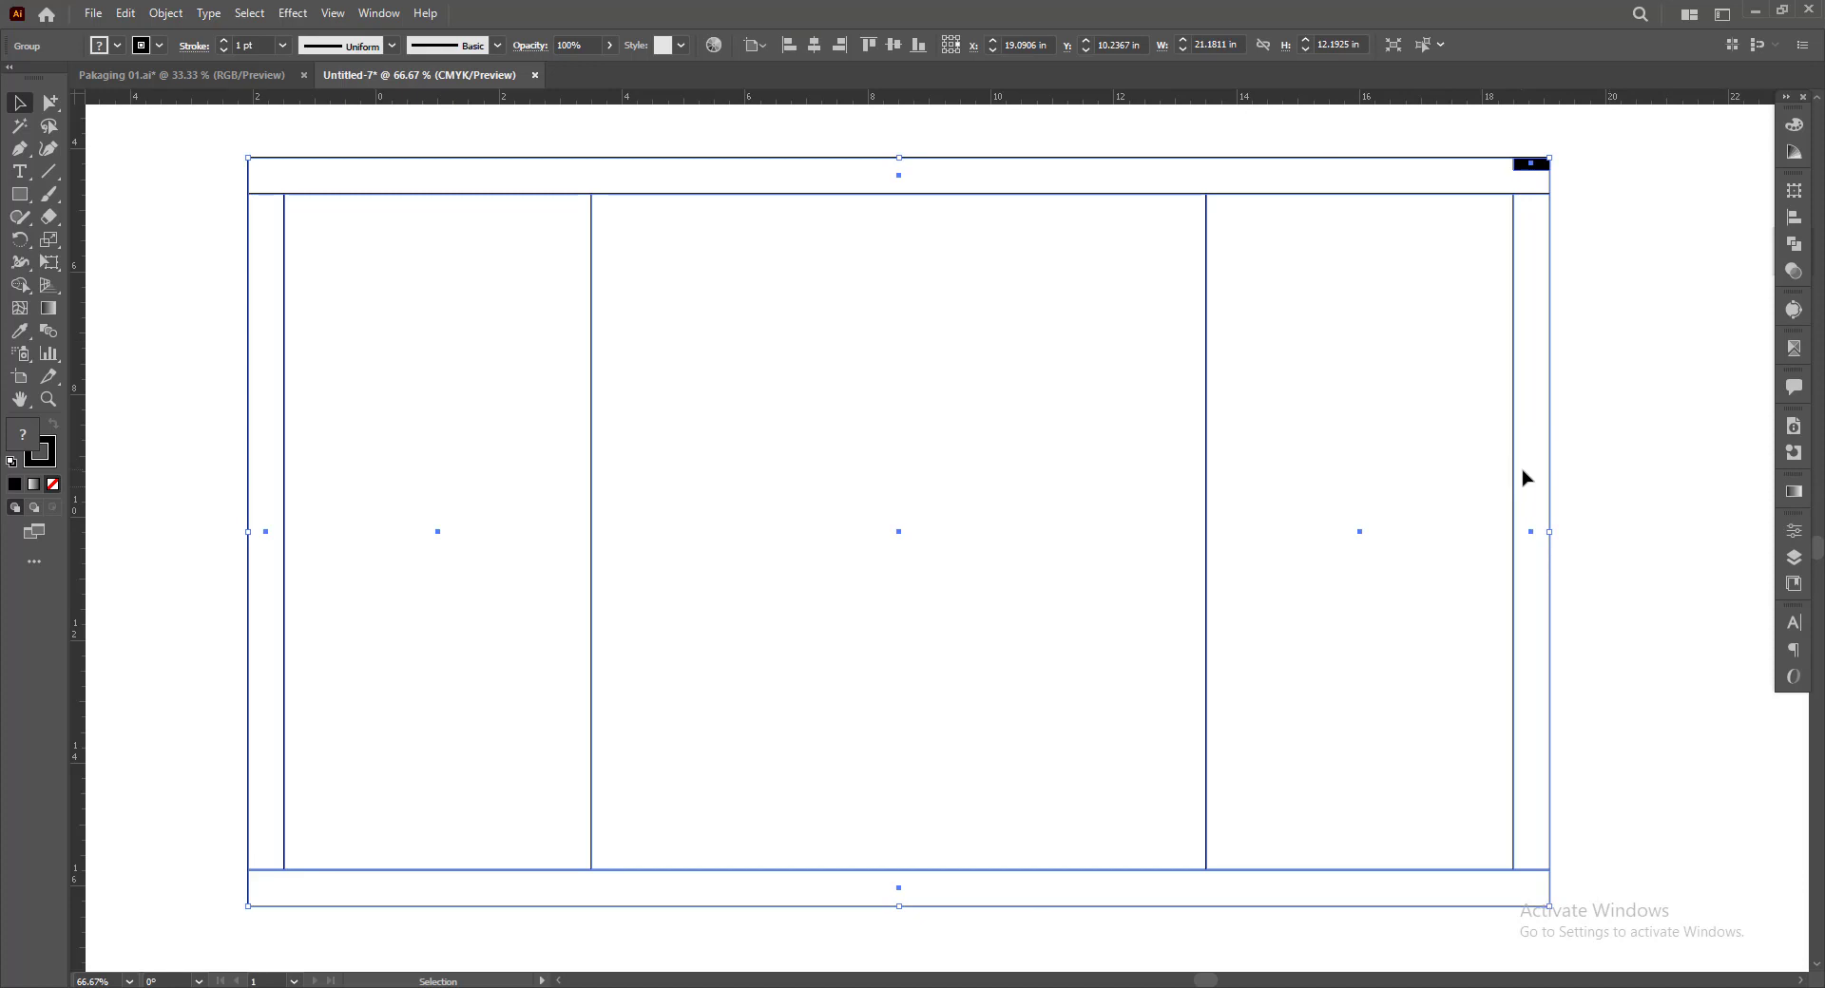
drag(1271, 446, 1289, 445)
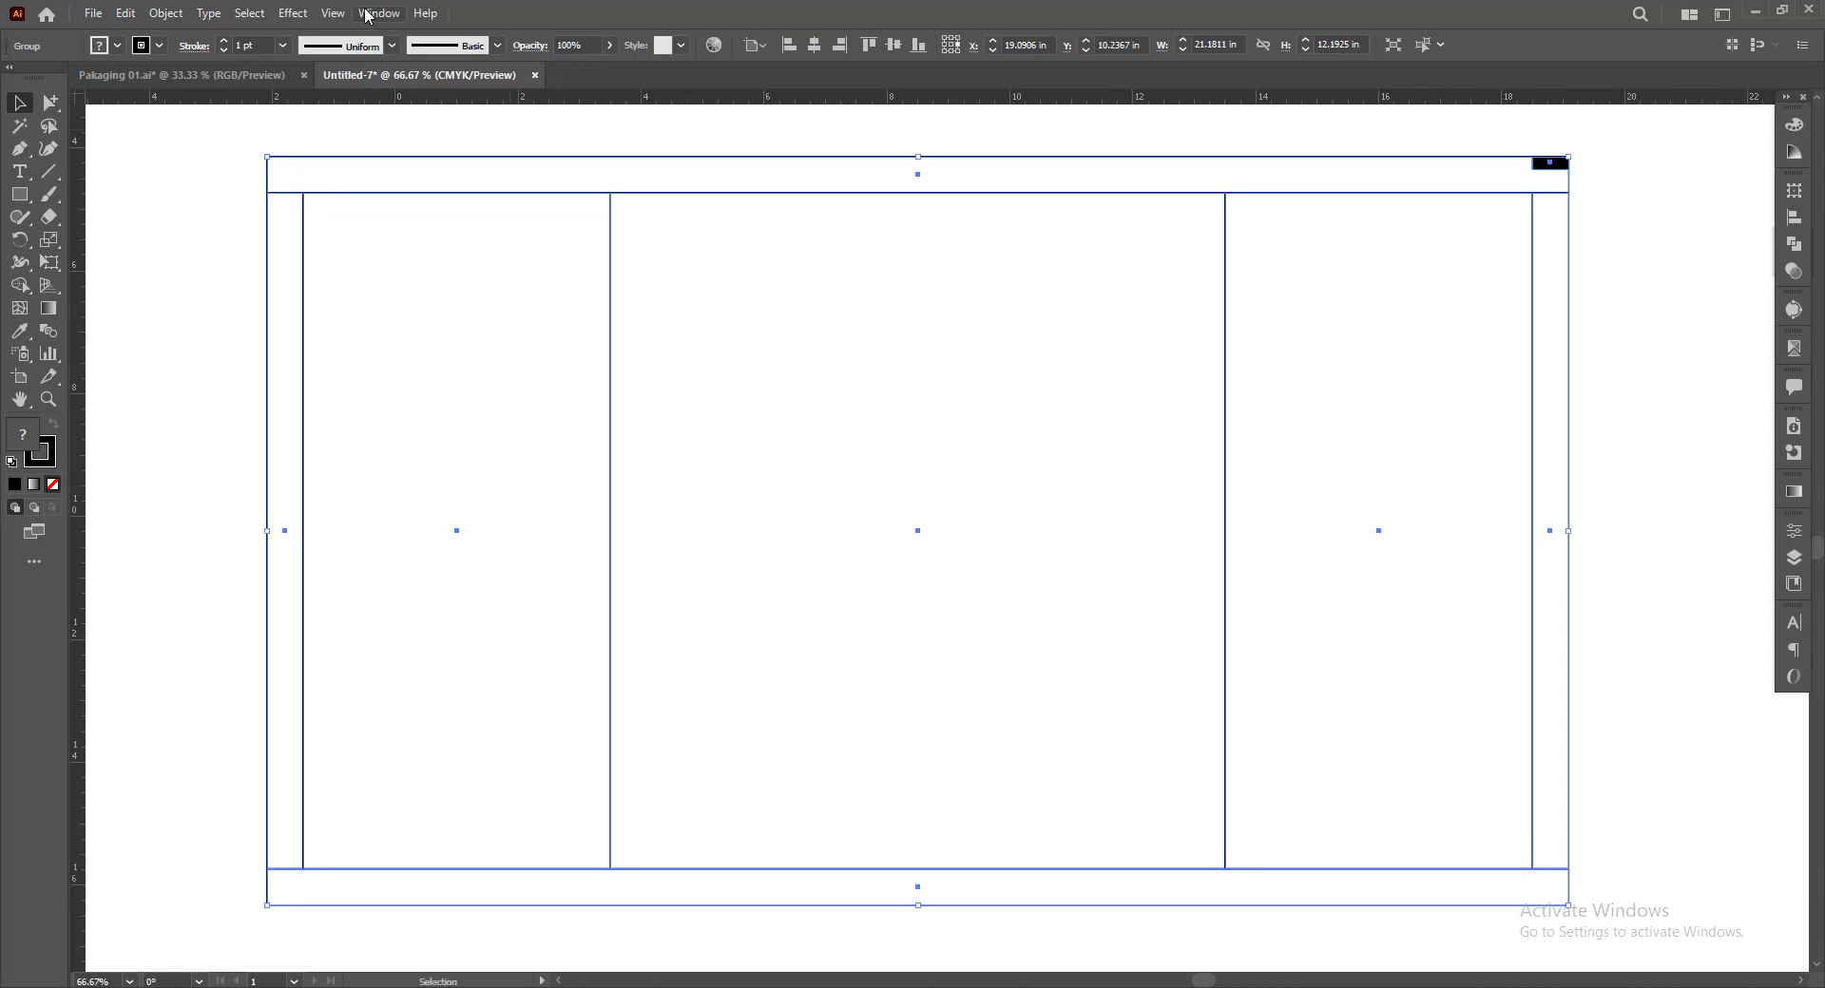
click(367, 15)
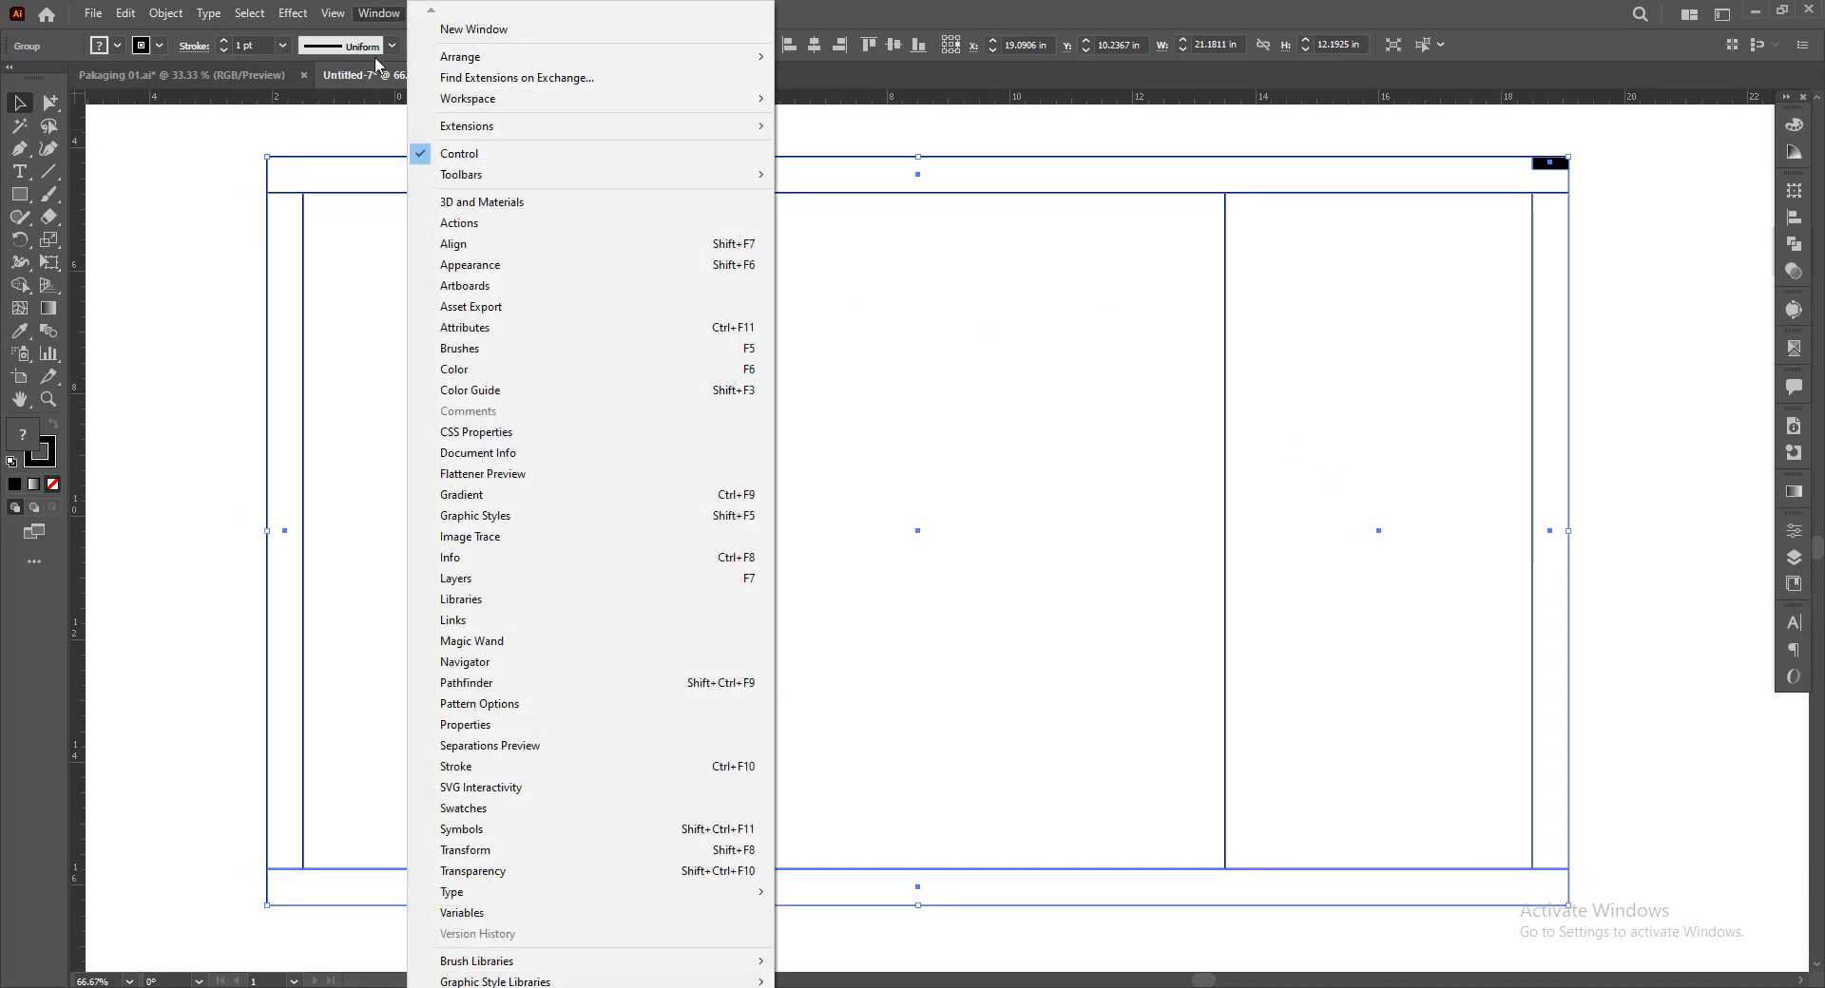
click(497, 767)
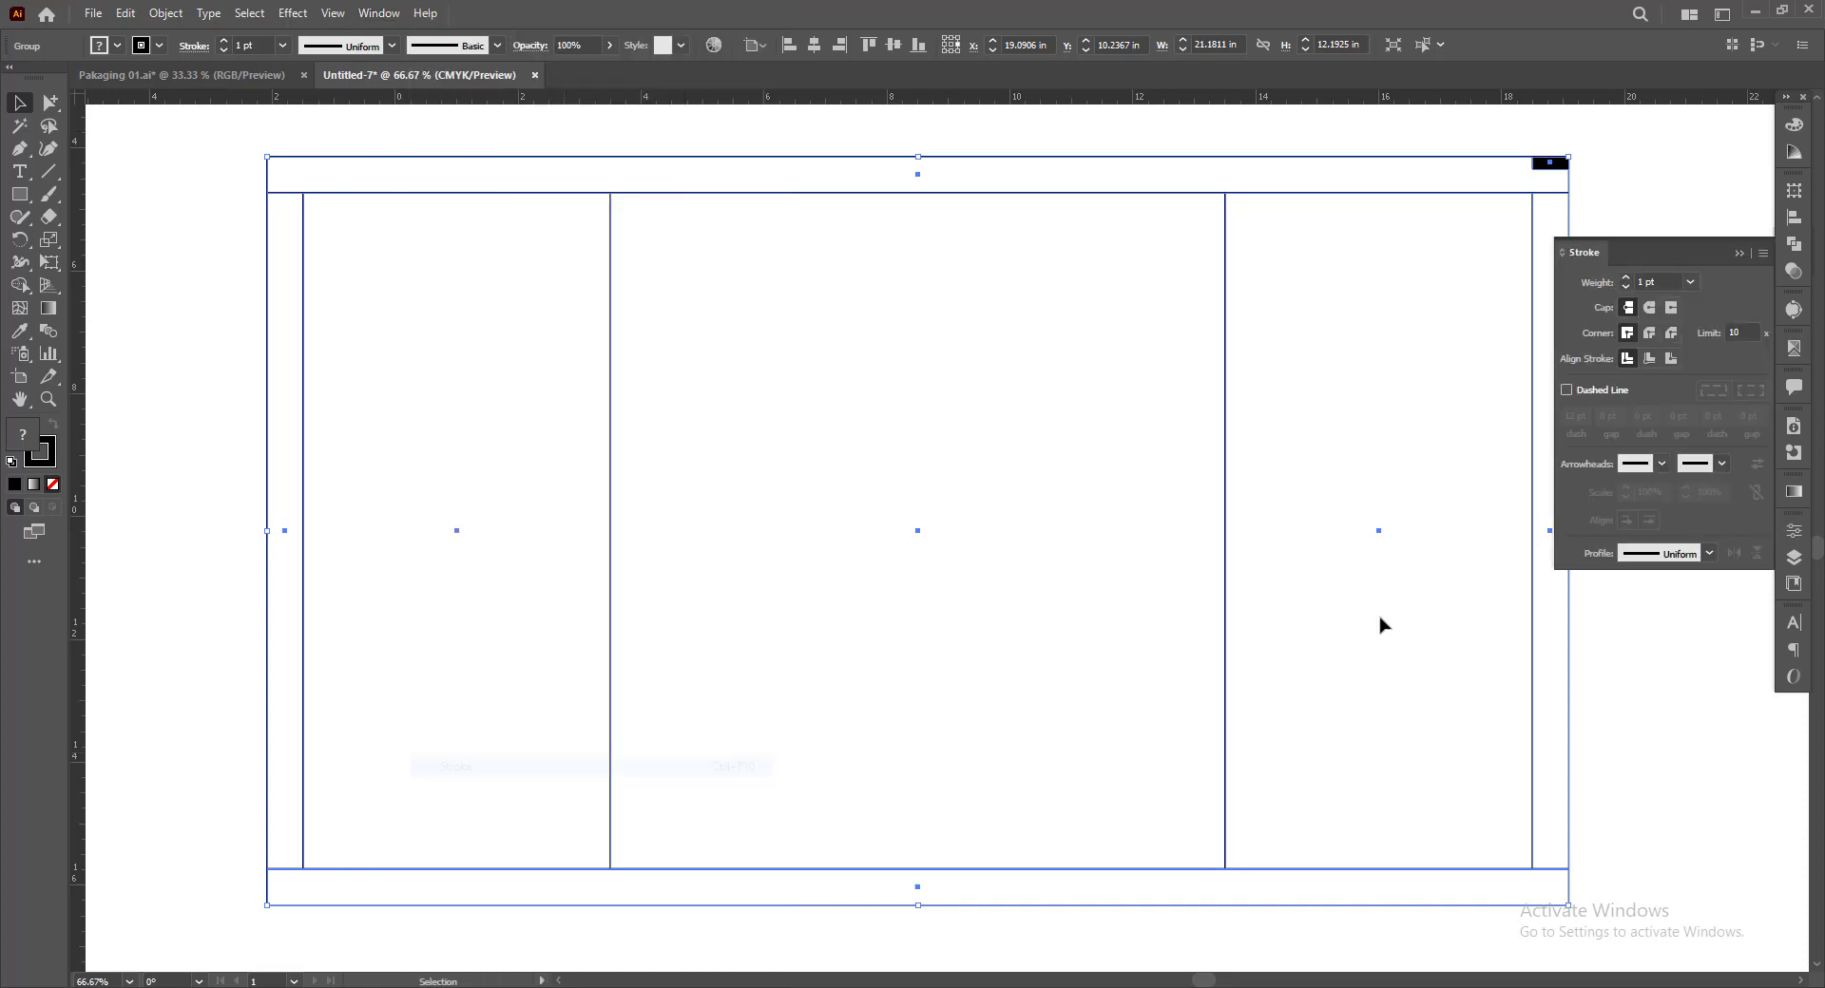
click(1582, 390)
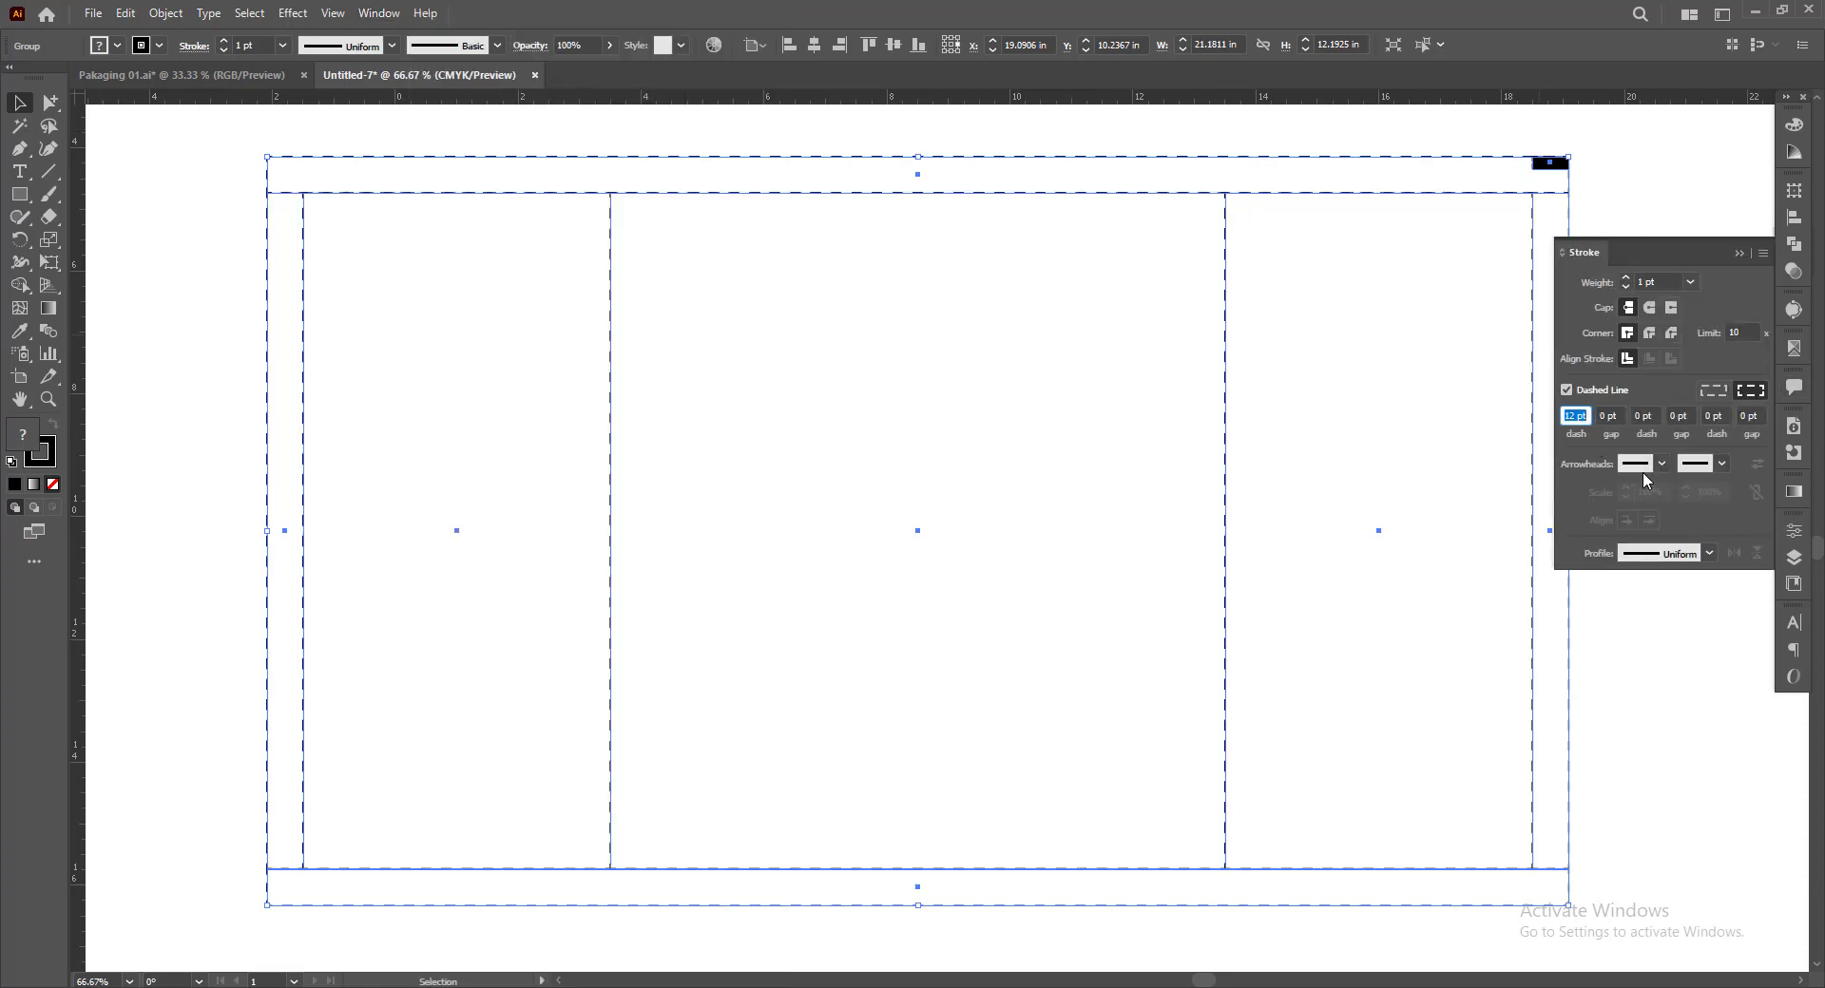
text(10)
key(Return)
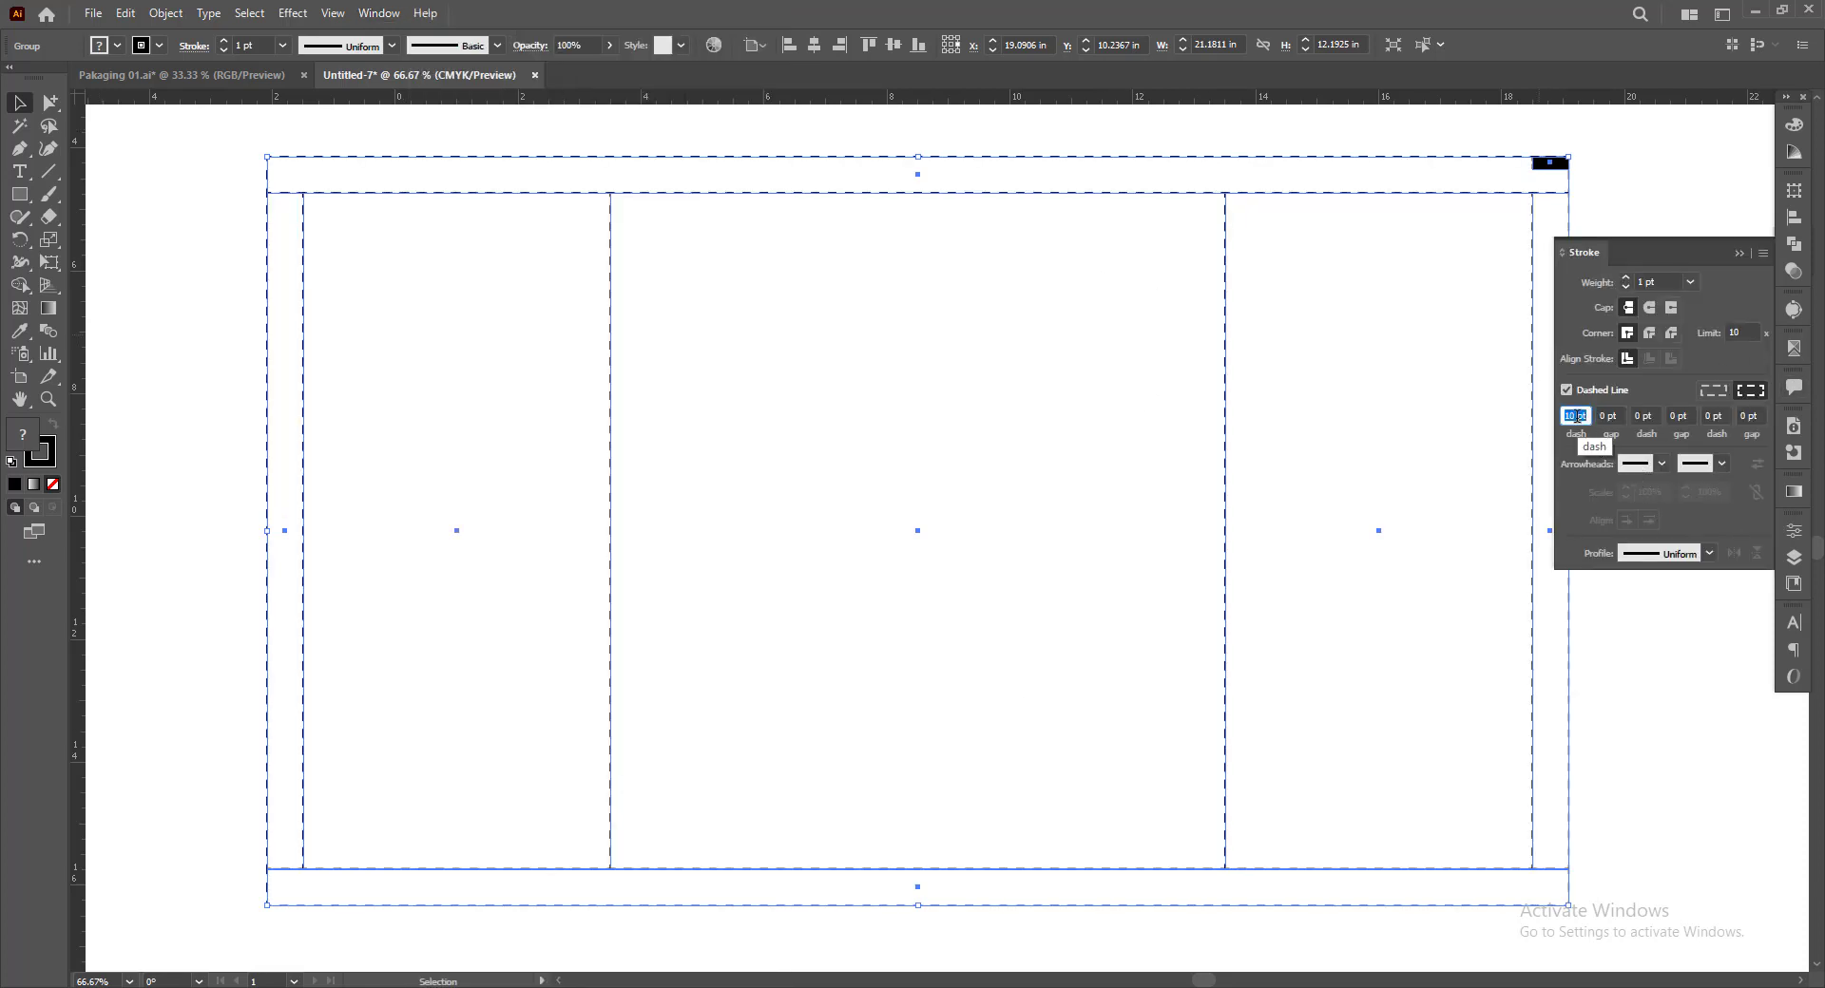
Set the dieline stroke's dash length to 7 pt and dismiss the stroke options
scroll(1577, 416, down, 2)
scroll(1577, 416, up, 4)
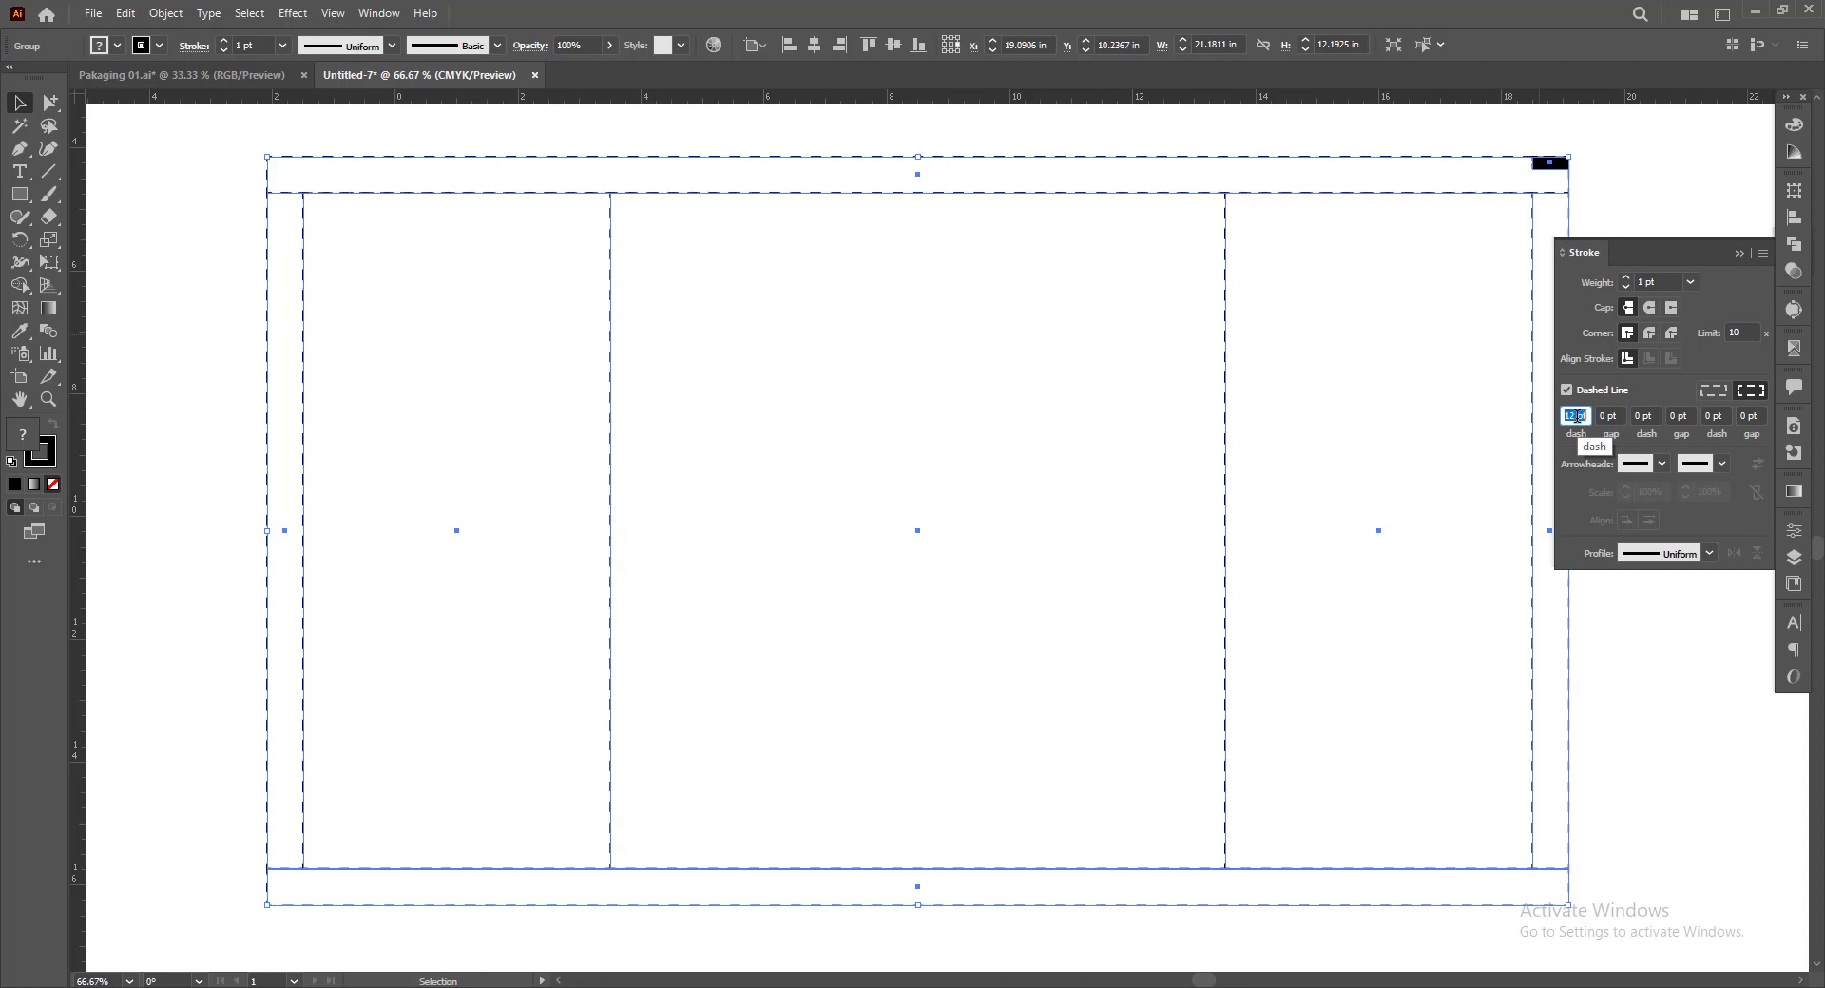
scroll(1577, 417, down, 5)
click(1633, 148)
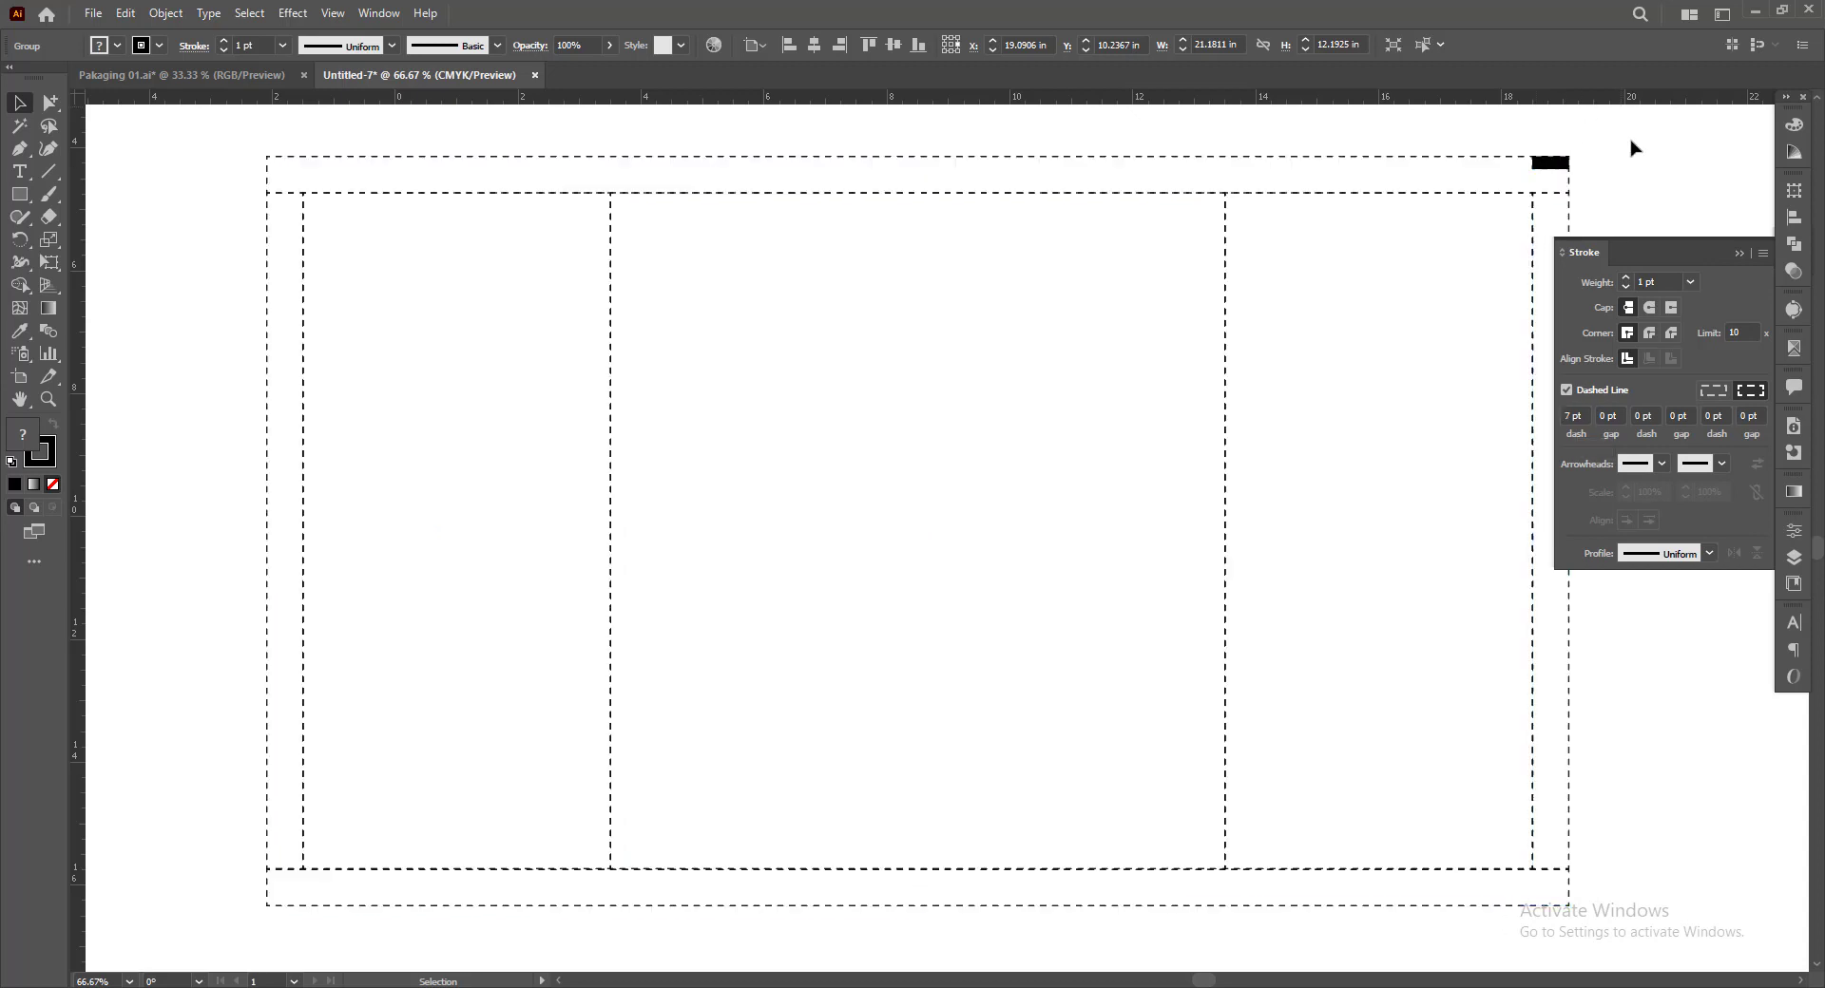
drag(1623, 177, 1597, 176)
click(1741, 254)
Add a "15mm" text label just above the upper-left corner of the dieline
mouse_move(1655, 298)
mouse_down()
mouse_move(1675, 299)
mouse_move(1653, 282)
mouse_move(1674, 339)
mouse_move(1641, 368)
mouse_move(1654, 354)
mouse_move(1669, 386)
mouse_up()
scroll(1643, 335, up, 1)
scroll(904, 273, up, 4)
drag(424, 192, 437, 188)
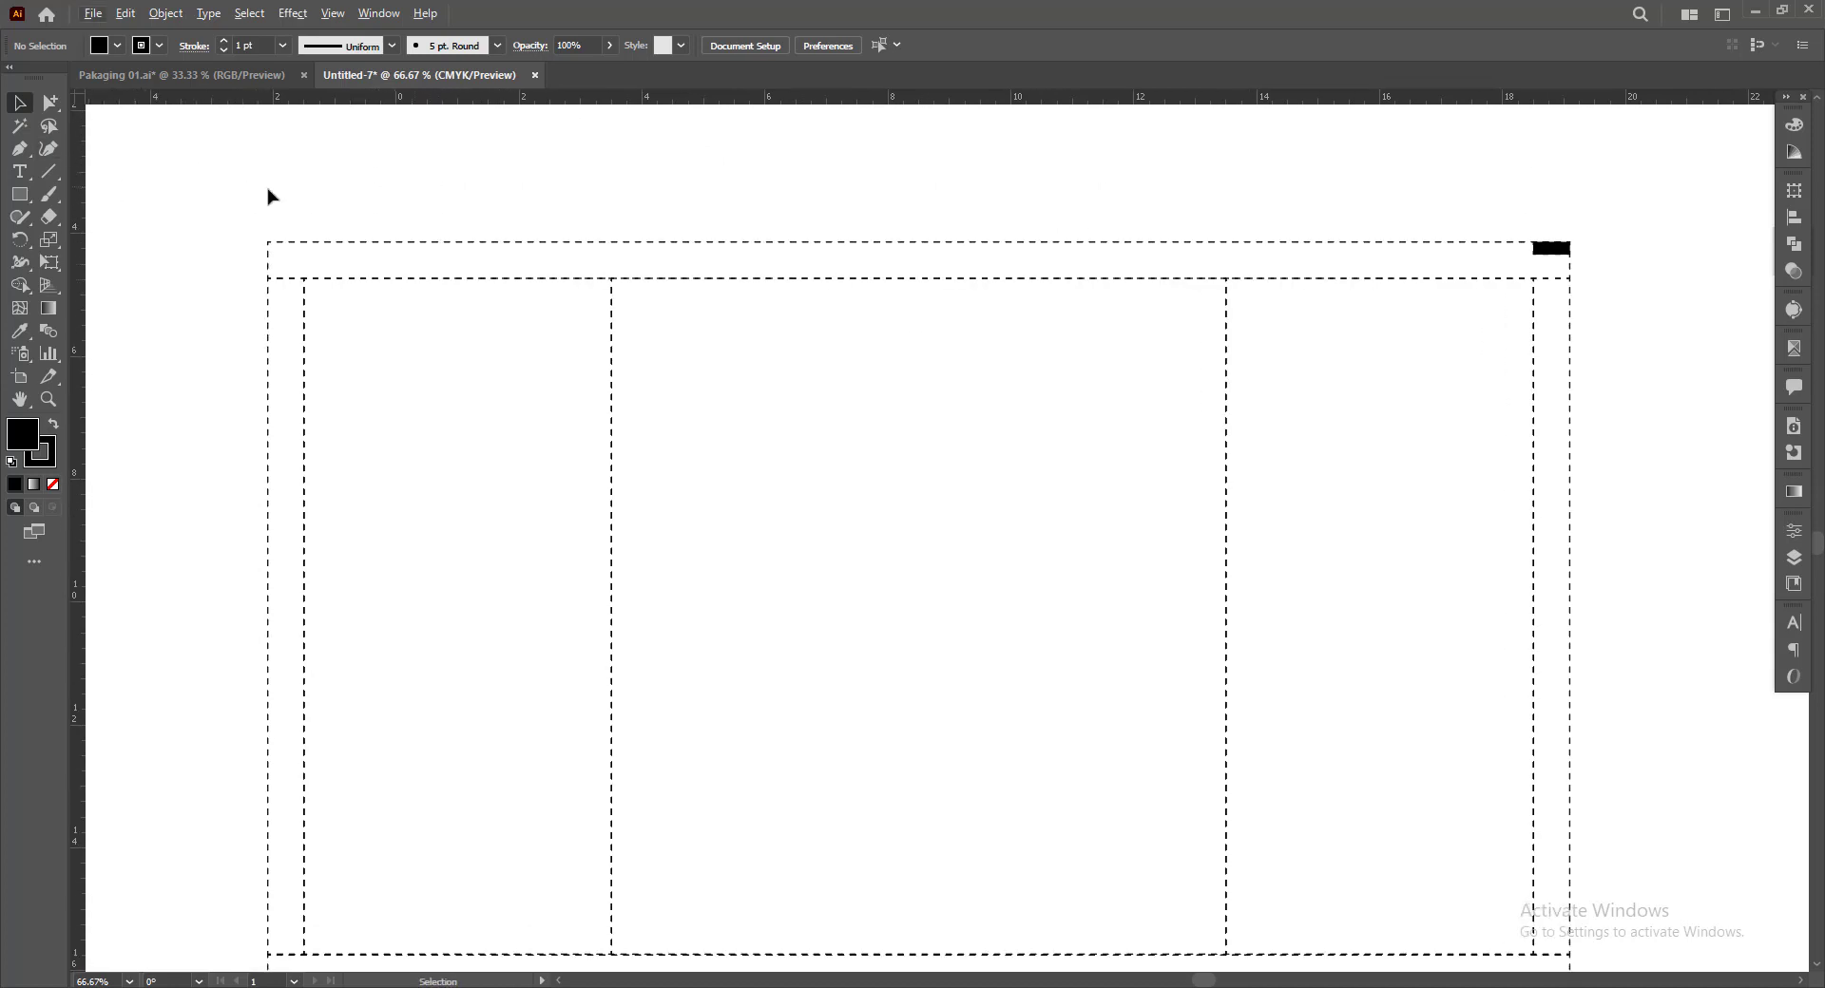
alt+scroll(294, 236, up, 2)
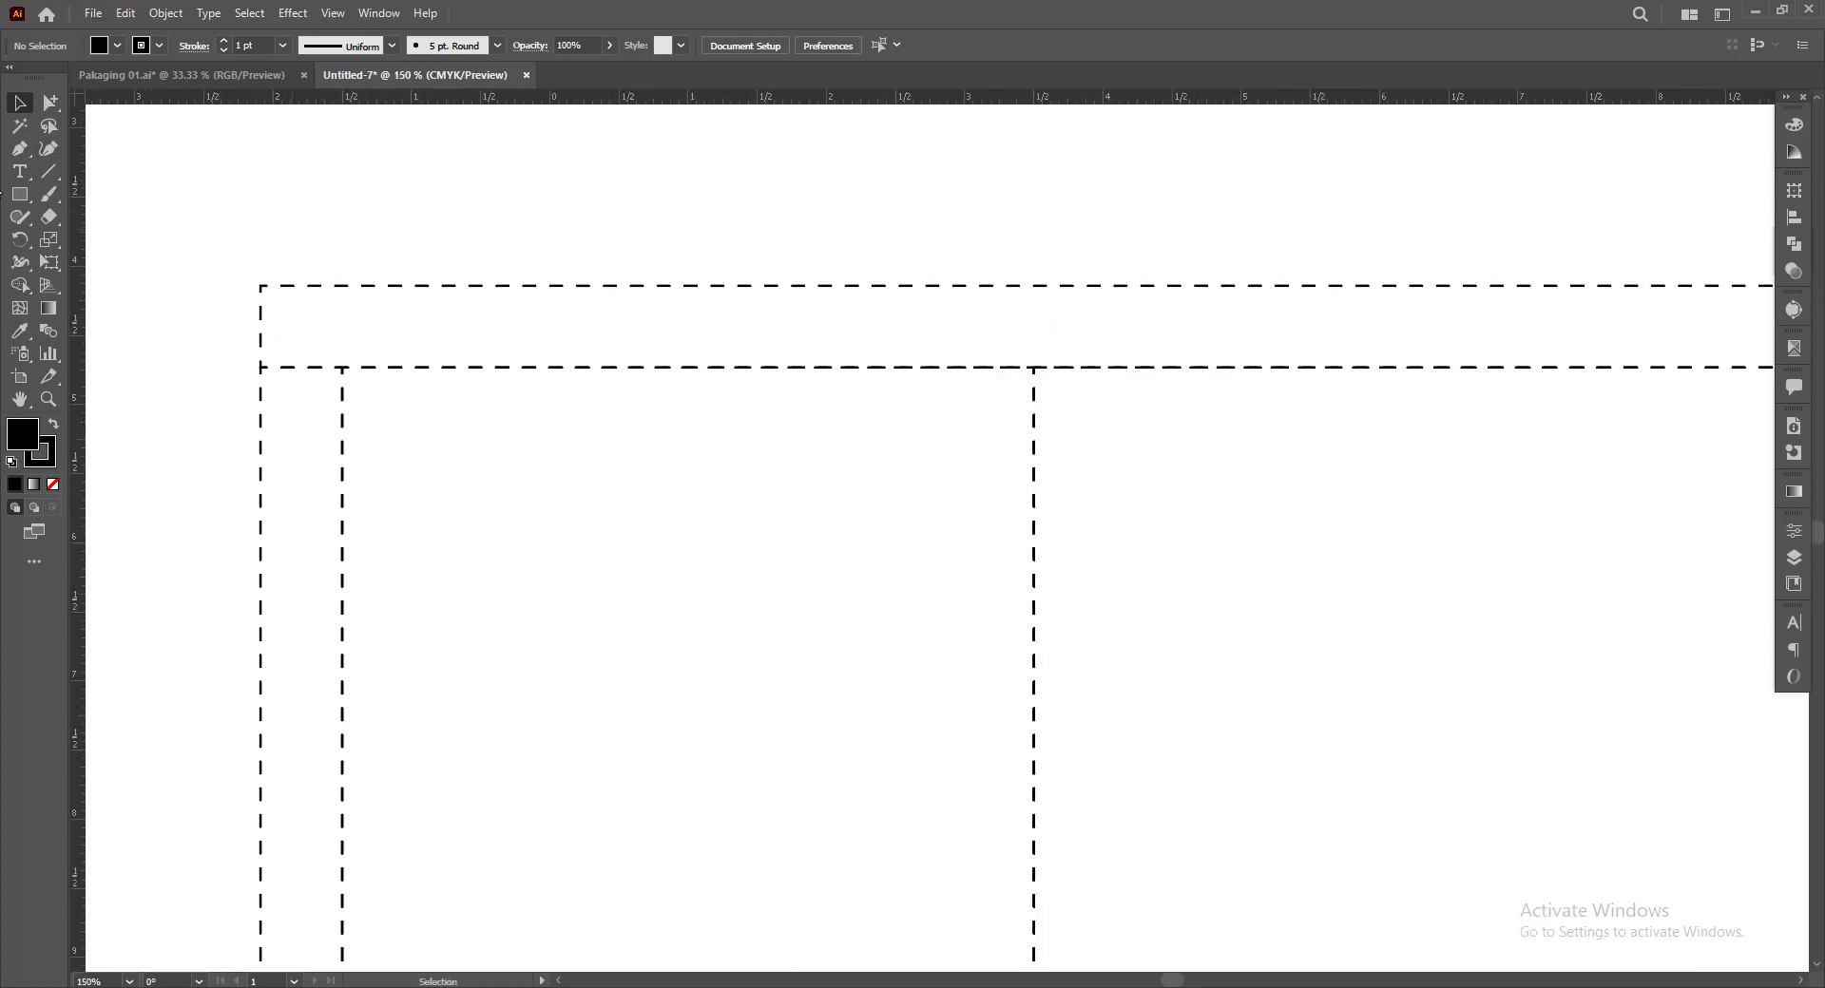
click(20, 172)
click(277, 249)
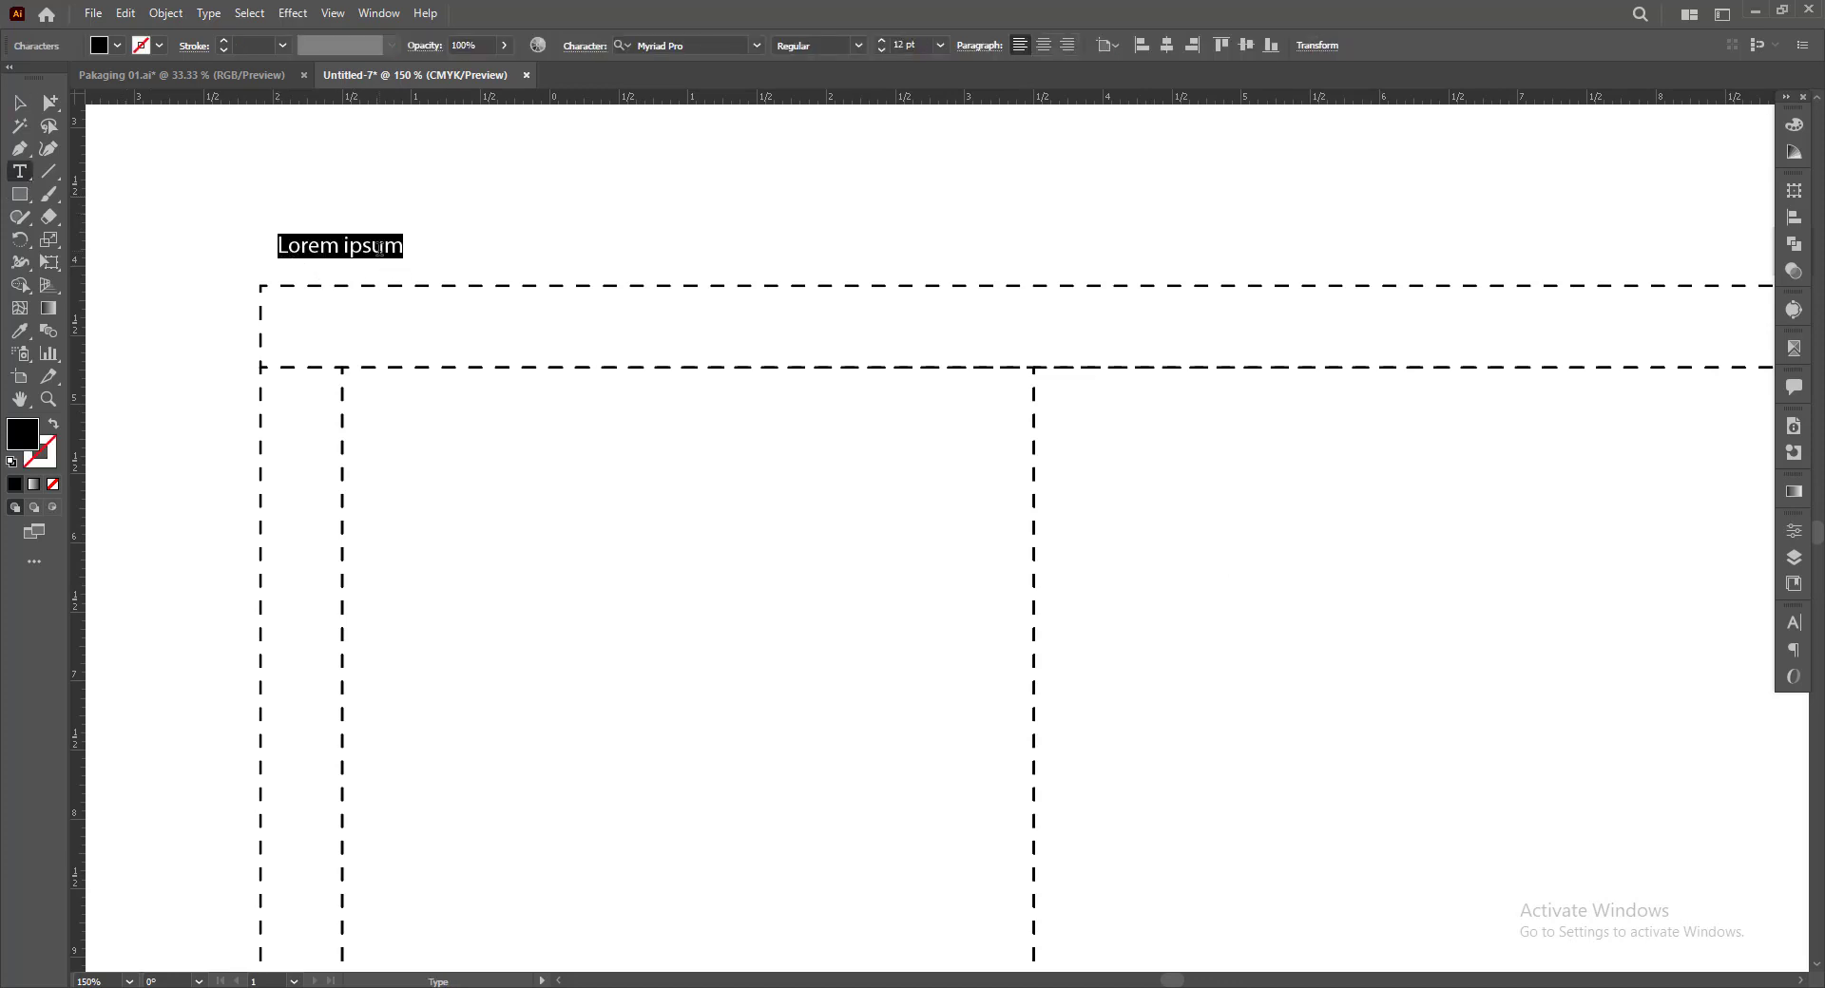
text(15)
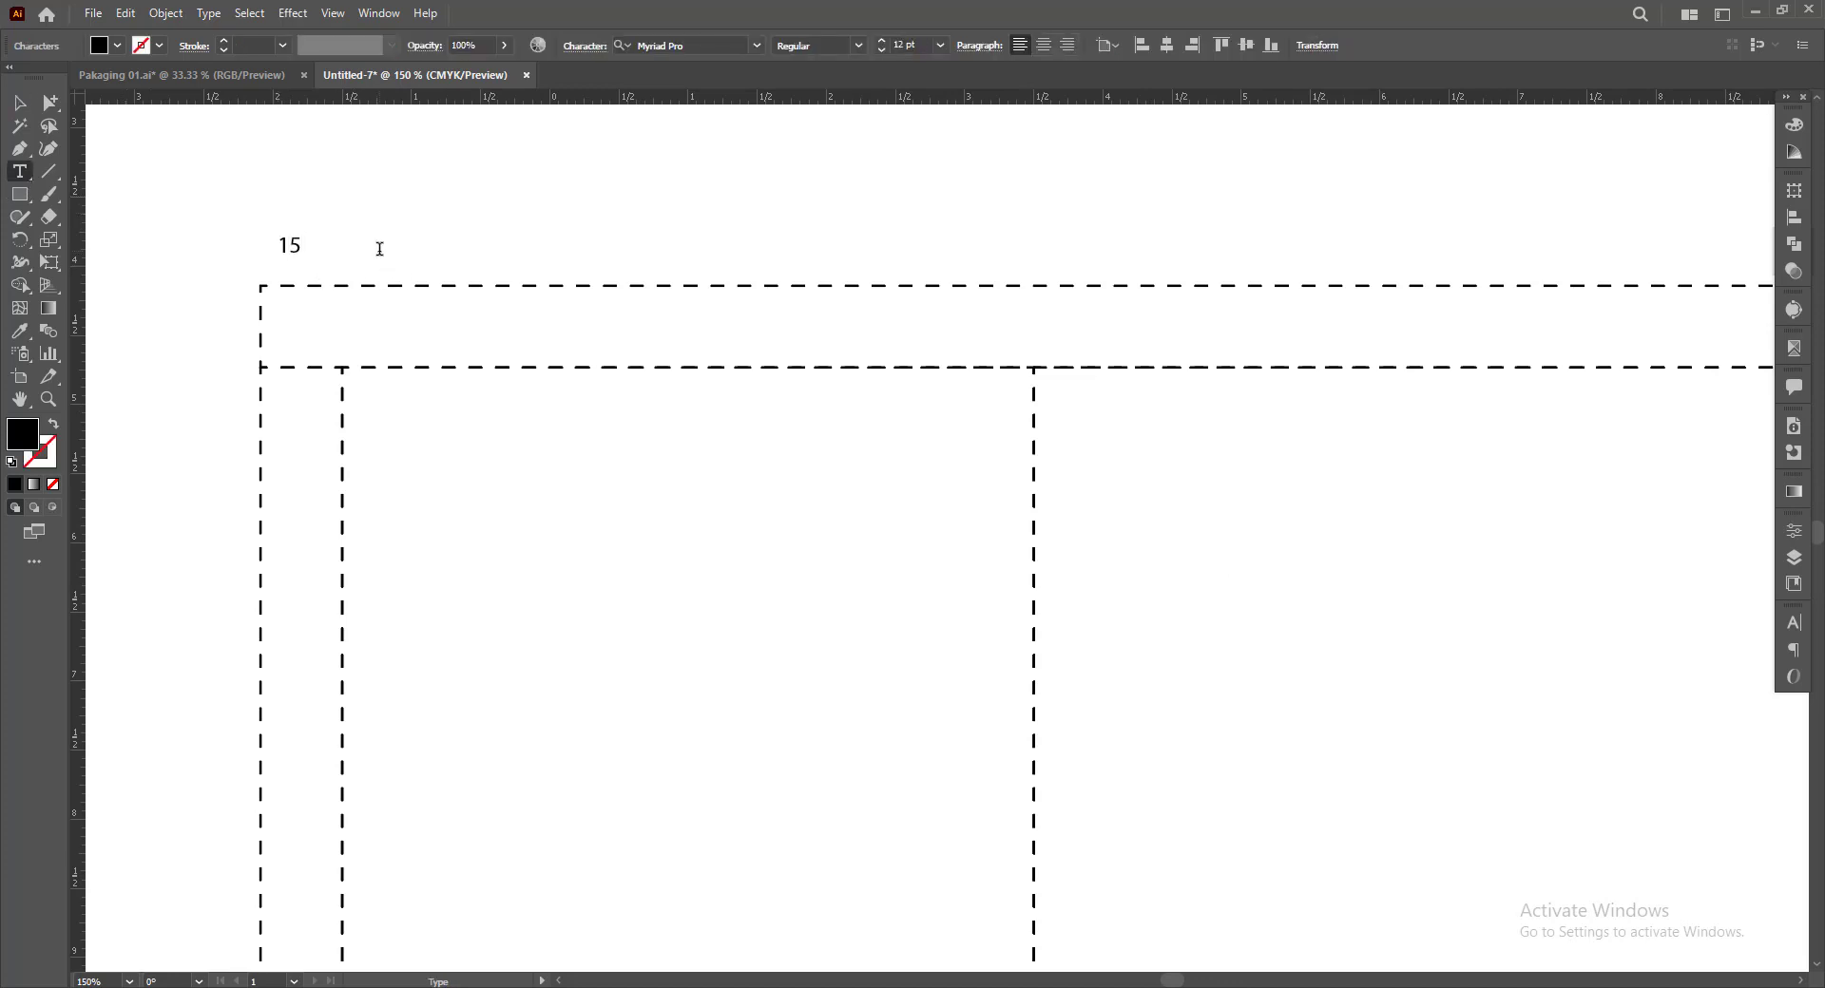
text(mm)
key(Escape)
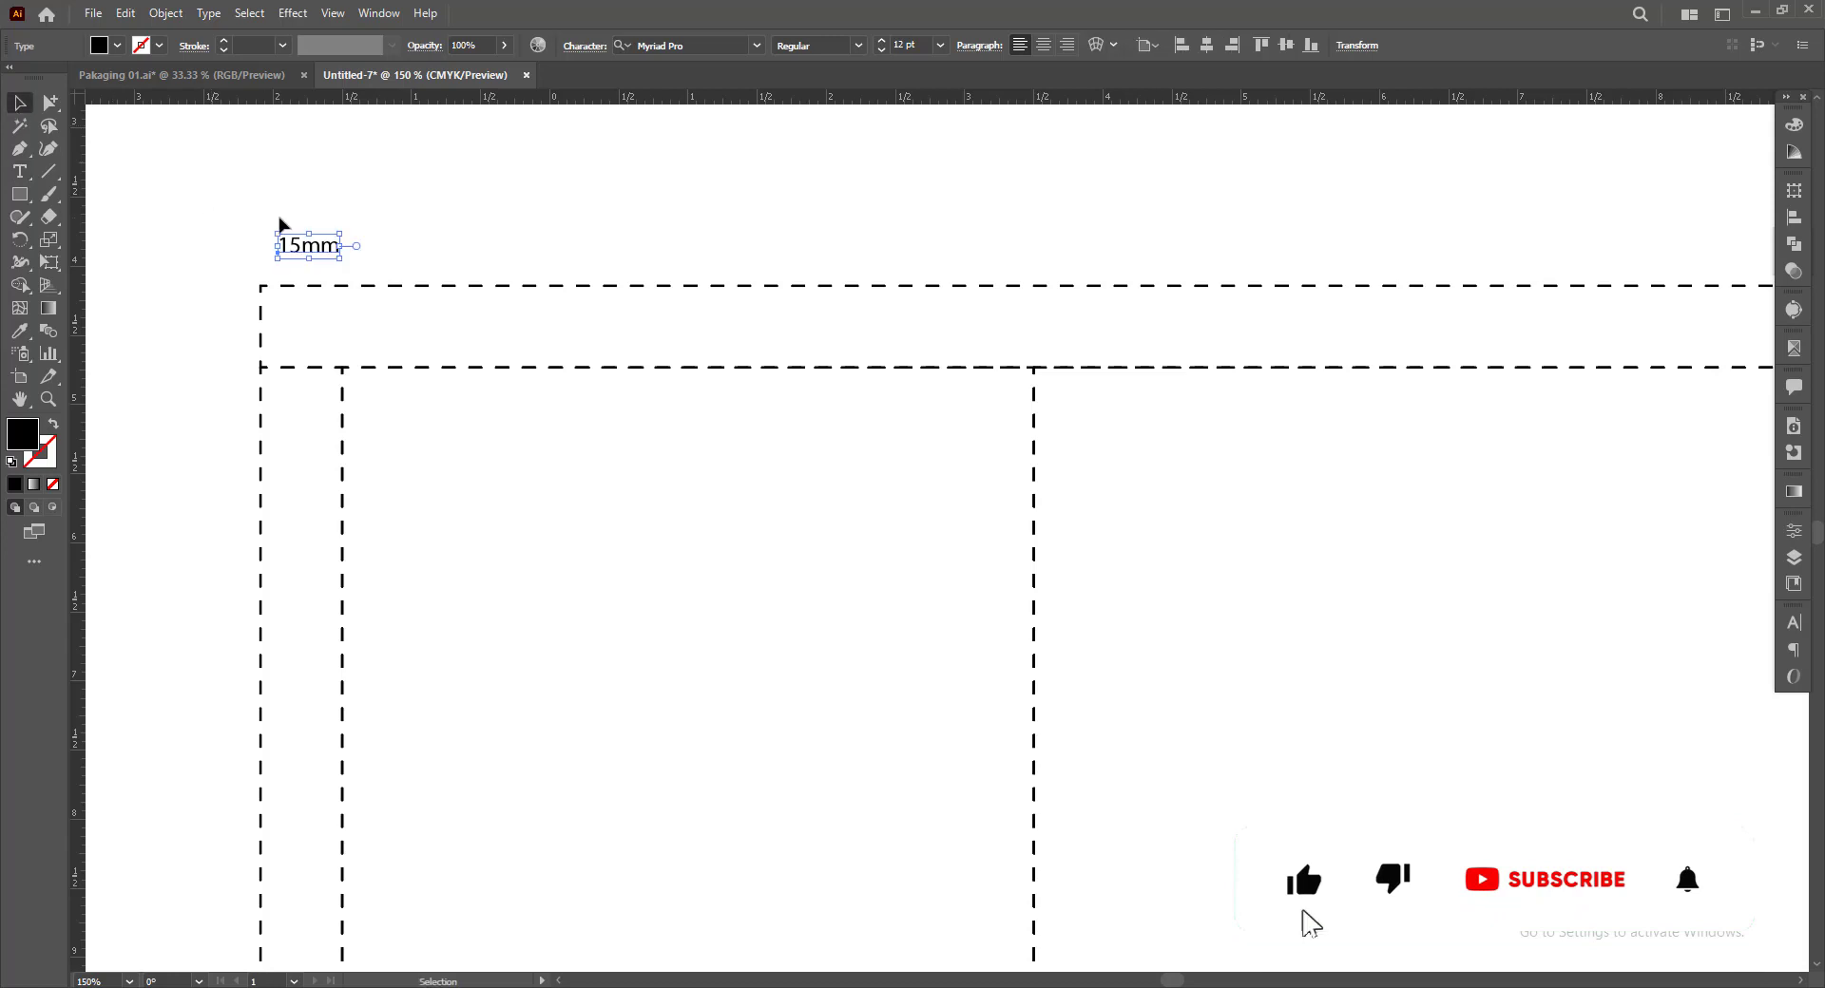
Move the 15mm label so that it lines up with the outer edge of the left flap
alt+scroll(283, 228, up, 1)
drag(306, 256, 354, 258)
click(134, 289)
alt+scroll(134, 289, down, 1)
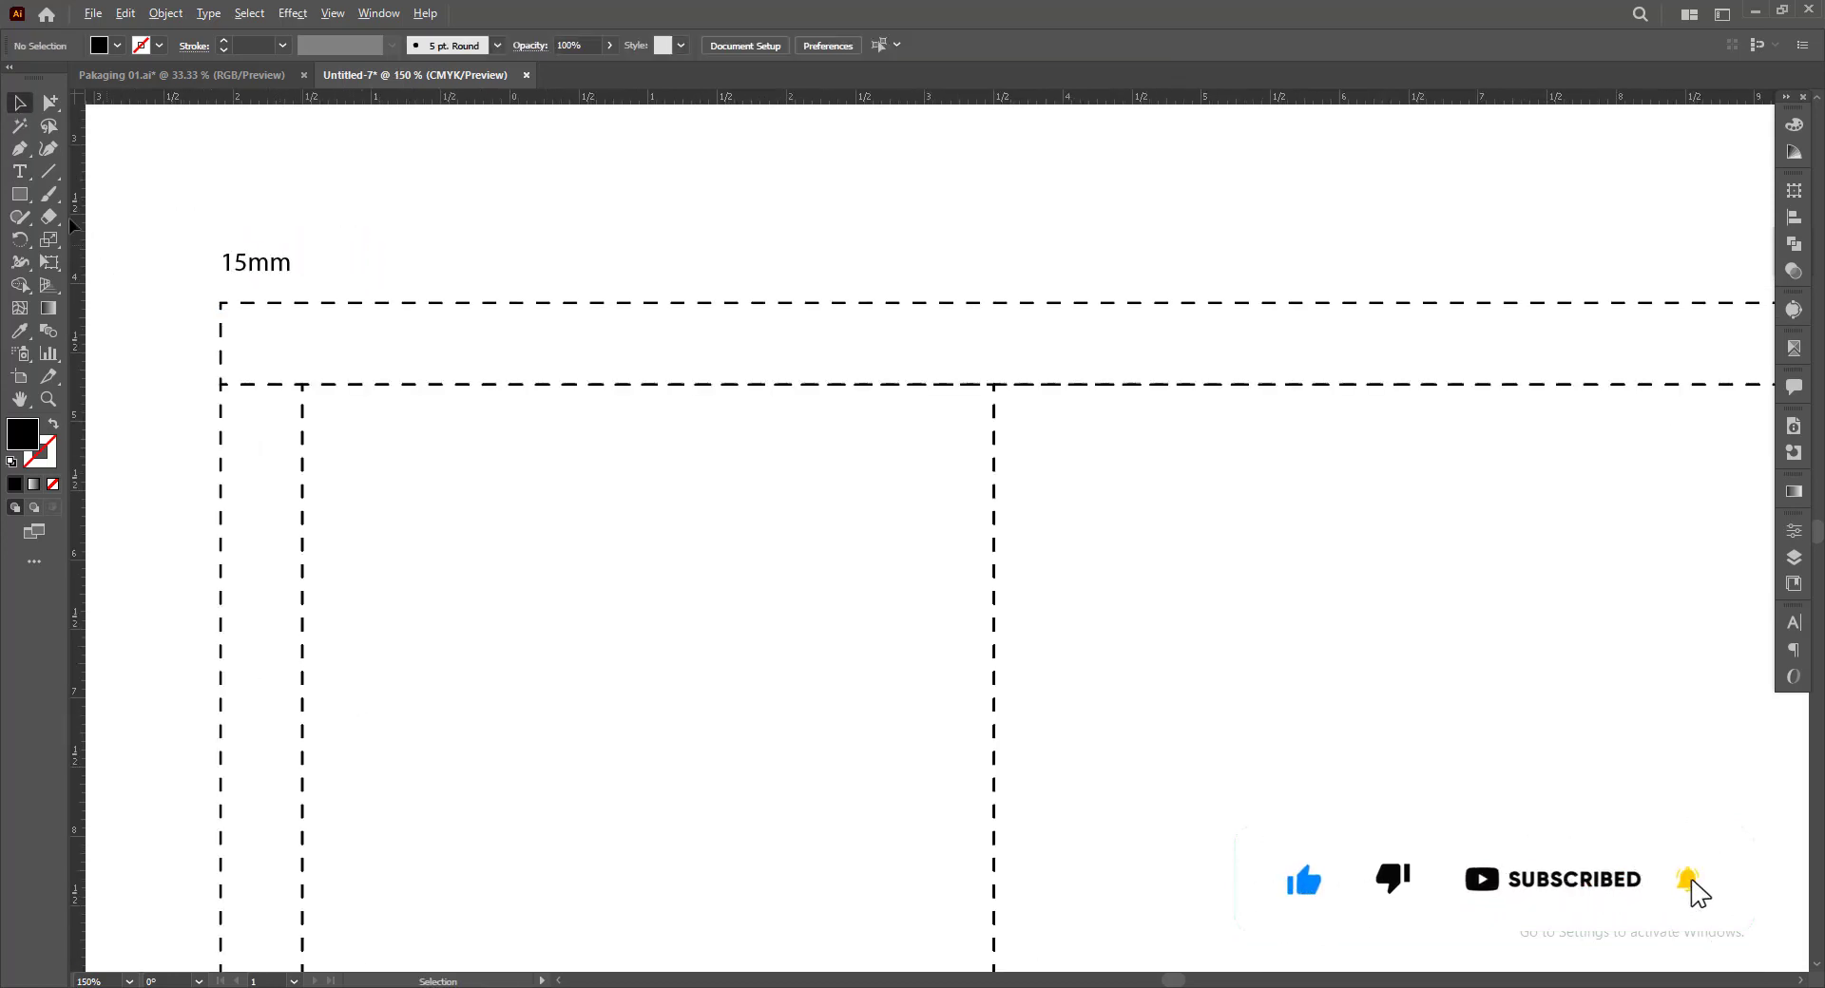
Draw an open bracket with the Pen tool spanning the left side panel's width above the dieline, with a black stroke and no fill
click(21, 151)
alt+scroll(327, 371, down, 1)
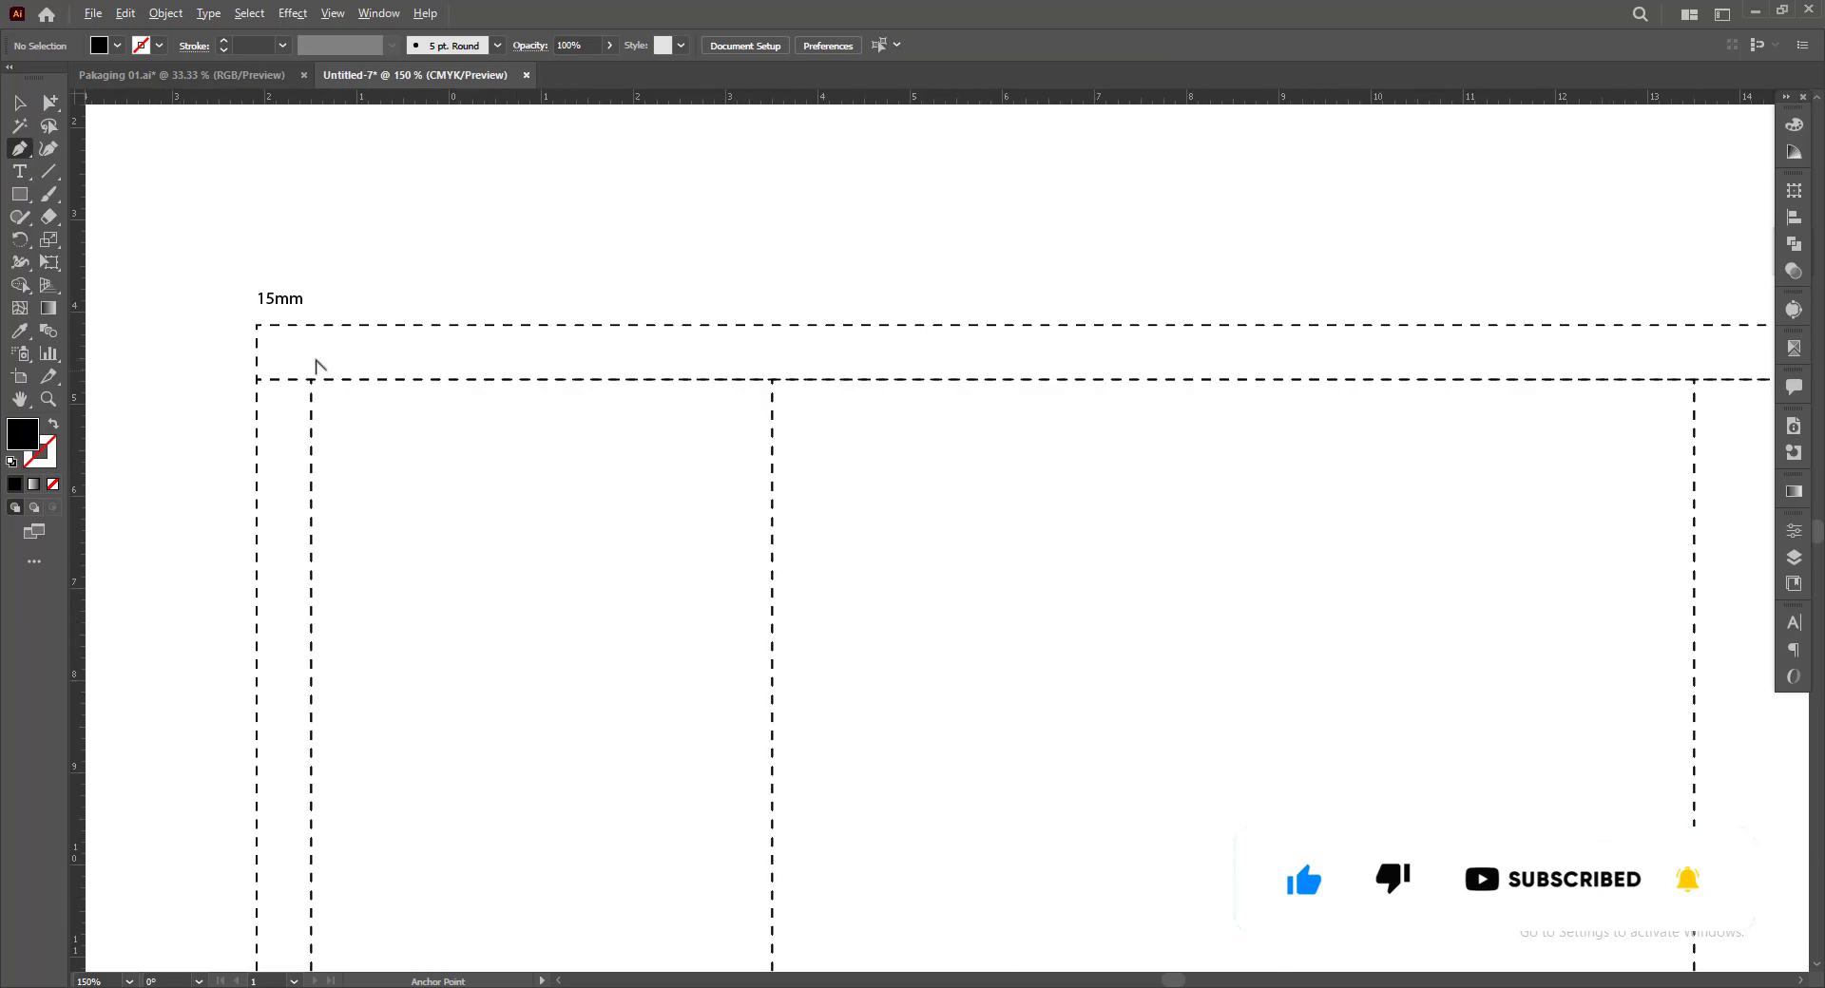
click(311, 304)
click(311, 270)
click(772, 270)
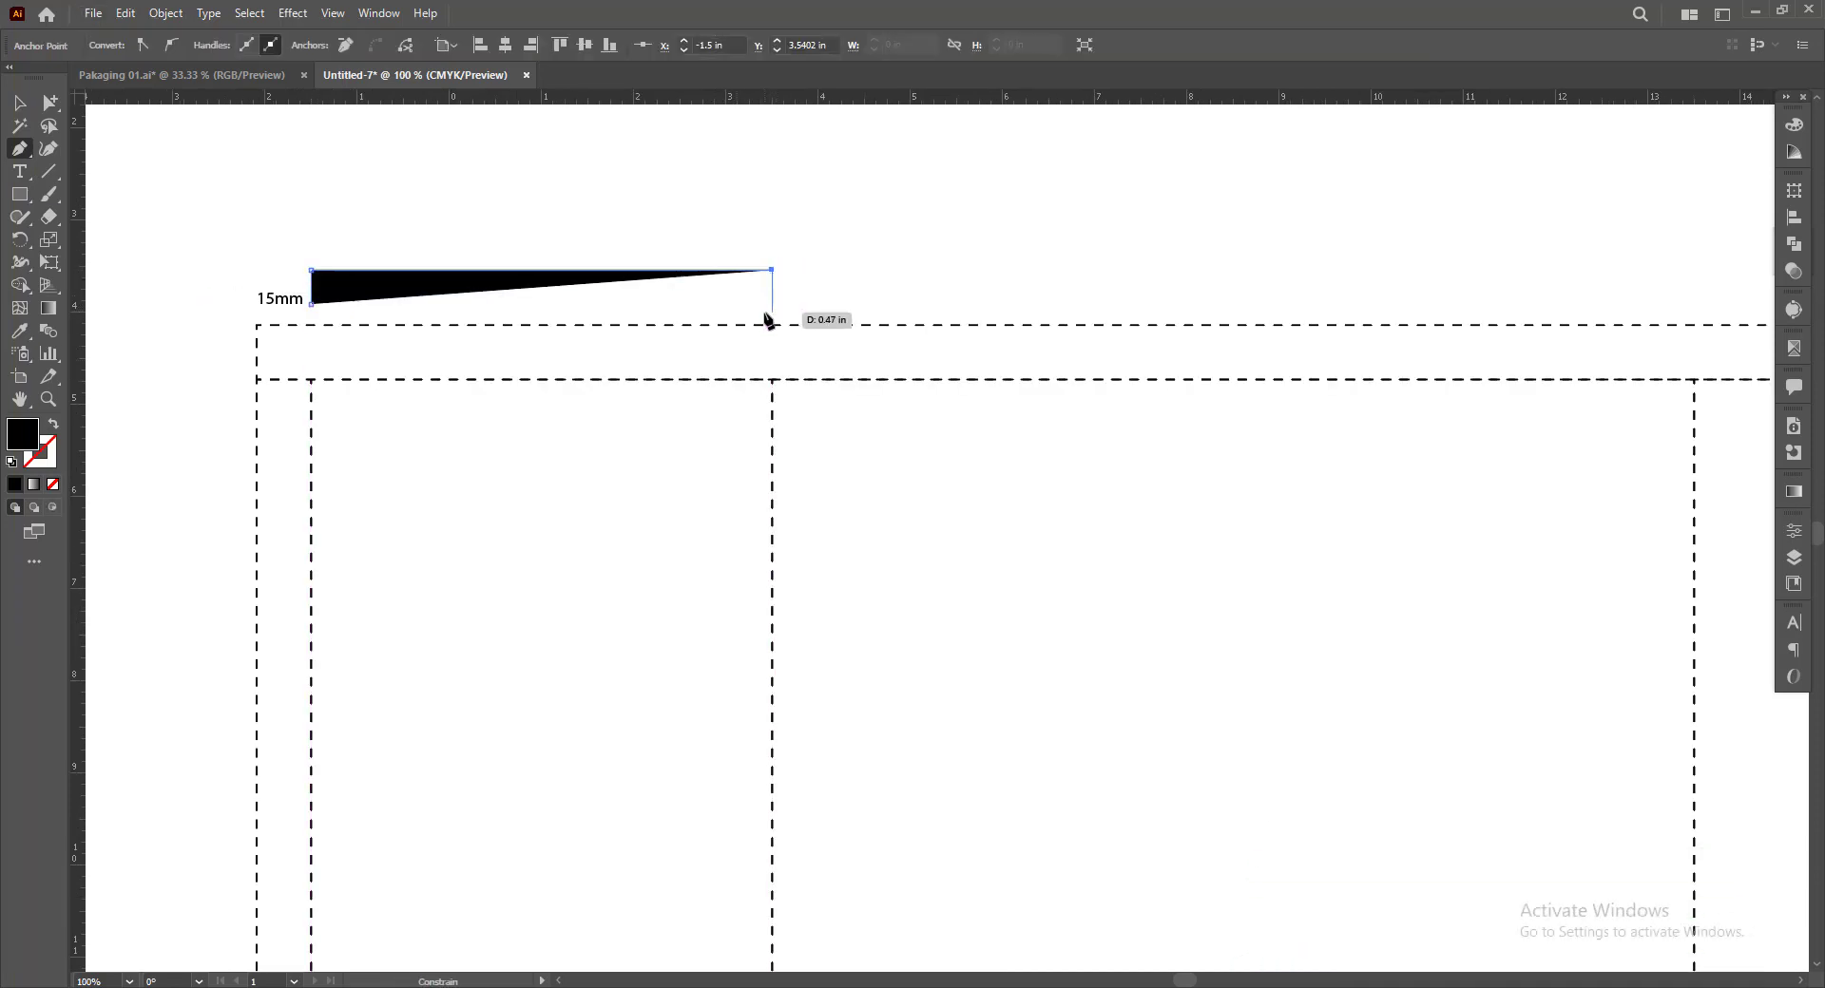
click(771, 304)
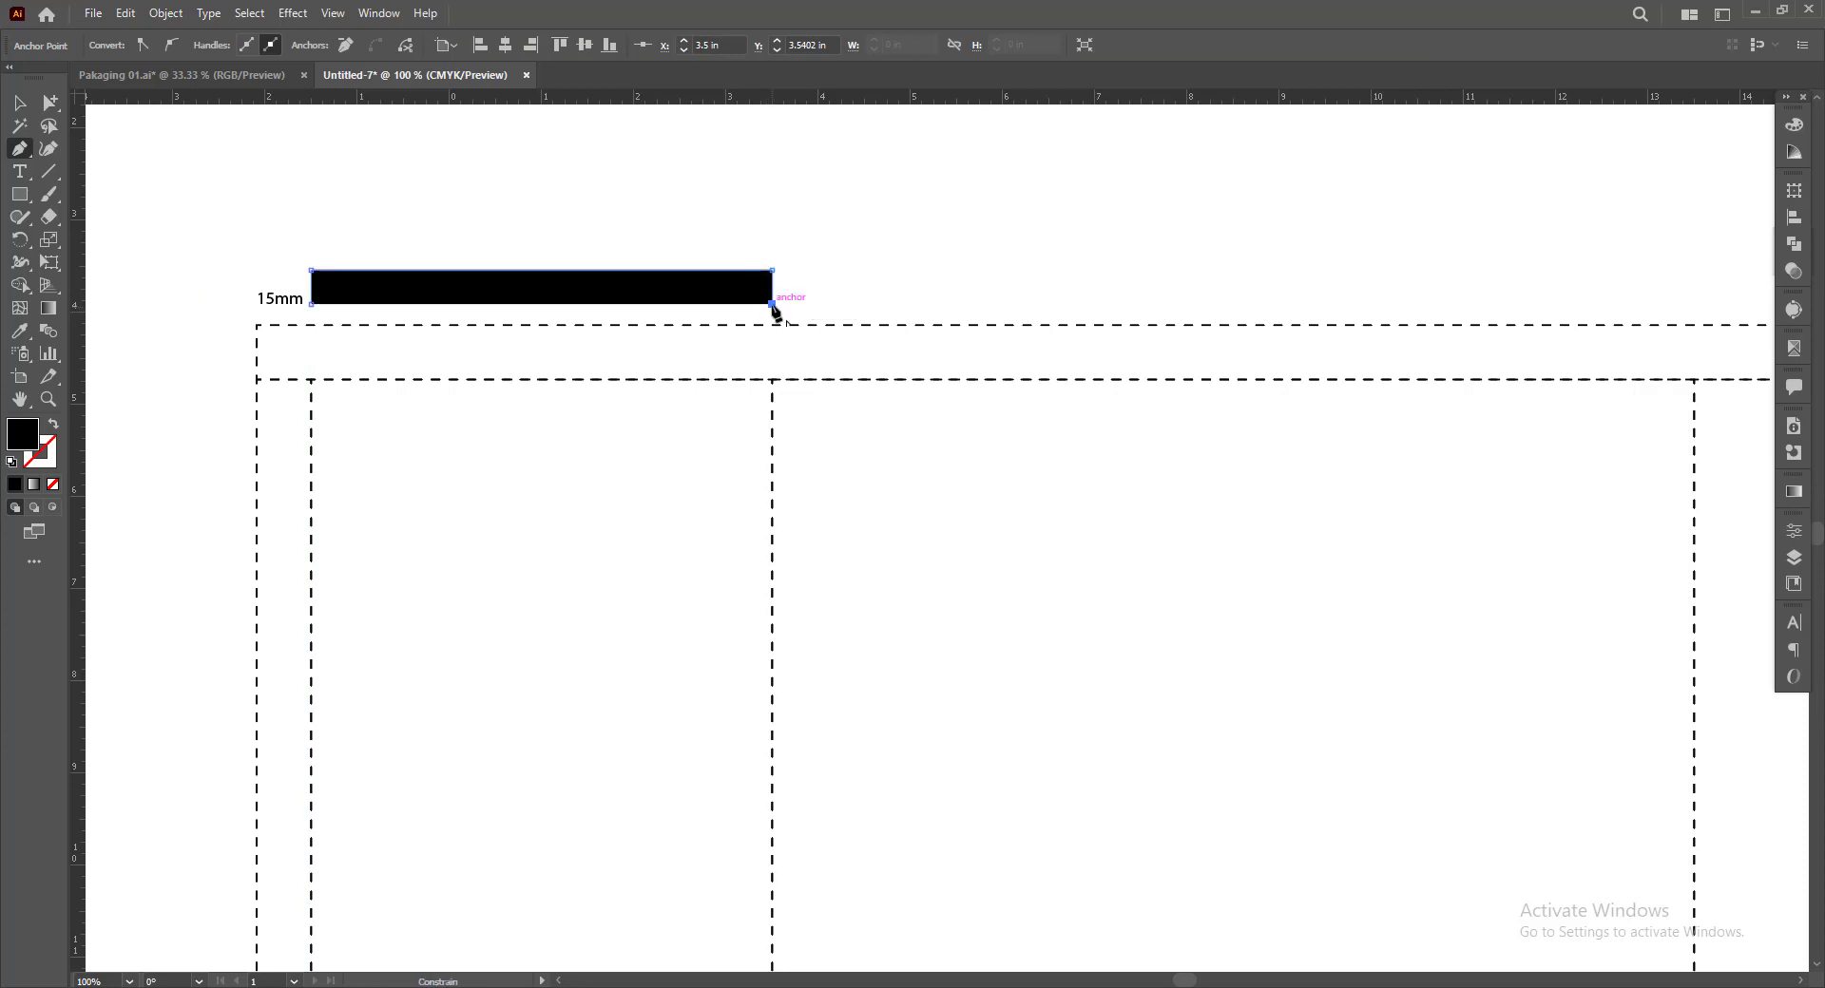
click(55, 425)
key(v)
click(795, 240)
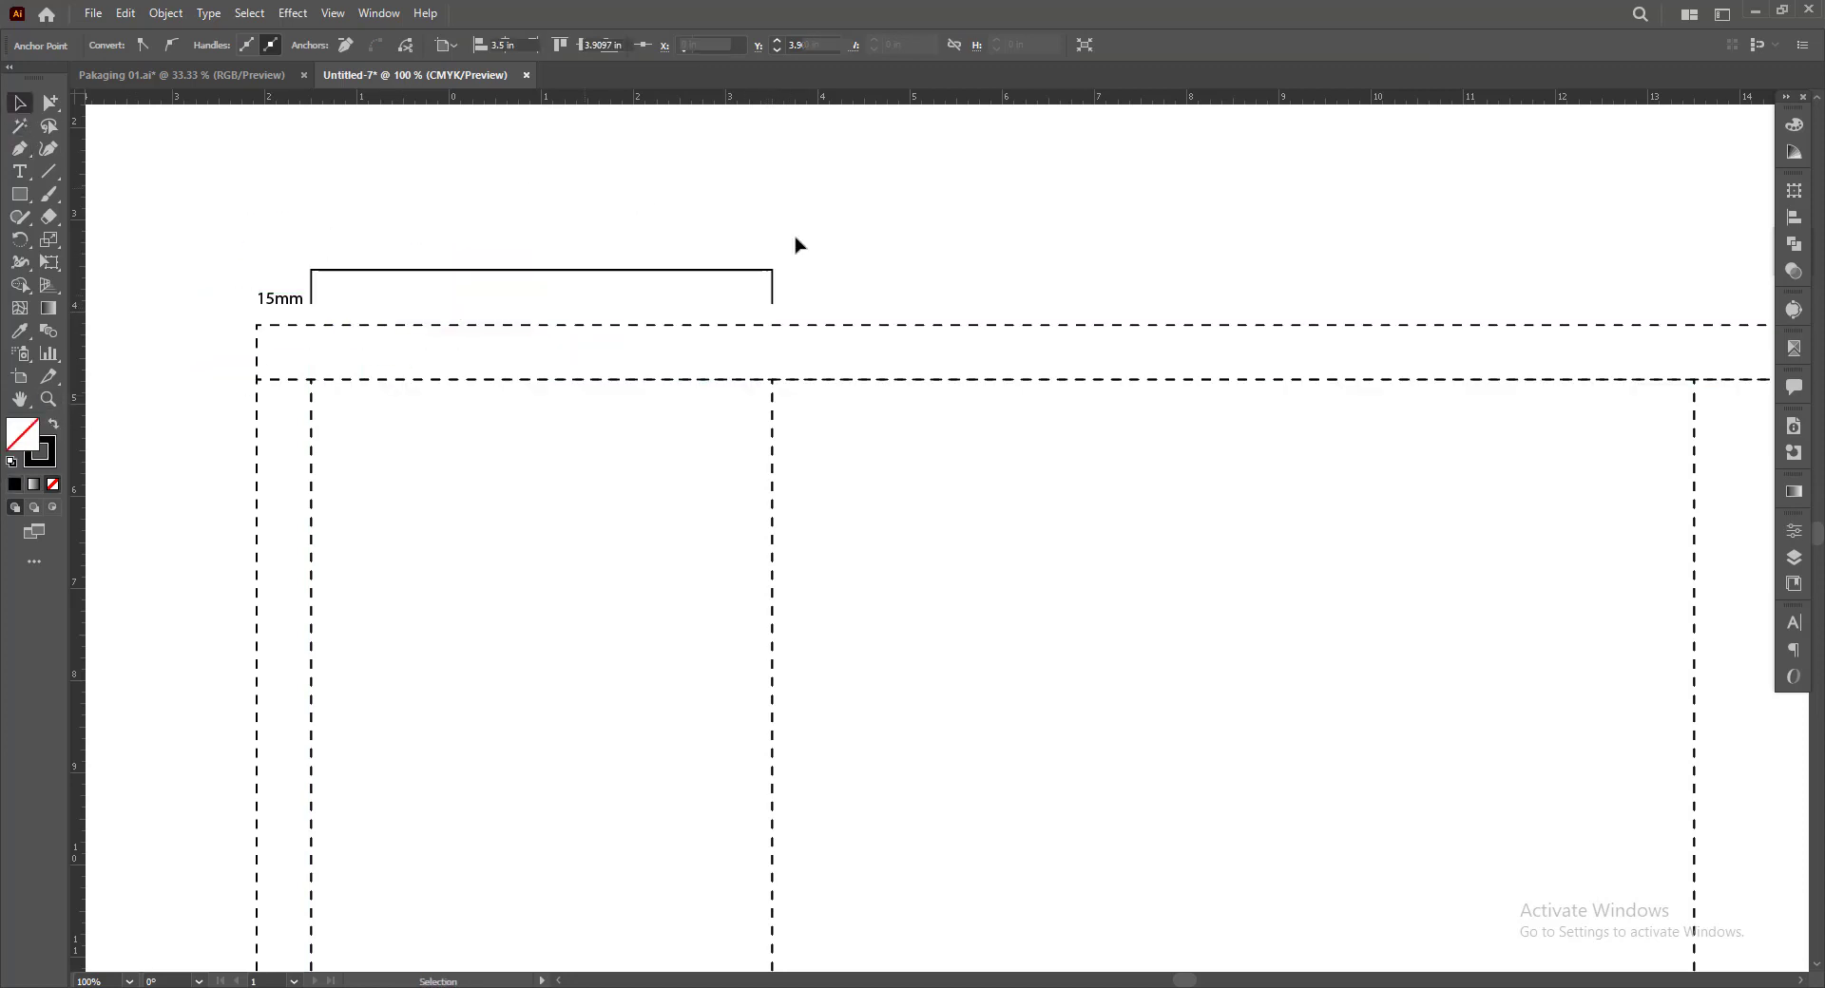
Check the left side panel's width and height in its transform properties
key(space)
drag(368, 281, 383, 282)
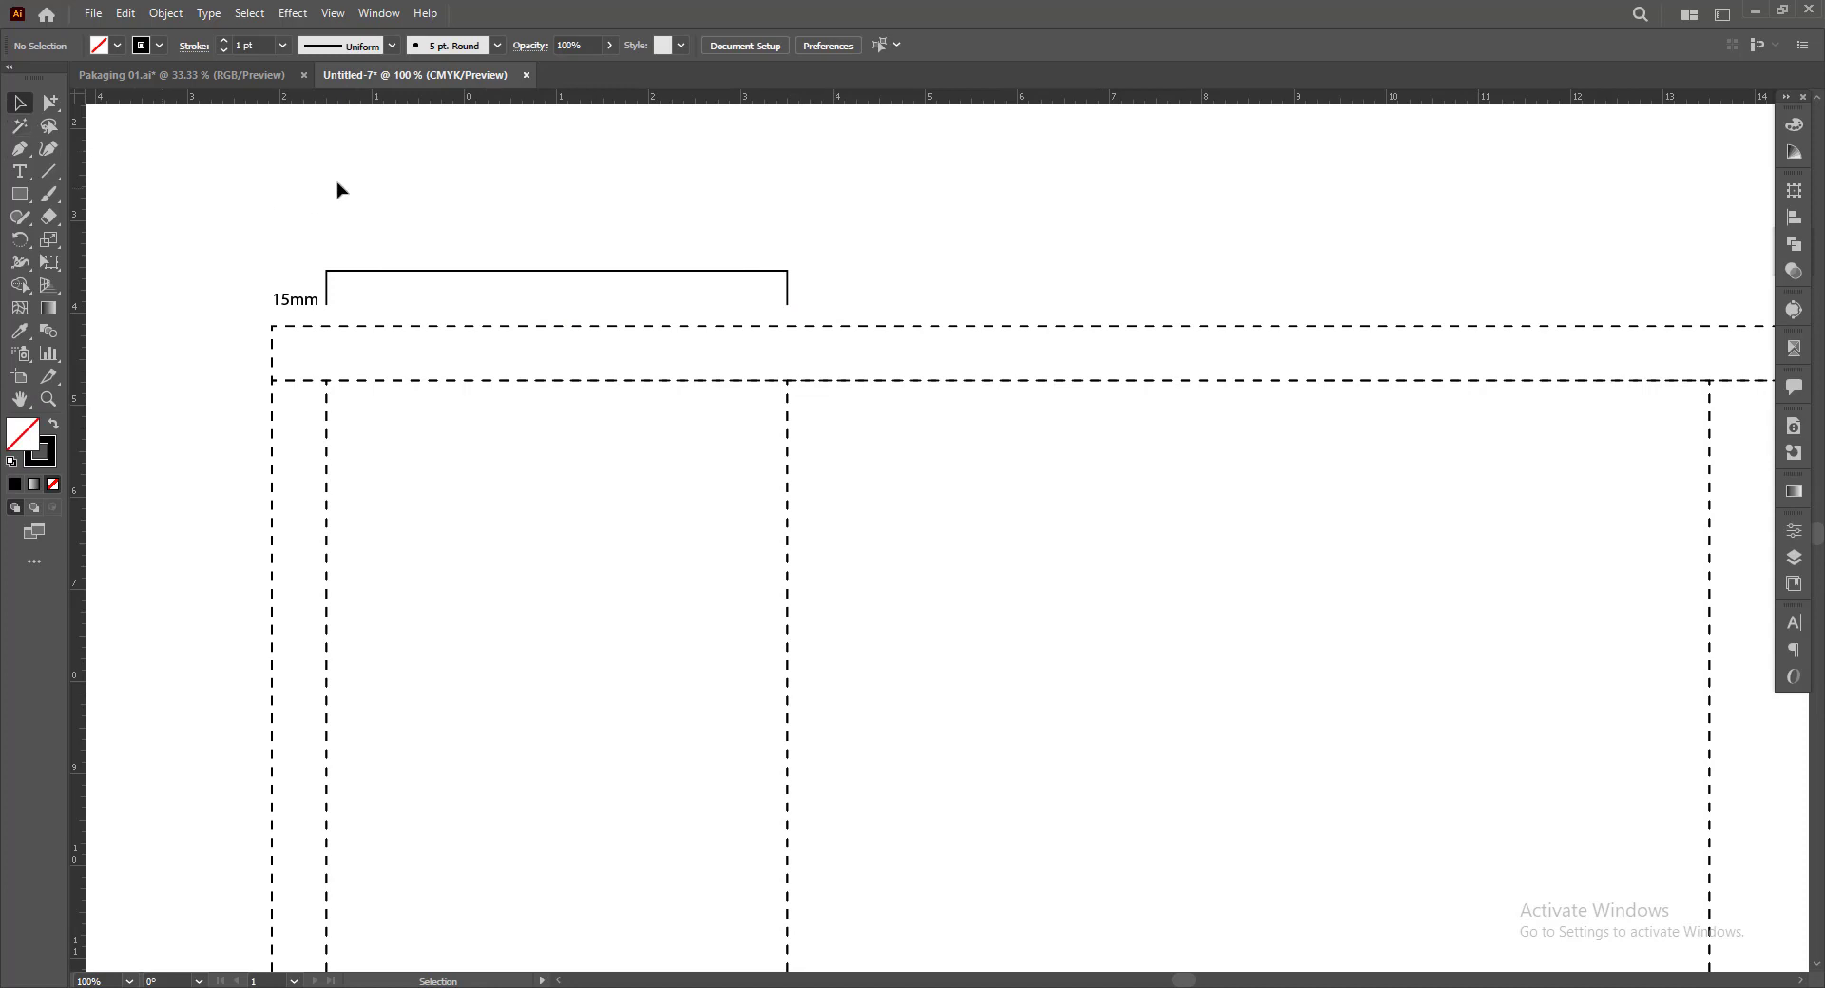
click(393, 383)
scroll(751, 385, down, 1)
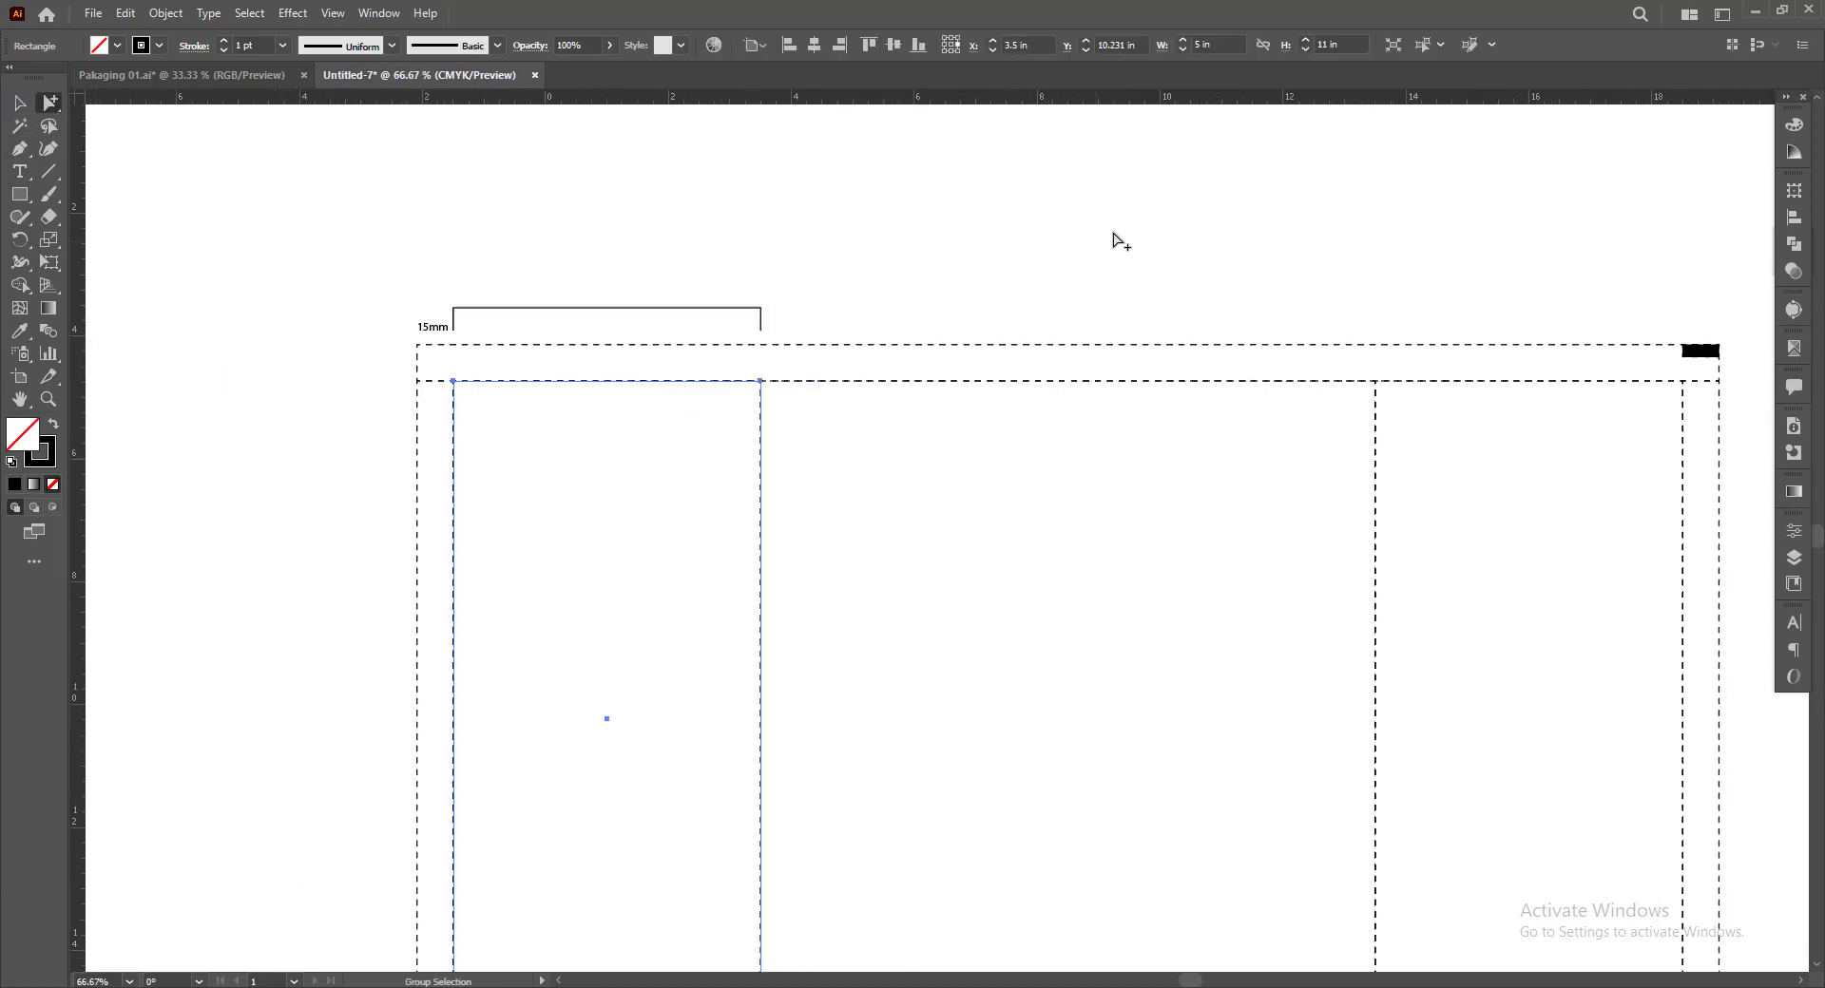
key(space)
drag(1101, 240, 922, 214)
scroll(912, 250, down, 1)
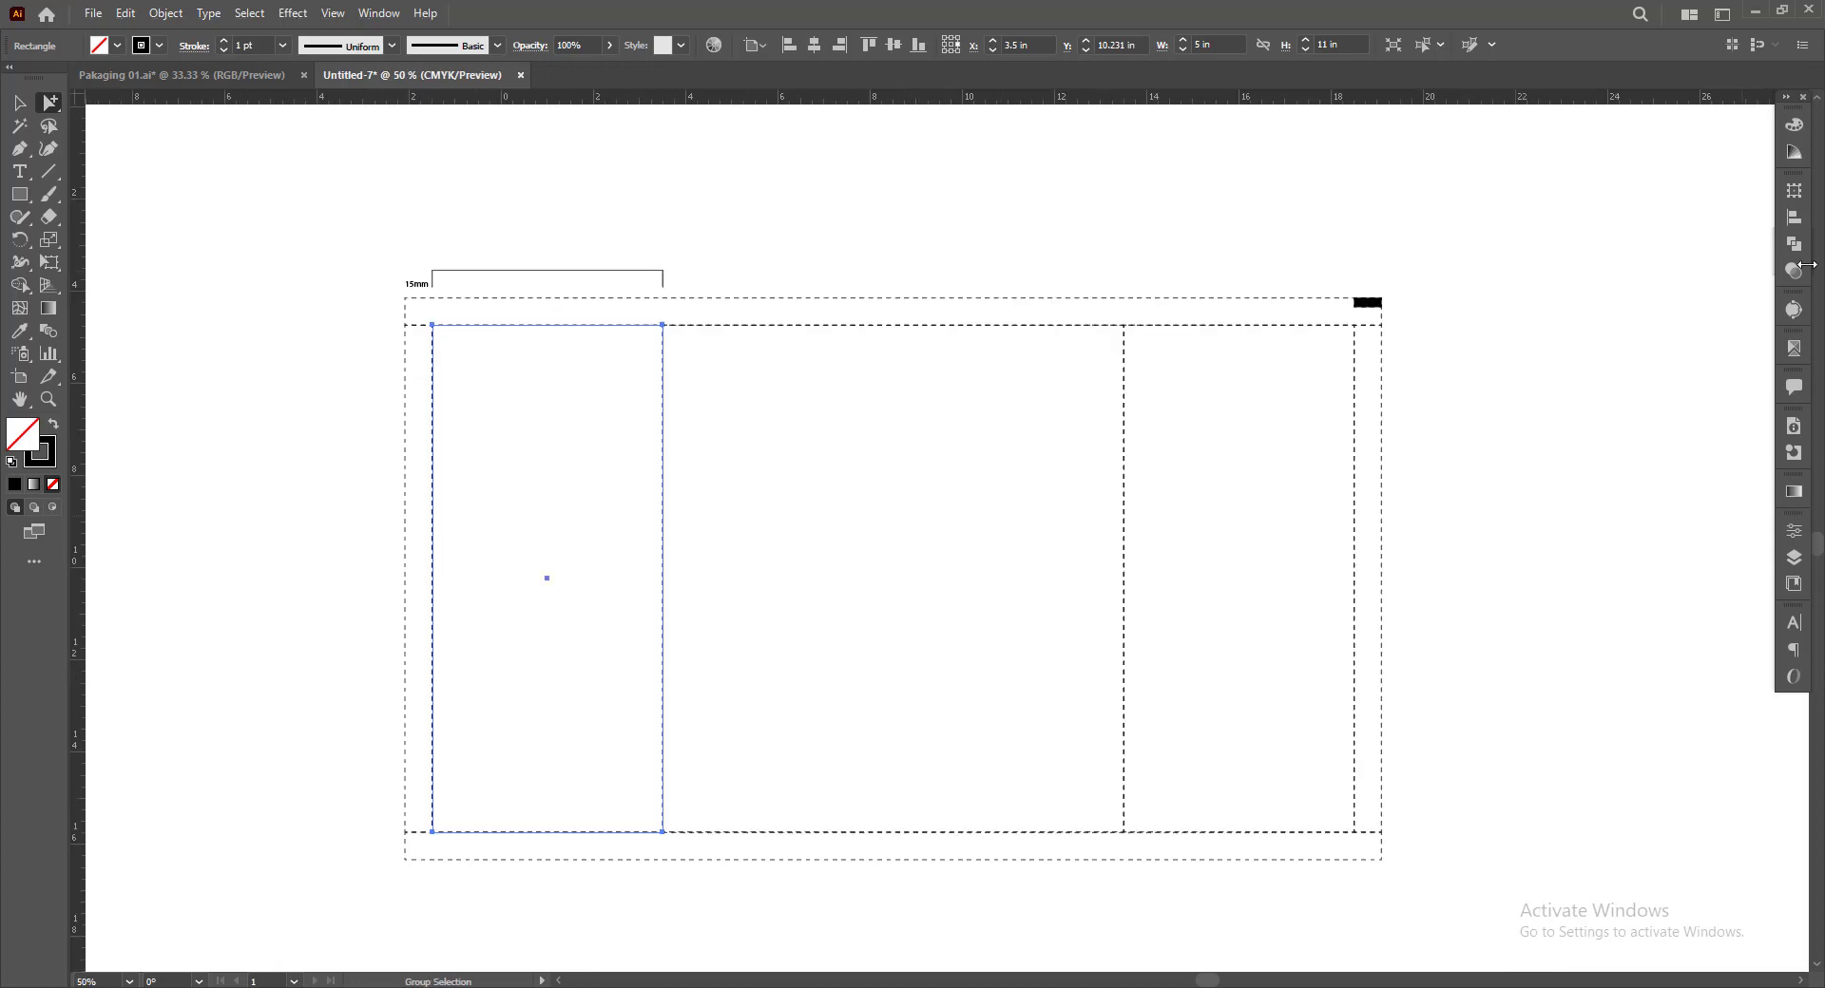
click(1795, 195)
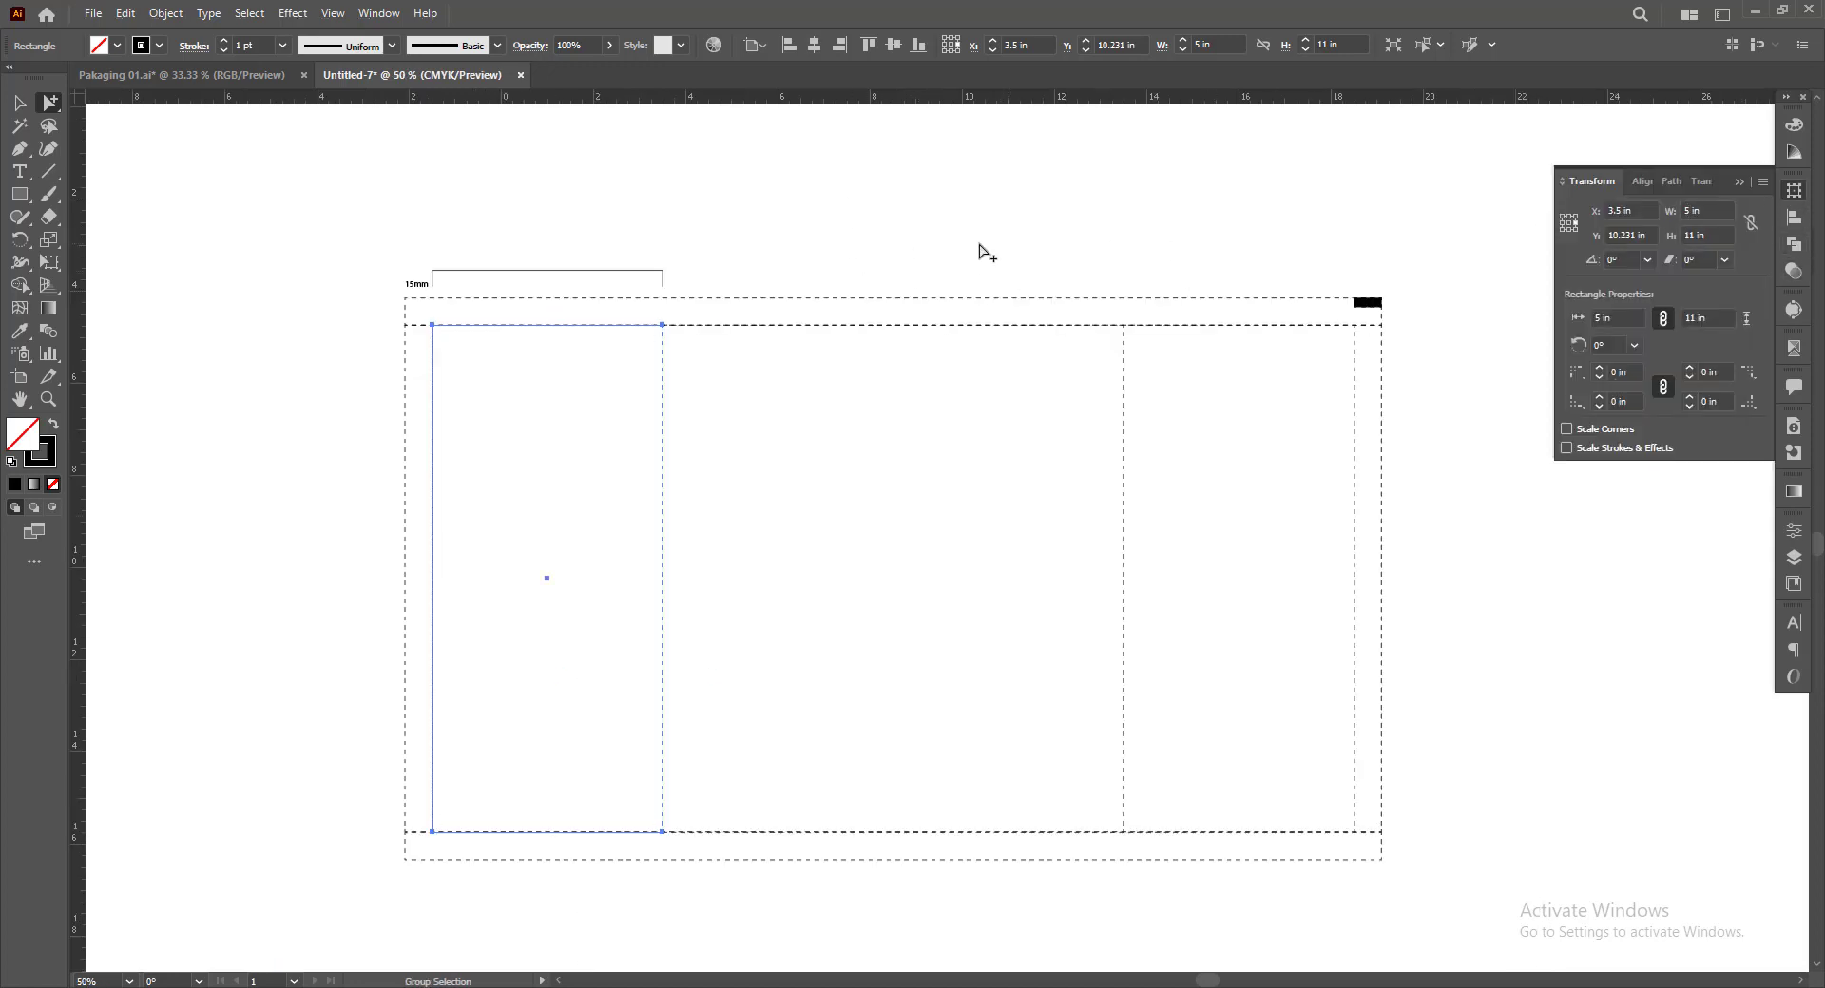
click(944, 246)
Copy the 15mm label to above the middle of the left bracket and change its text to "5in"
scroll(543, 242, up, 1)
key(space)
drag(566, 218, 538, 258)
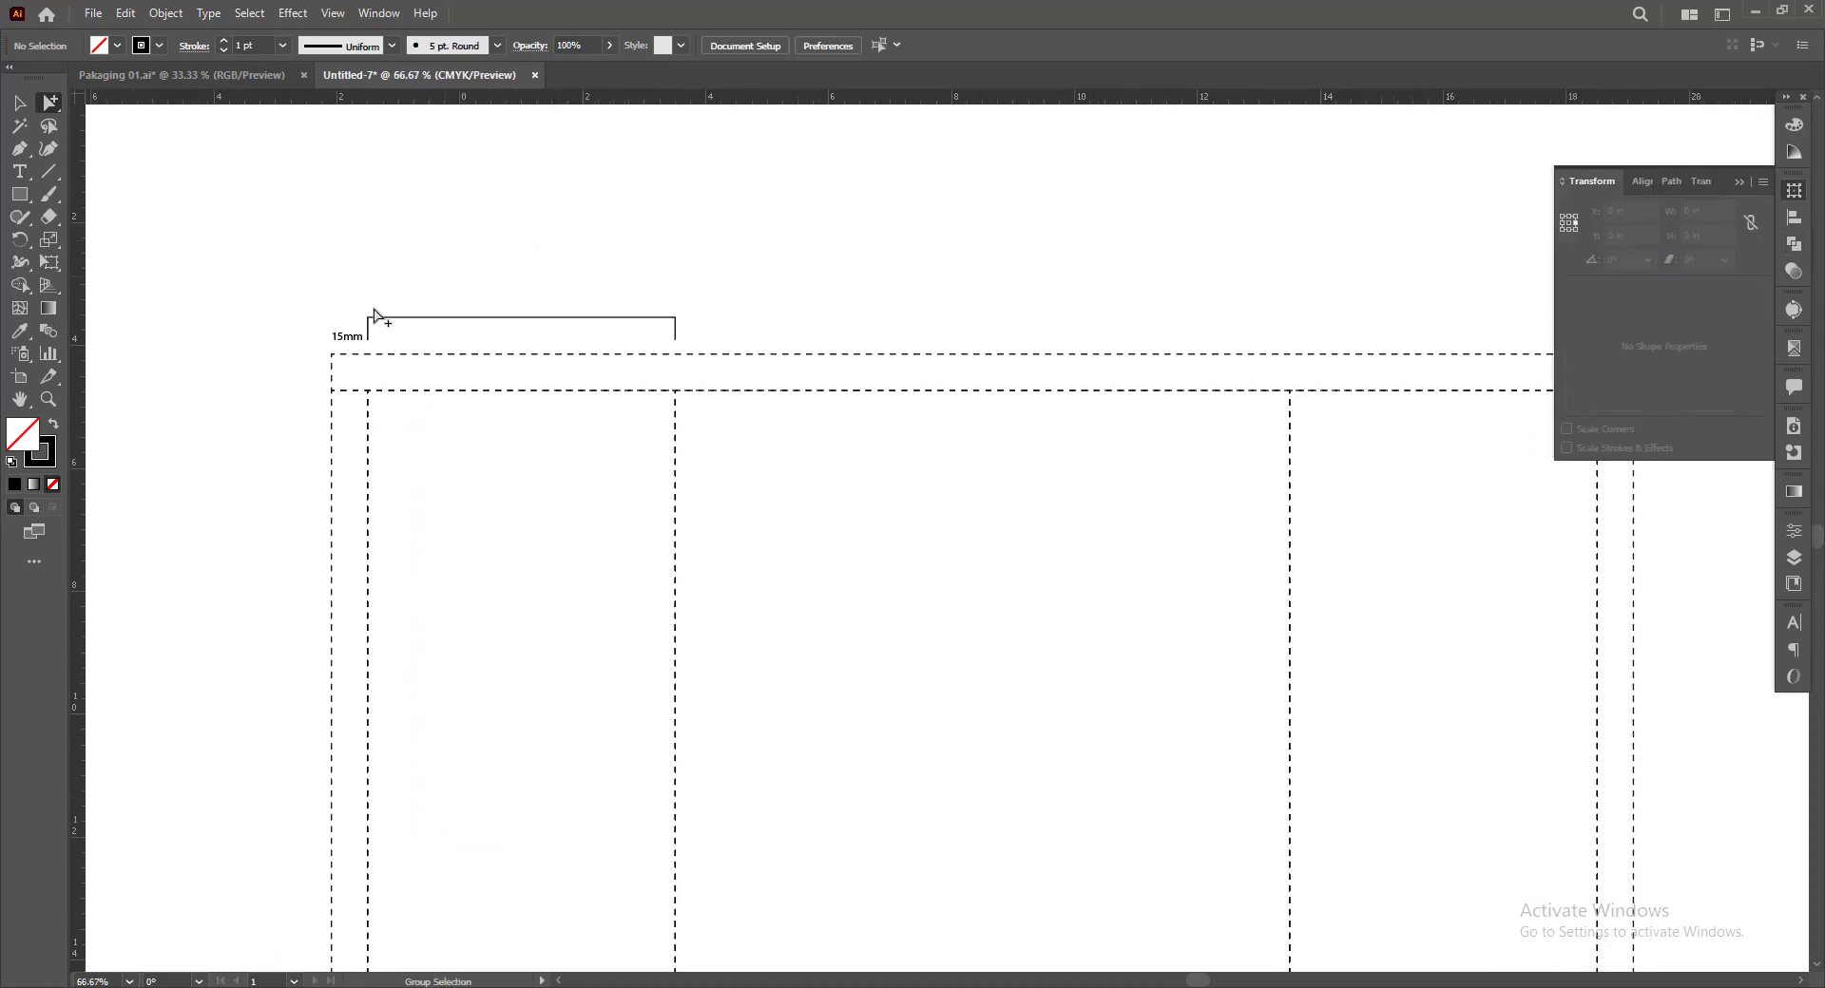
drag(350, 337, 515, 303)
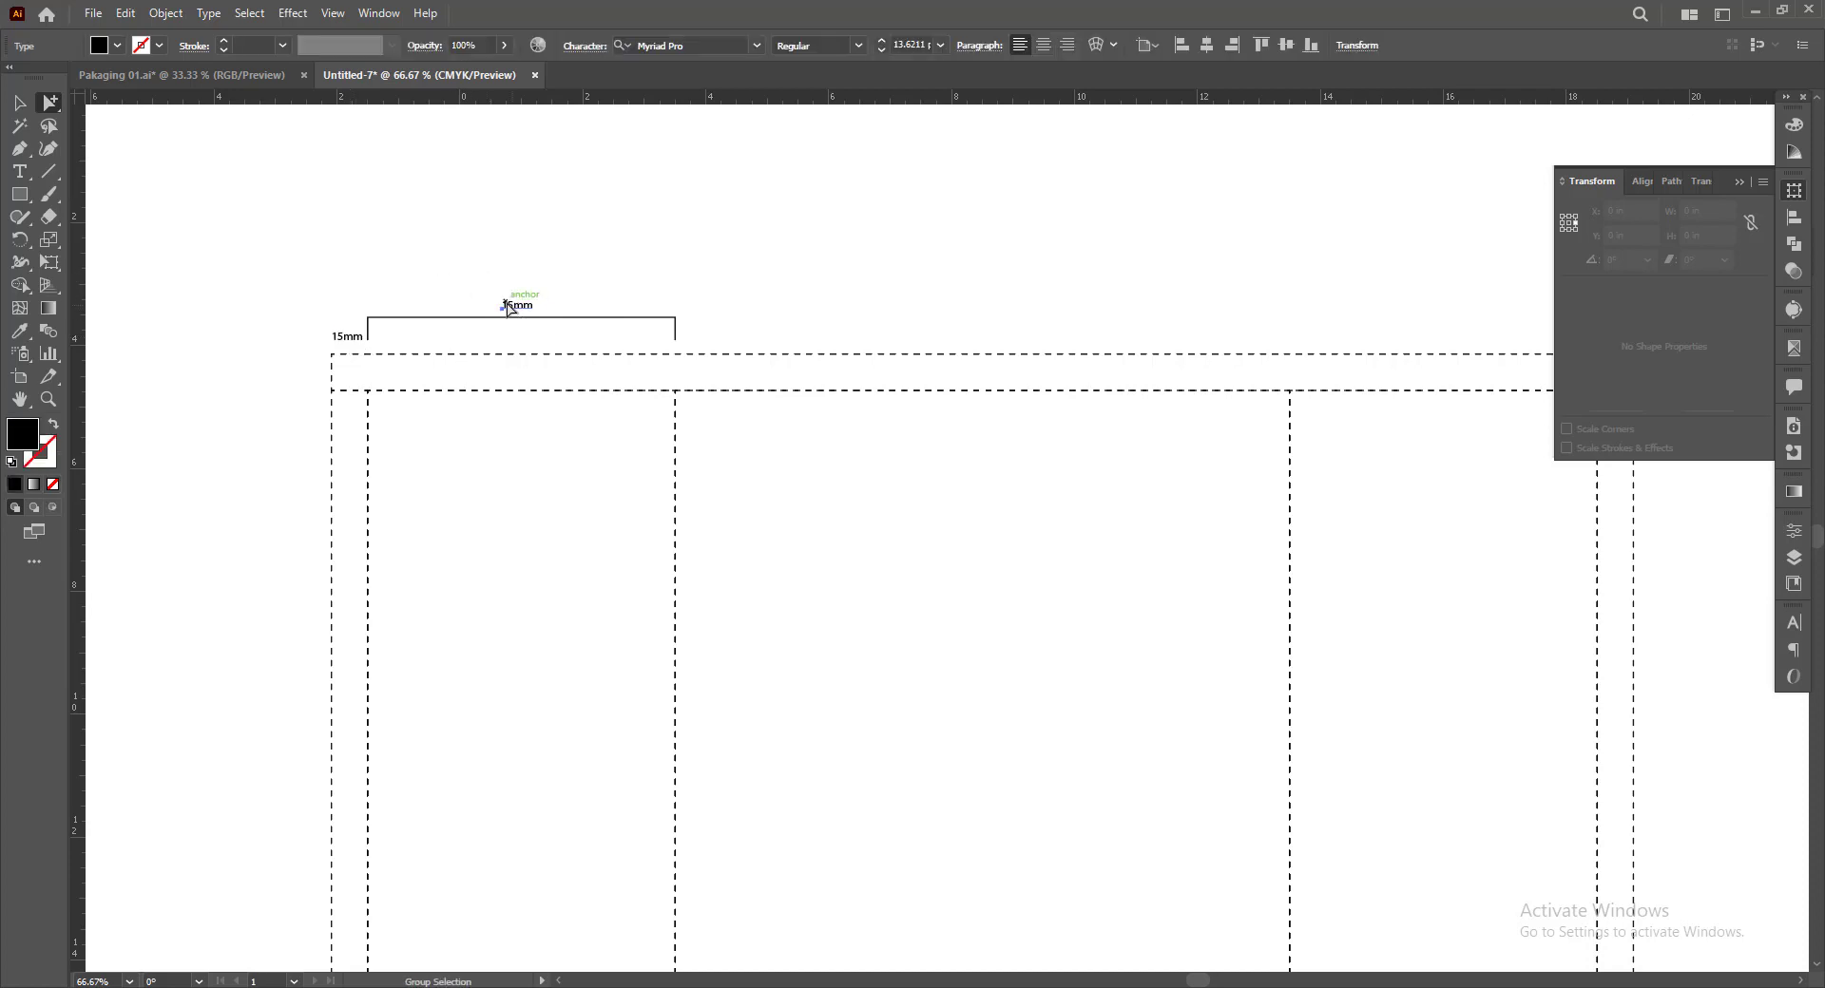
scroll(511, 311, up, 4)
double_click(511, 311)
double_click(527, 309)
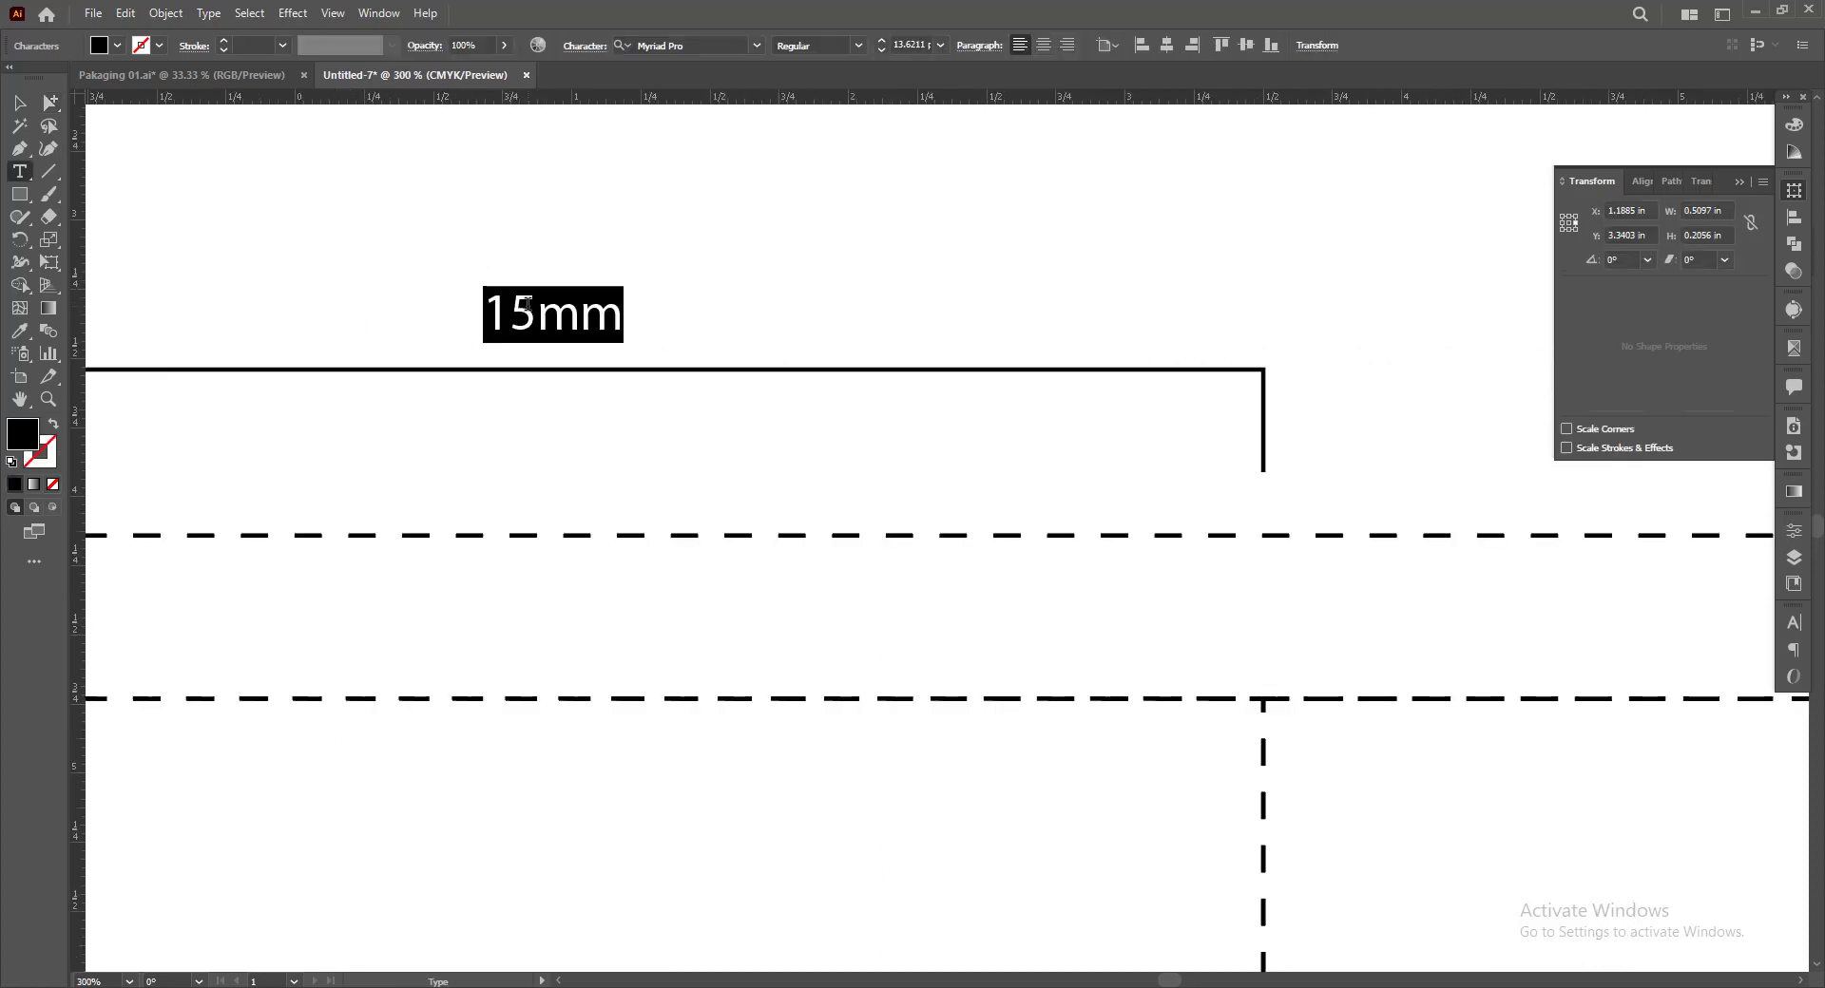
text(5in)
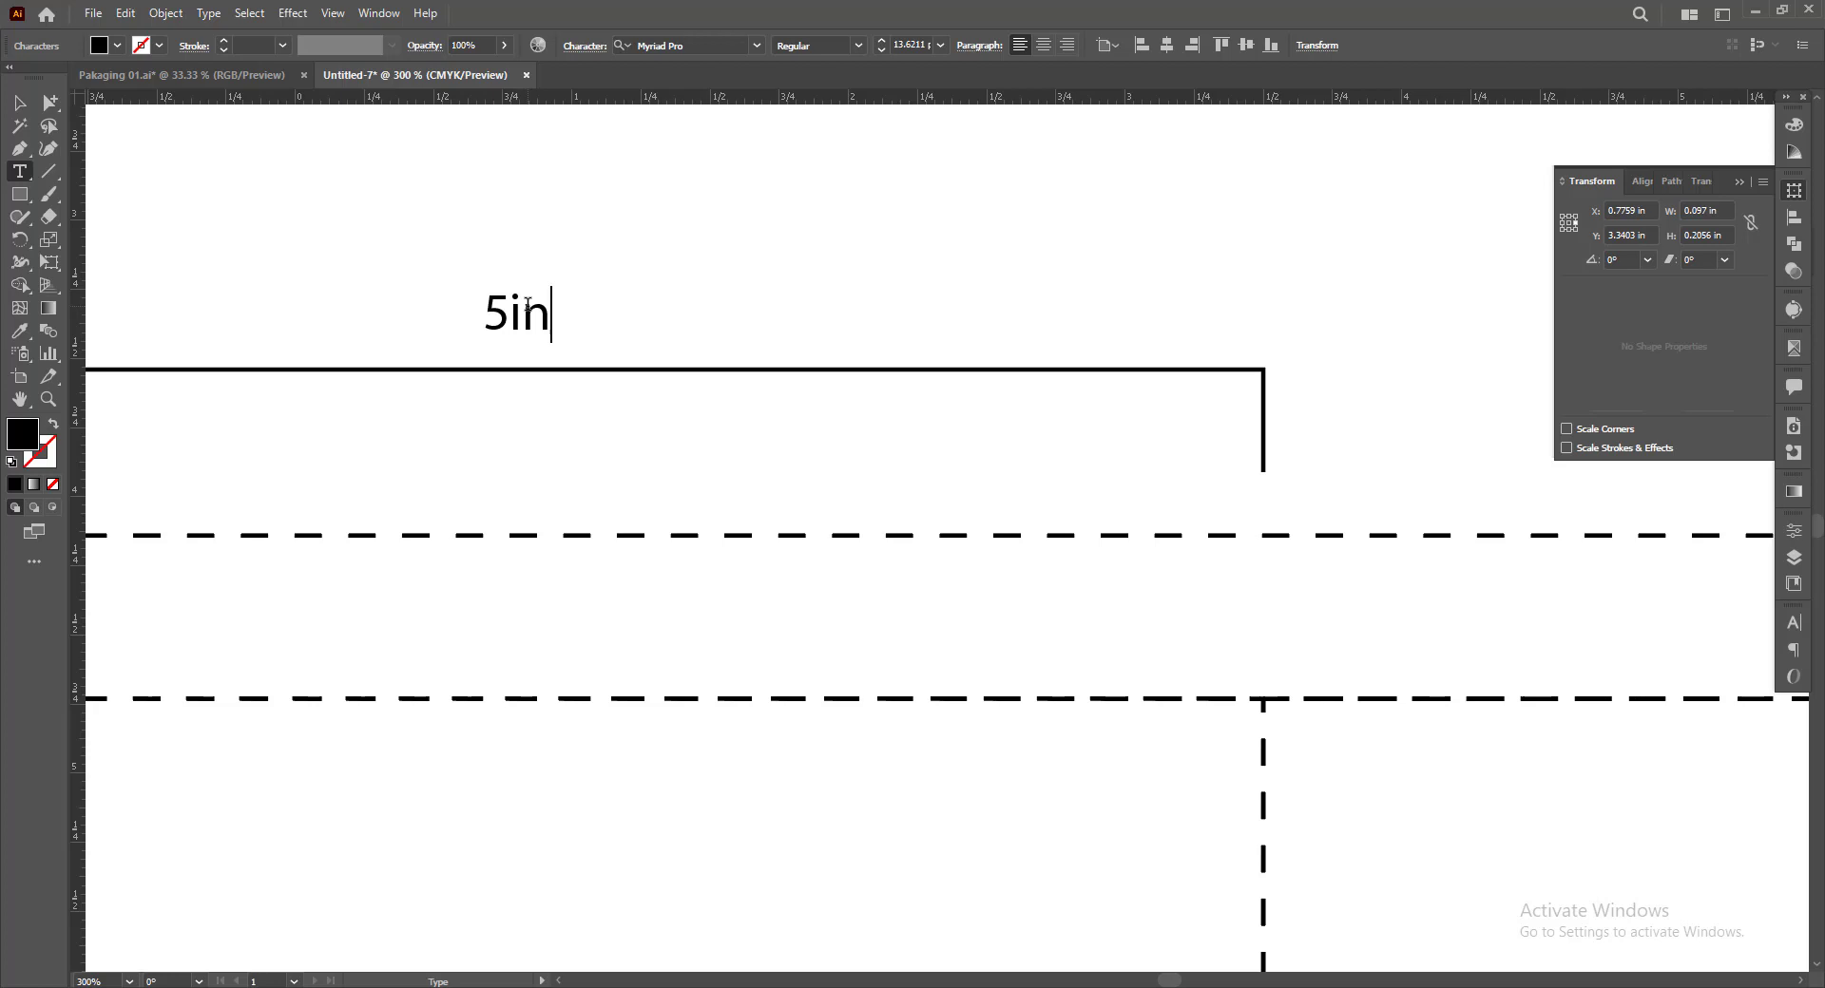
click(49, 102)
scroll(333, 334, down, 4)
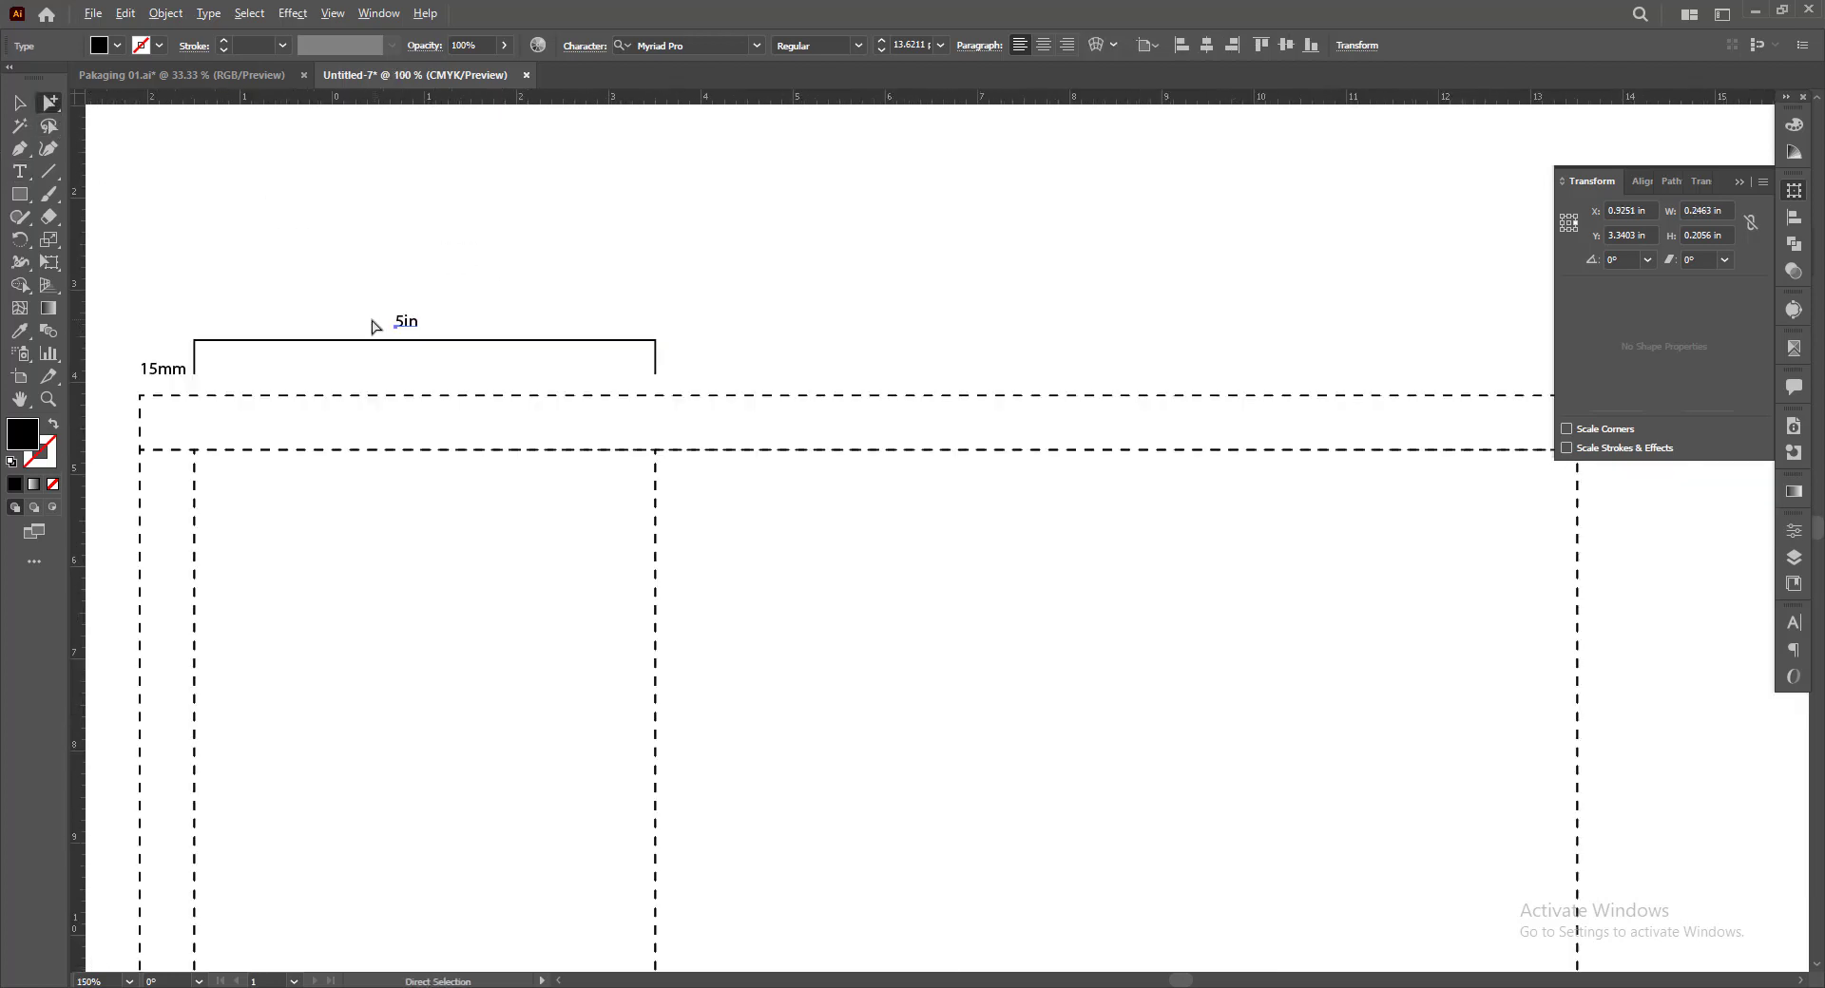
click(858, 315)
Draw a horizontal line about 9.62 in long above the main panel and give it the bracket's stroke with the Eyedropper
drag(837, 314, 787, 285)
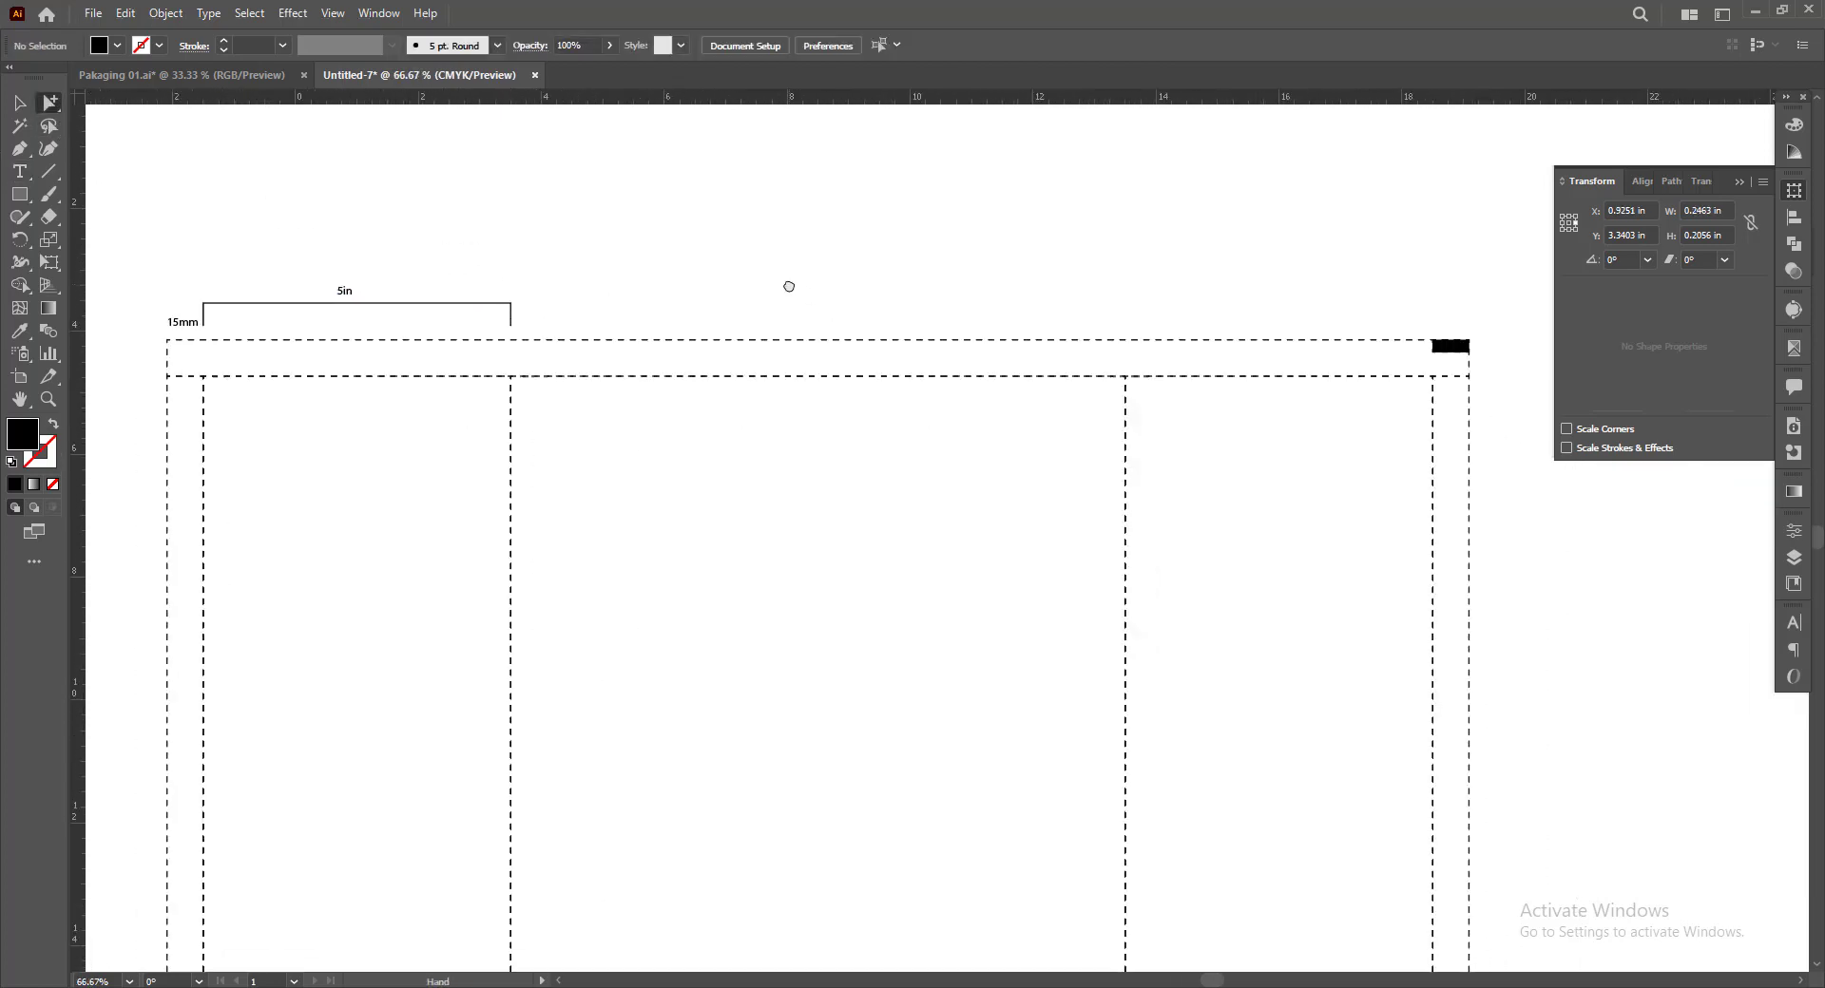
click(48, 175)
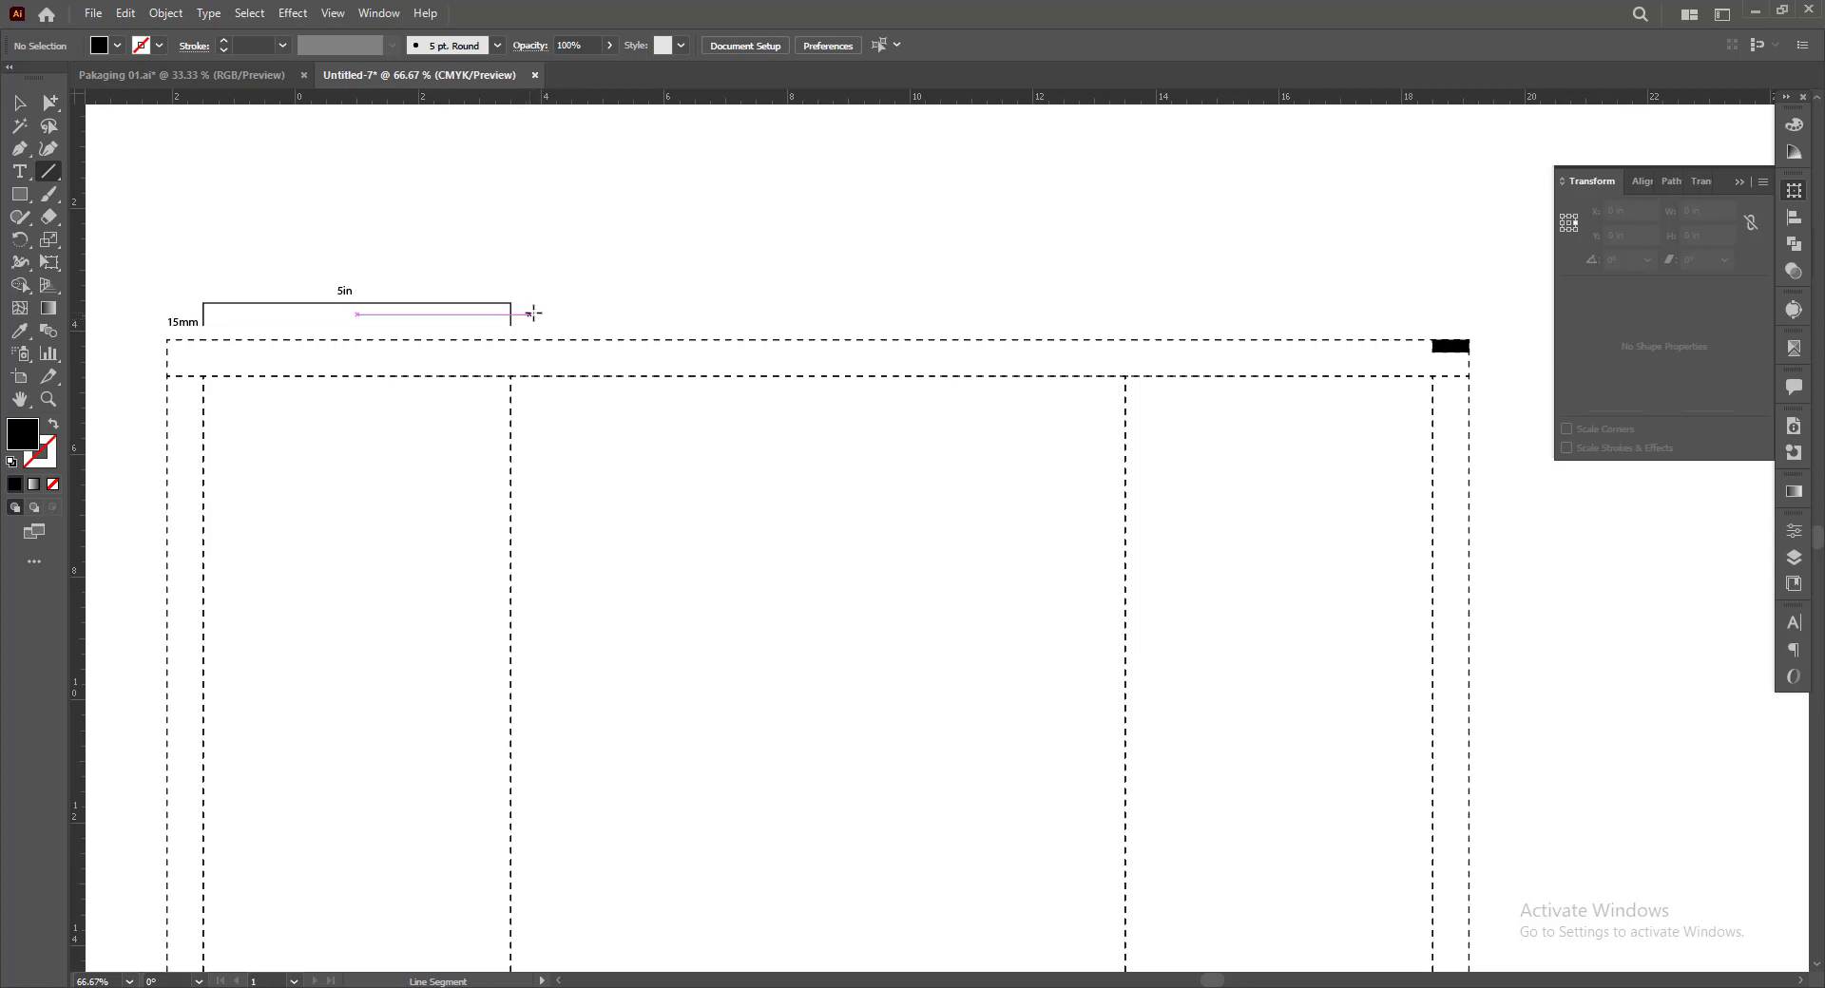
drag(530, 314, 1121, 314)
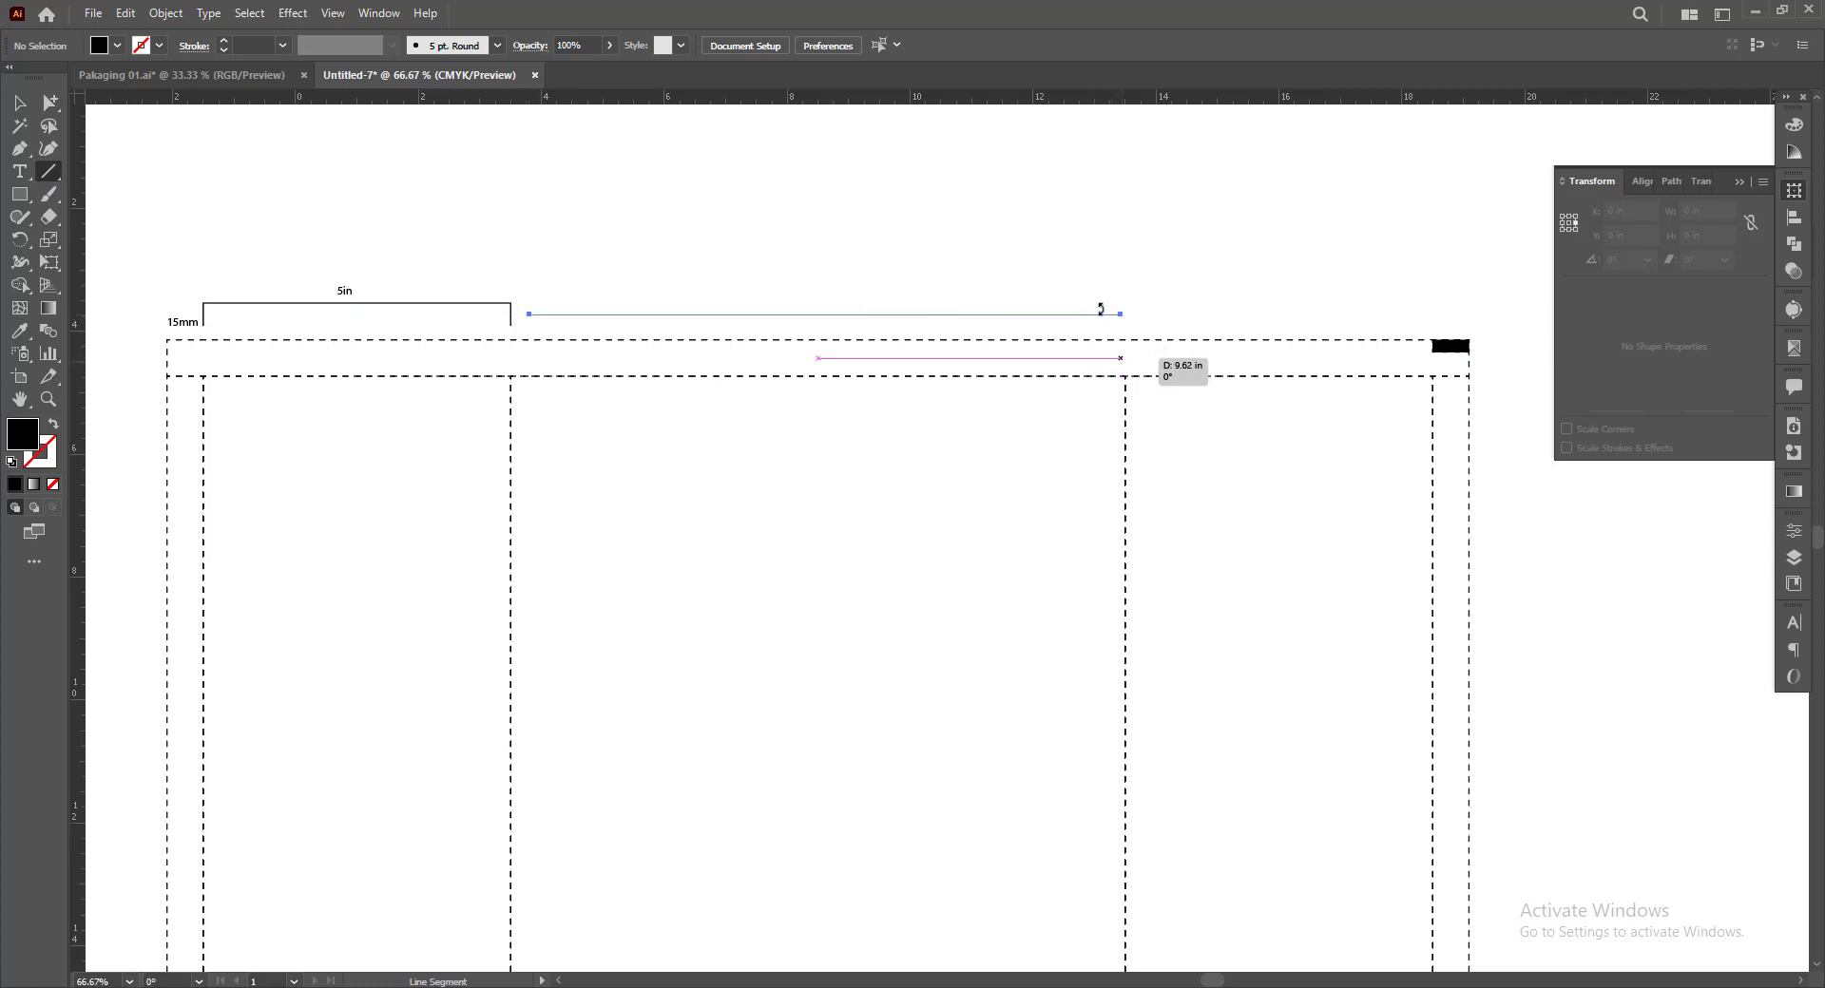
click(19, 331)
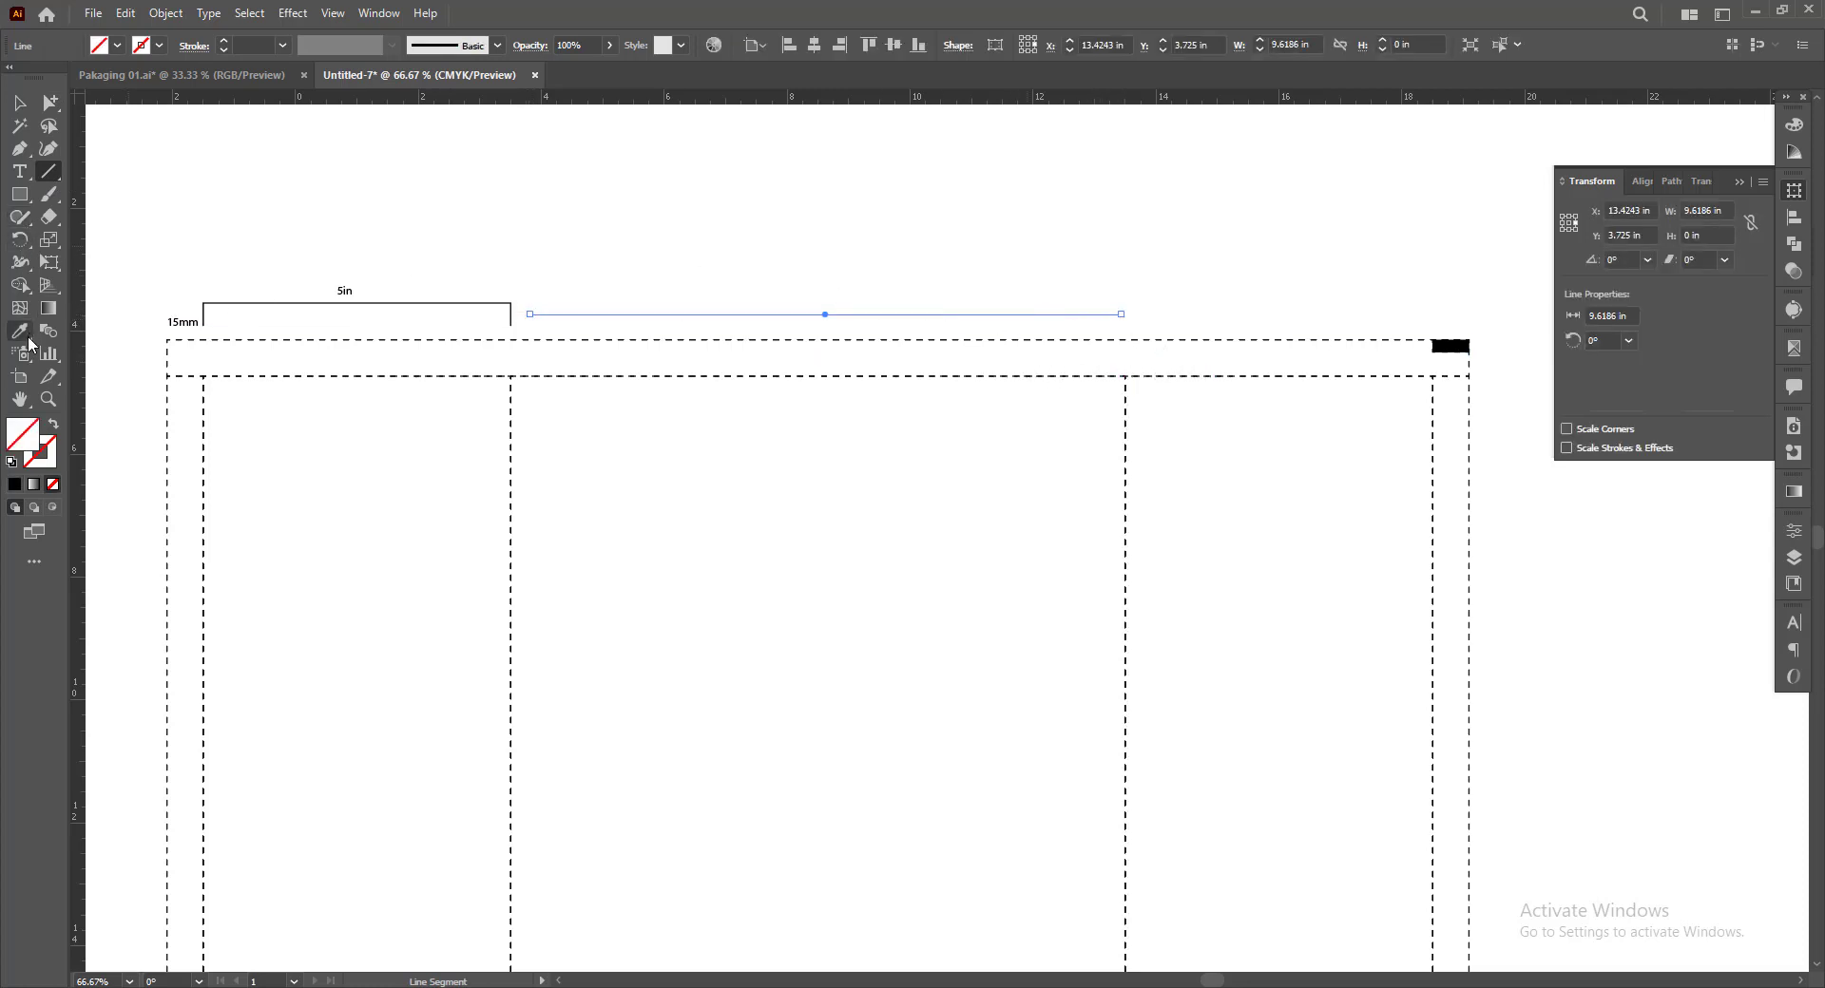
click(373, 302)
key(v)
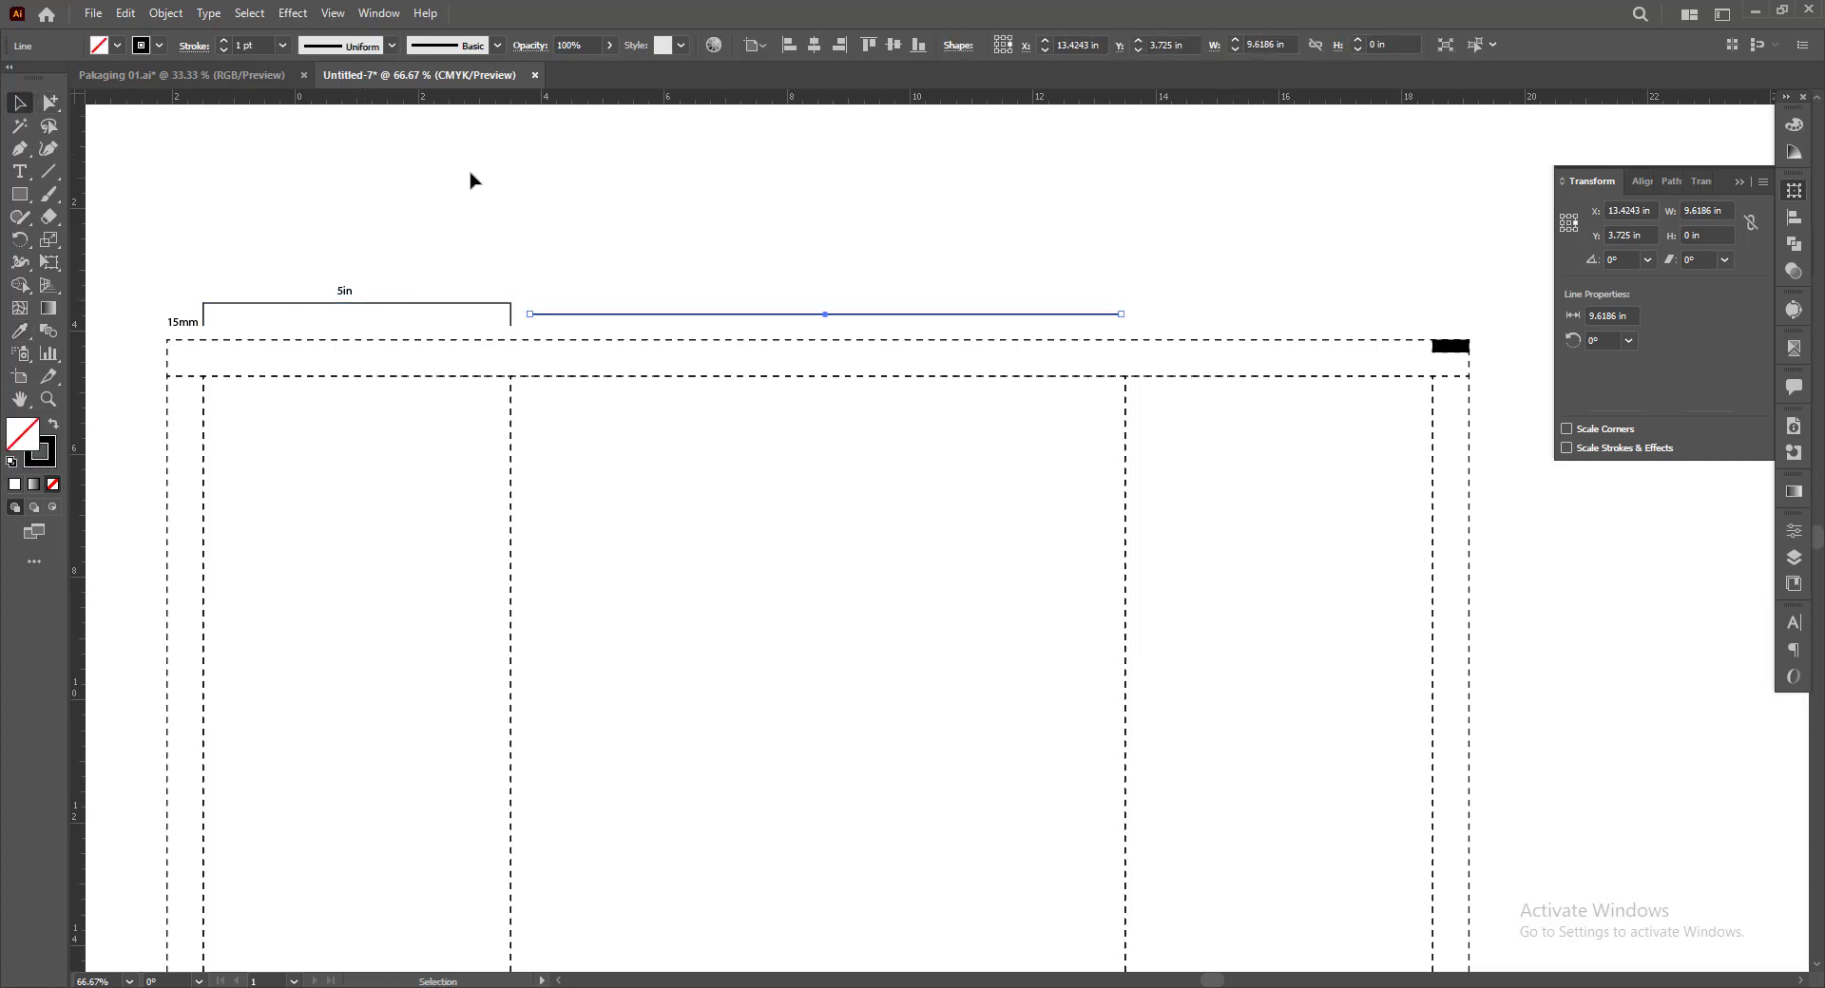
click(469, 181)
Copy the 5in label to above the middle of the main panel's line and change its text to "10in"
scroll(561, 228, up, 1)
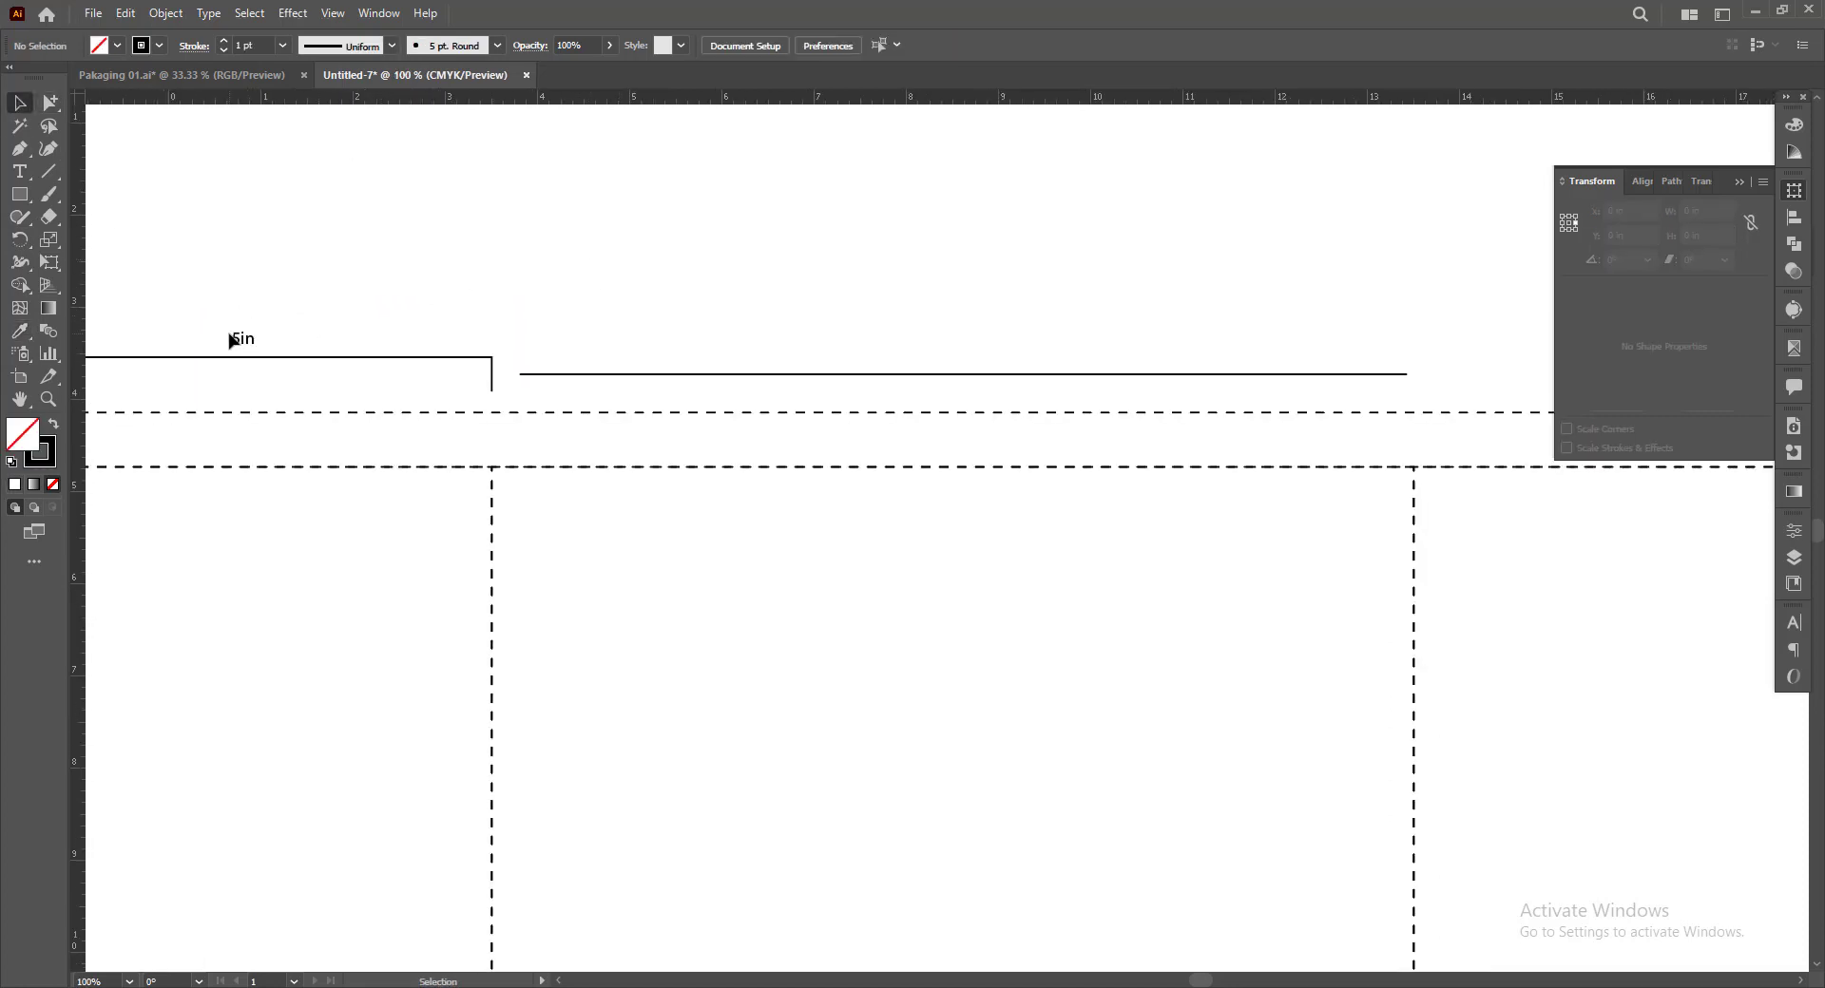
drag(232, 340, 968, 347)
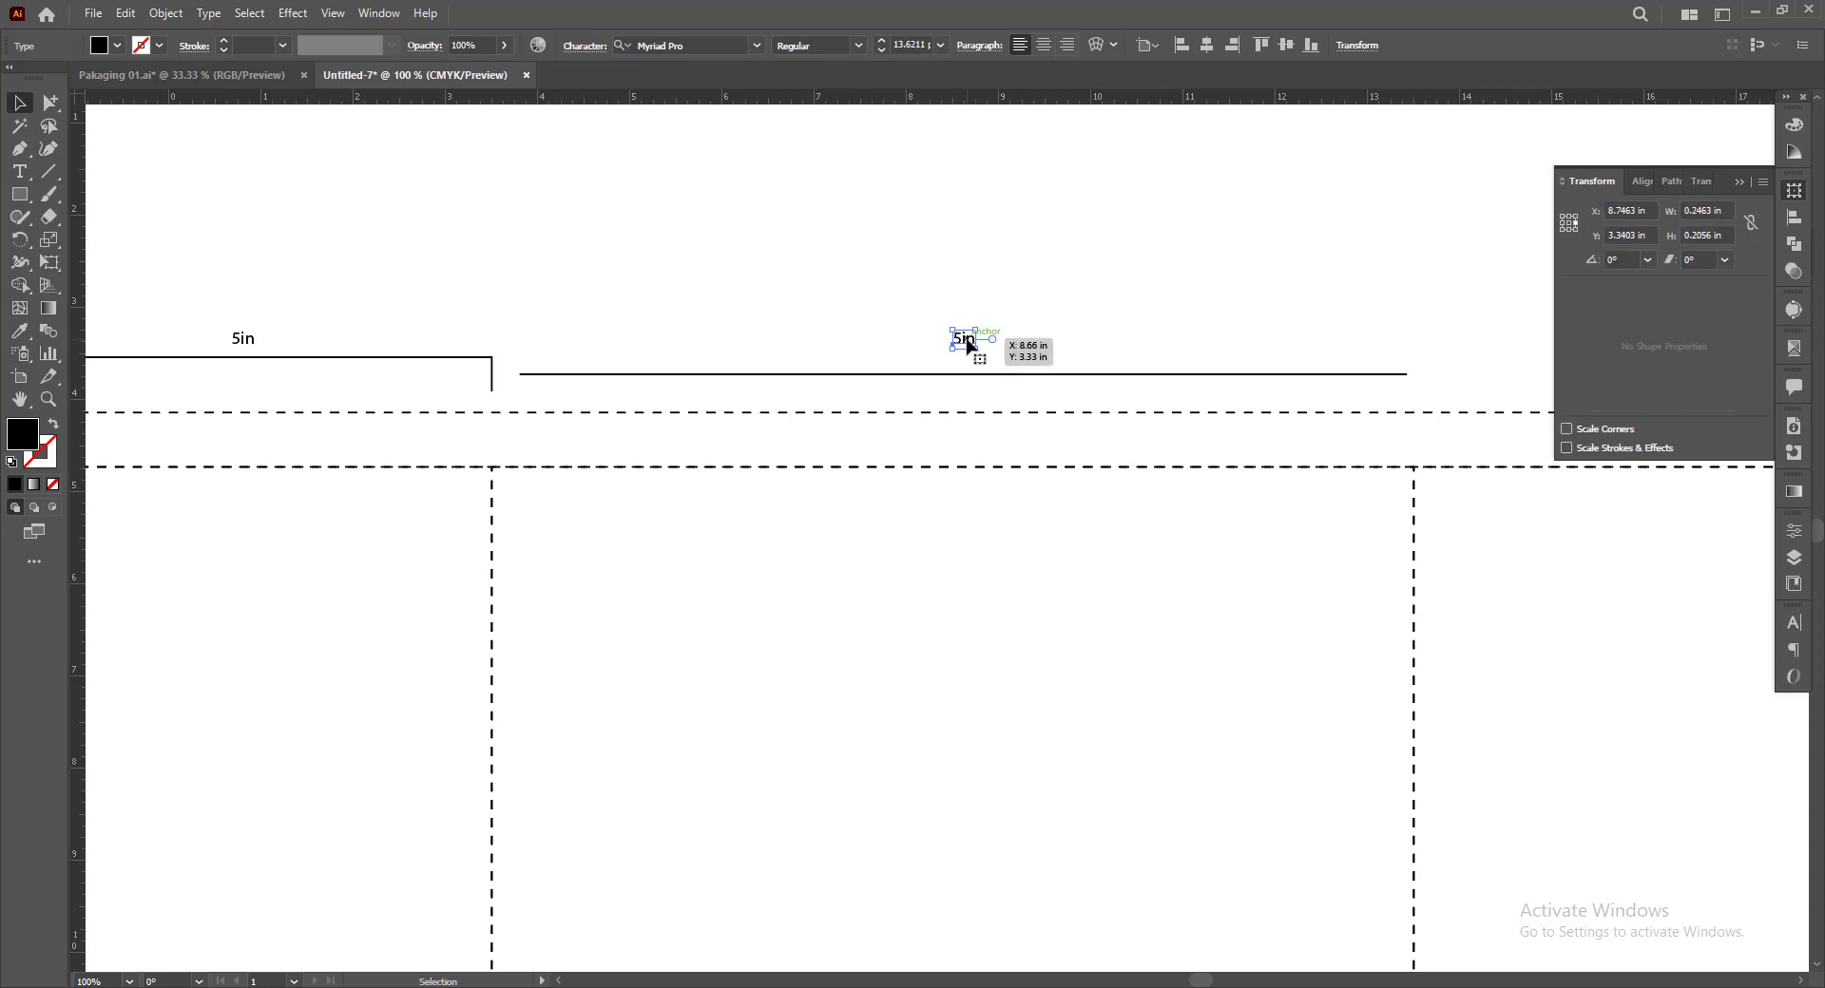
double_click(969, 347)
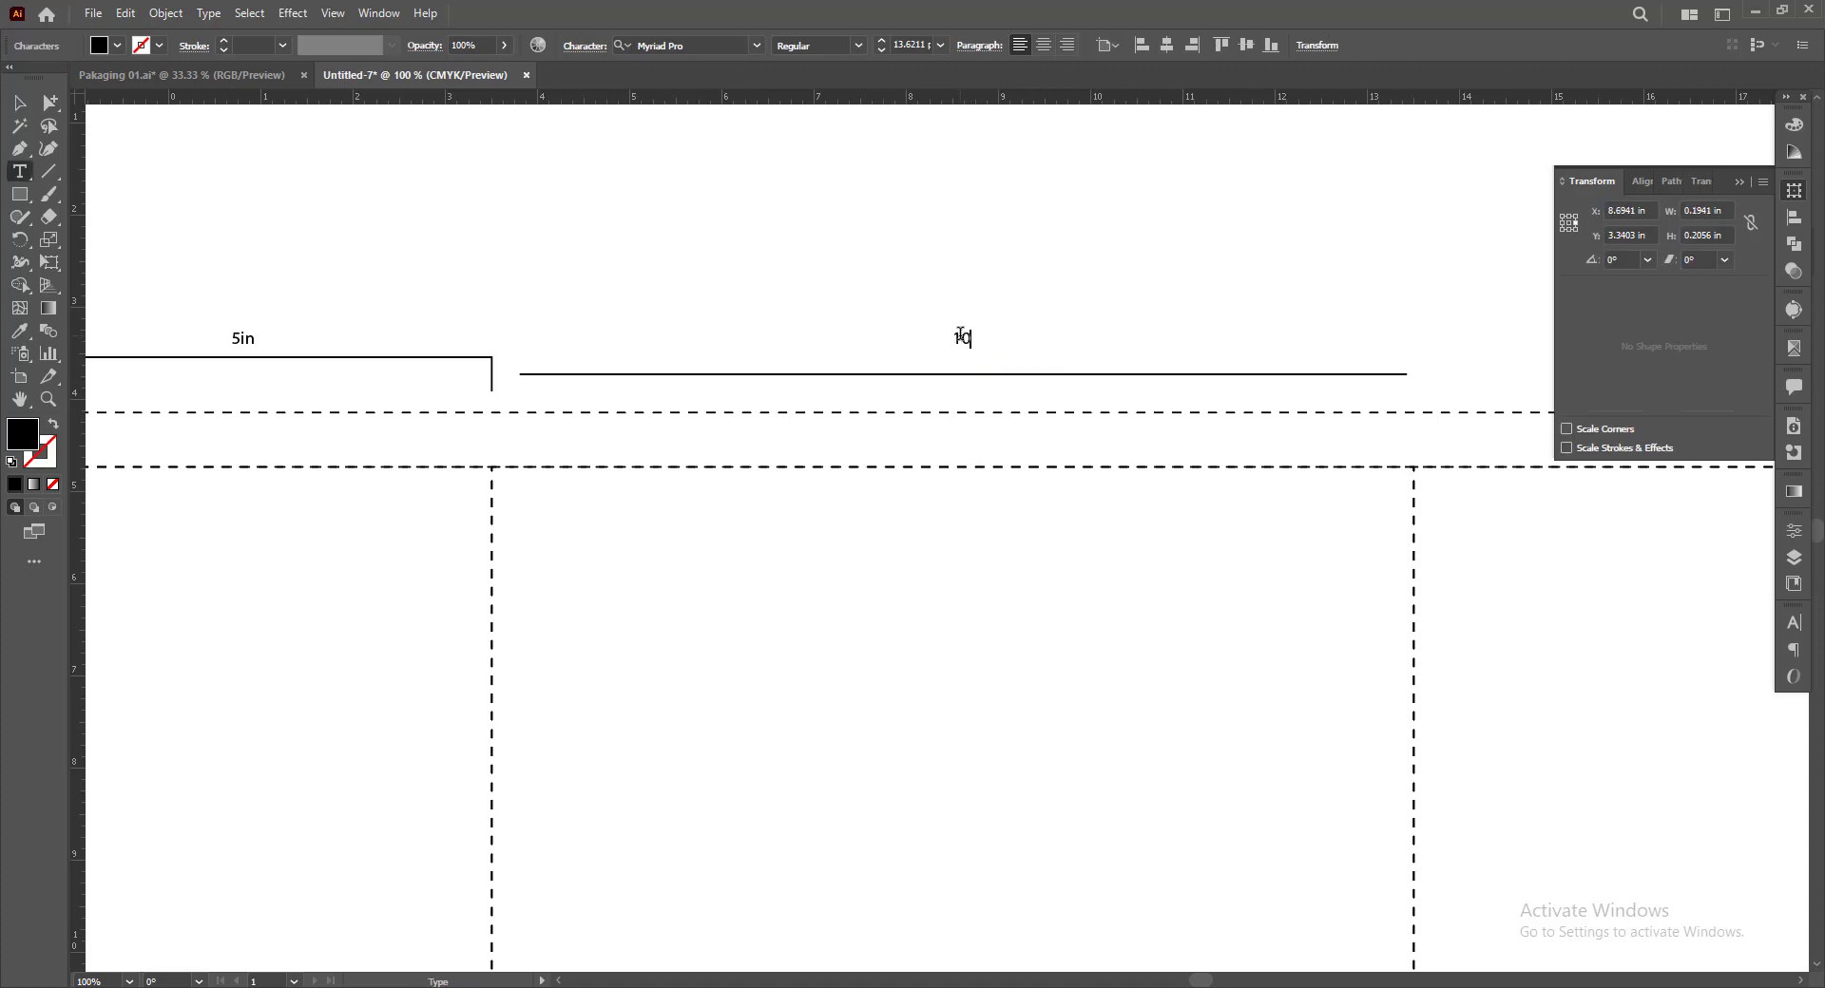
click(21, 105)
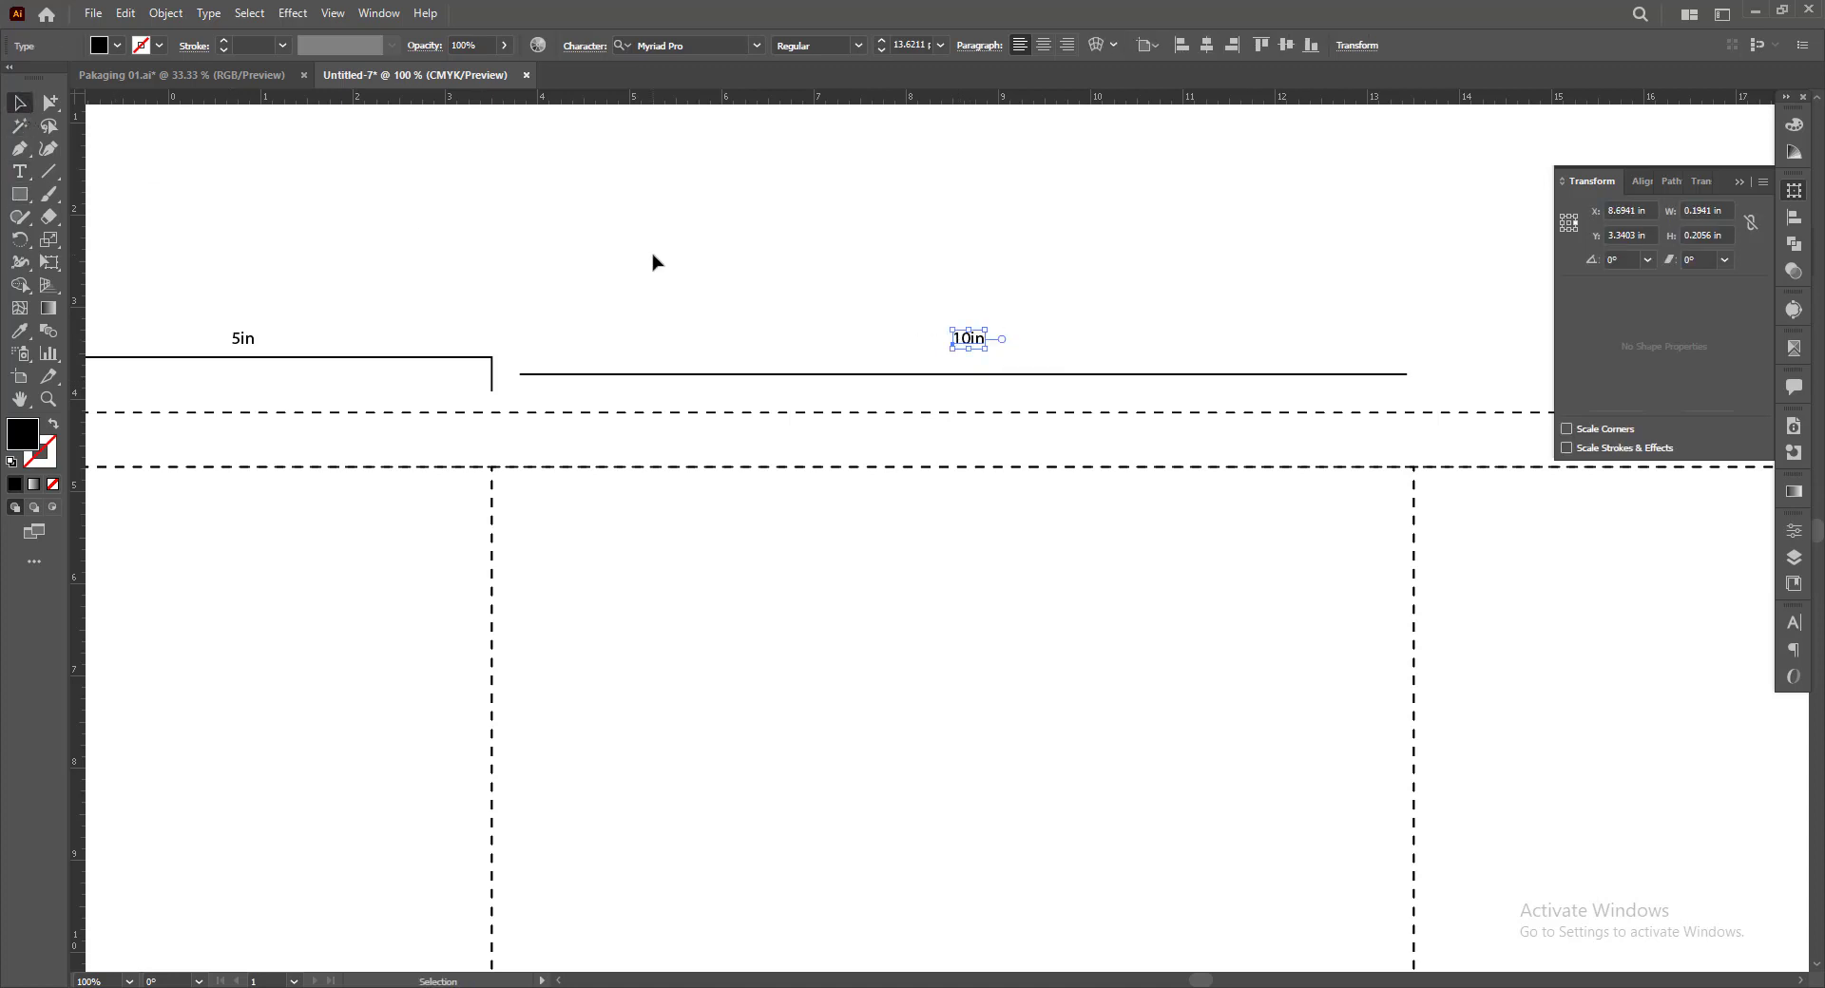
click(653, 261)
Copy the left bracket together with its 5in label to above the right side panel
scroll(658, 255, down, 1)
drag(794, 225, 754, 186)
drag(305, 217, 1251, 361)
scroll(1018, 196, right, 1)
drag(803, 231, 792, 193)
click(746, 169)
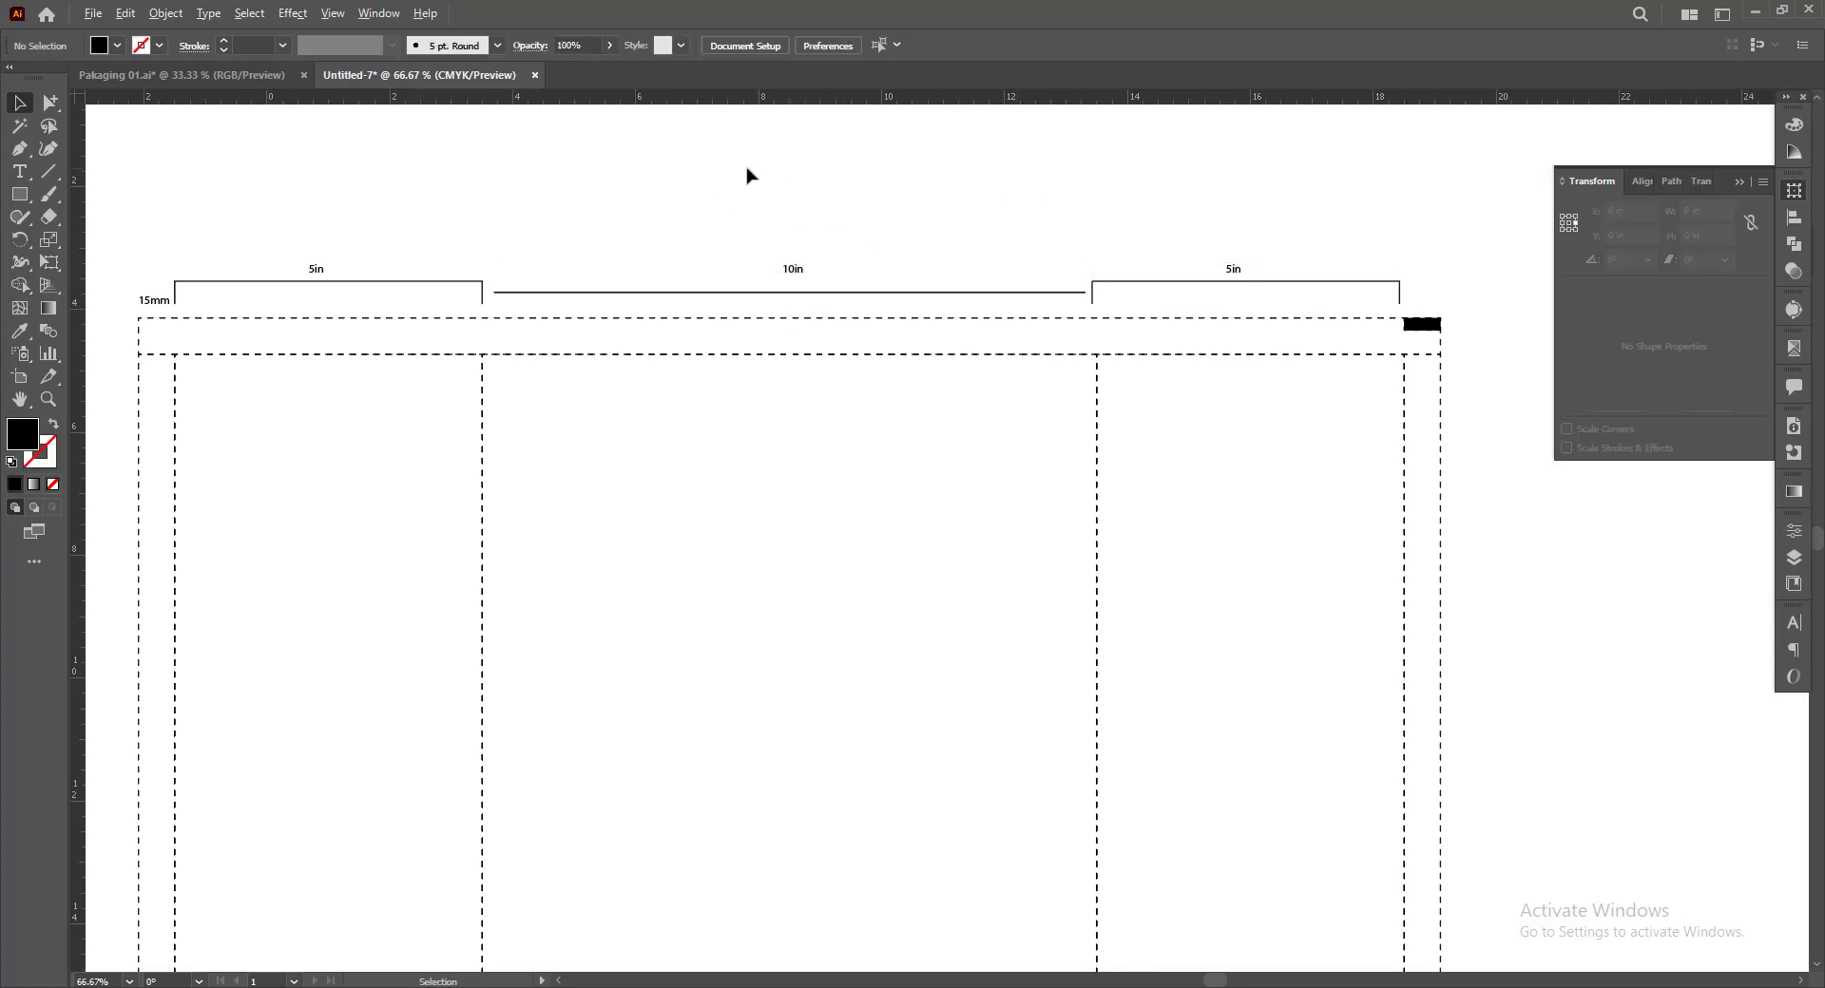
Copy the 15mm label to above the right flap and line it up with the flap's inner fold line
scroll(746, 176, down, 1)
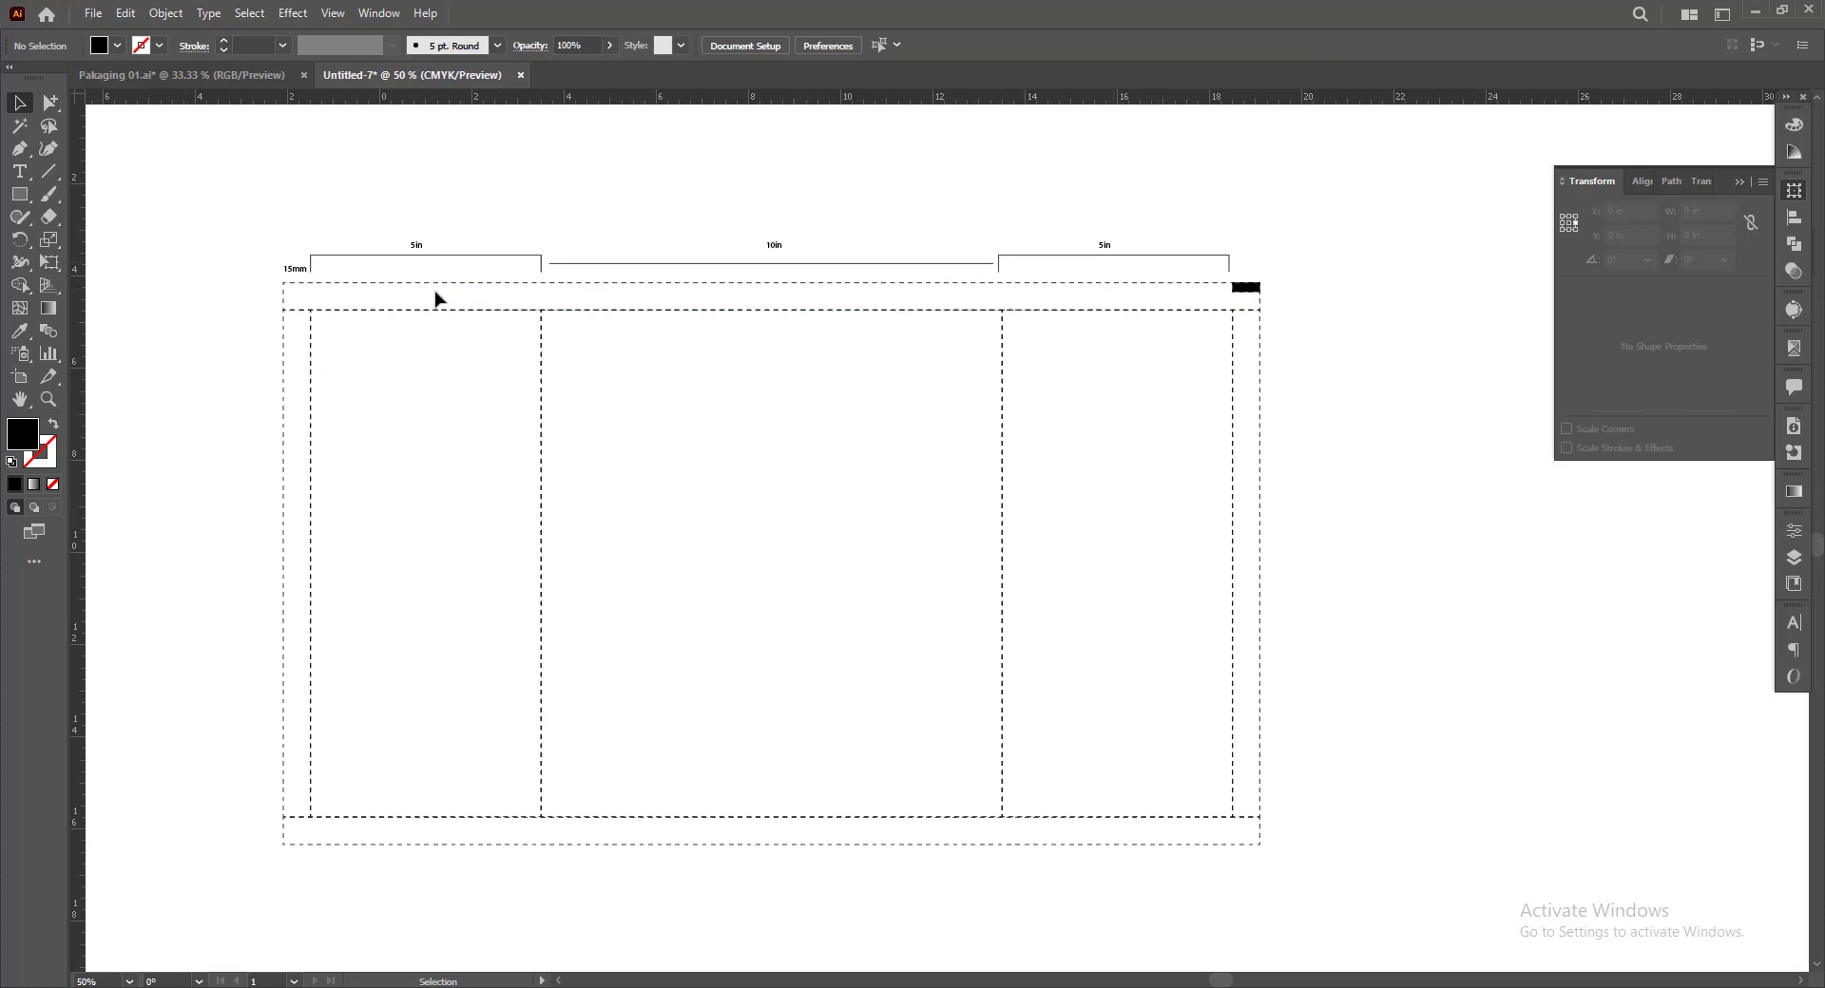
drag(291, 270, 1251, 333)
click(1385, 374)
scroll(1275, 237, up, 5)
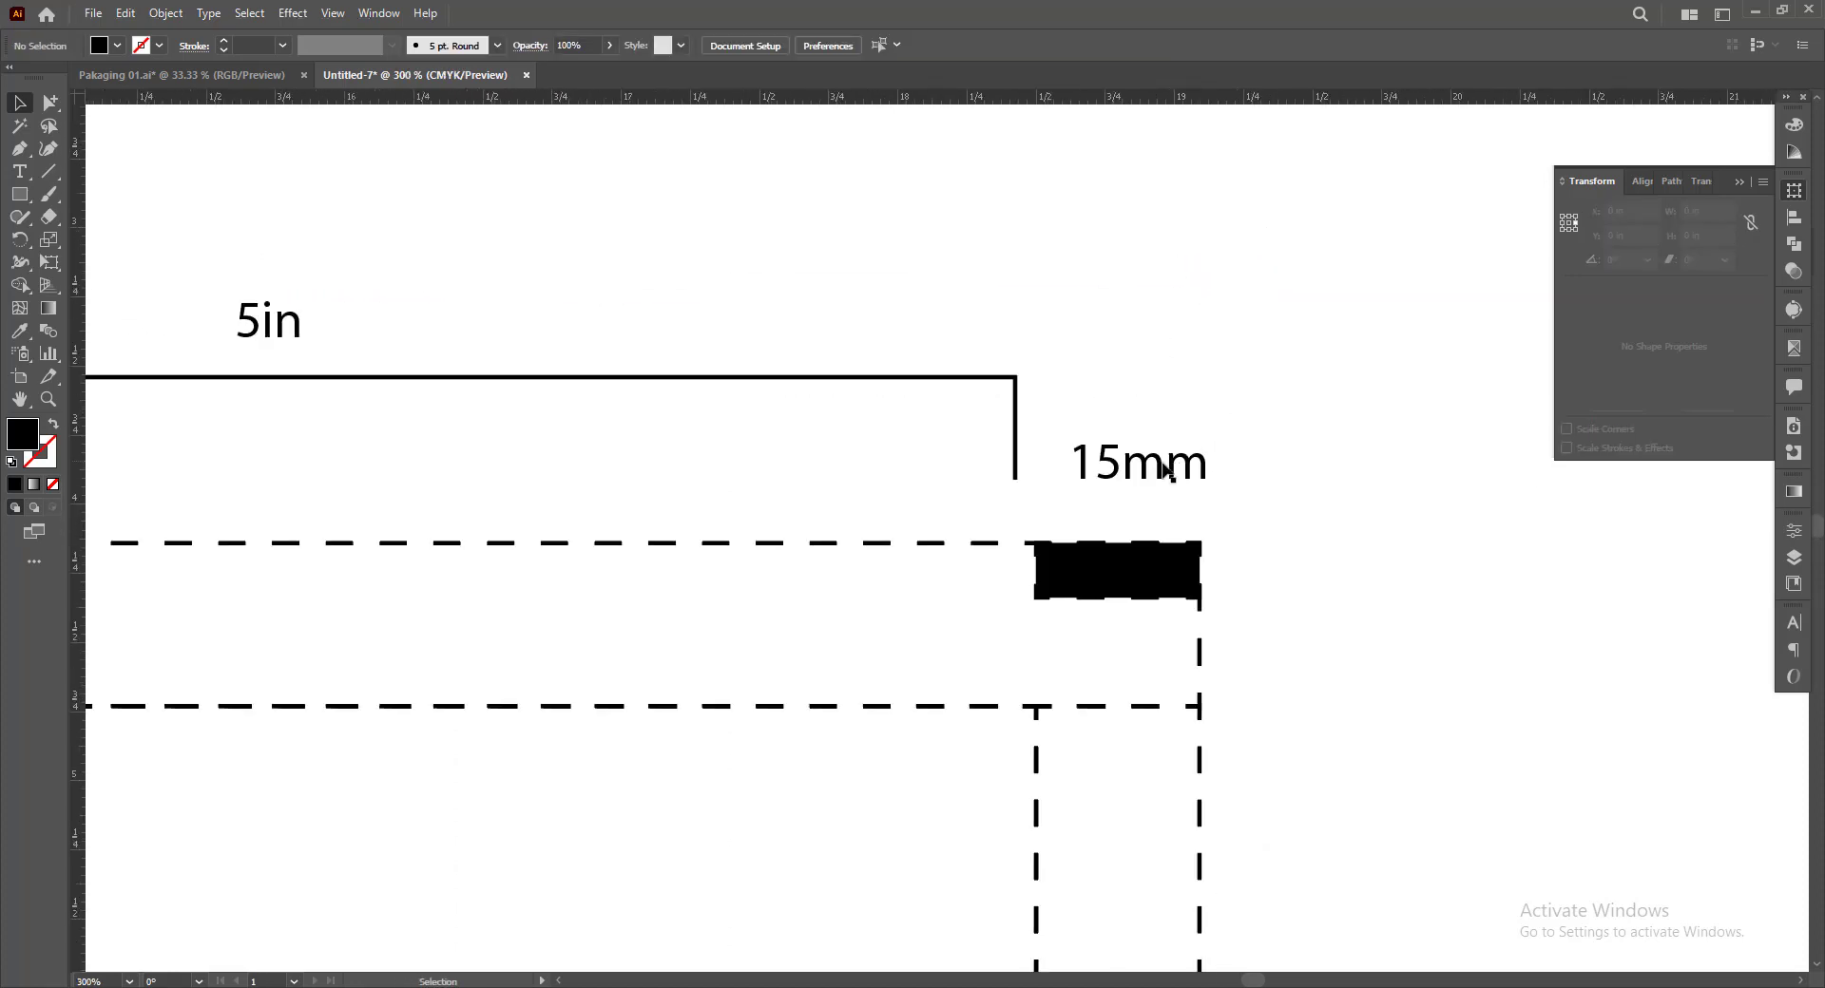
drag(1167, 470, 1132, 471)
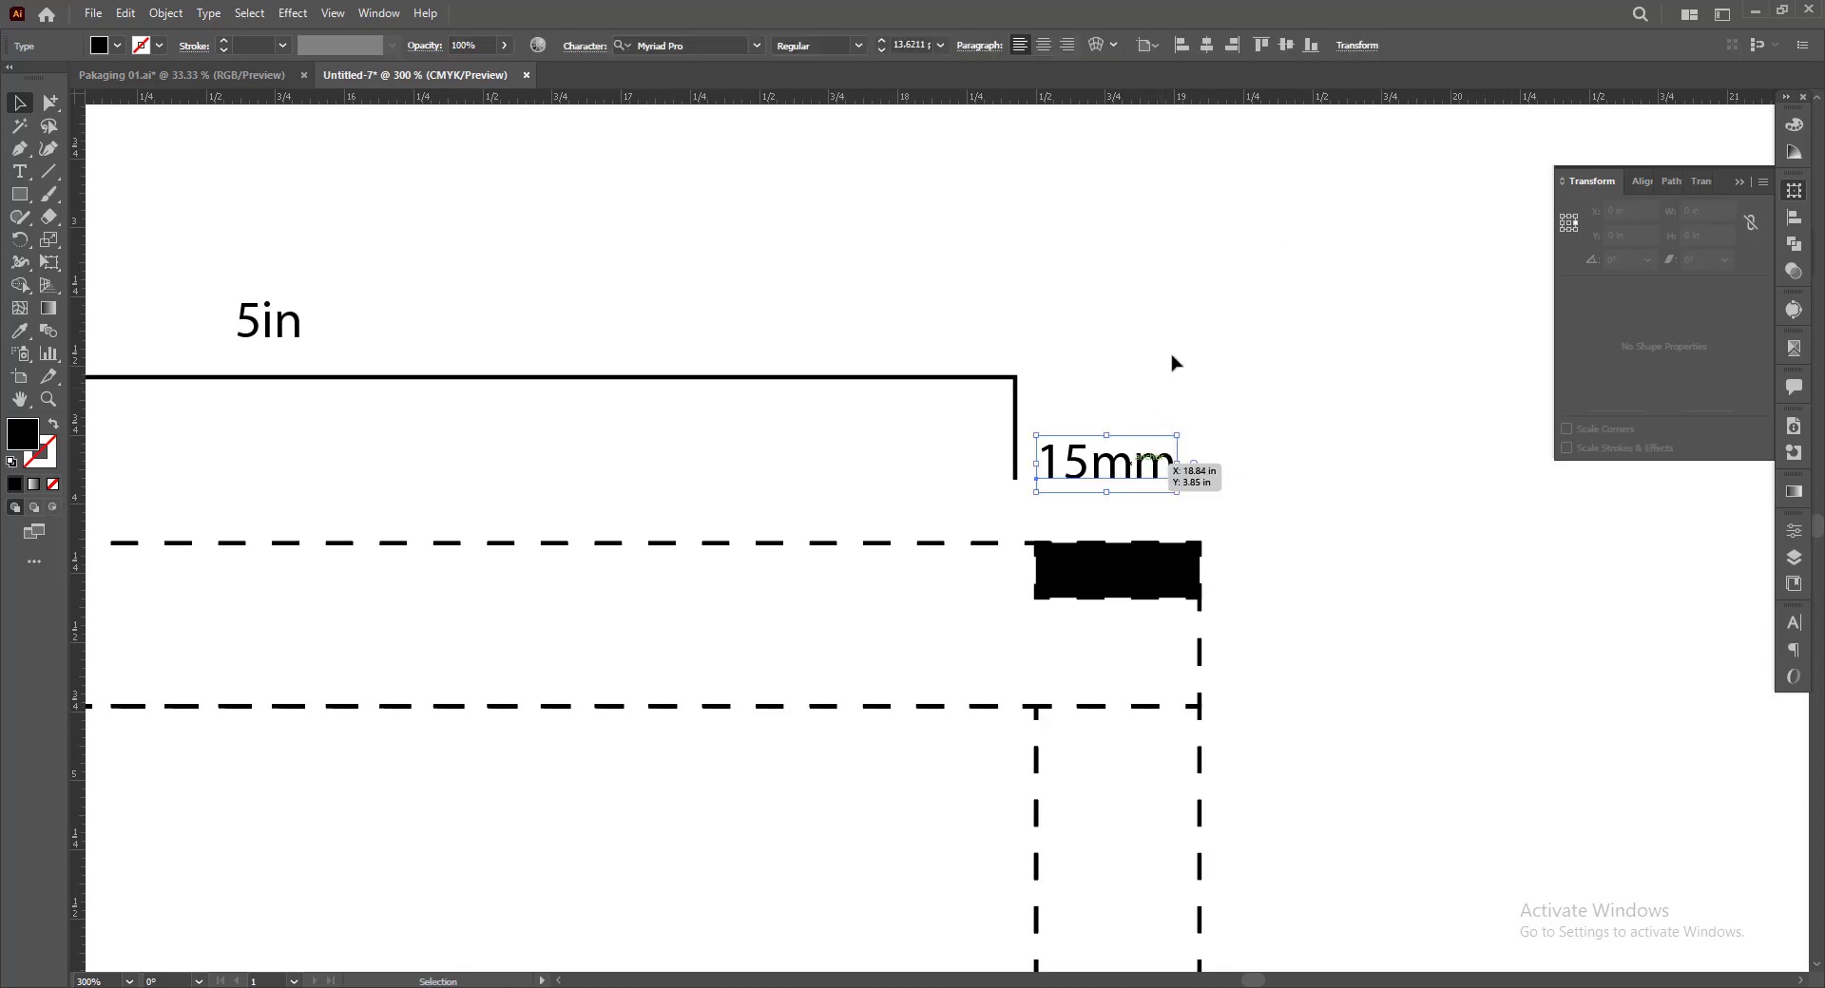
click(1174, 361)
Select the whole dieline group and switch the document's ruler units to millimetres
scroll(1230, 366, down, 4)
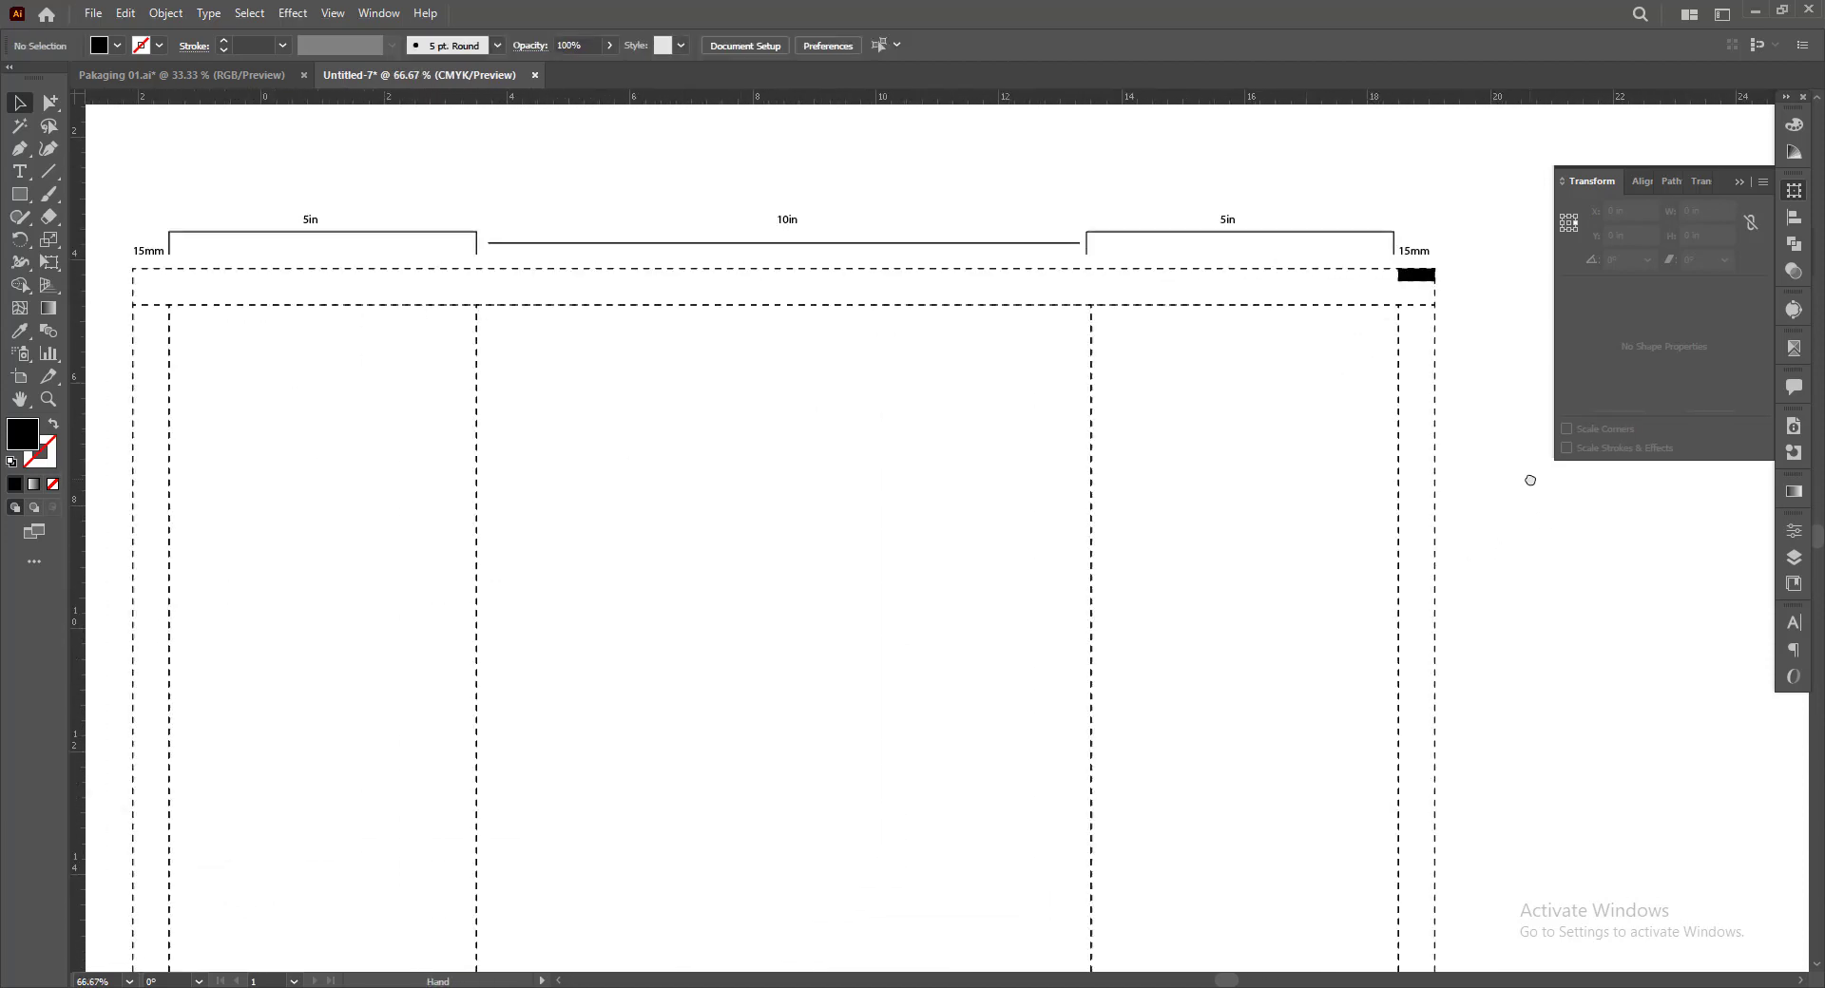
scroll(1108, 383, down, 1)
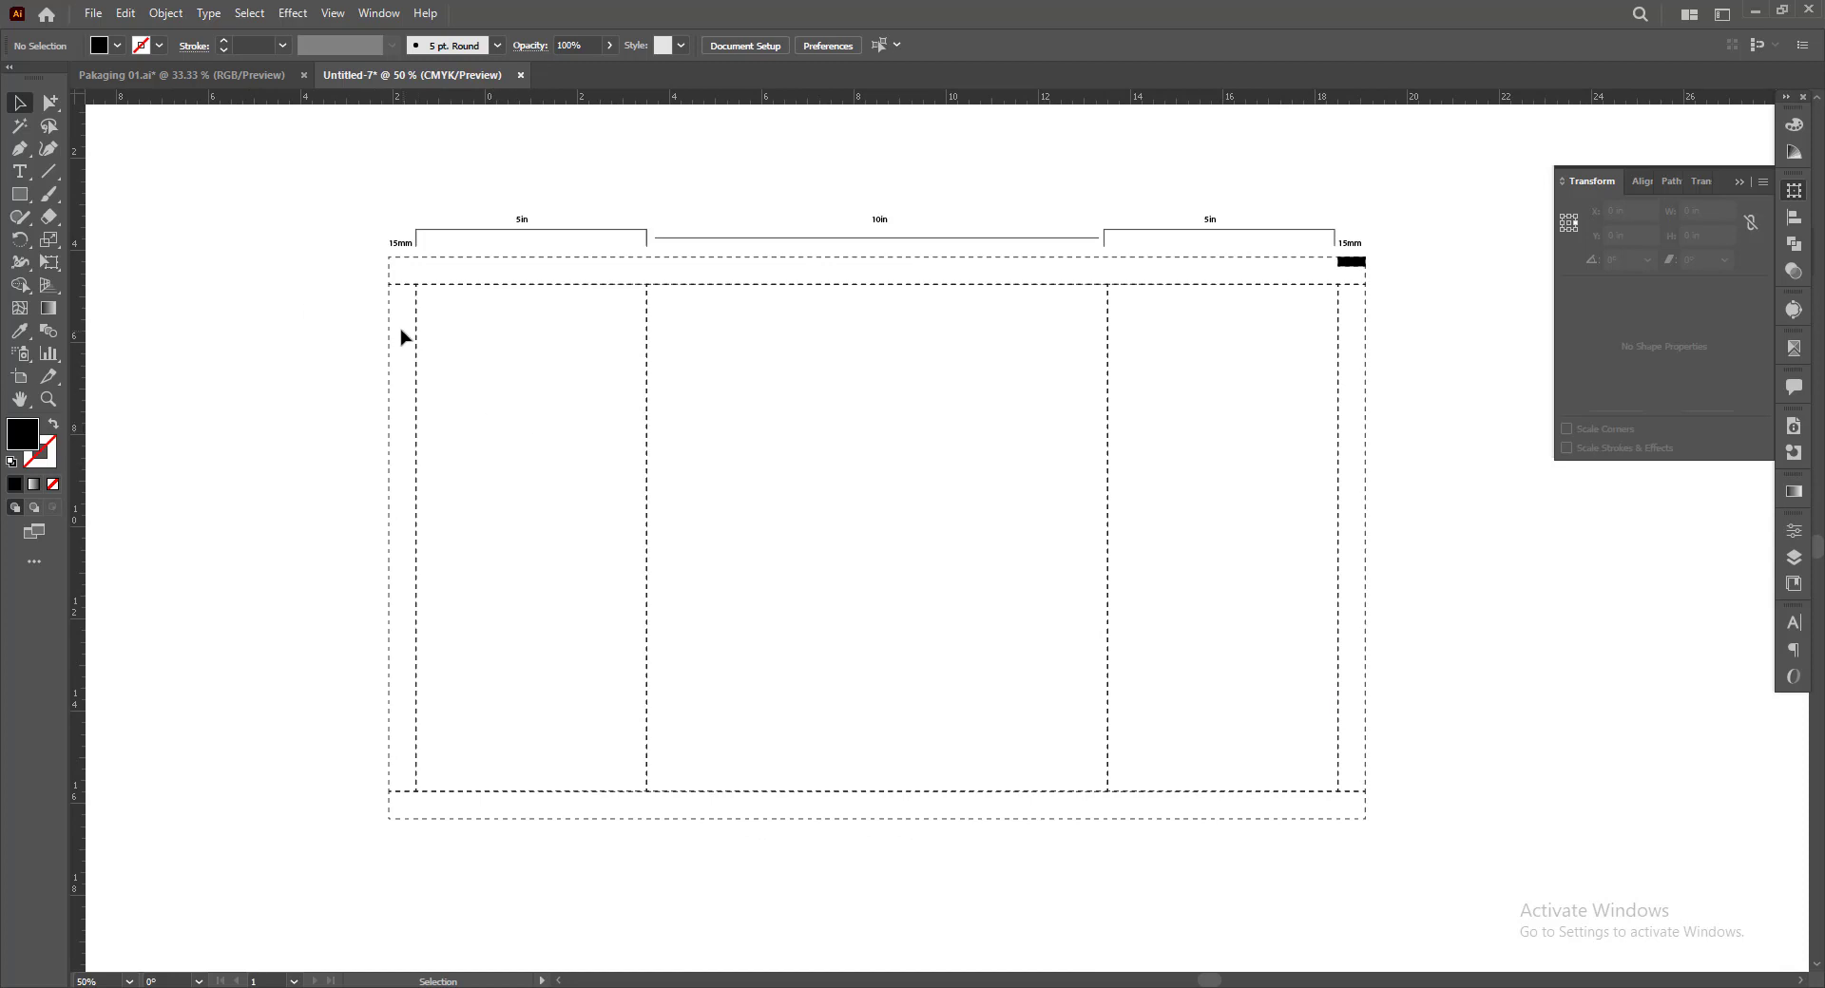
click(389, 327)
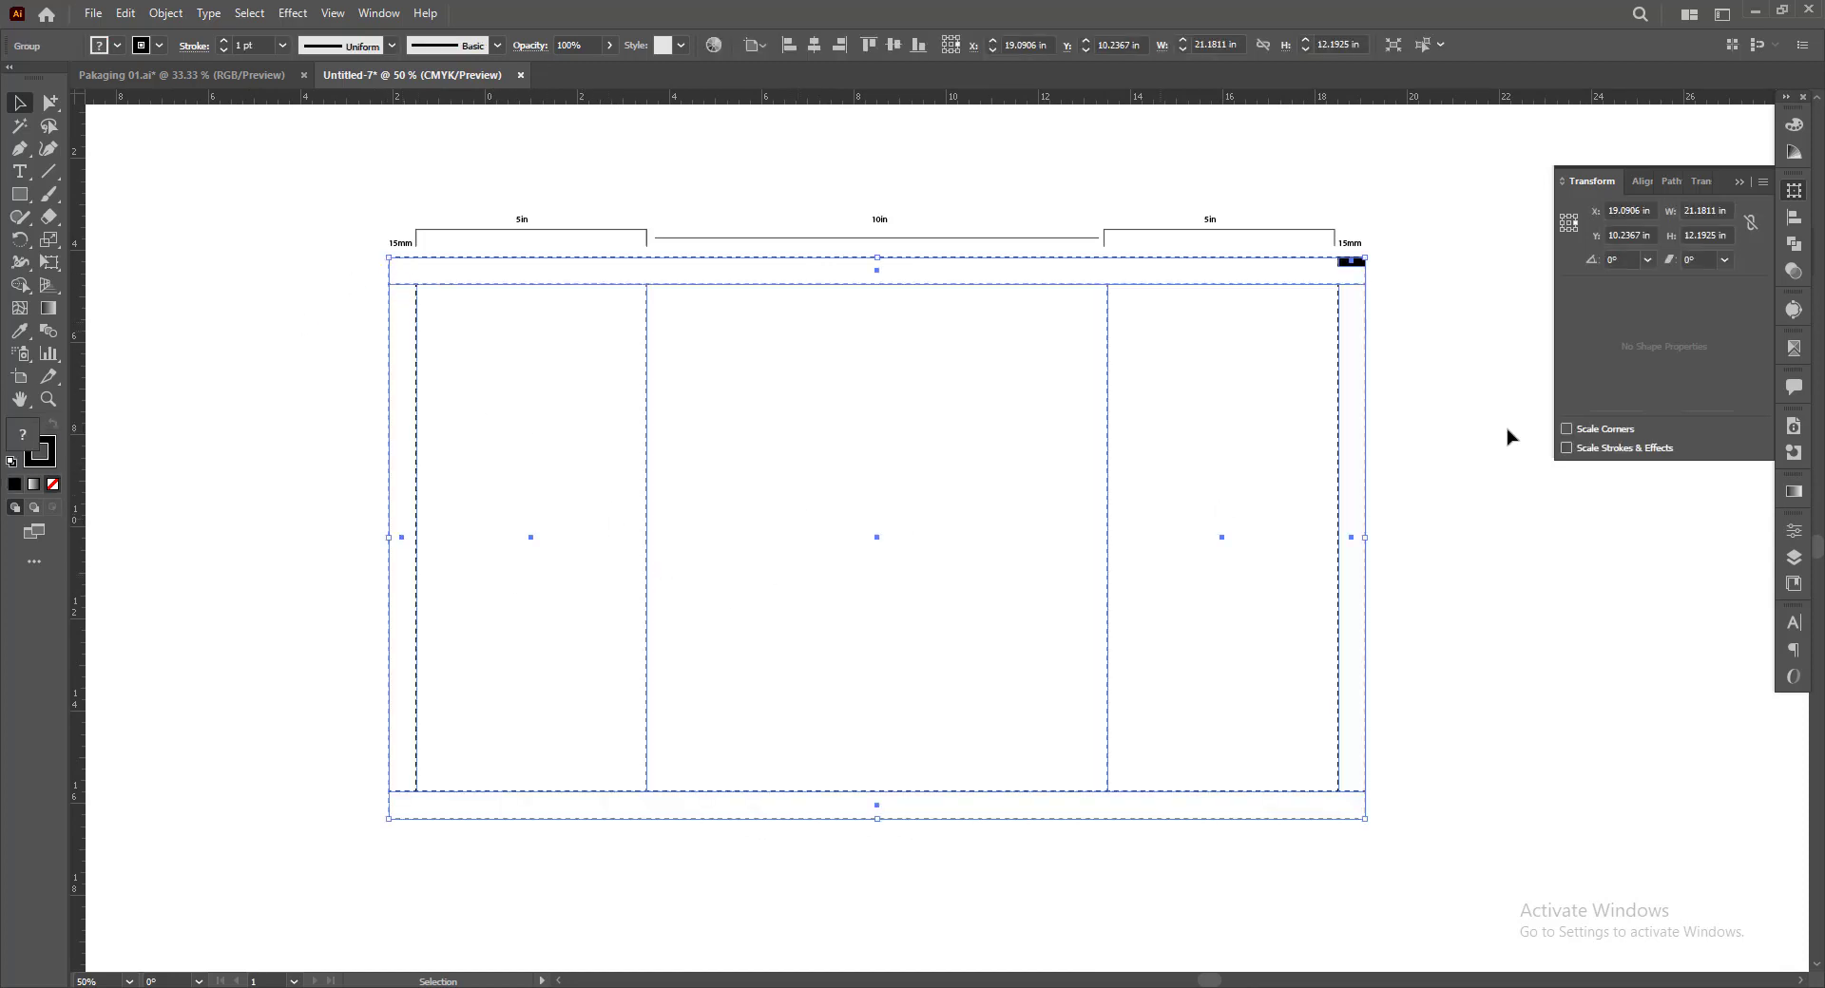
right_click(1359, 101)
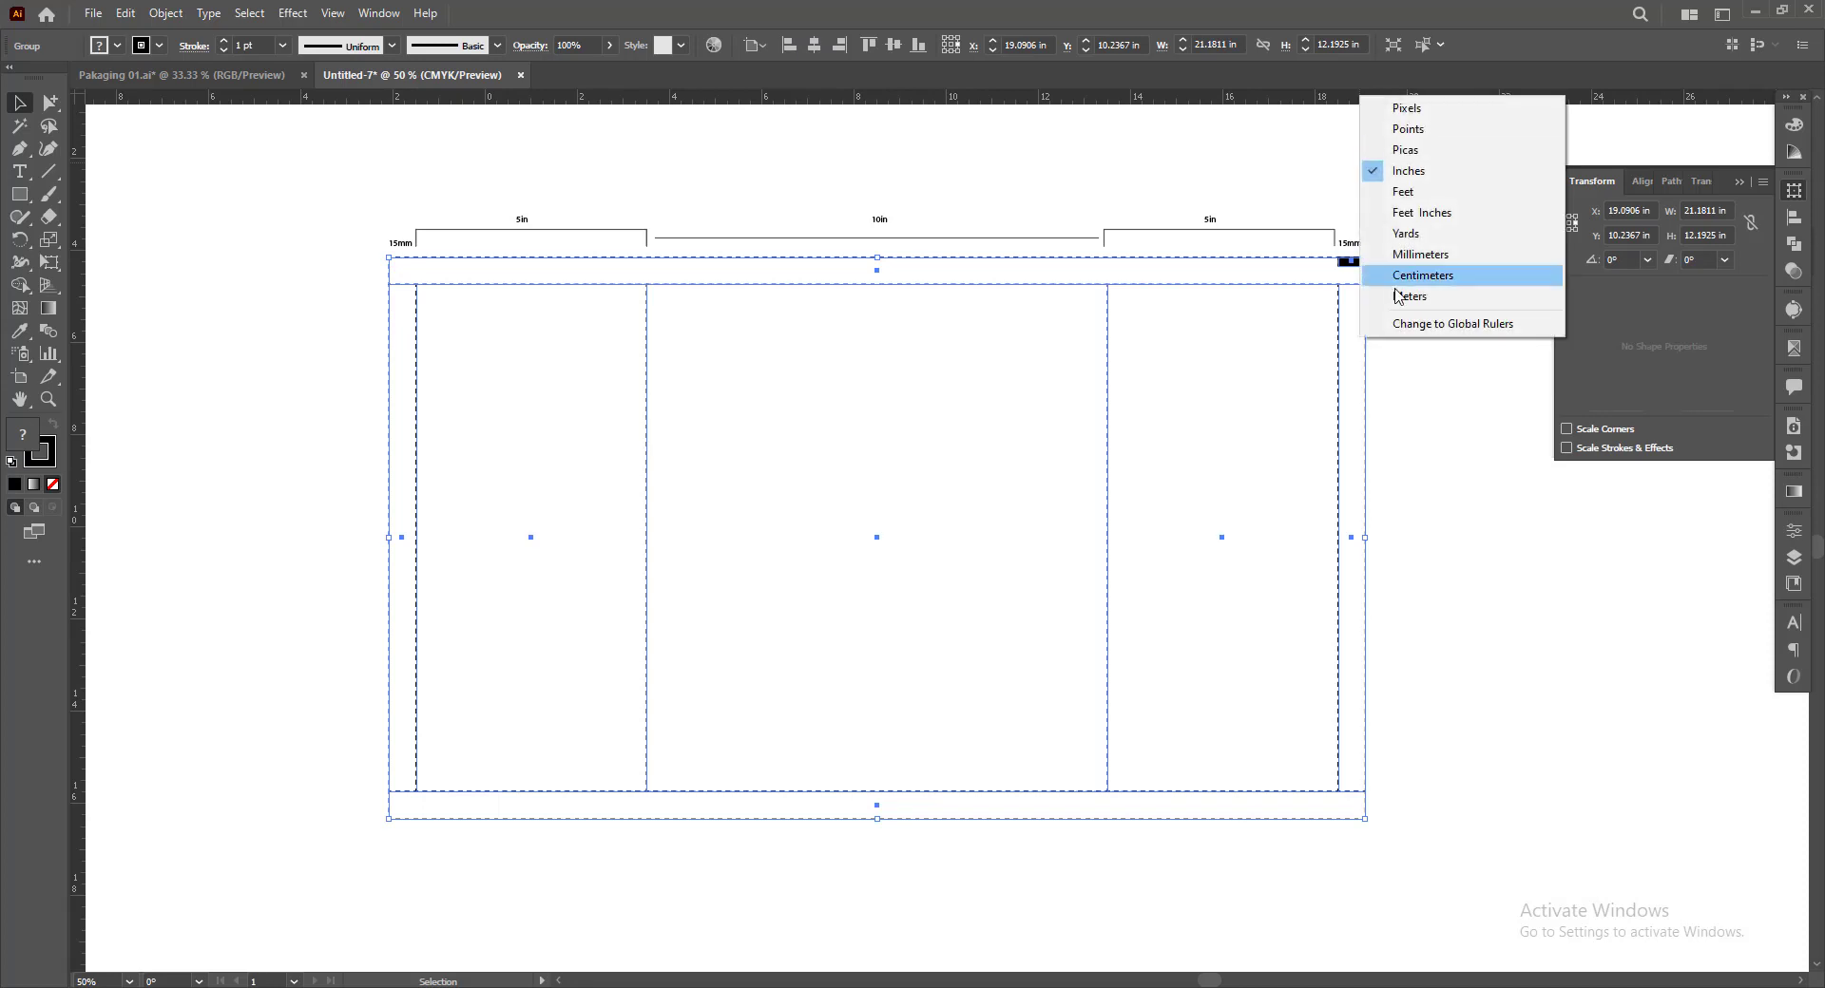
click(1397, 249)
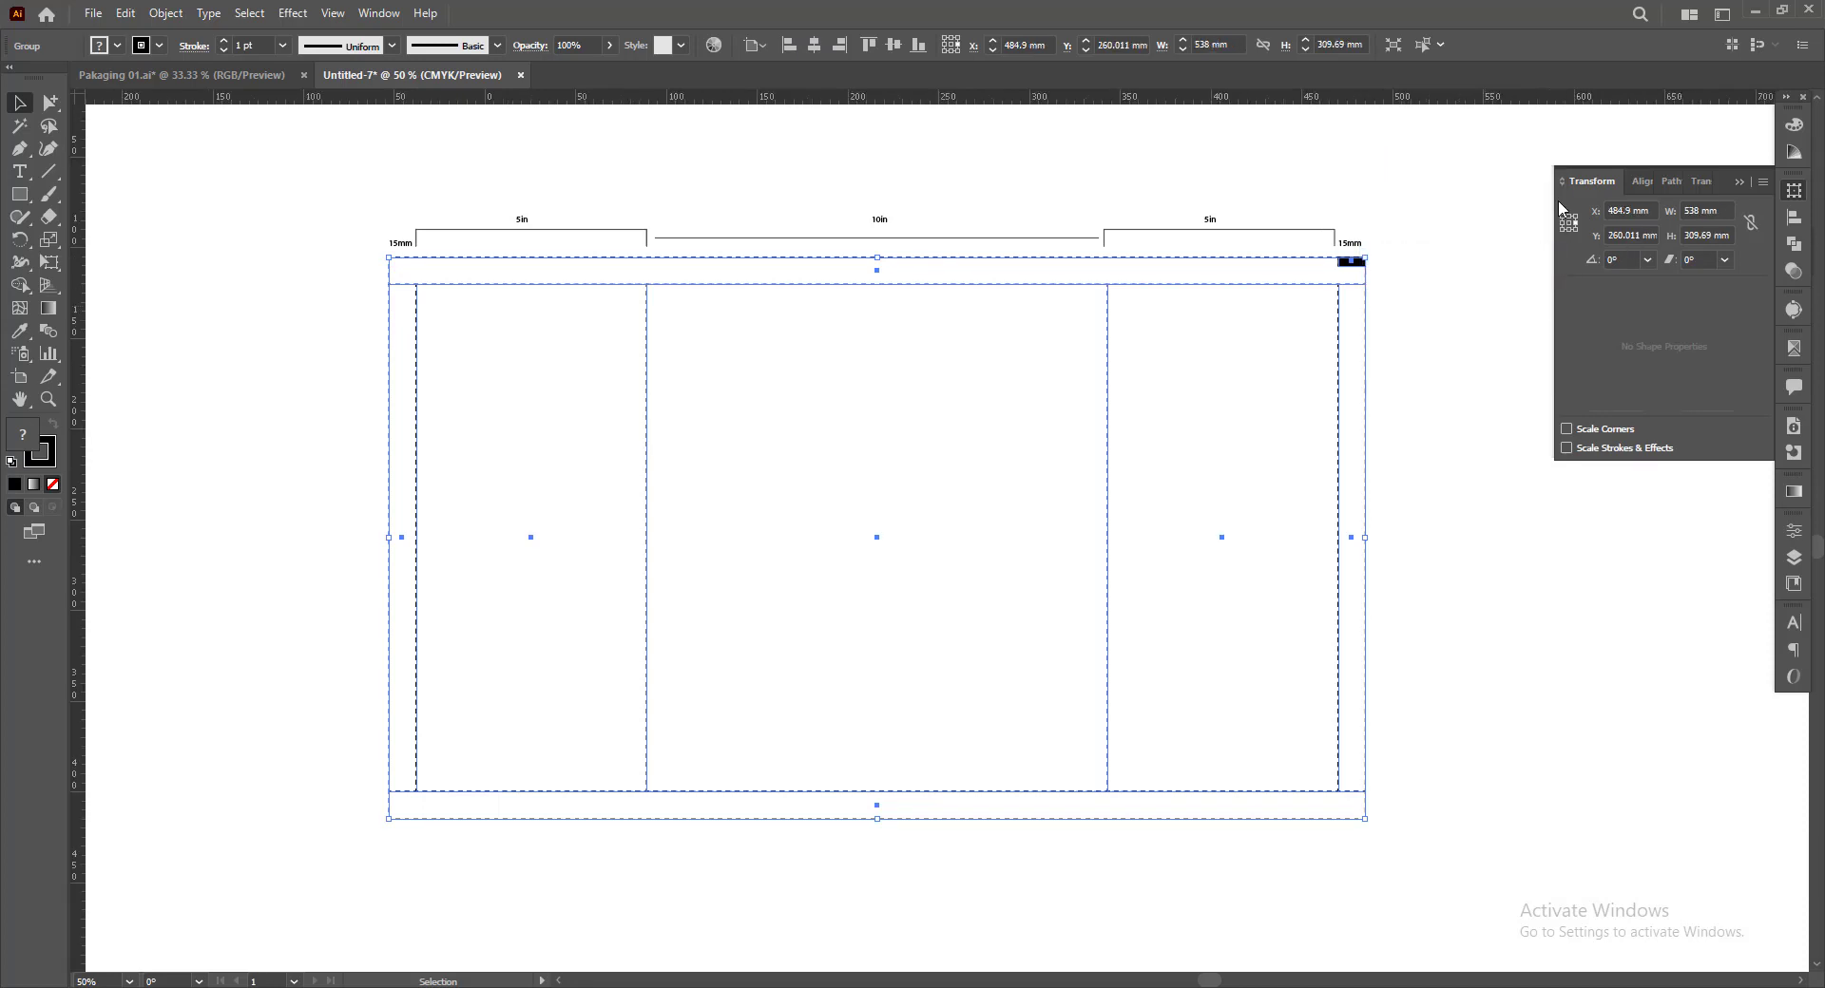
Copy the dieline's overall height value and paste it as a "309.69 mm" text label beside the dieline's left edge
triple_click(1690, 234)
key(ctrl+c)
click(352, 485)
click(20, 172)
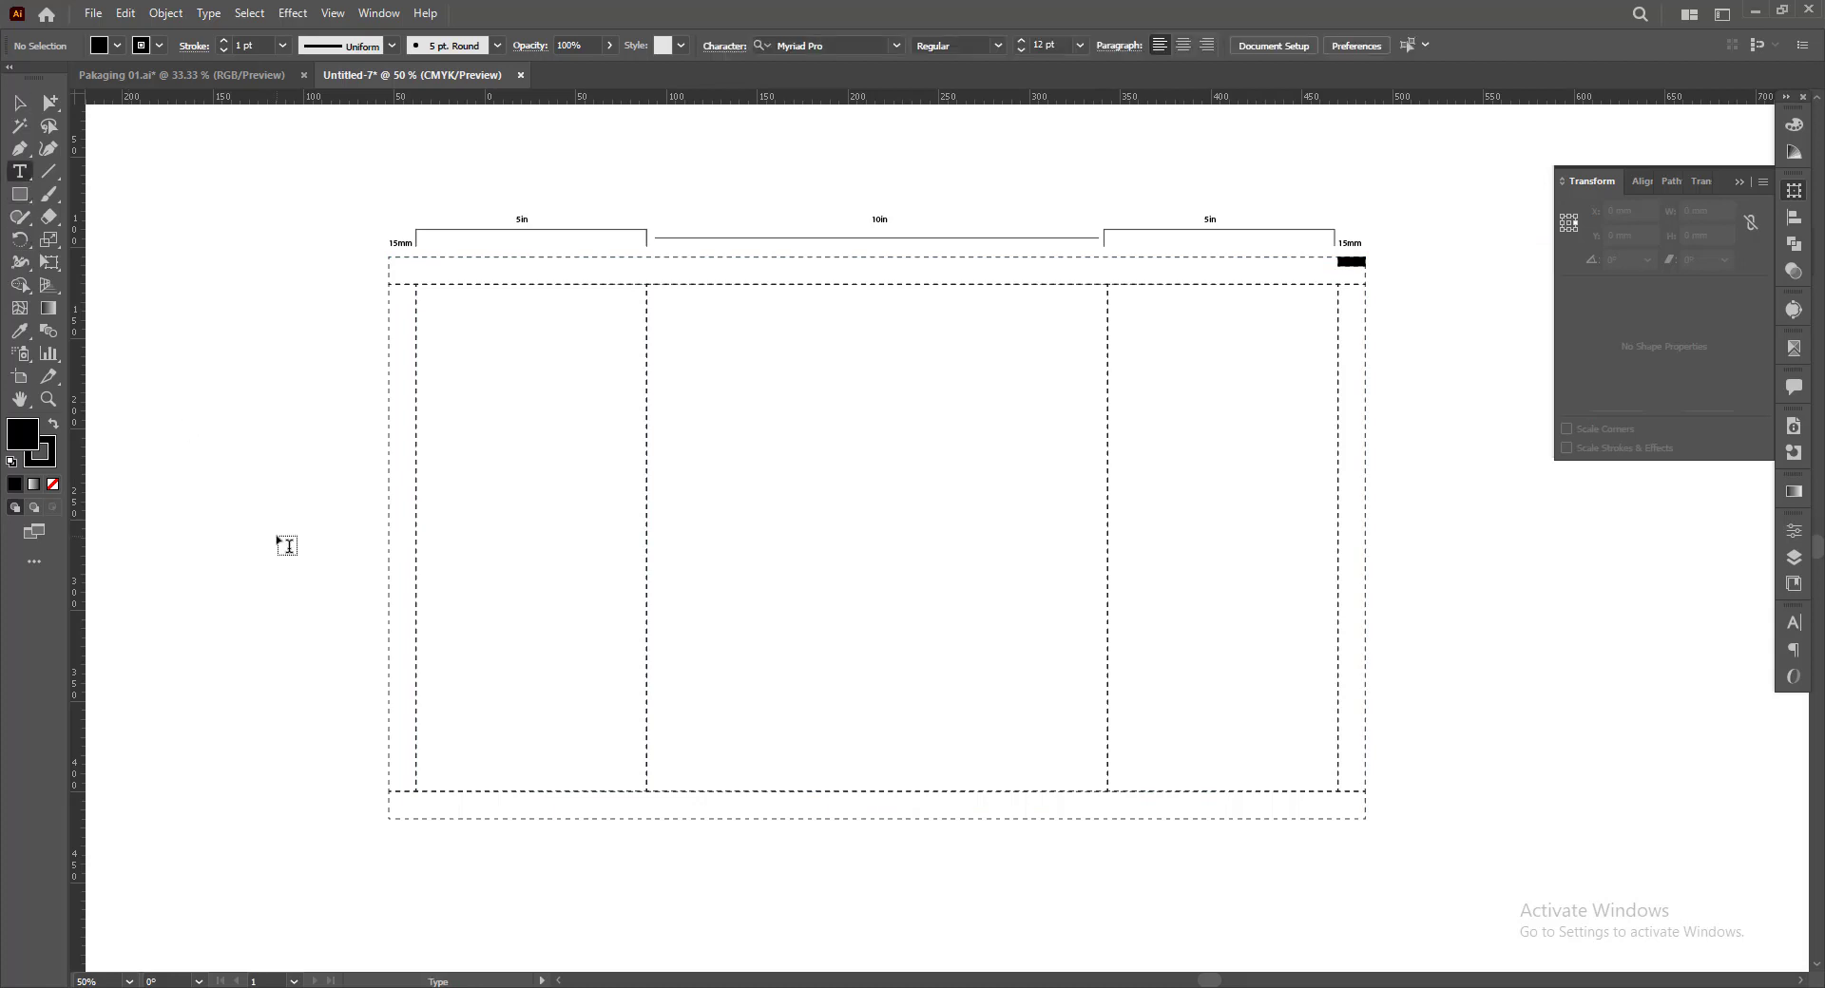
click(279, 537)
key(ctrl+v)
key(Escape)
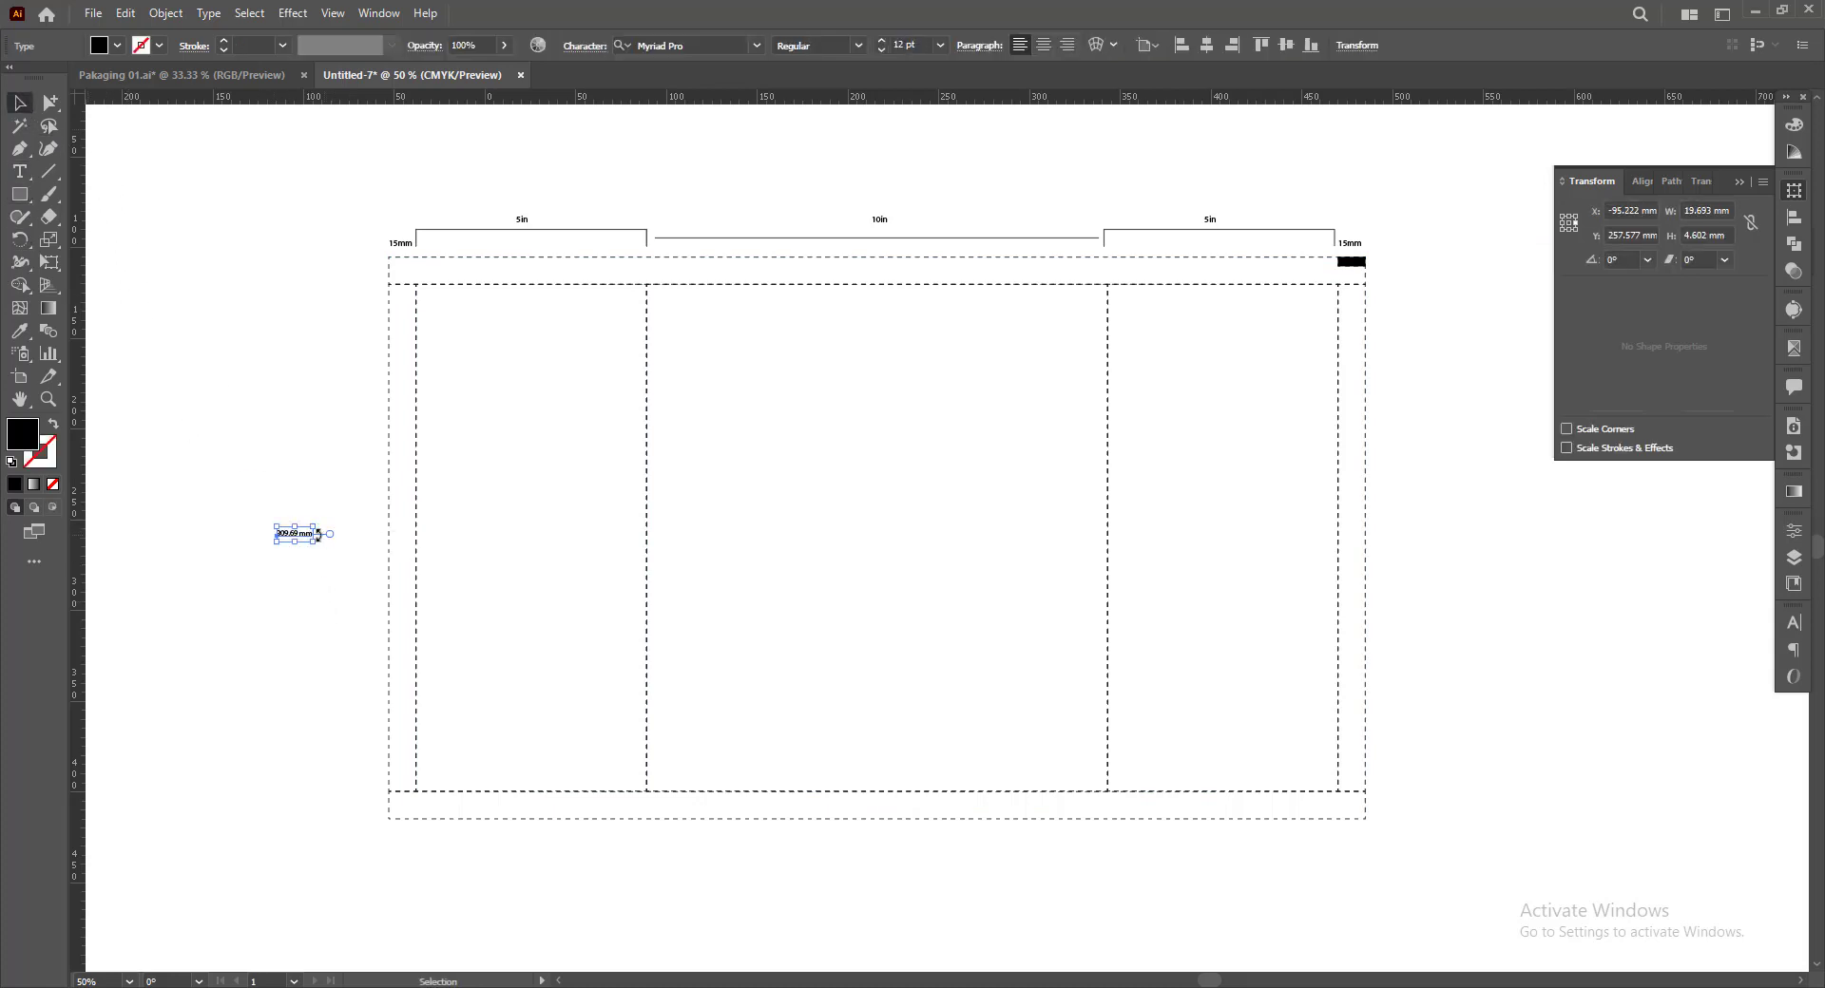
Rotate the 309.69 mm label to read vertically, enlarge it to about 42 pt and place it beside the left flap
drag(318, 534, 323, 436)
scroll(343, 532, up, 1)
mouse_move(341, 532)
mouse_down()
mouse_move(364, 539)
mouse_move(347, 564)
mouse_up()
click(203, 485)
scroll(287, 466, down, 1)
click(287, 466)
drag(872, 817, 813, 811)
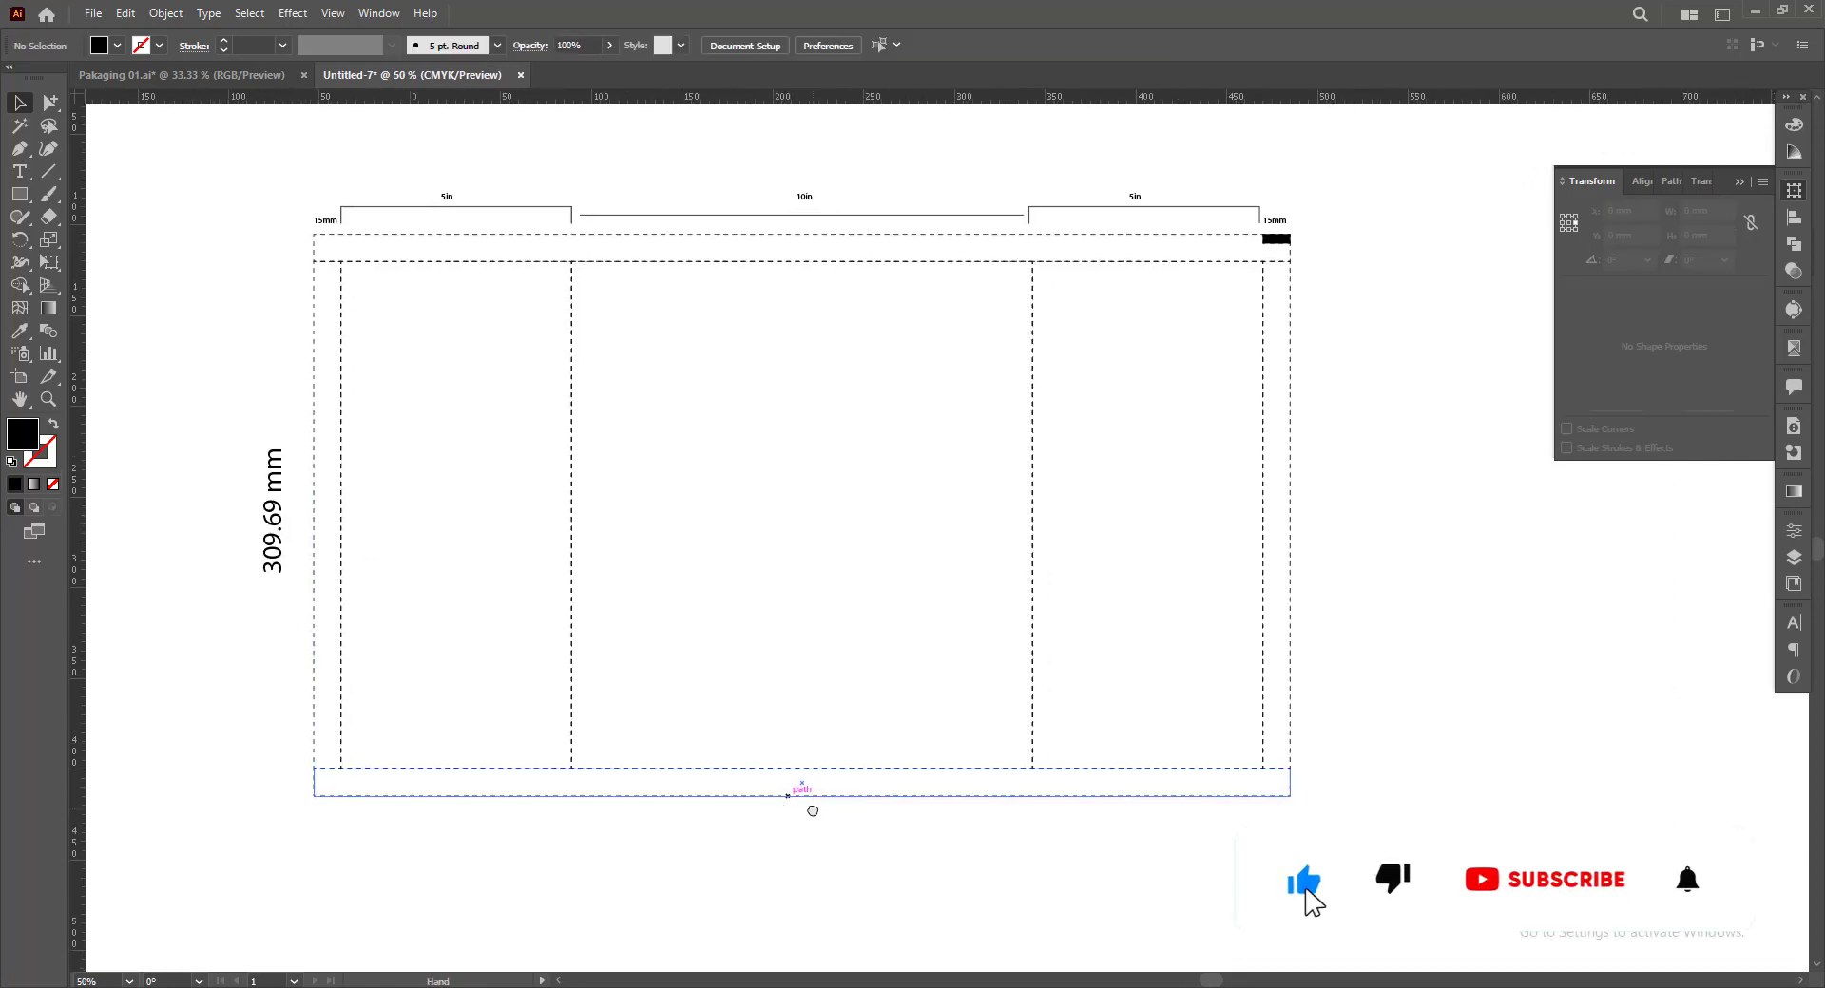
drag(466, 808, 691, 814)
drag(506, 561, 500, 560)
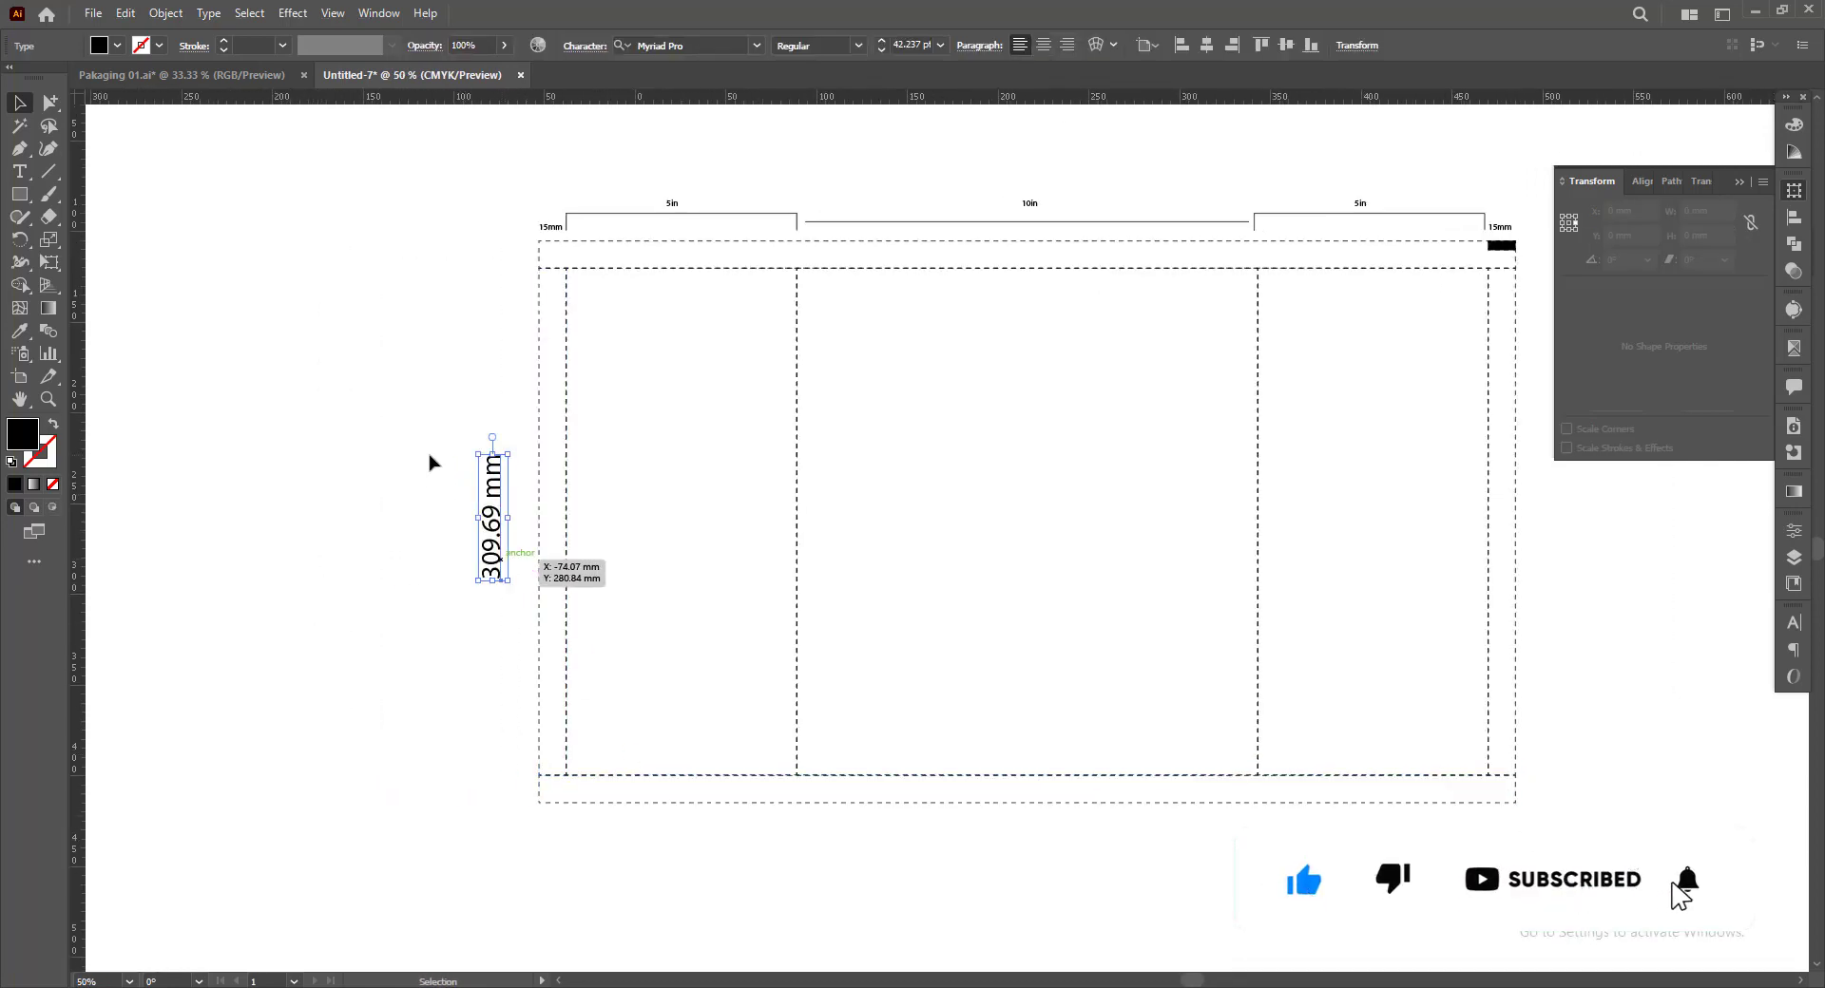
click(430, 463)
click(49, 171)
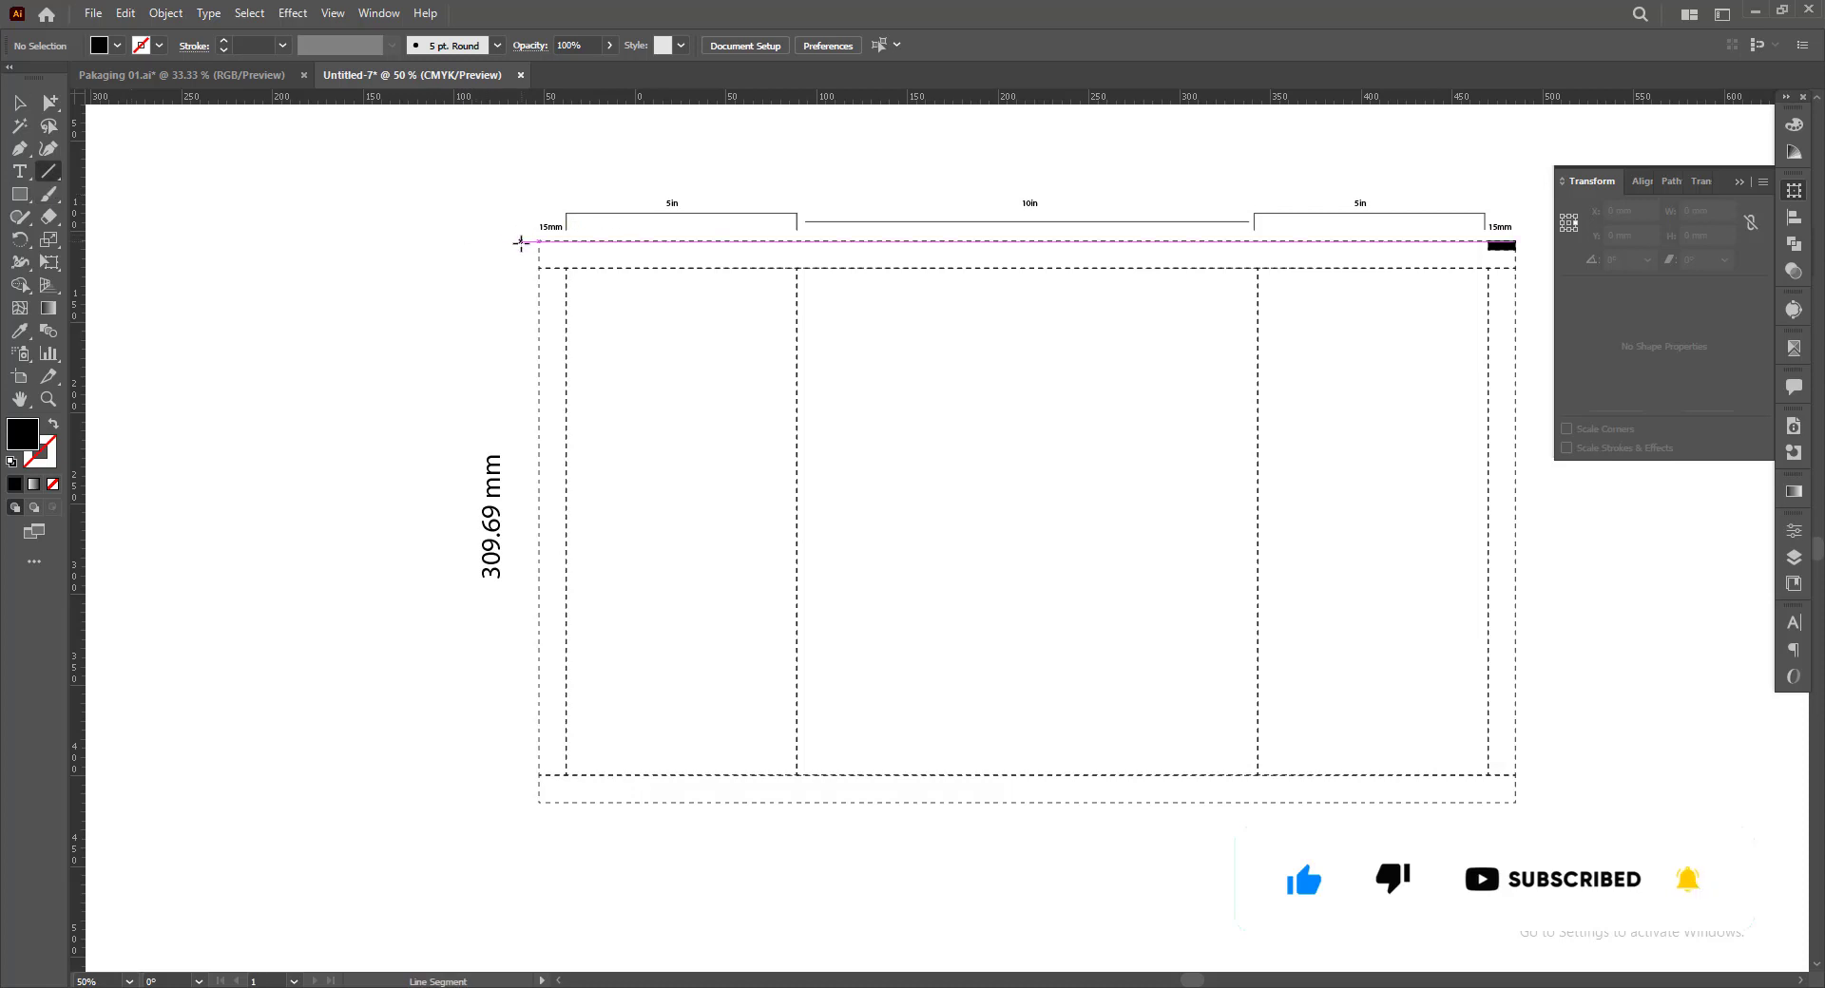
drag(521, 241, 601, 801)
key(Delete)
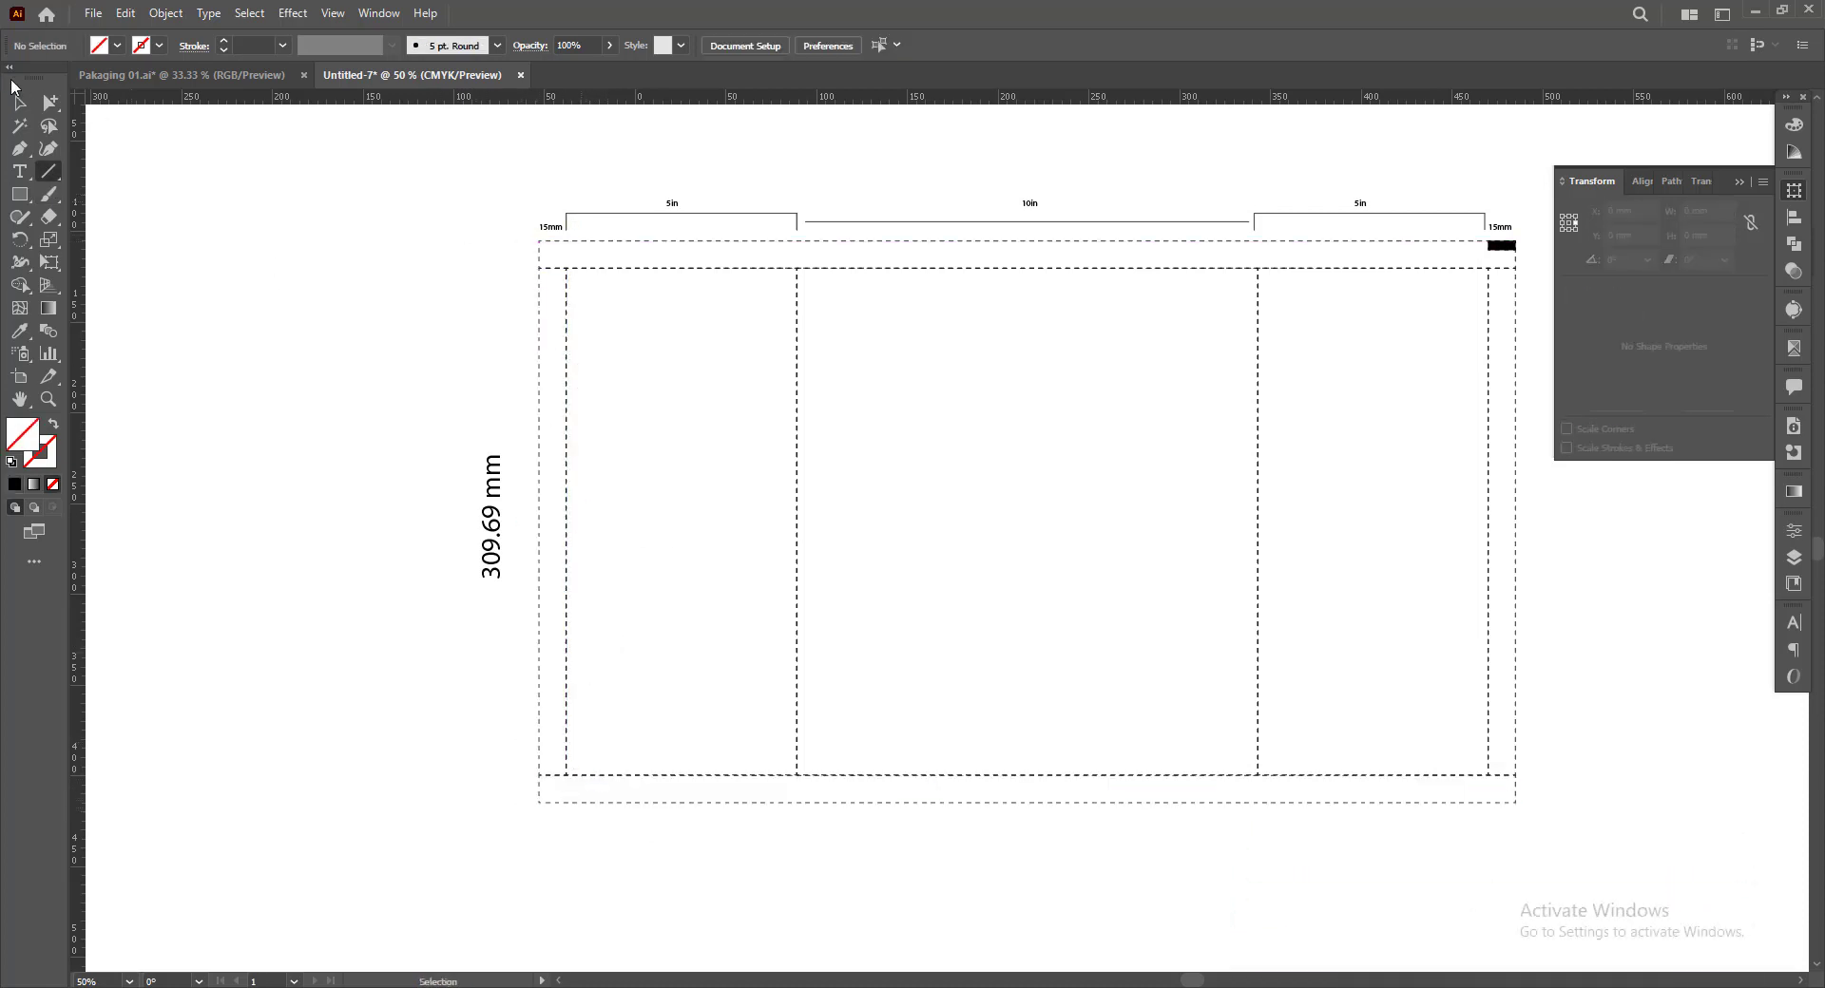
Draw a bracket with the Pen tool along the dieline's left side, spanning its full height with about 13 mm end ticks
click(21, 149)
click(526, 241)
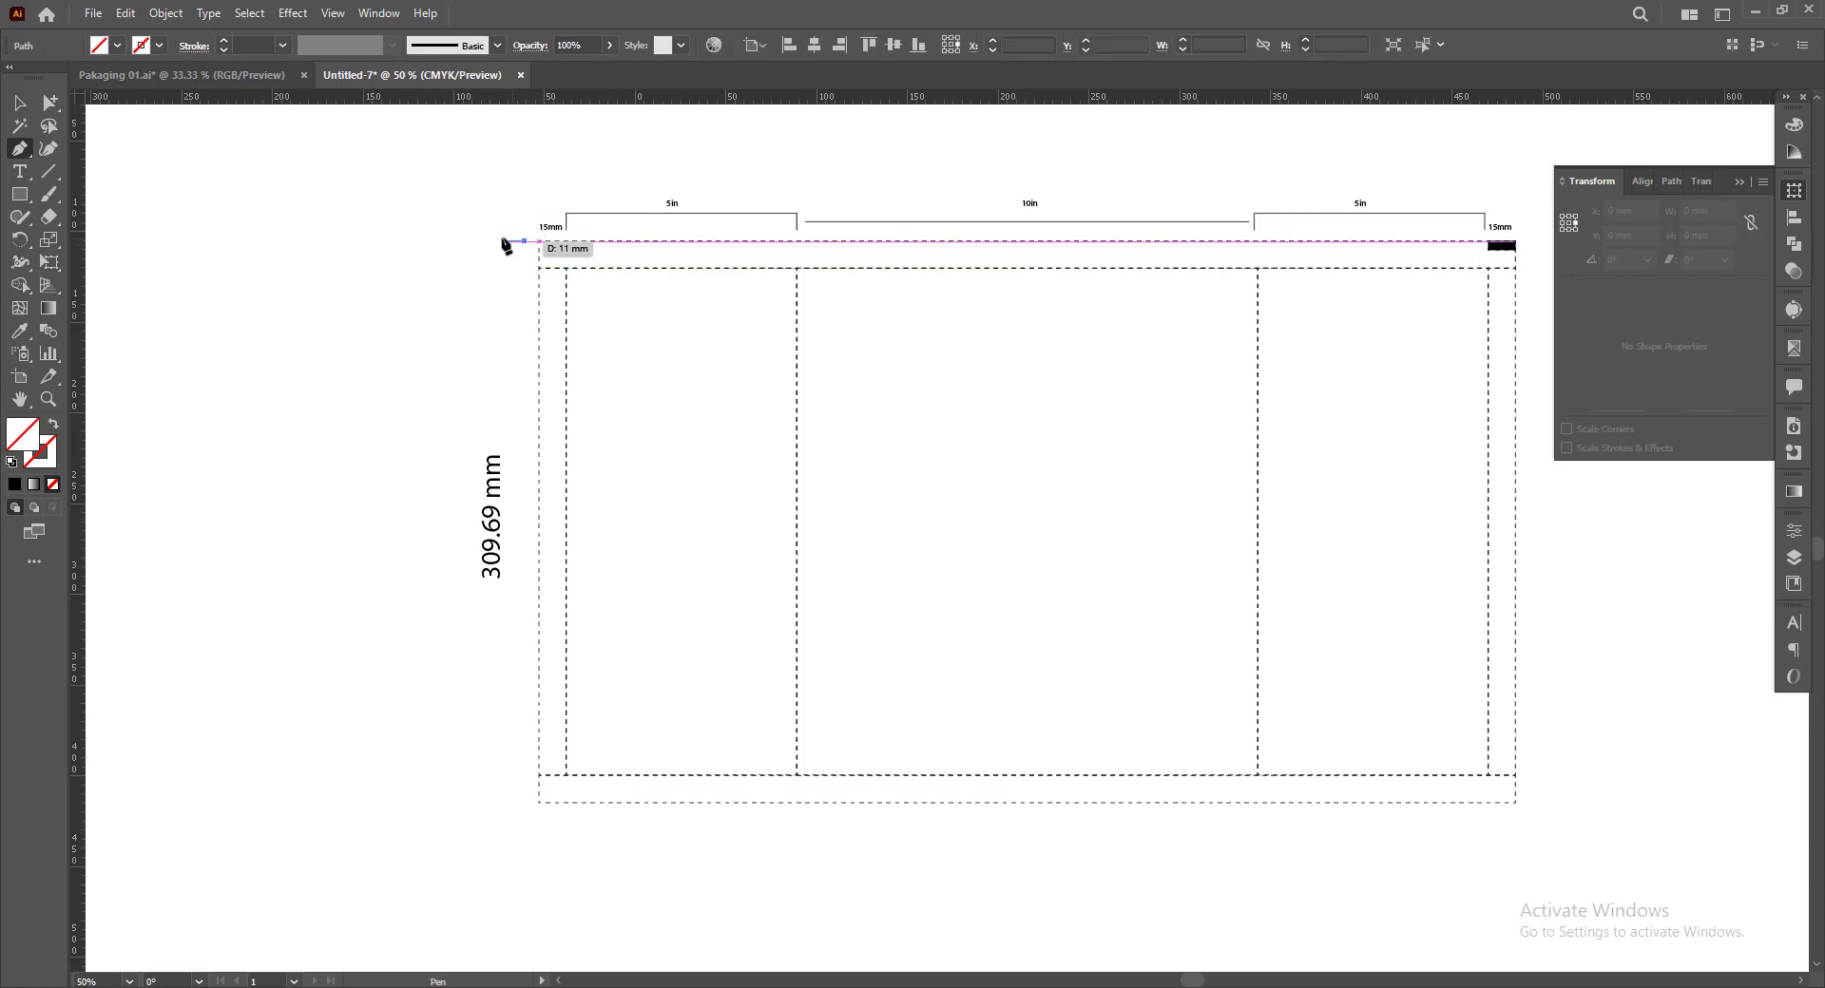
shift+click(501, 241)
shift+click(503, 805)
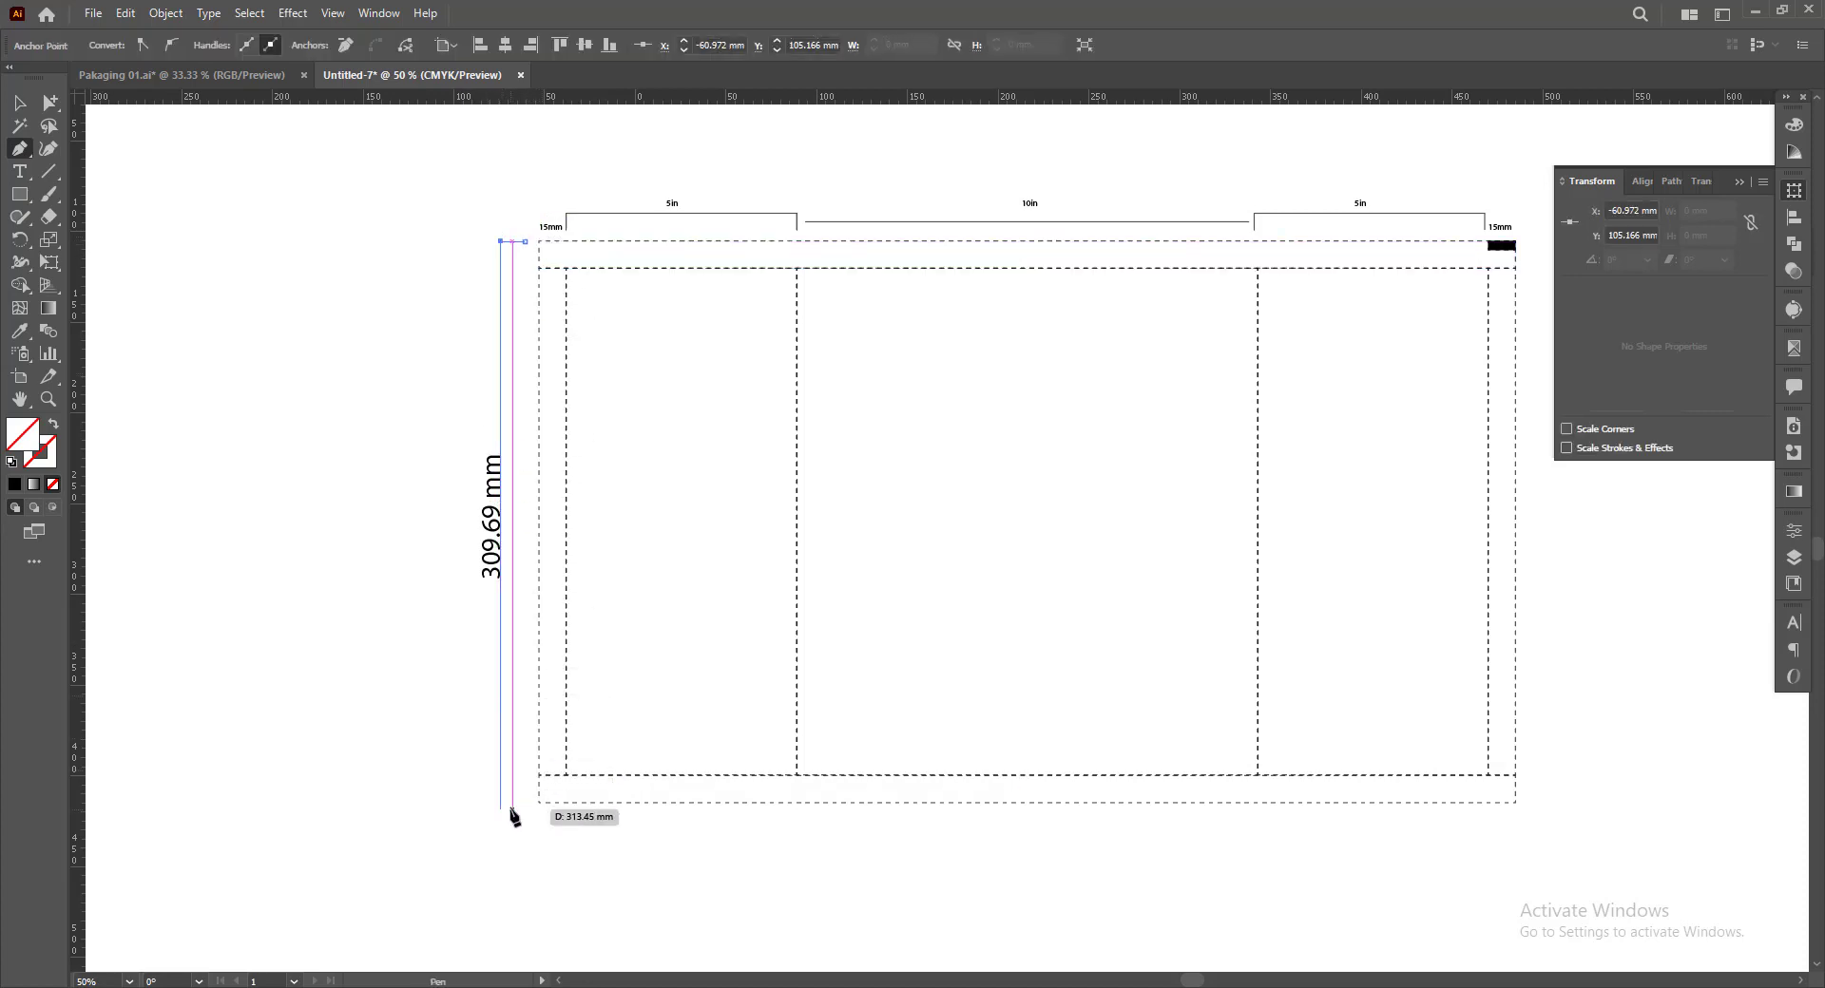
click(523, 803)
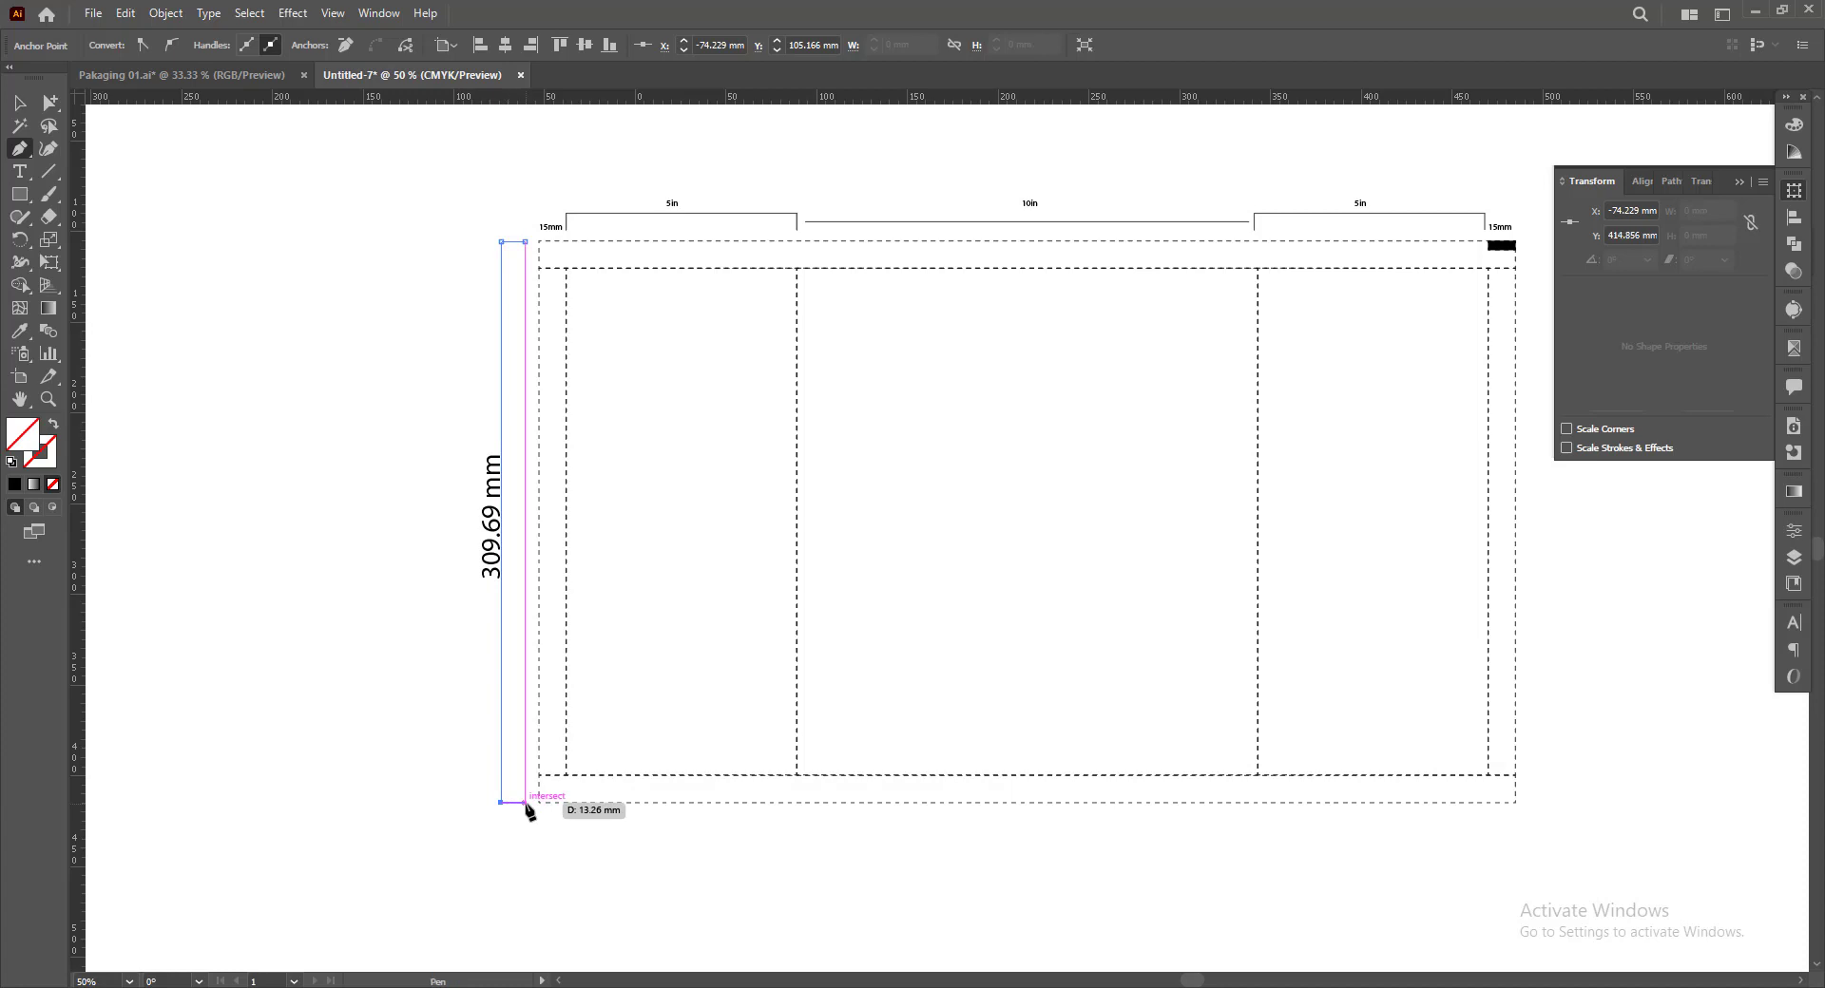
key(v)
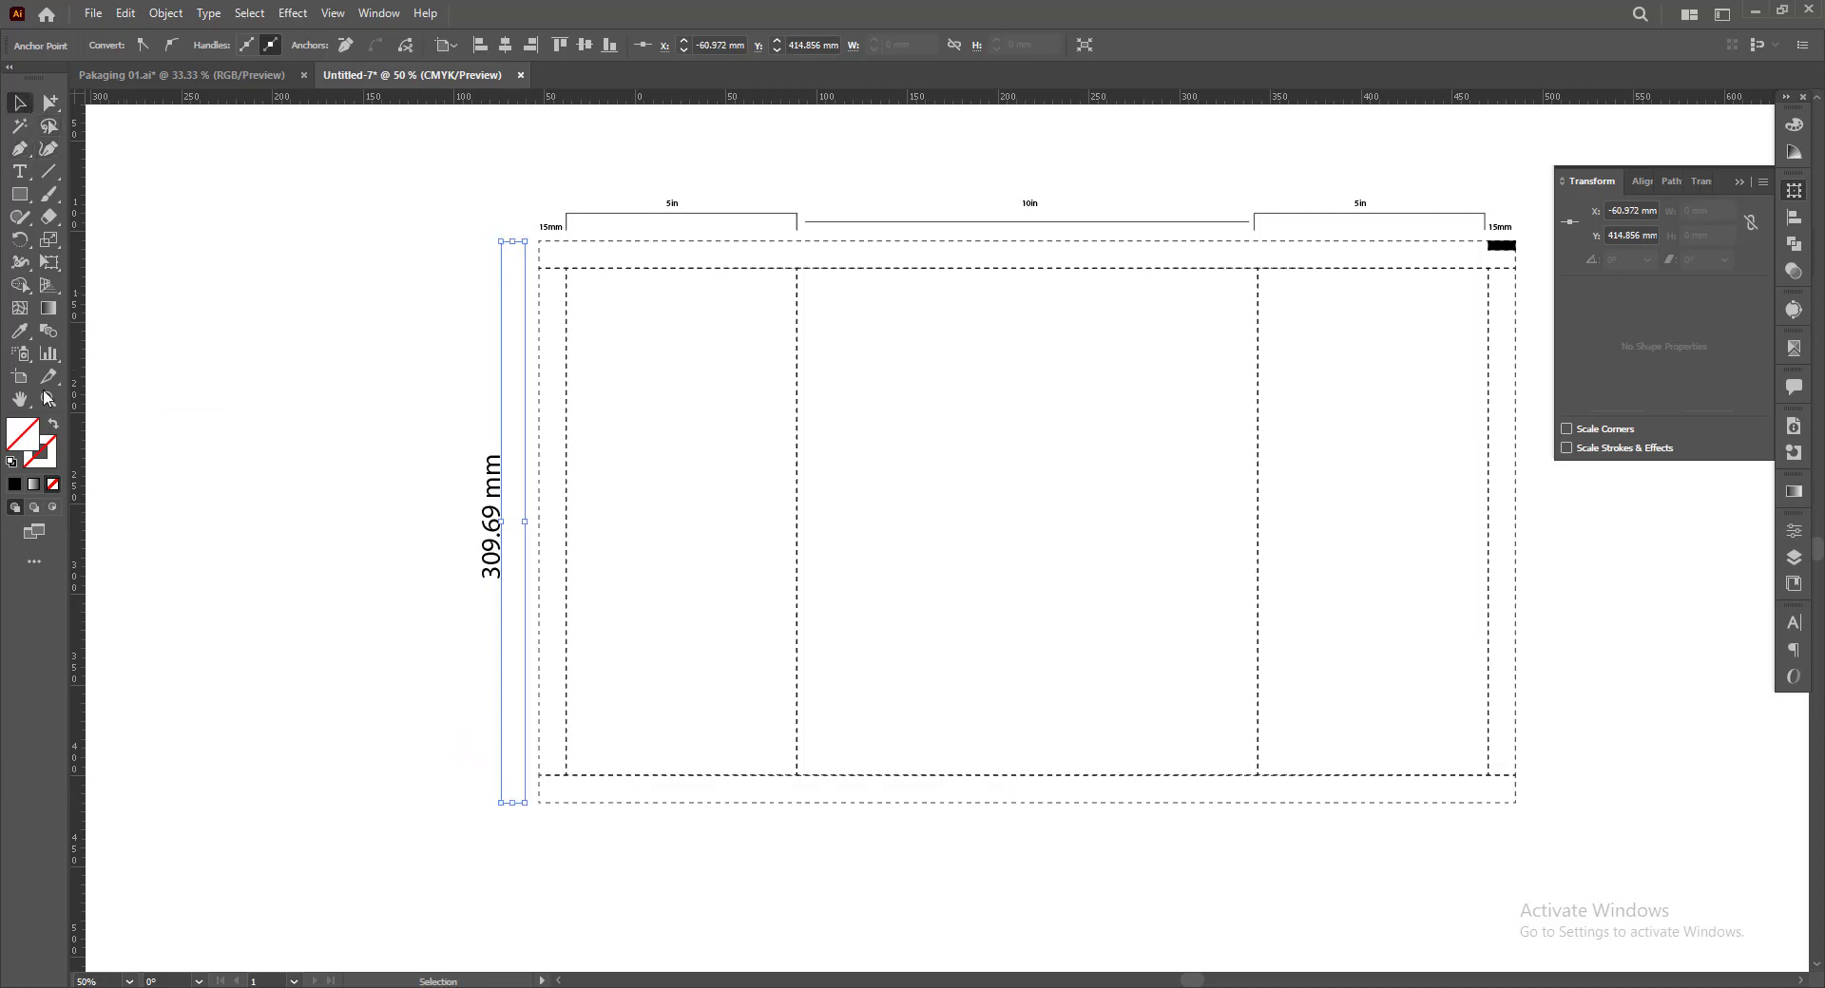
Give the height bracket the 5in bracket's stroke with the Eyedropper and move the 309.69 mm label just outside it
click(19, 331)
click(608, 211)
click(14, 101)
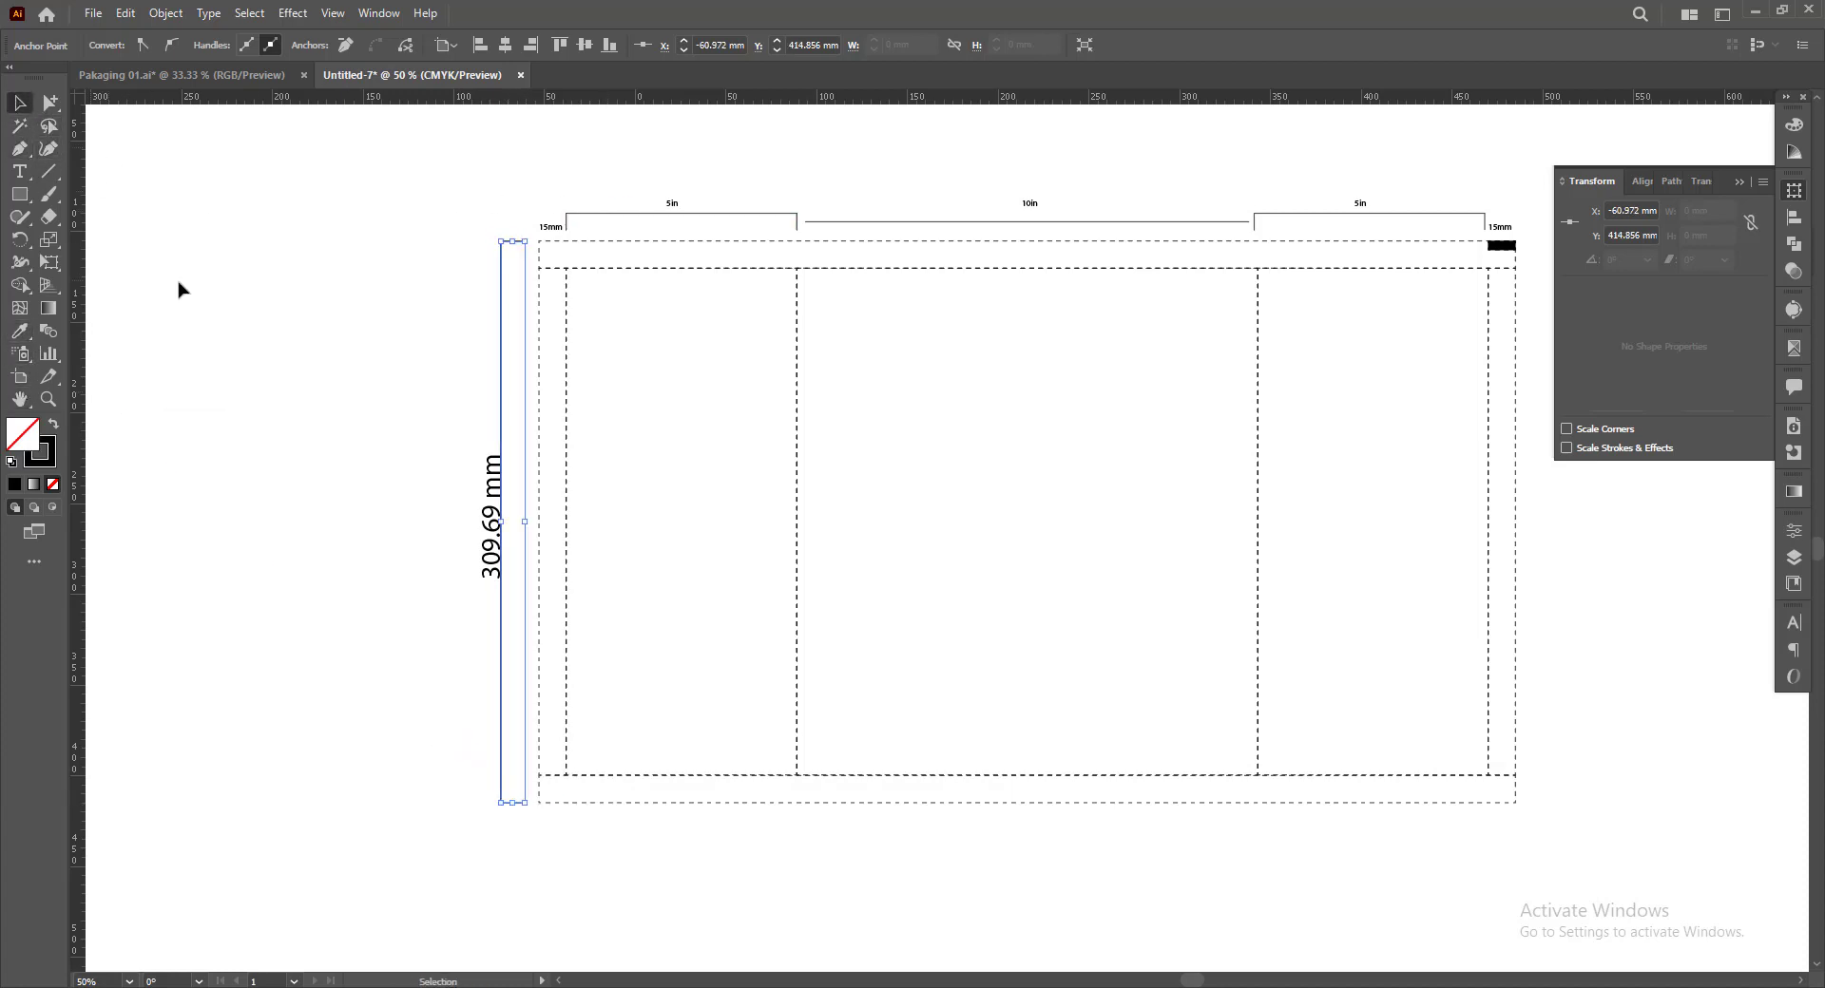
click(180, 288)
drag(486, 527, 468, 524)
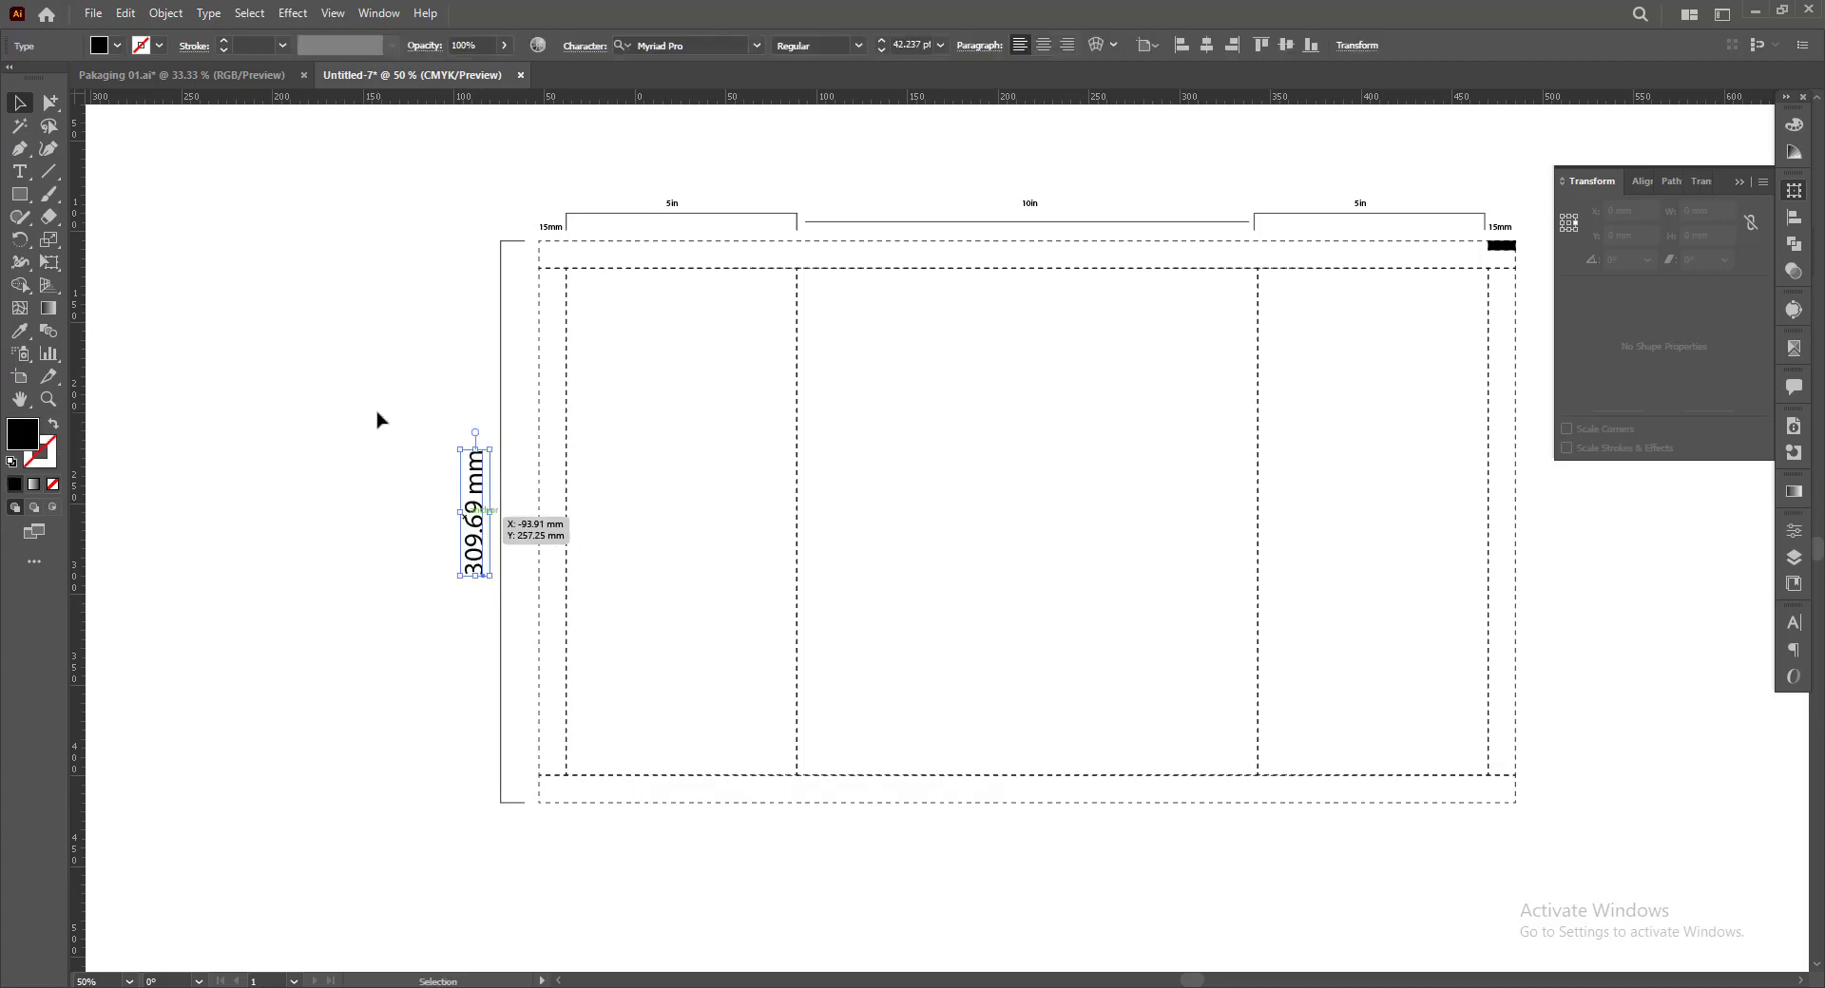
key(space)
drag(922, 559, 762, 577)
click(1741, 182)
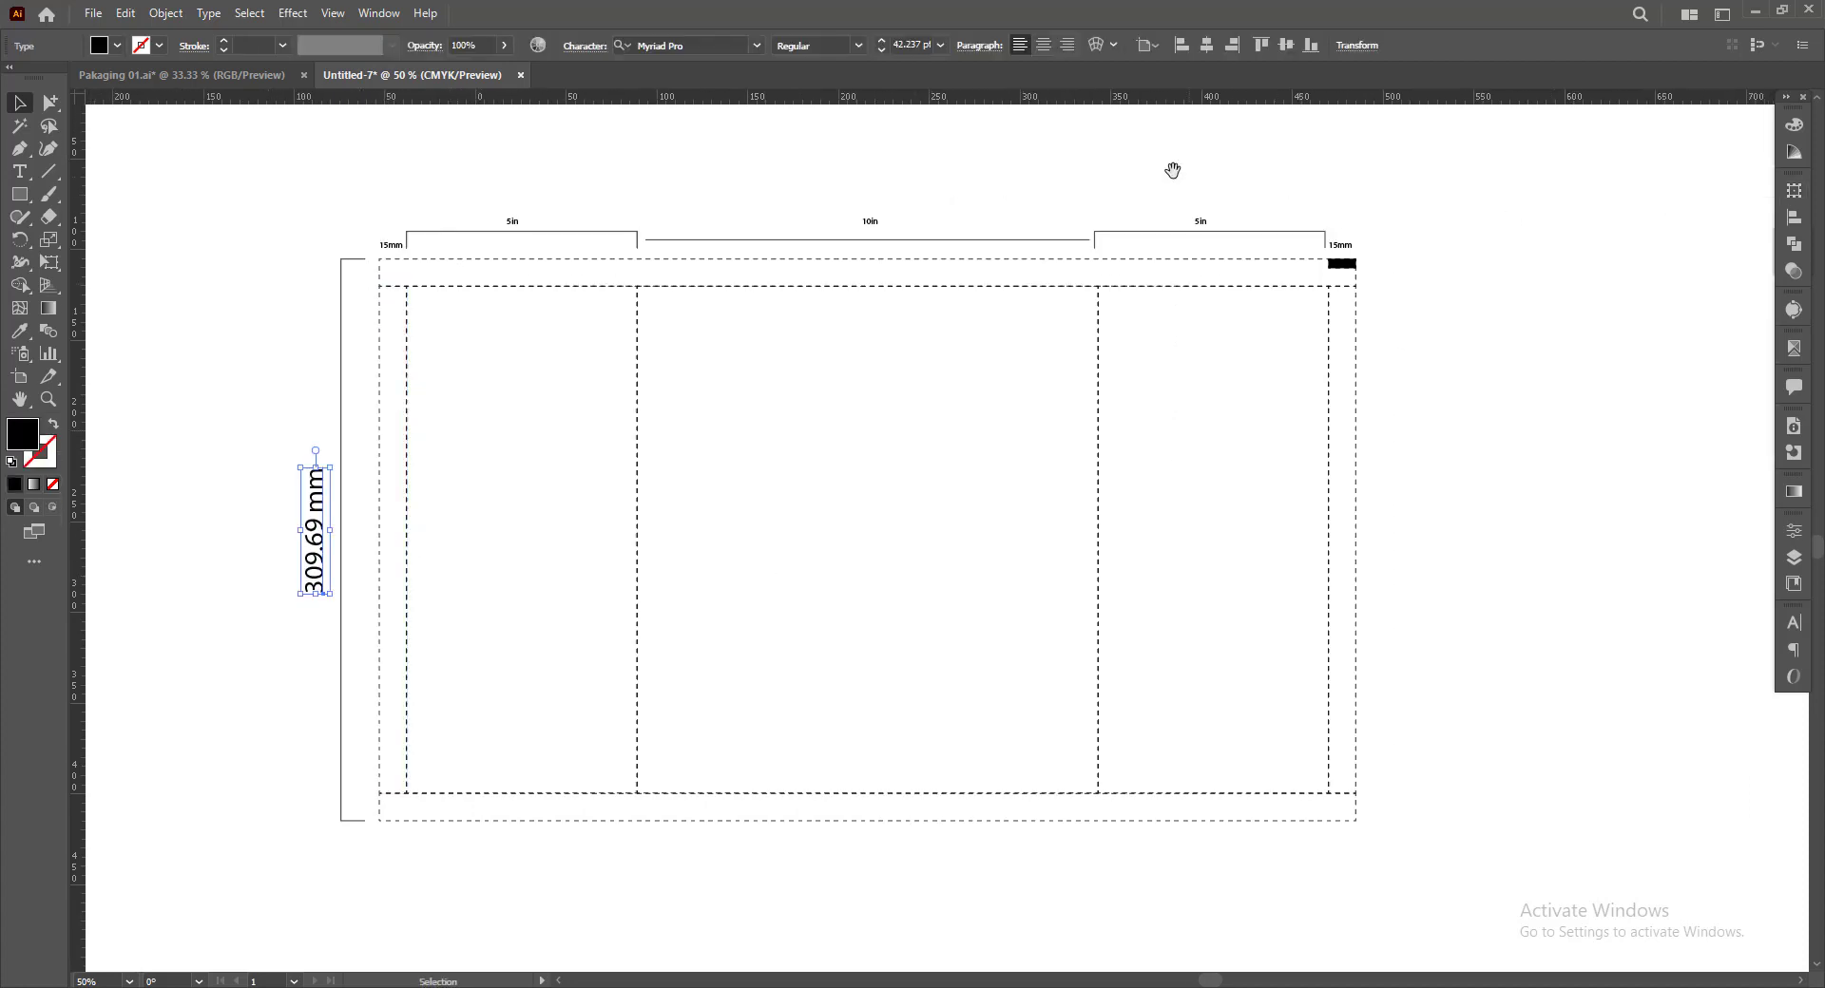
key(space)
drag(819, 265, 873, 276)
Copy the lemon DETOX artwork from Pakaging 01.ai into the dieline's main panel and move it slightly down
click(180, 74)
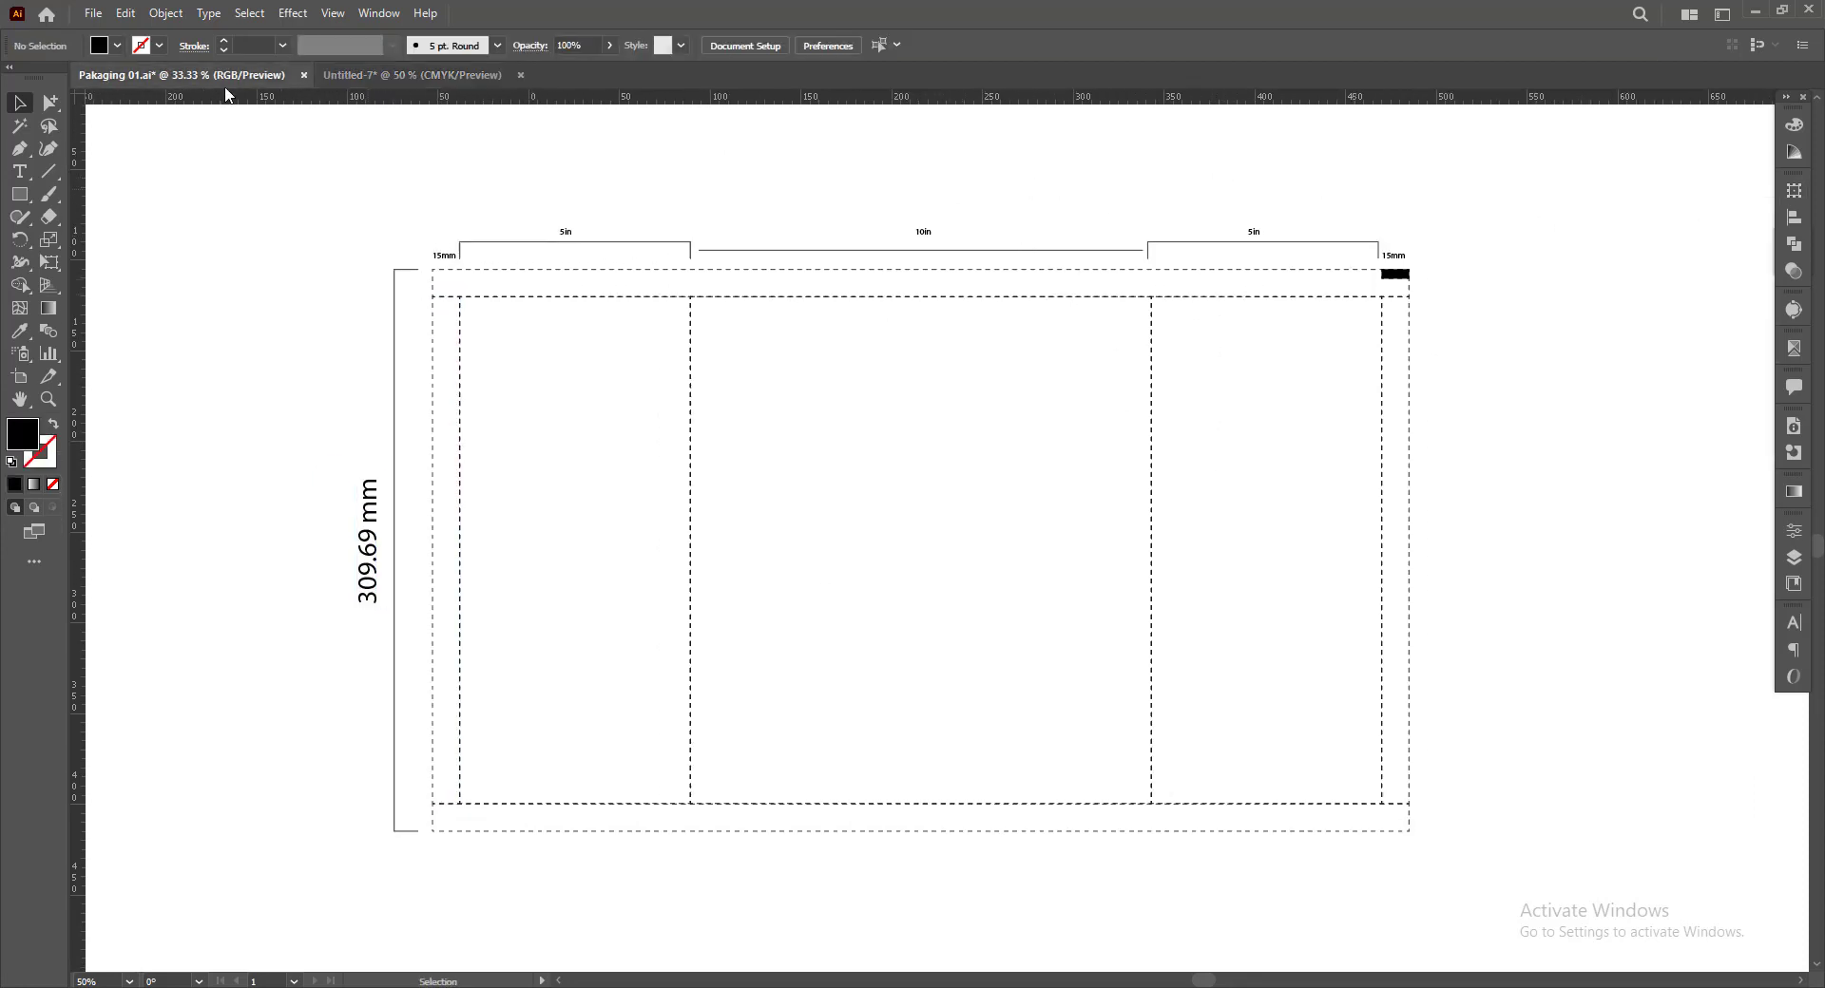
click(707, 739)
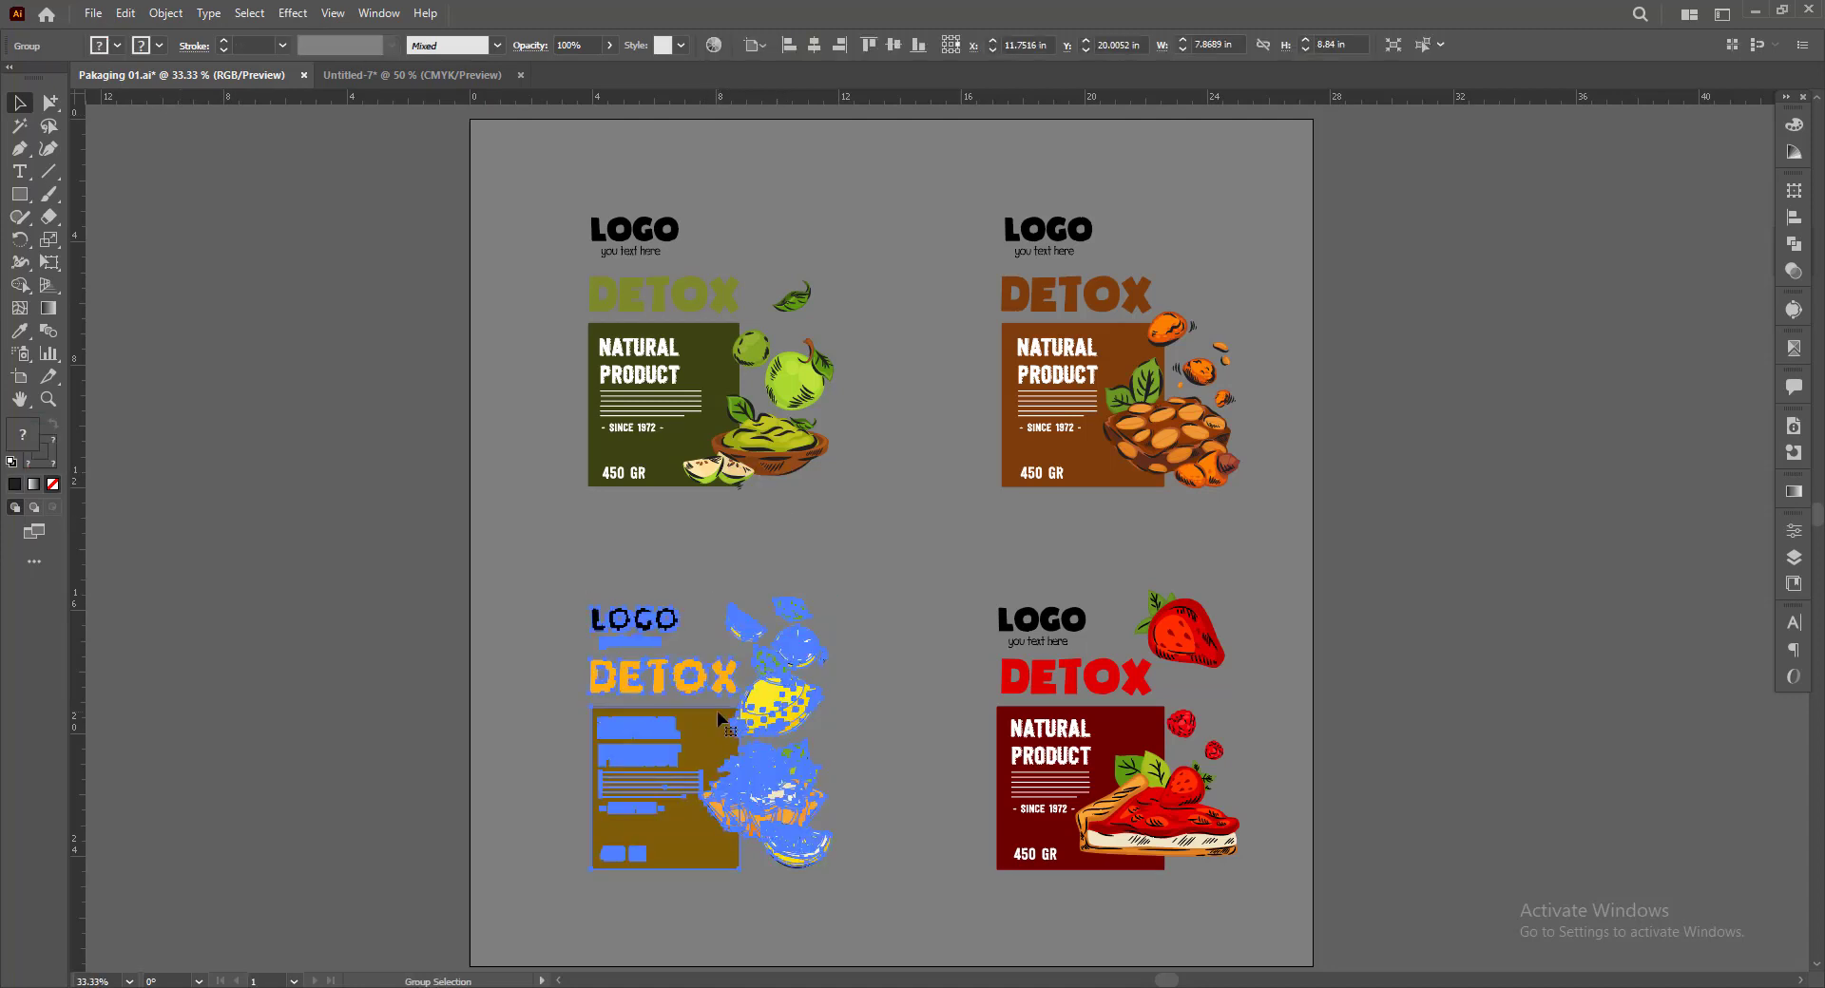
click(421, 75)
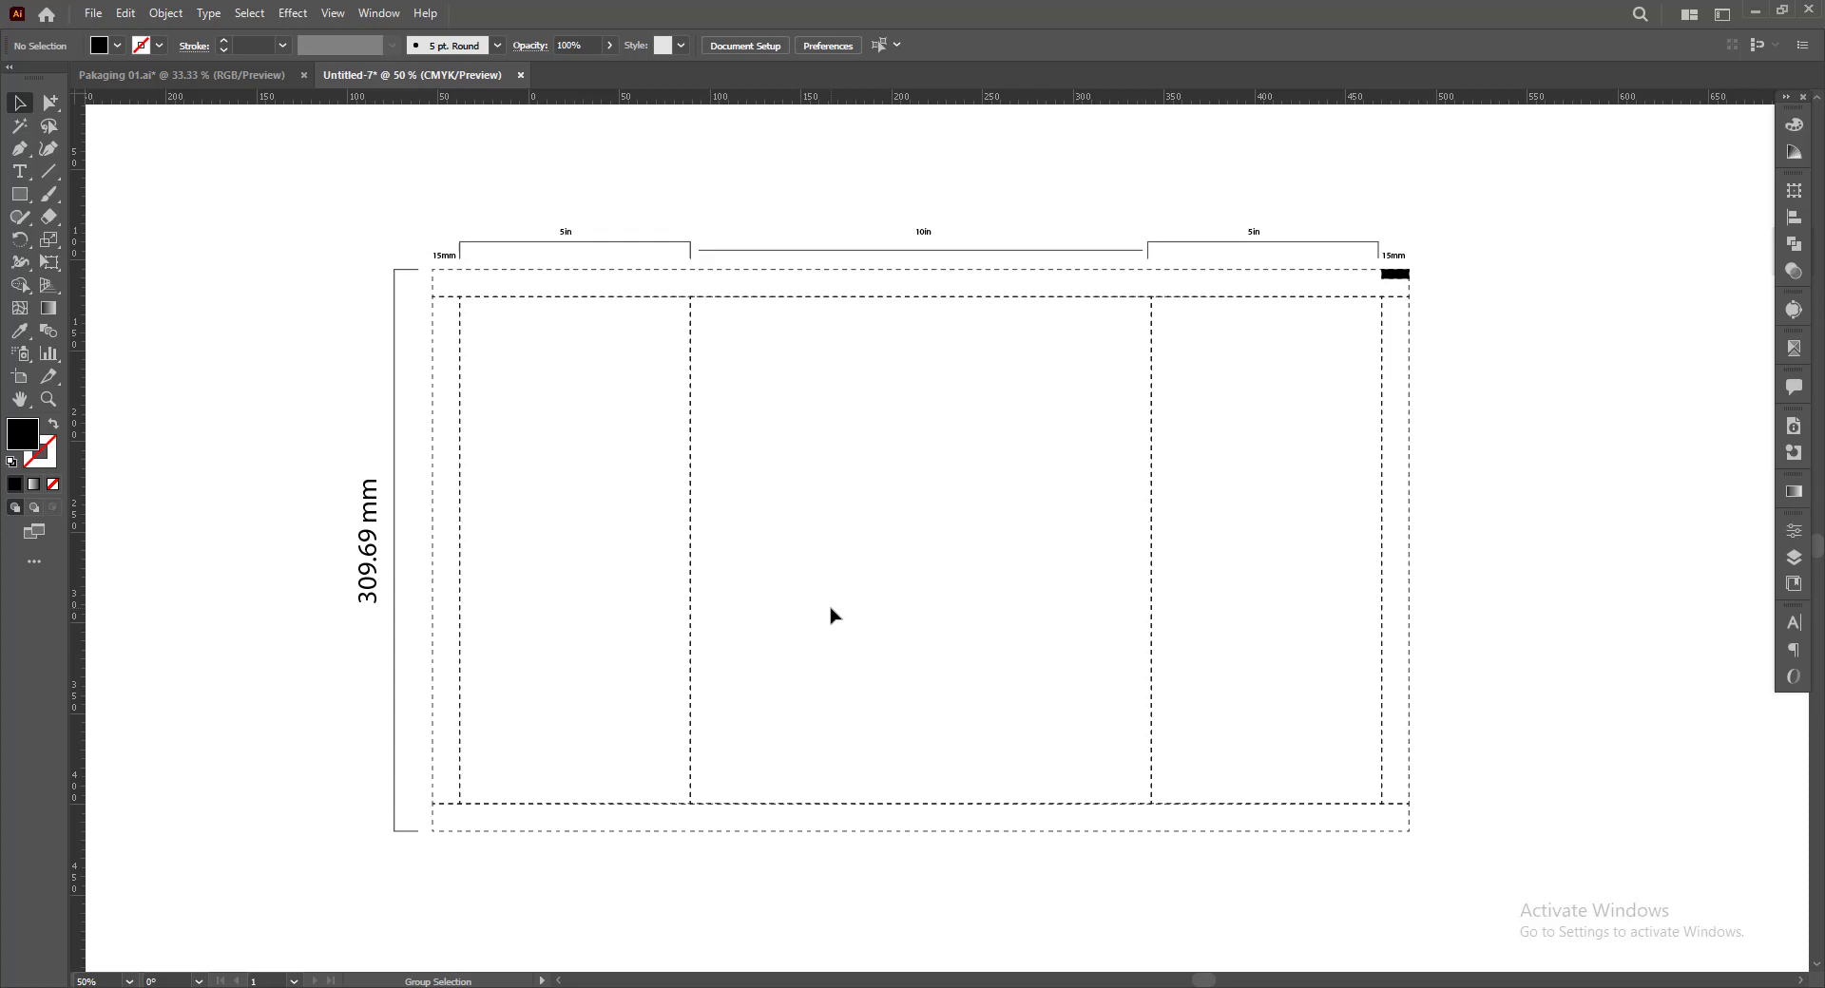
key(ctrl+v)
click(985, 860)
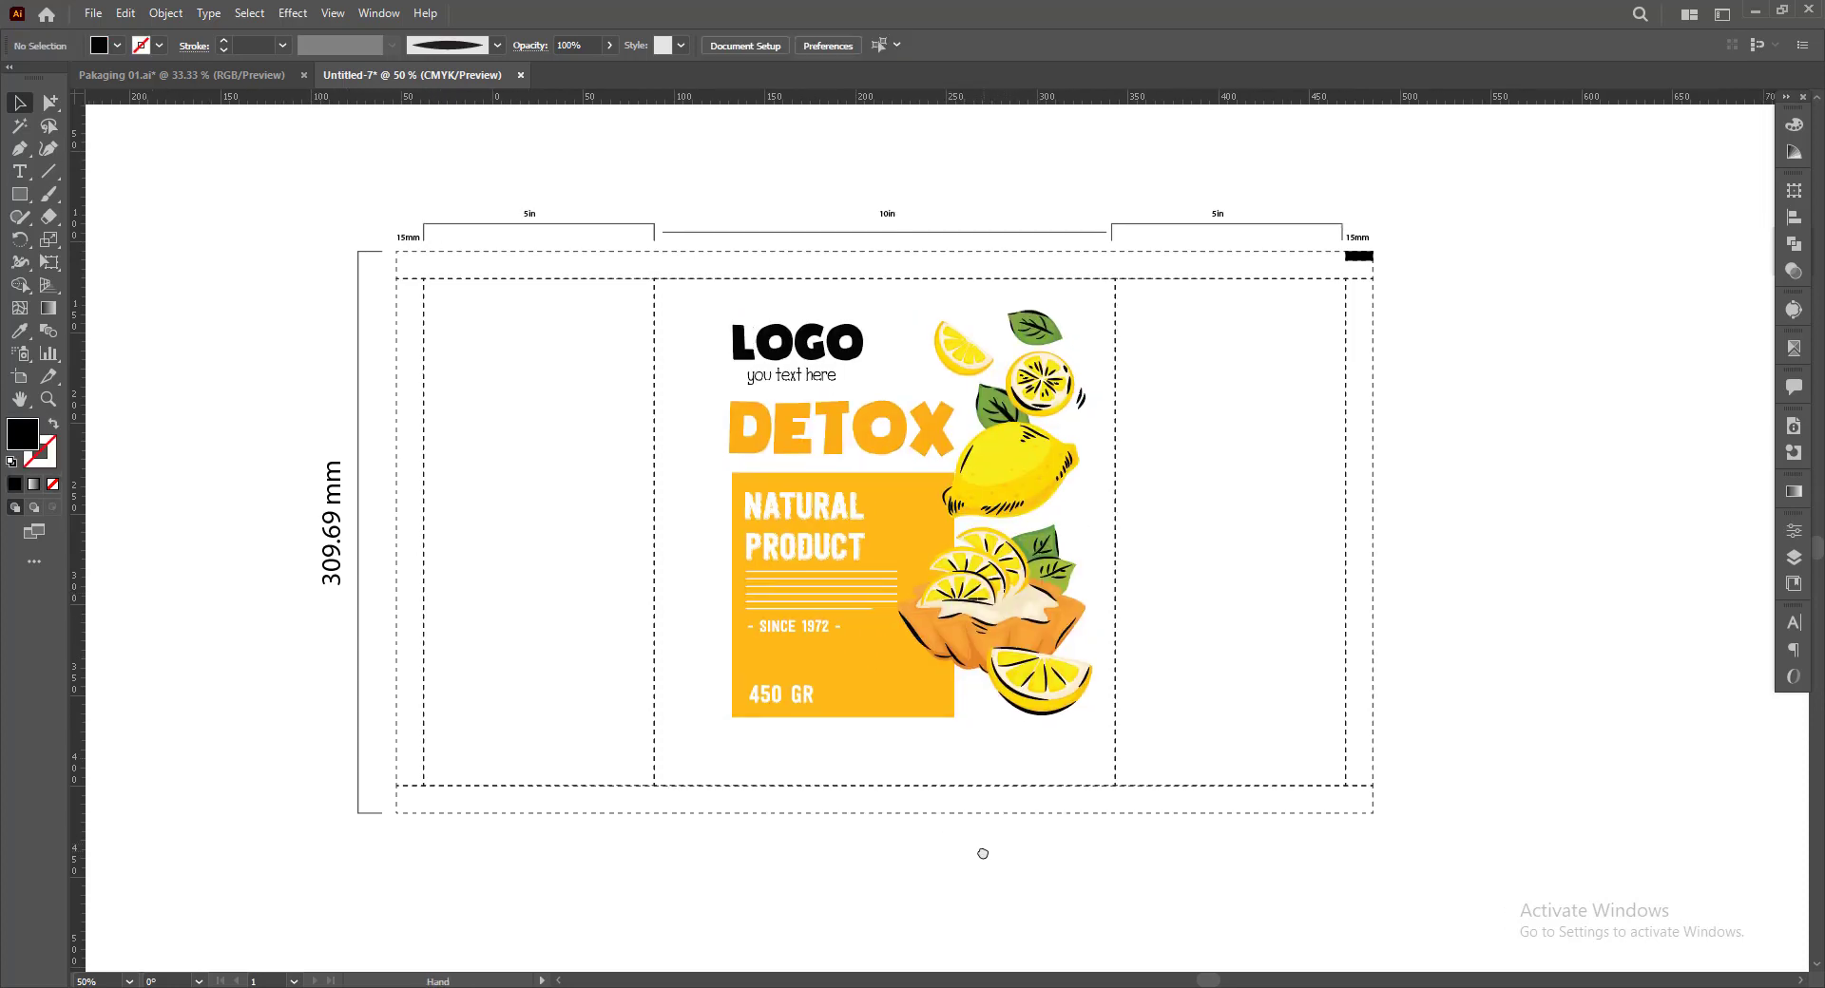
drag(863, 665, 863, 679)
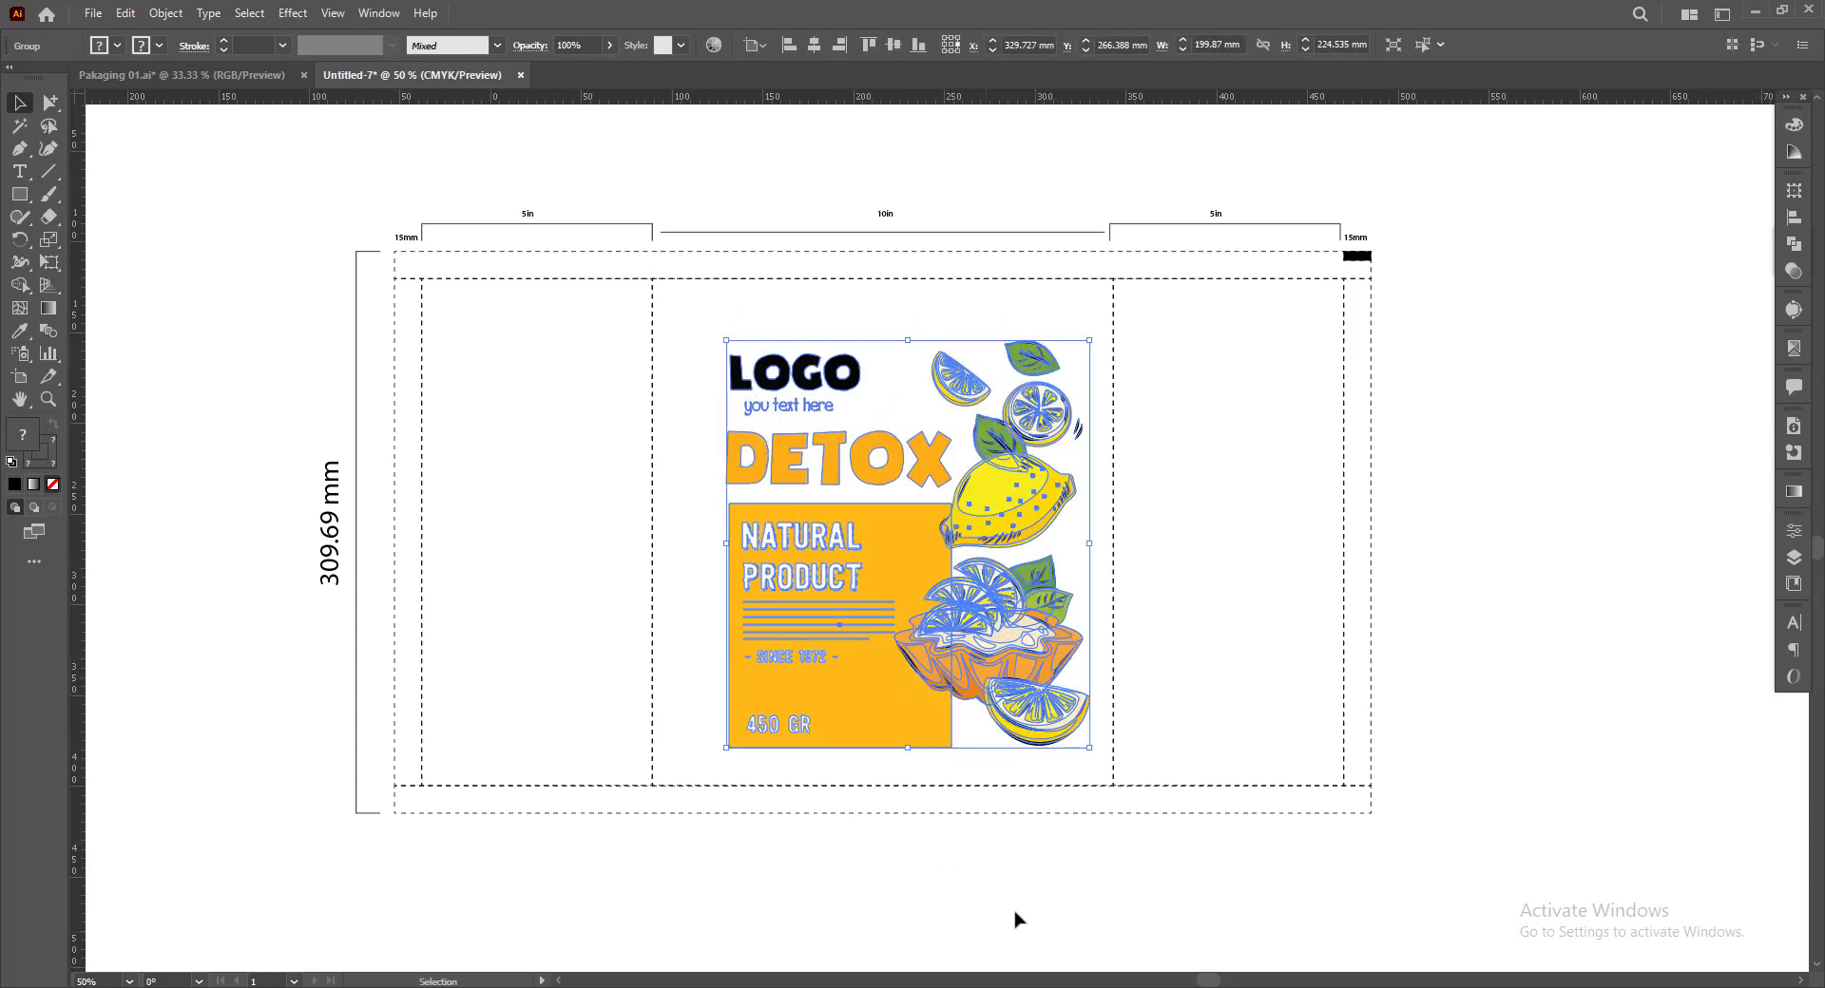
click(1016, 914)
drag(1039, 895, 1023, 894)
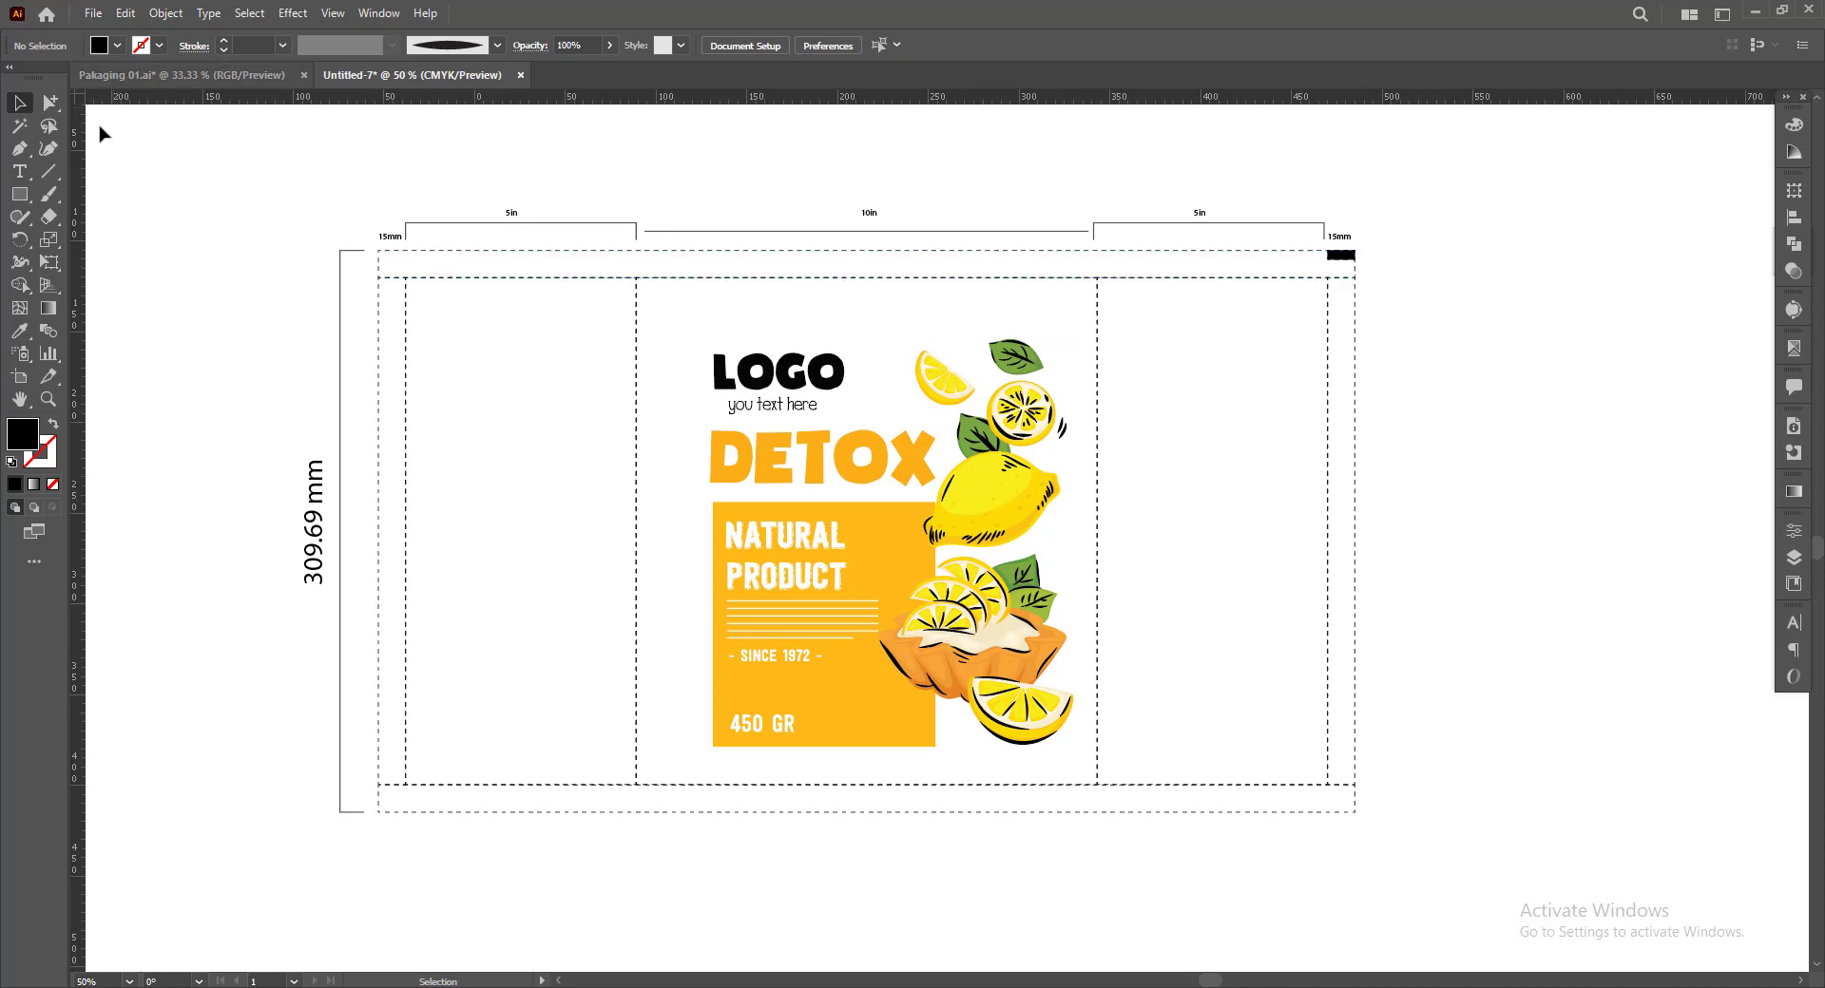
Draw a 538 × 309.69 mm rectangle over the whole dieline and send it to the back
click(19, 194)
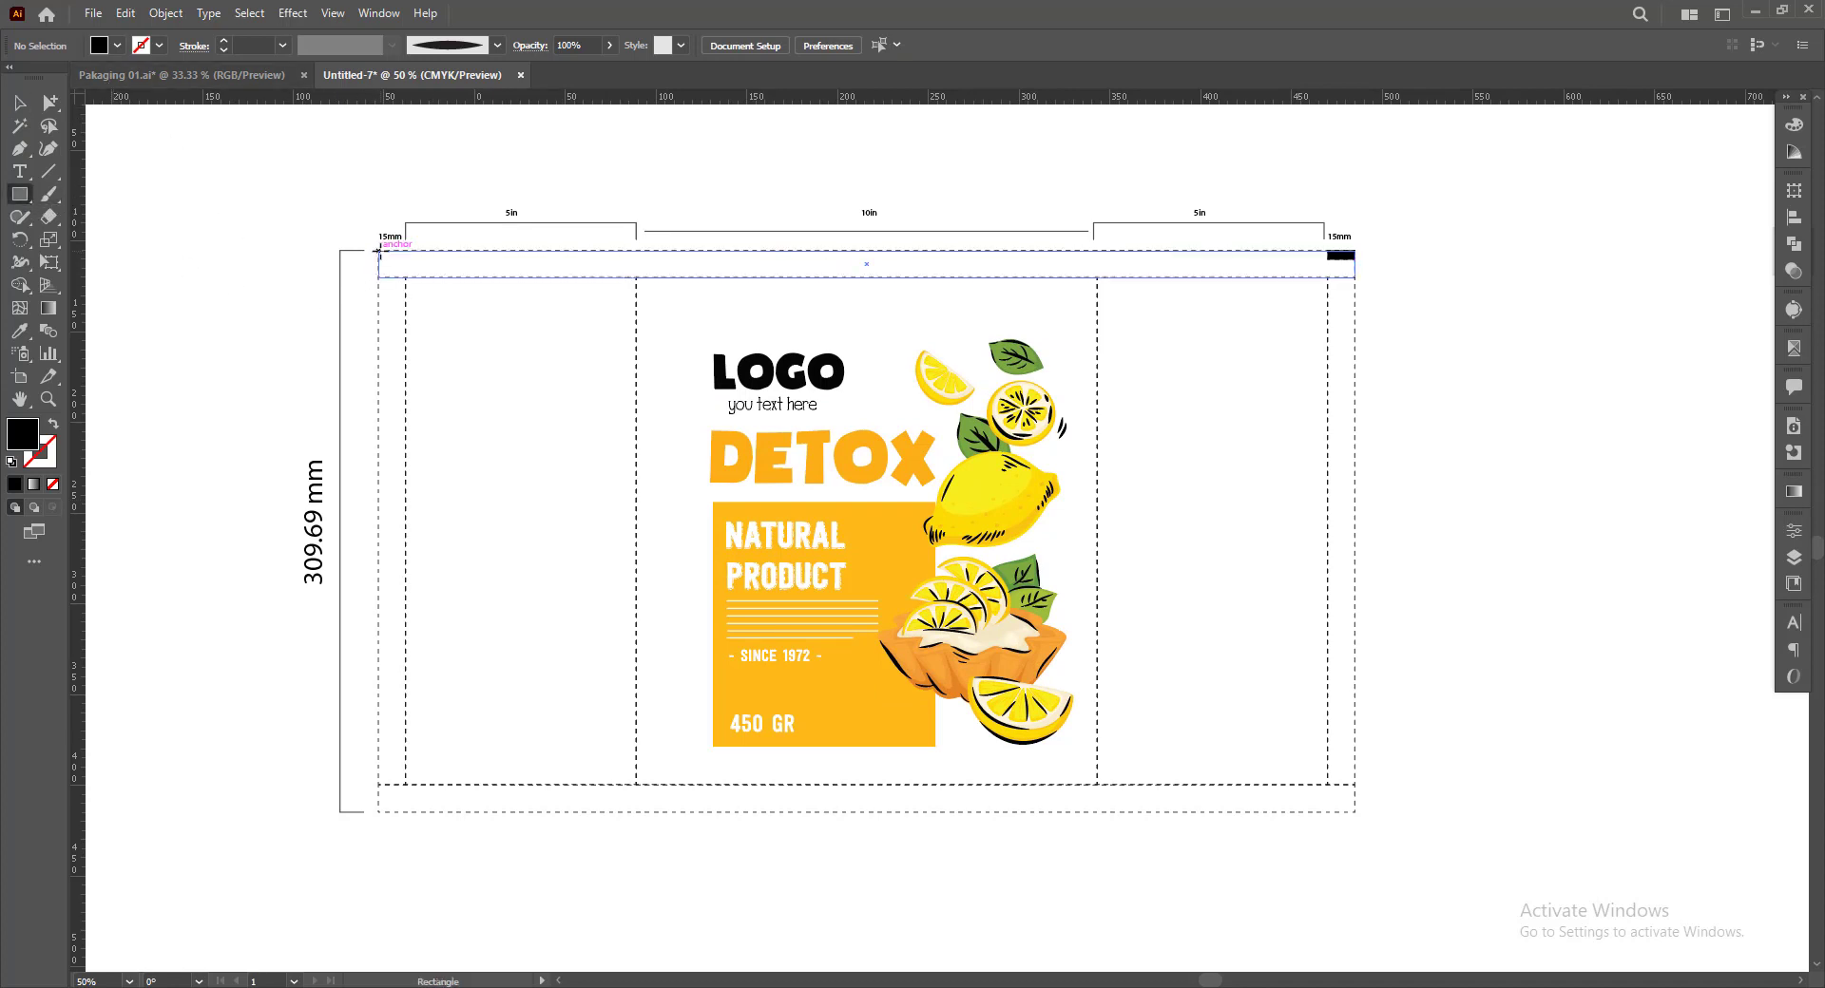
mouse_move(379, 251)
mouse_down()
mouse_move(529, 346)
mouse_move(1356, 725)
mouse_move(1354, 813)
mouse_up()
key(ctrl+shift+bracketleft)
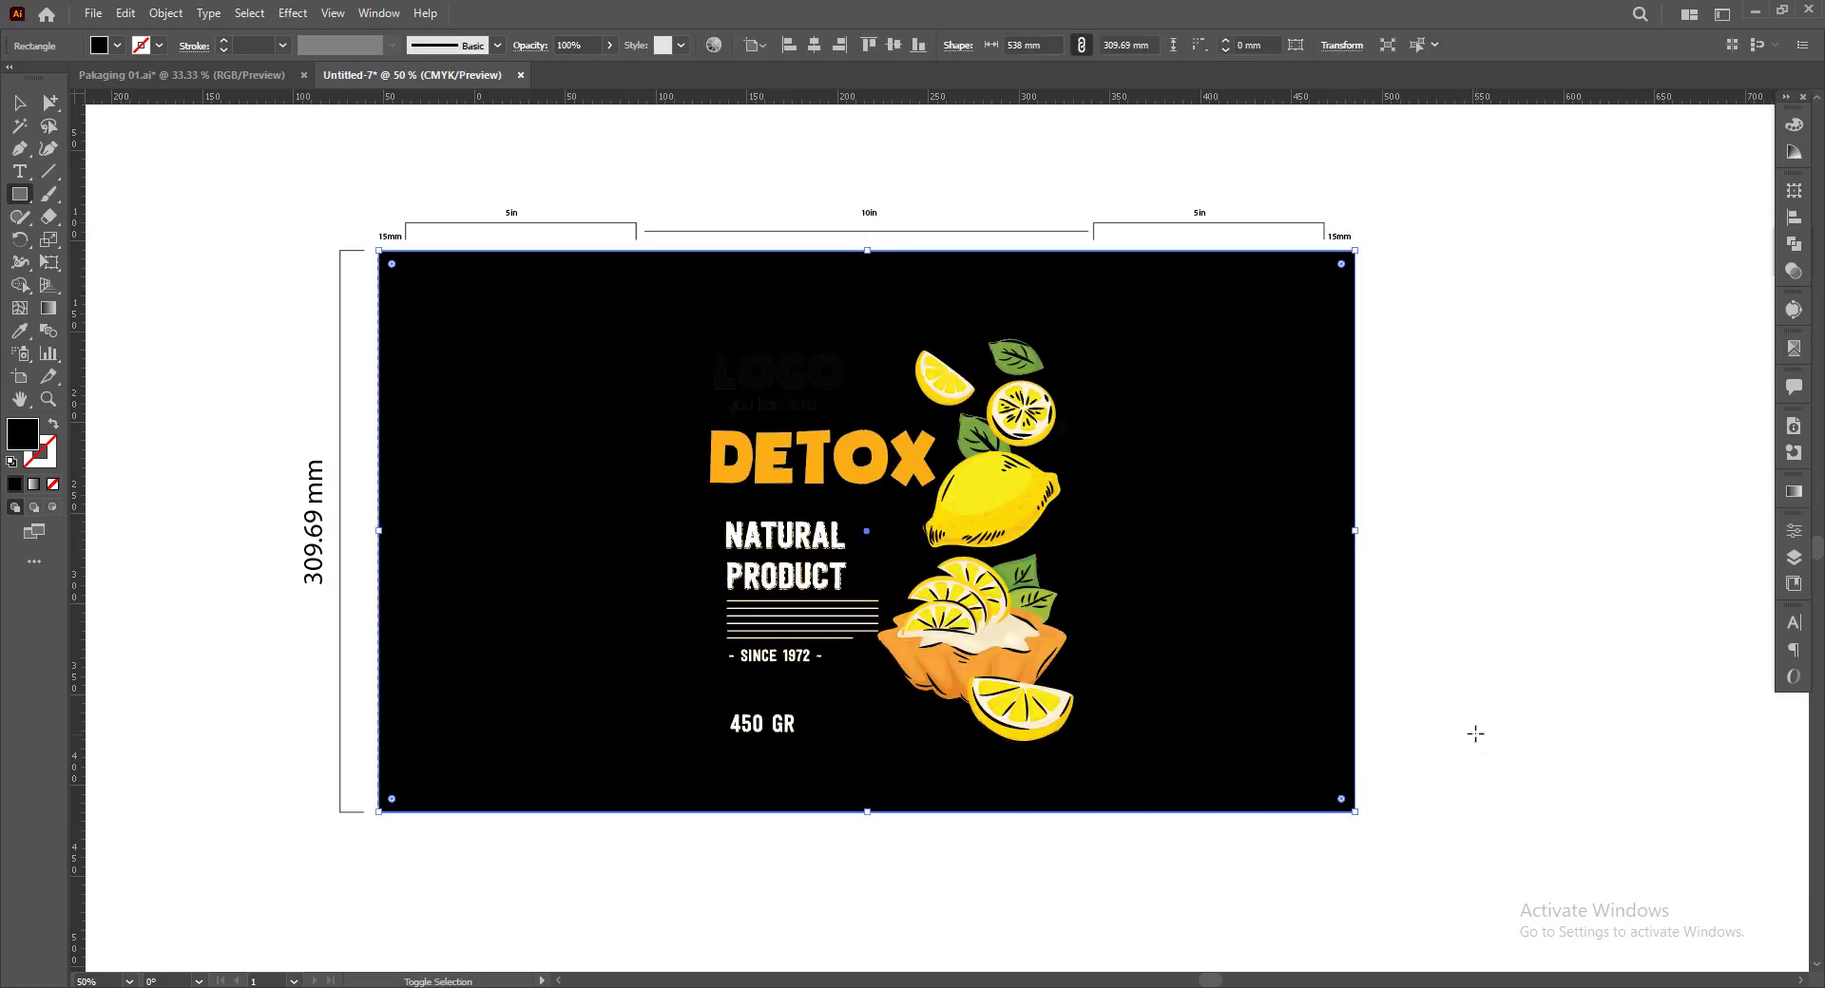
Fill the background rectangle with light gray, C 0, M 0, Y 0, K 10
click(1795, 131)
drag(1724, 221, 1623, 221)
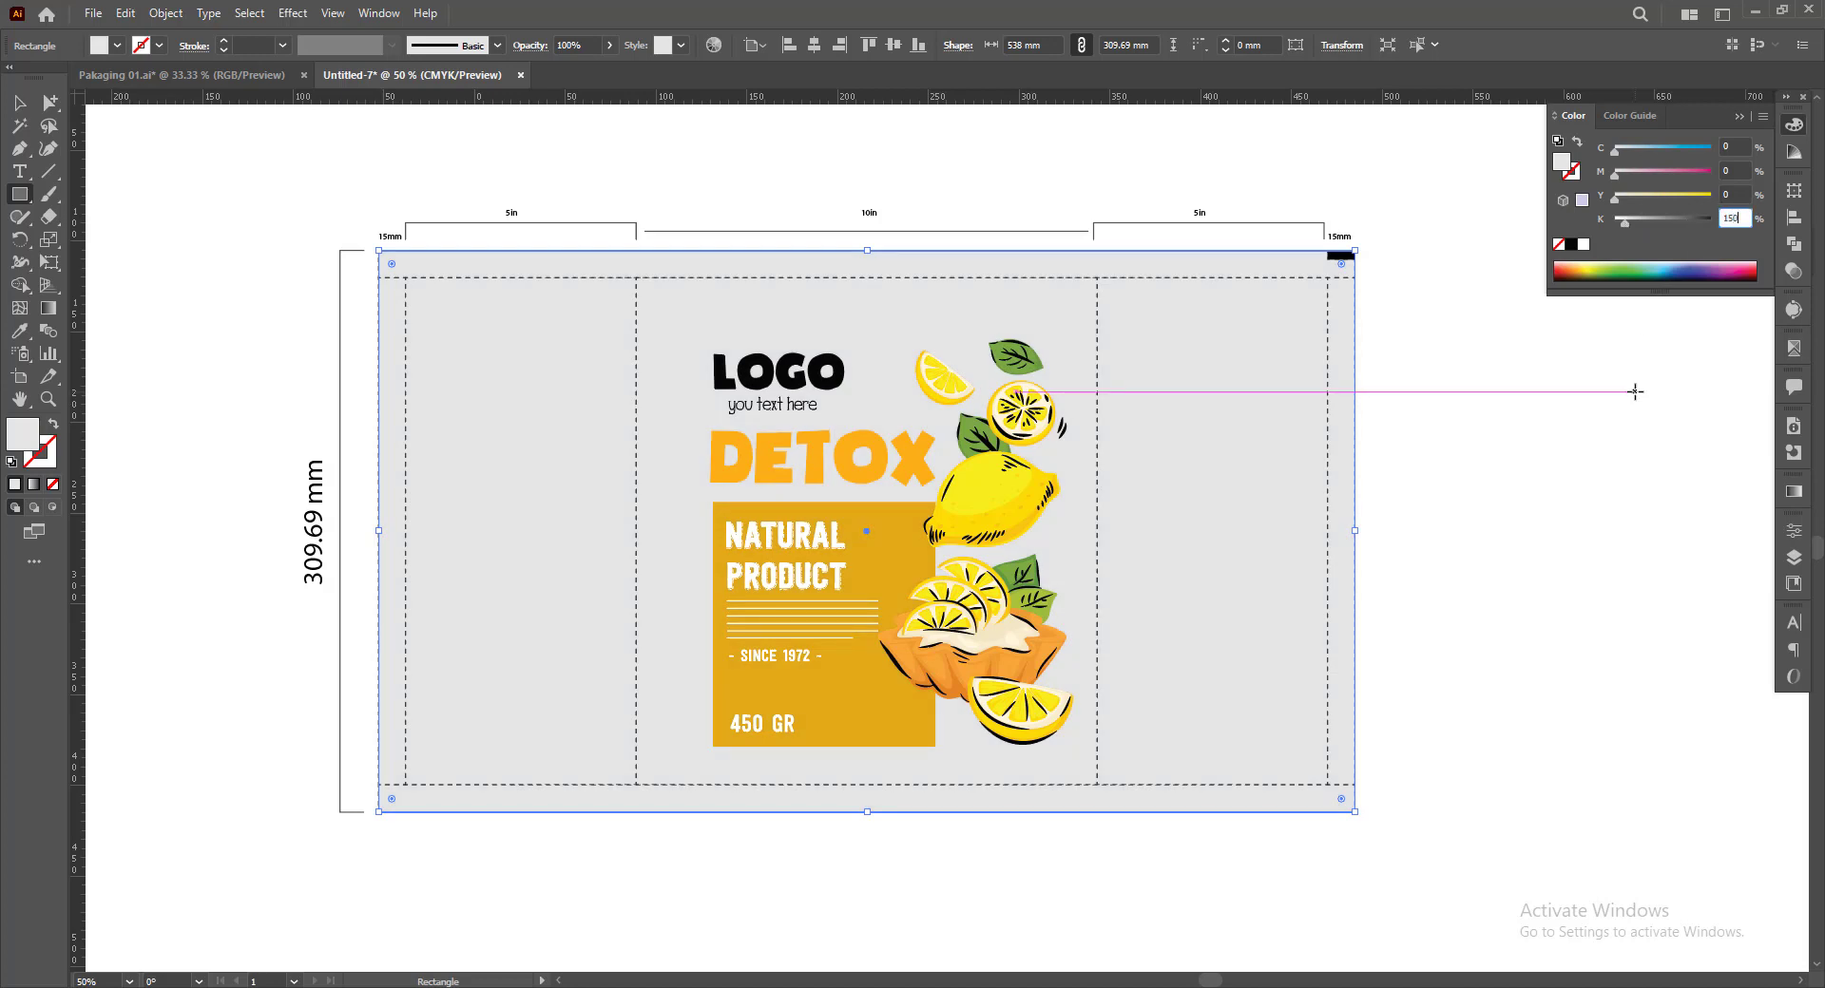
key(Return)
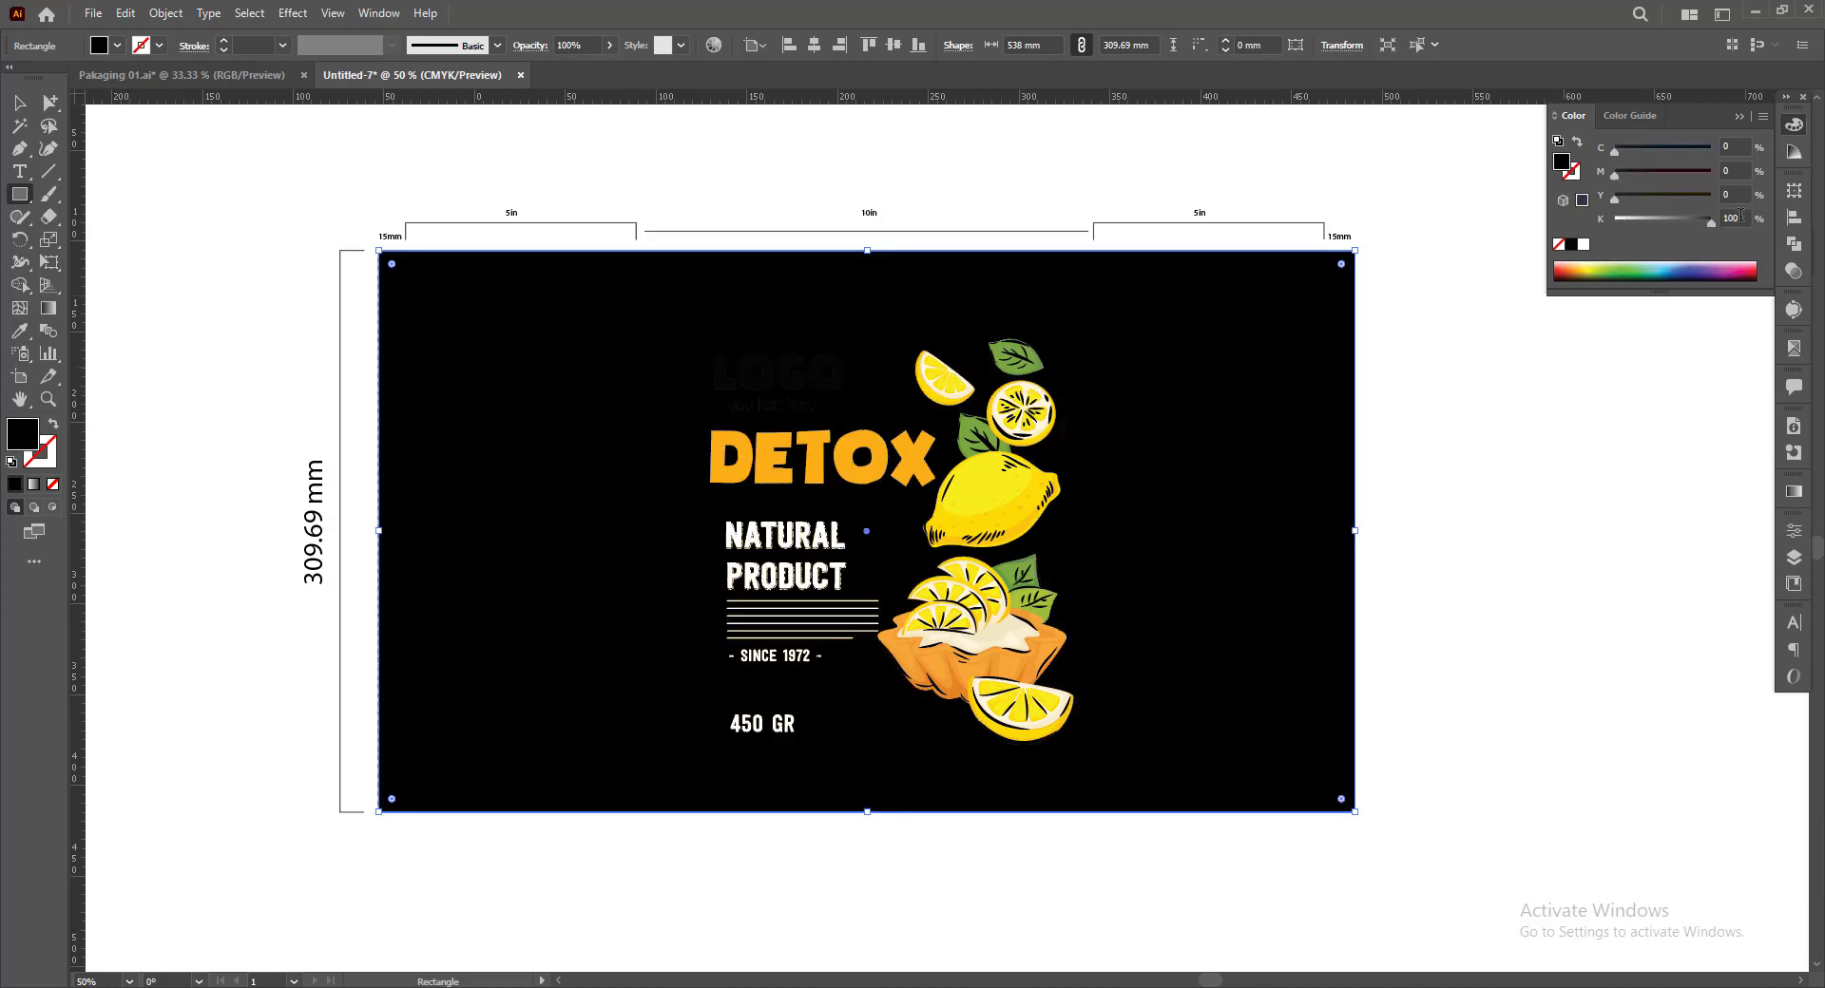
click(21, 103)
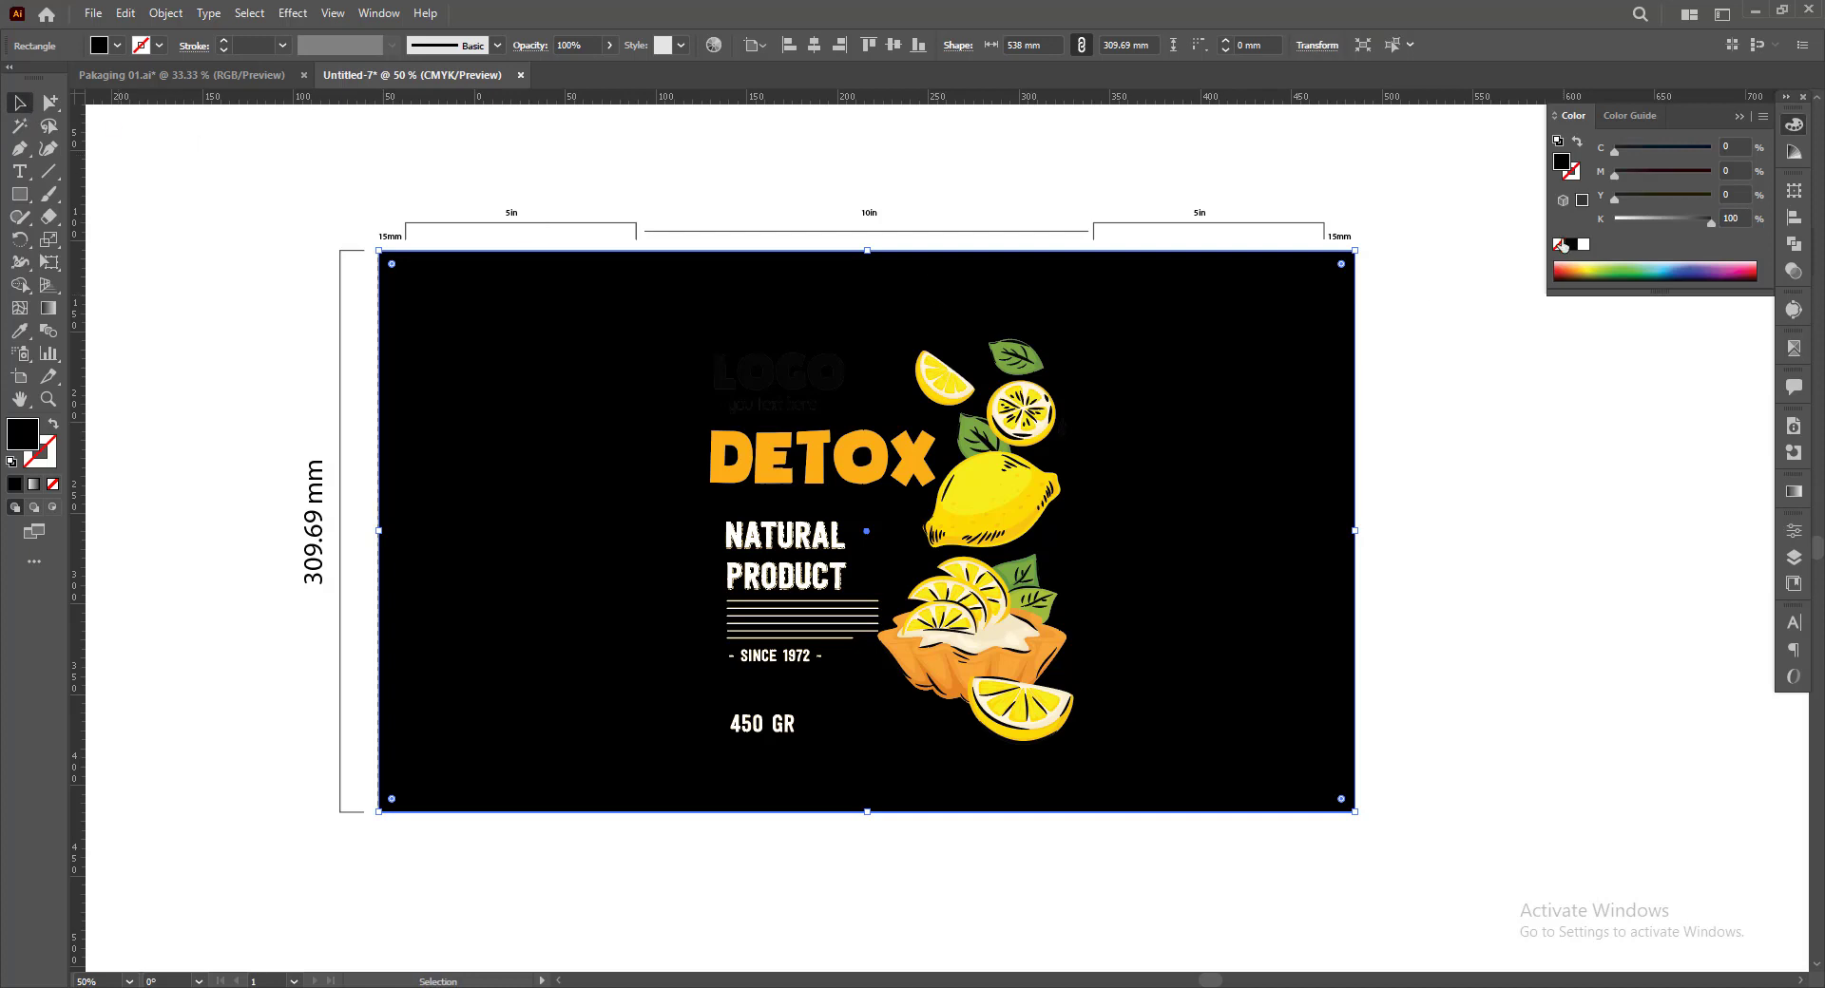
drag(1672, 220, 1624, 224)
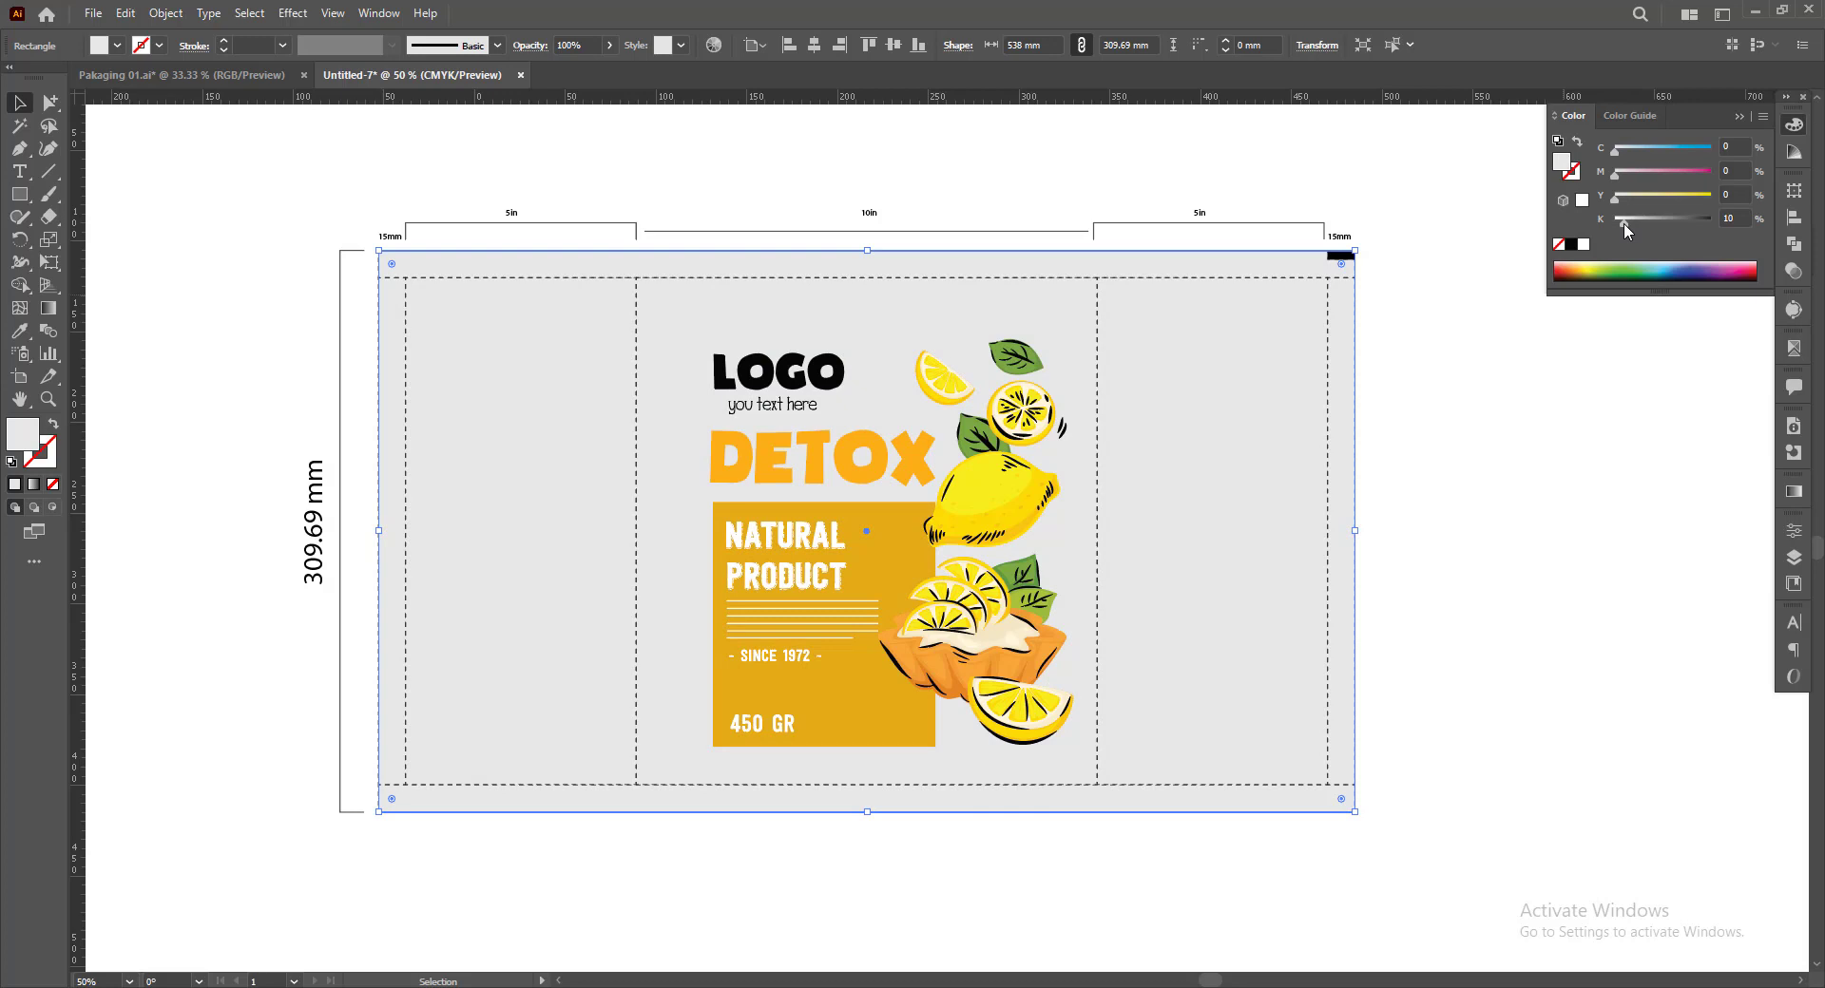
click(812, 173)
Place a vertical guide through the centre of the main panel
drag(1014, 881, 1025, 881)
click(965, 796)
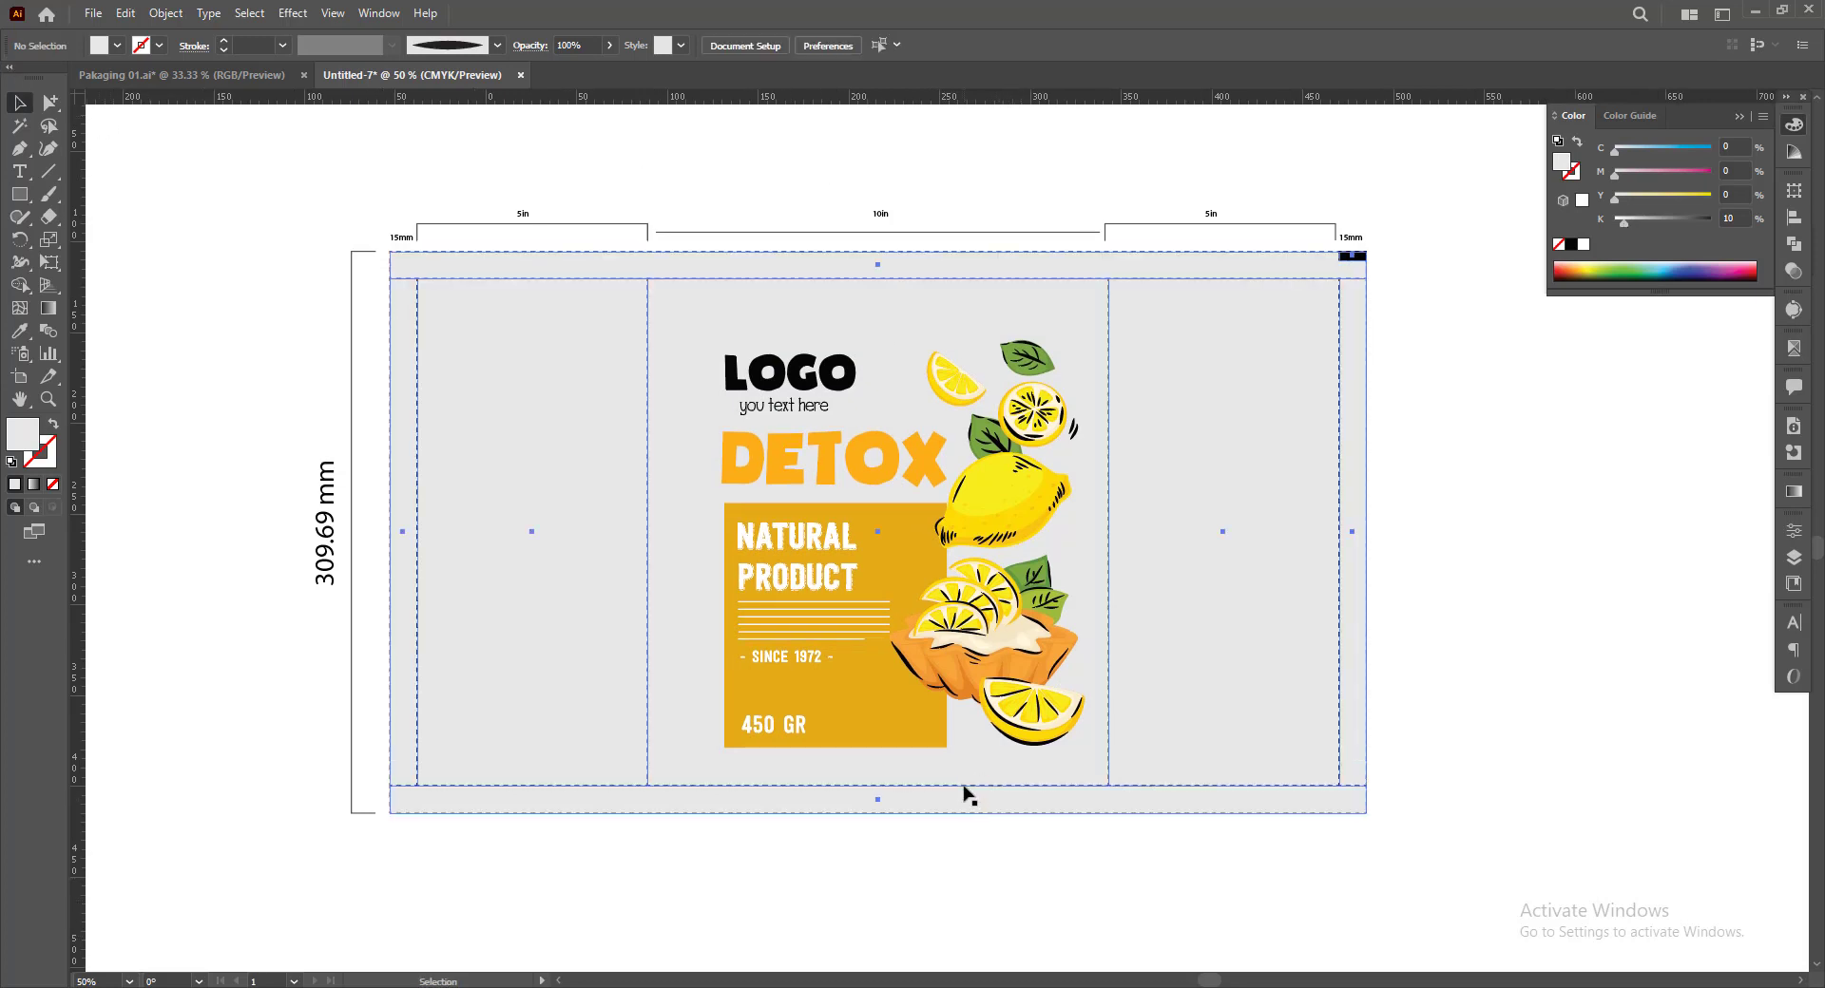
drag(76, 815, 878, 814)
Centre the lemon DETOX artwork on the vertical guide and enlarge it proportionally from its centre
click(922, 655)
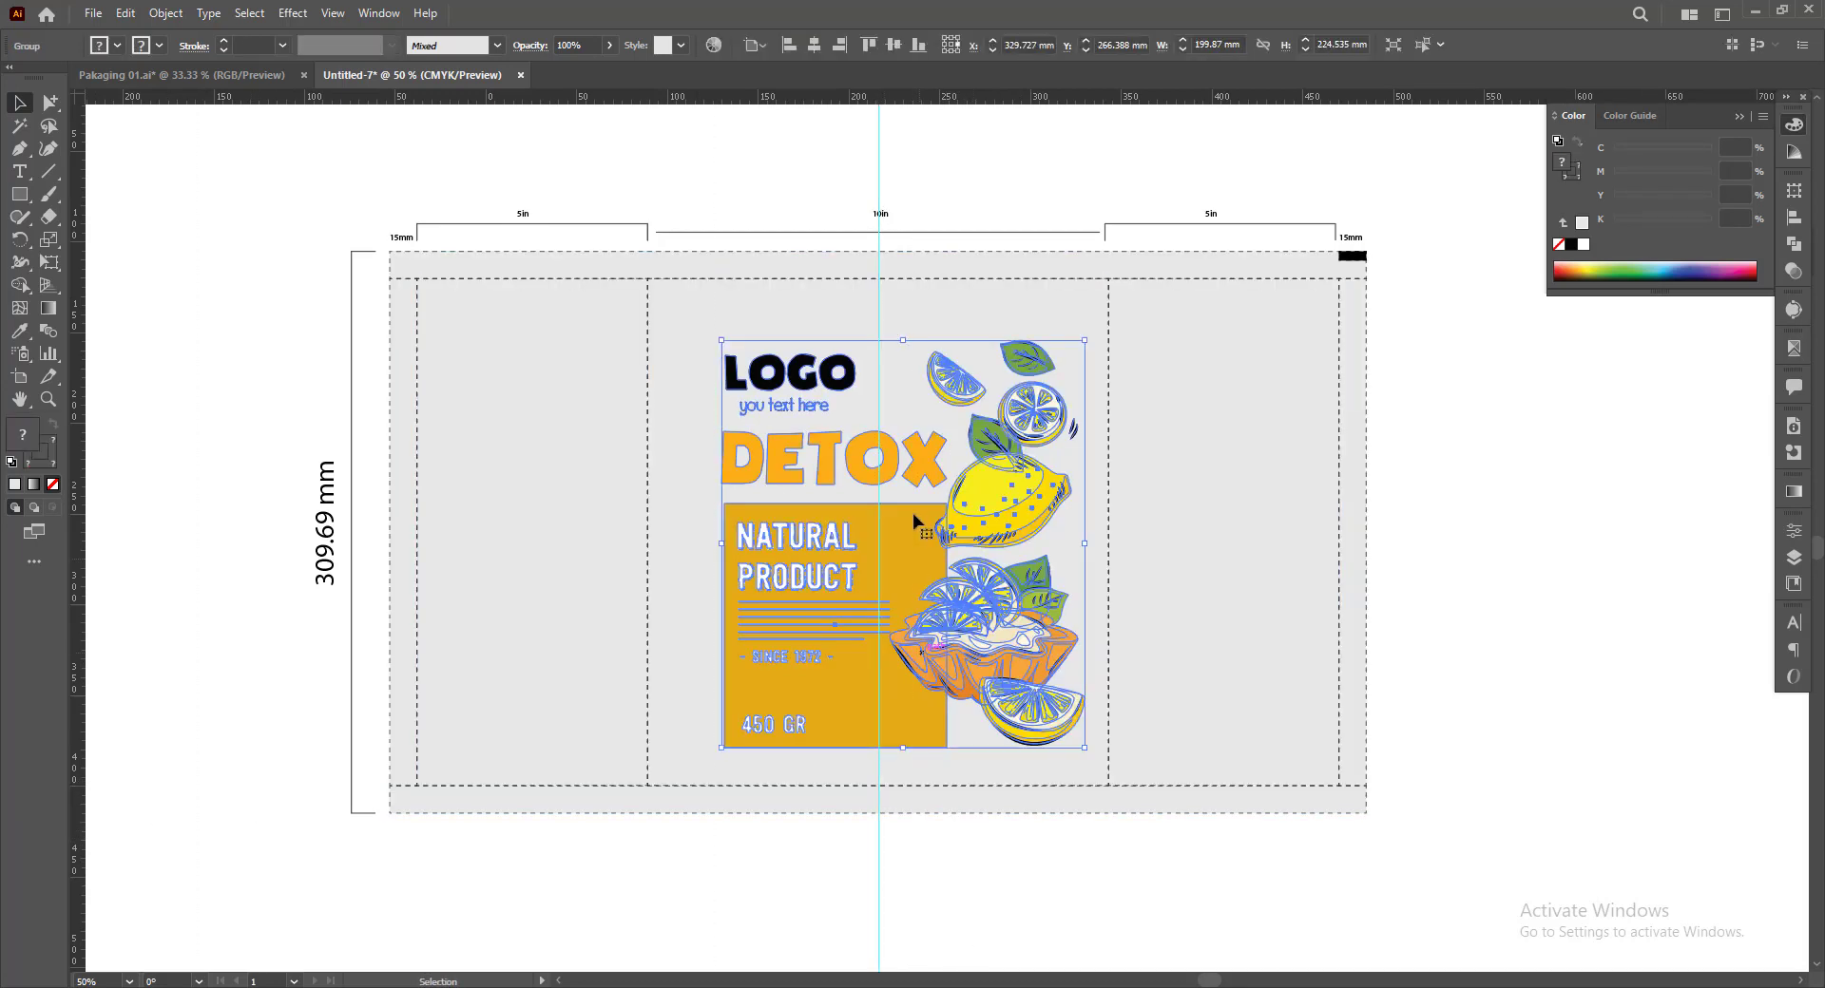
key(ctrl+plus)
mouse_move(912, 568)
mouse_down()
mouse_move(873, 563)
mouse_move(891, 564)
mouse_up()
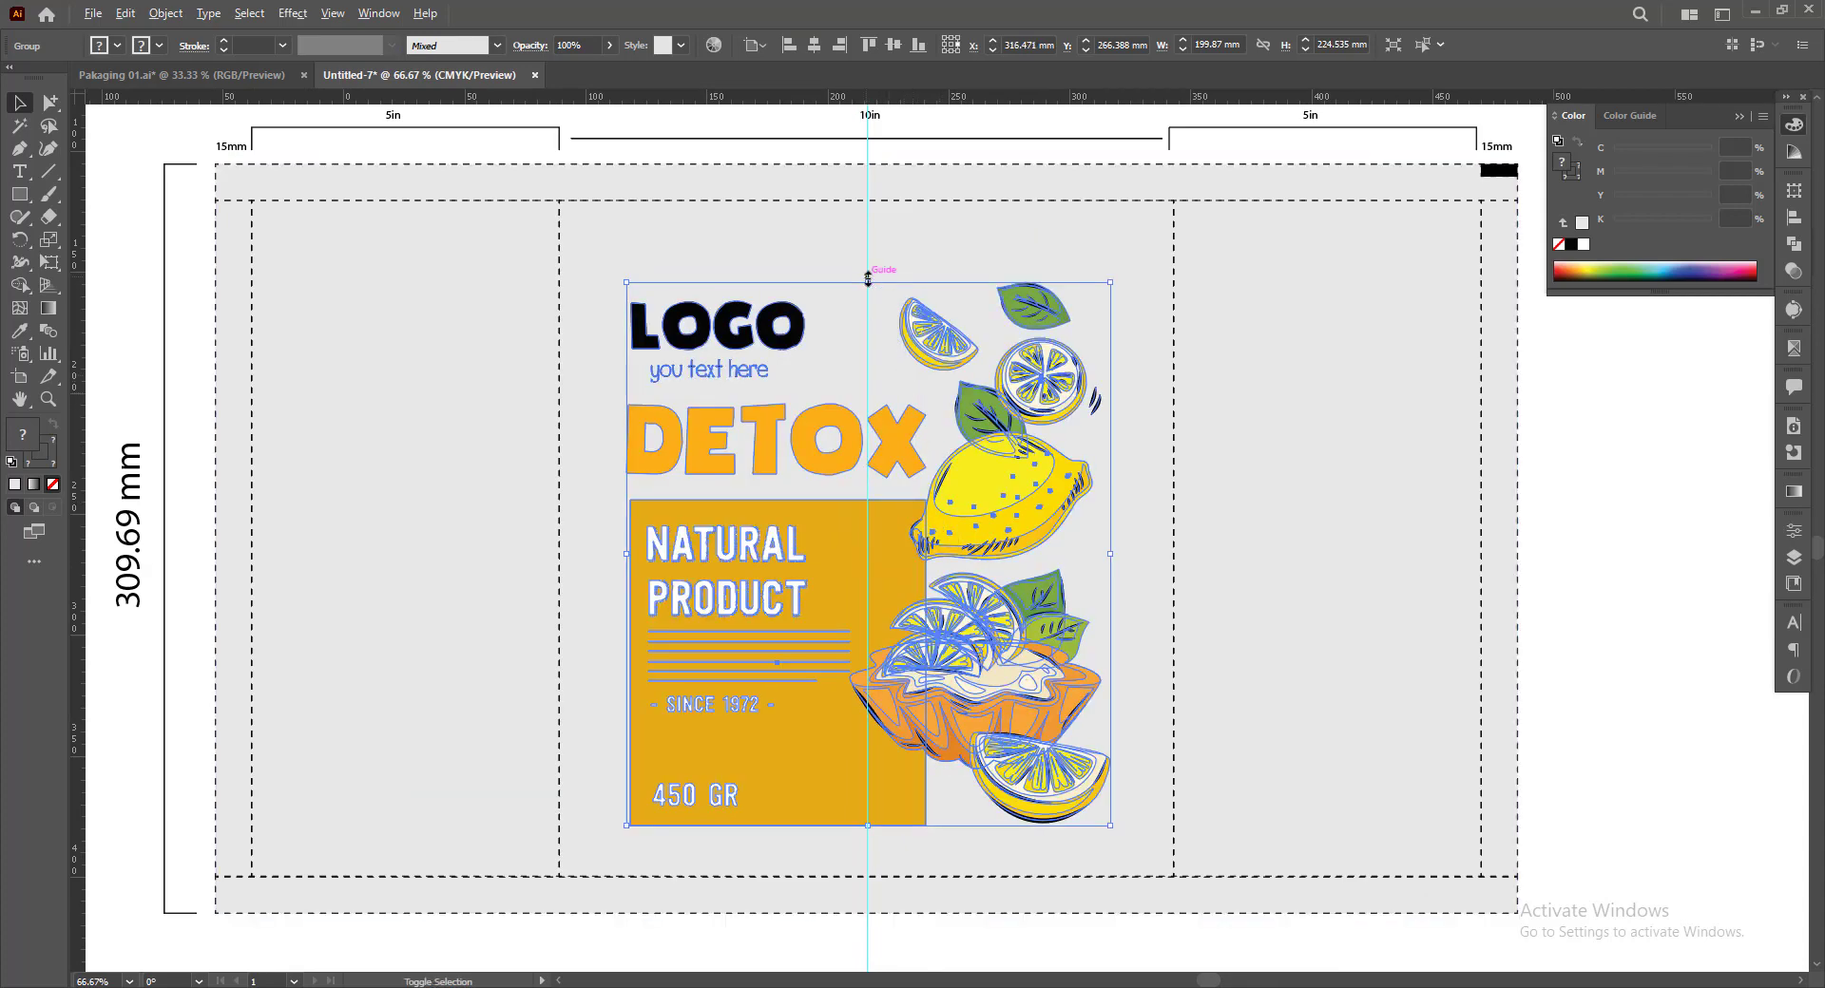
drag(866, 278, 867, 254)
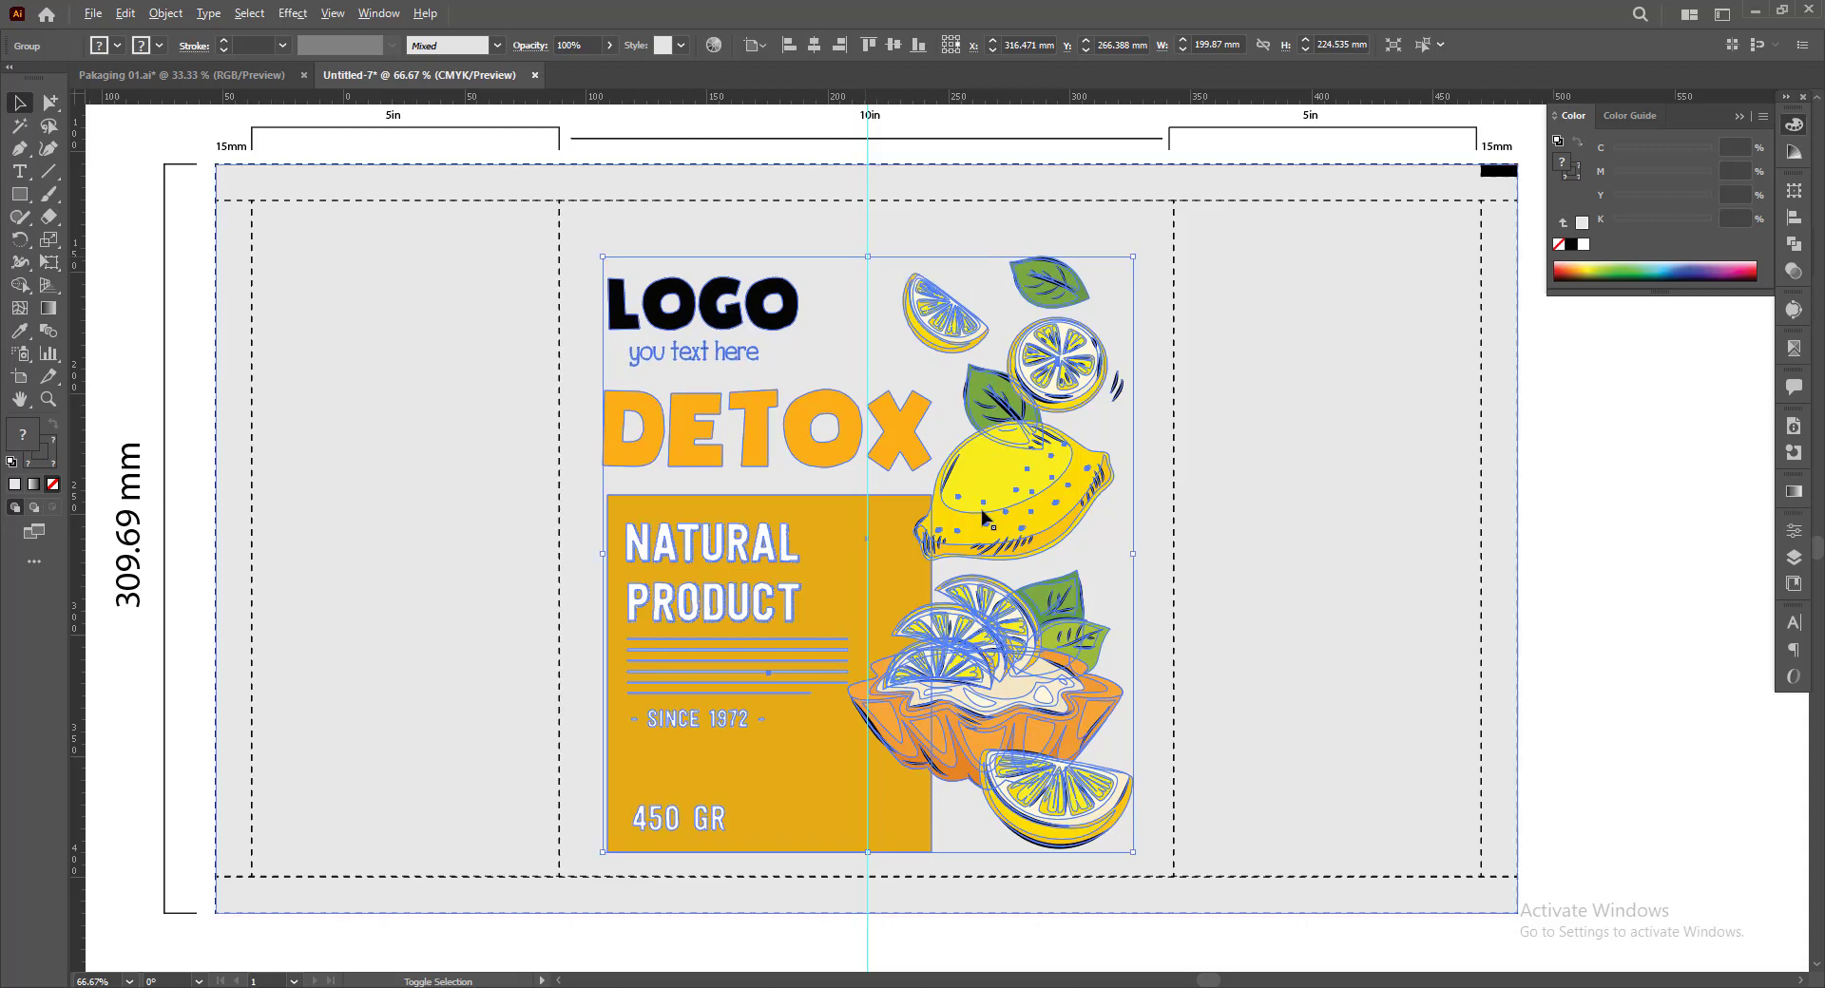
scroll(986, 651, down, 2)
click(948, 907)
scroll(948, 907, up, 1)
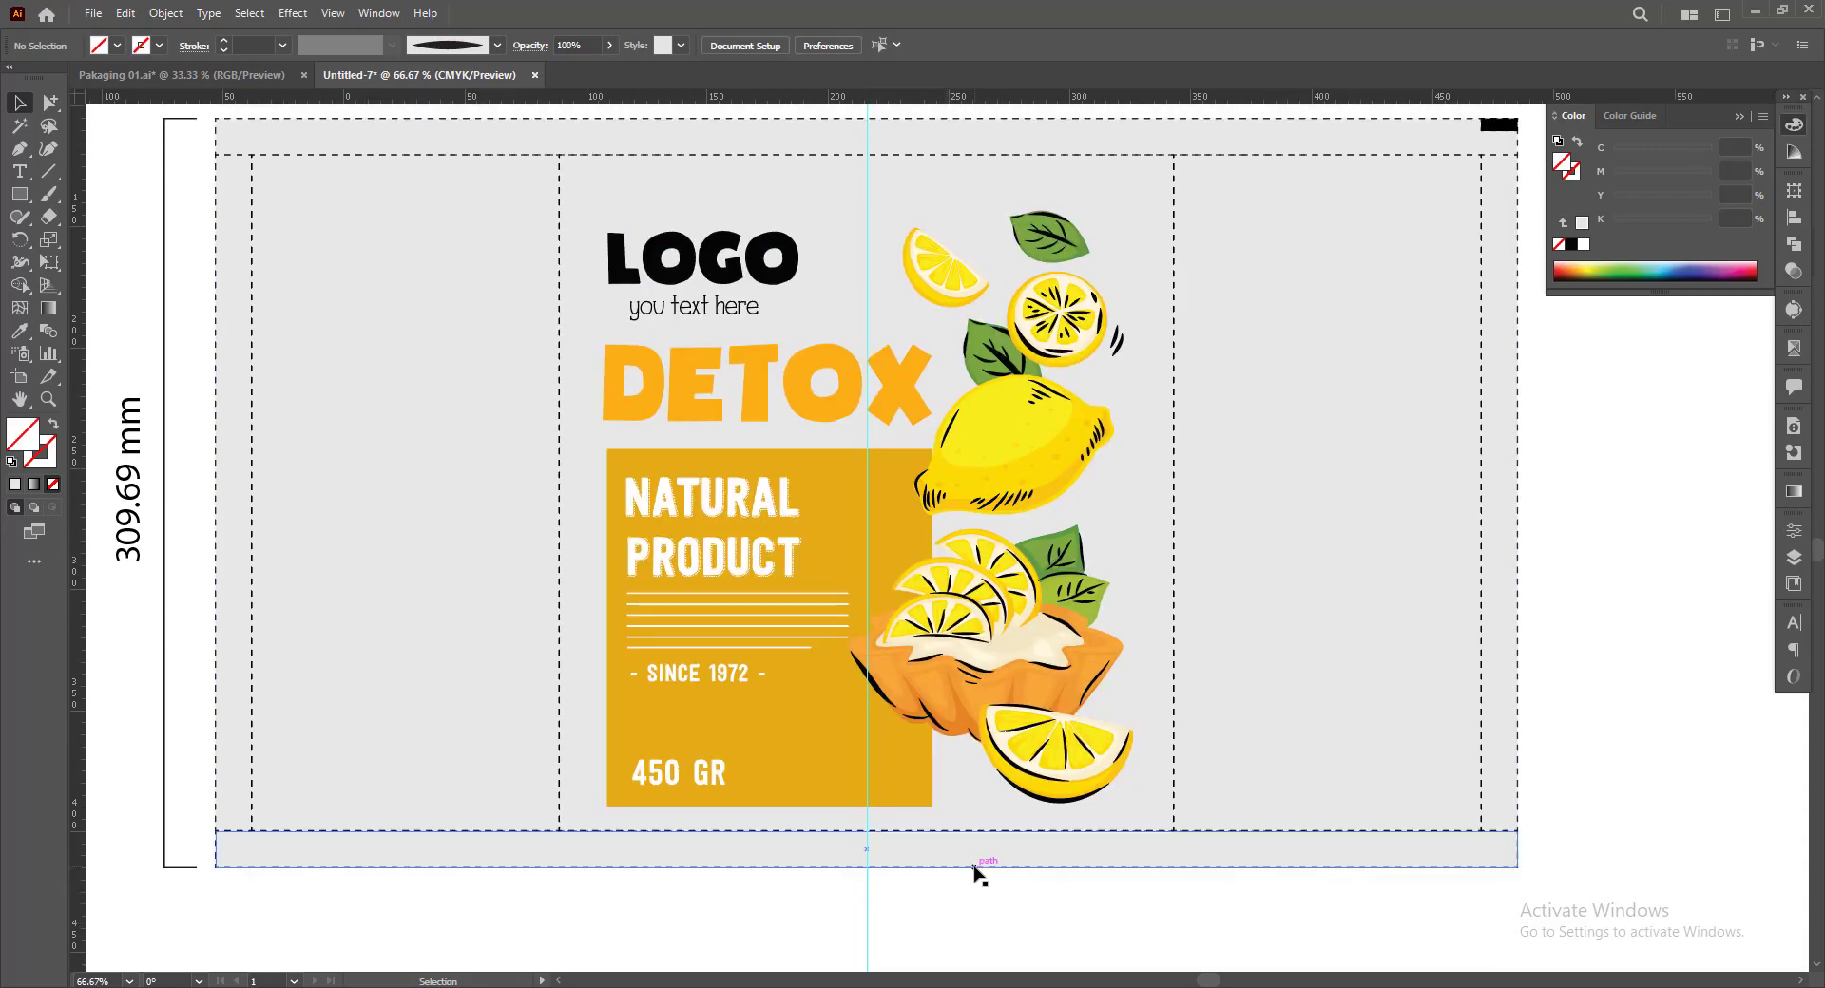
Resize the lemon DETOX artwork proportionally to about 216 × 242 mm, keeping it within the main panel
scroll(969, 865, up, 1)
click(896, 829)
drag(869, 833, 869, 855)
click(953, 942)
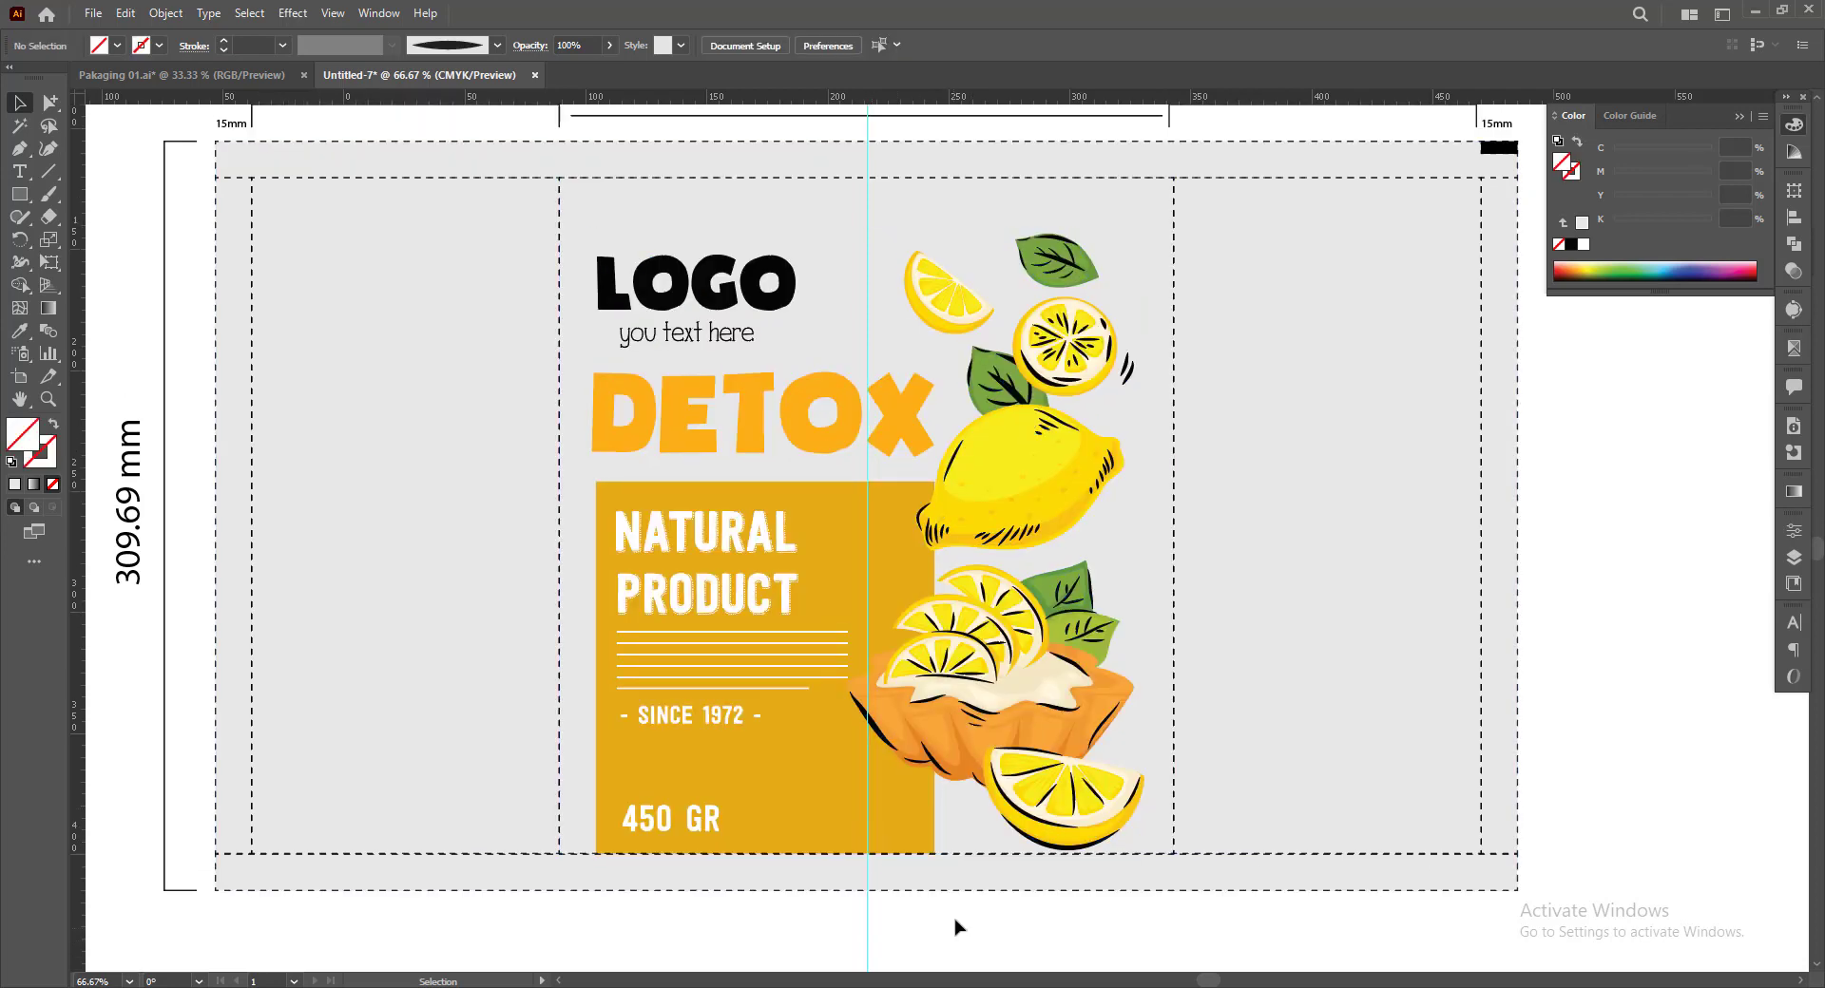
click(929, 772)
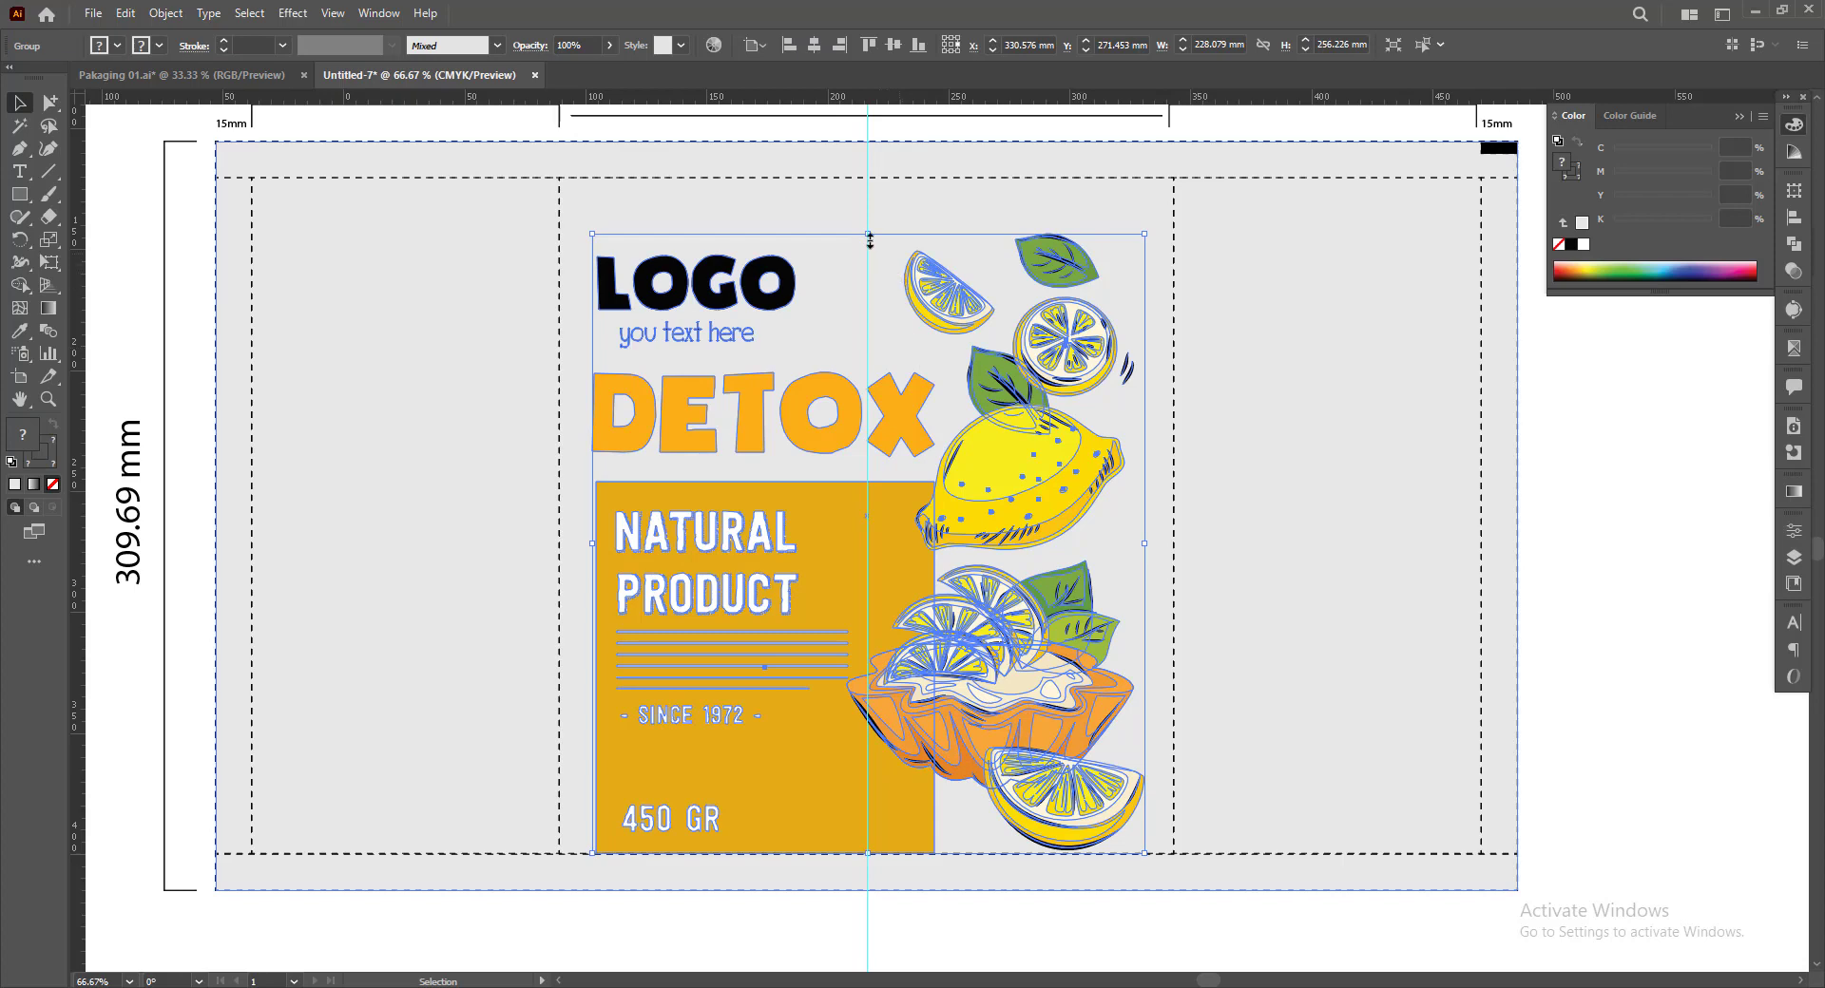
drag(869, 240, 872, 246)
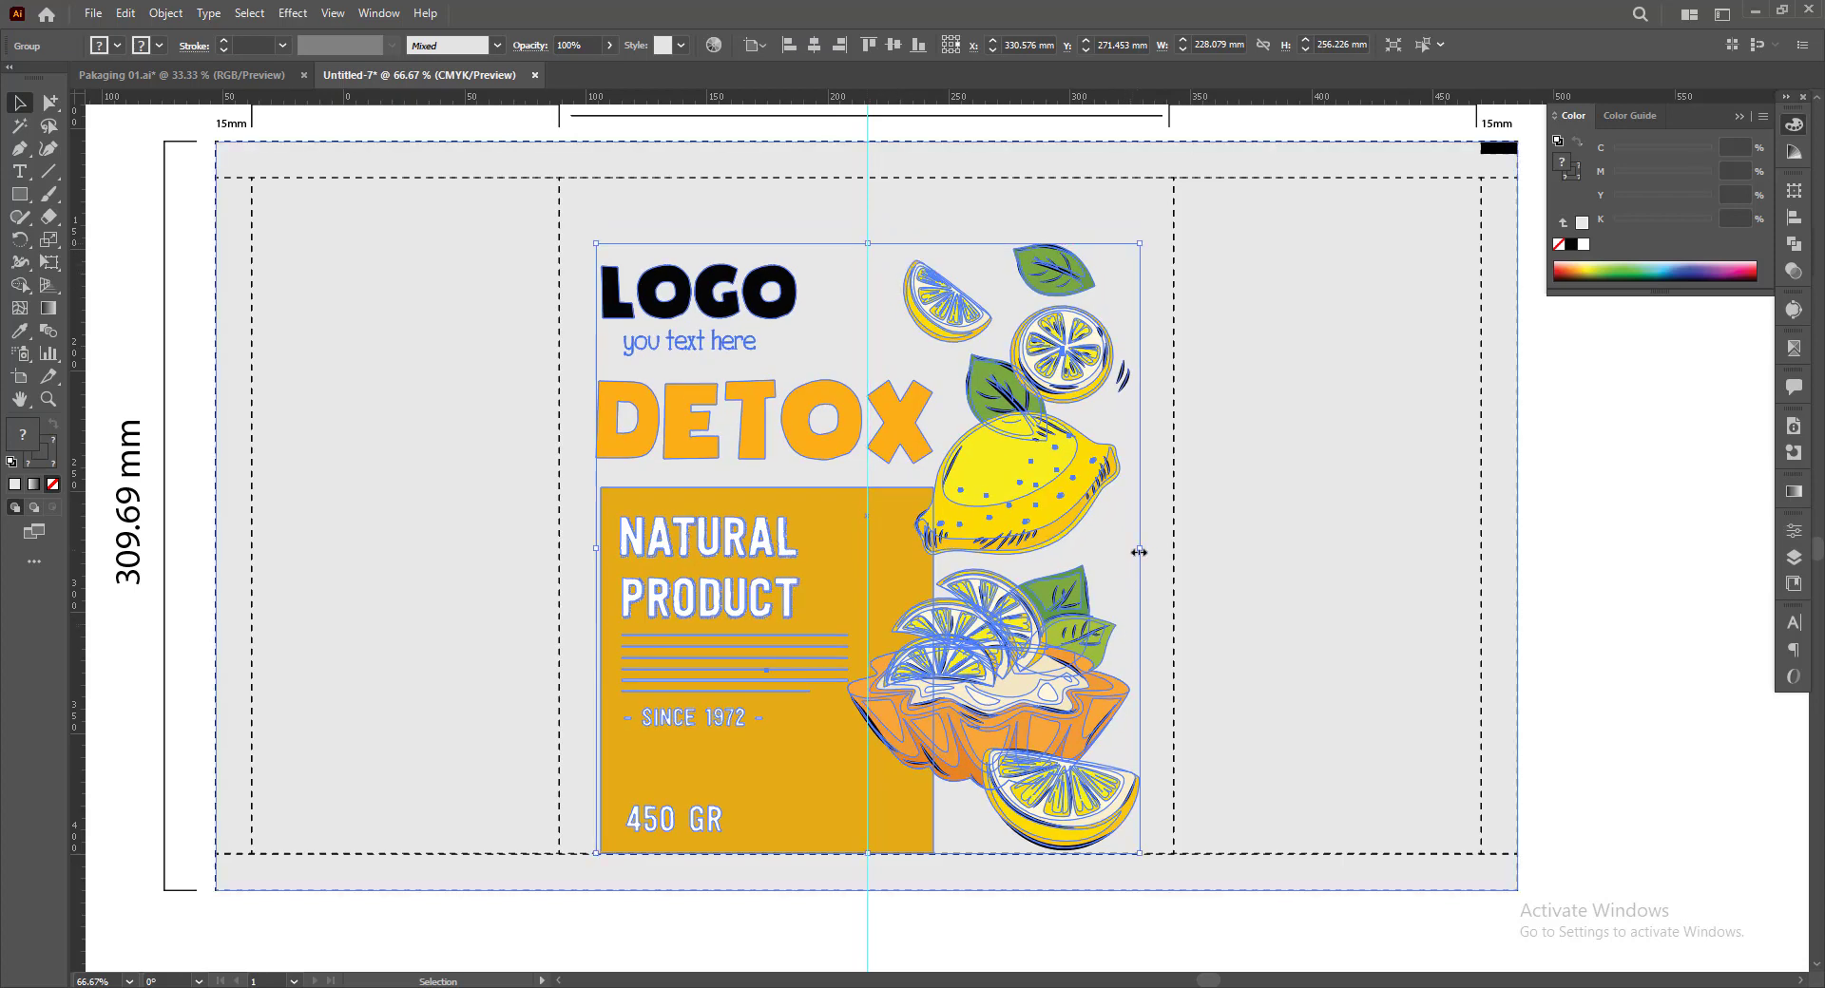
drag(1140, 549, 1130, 550)
click(1065, 932)
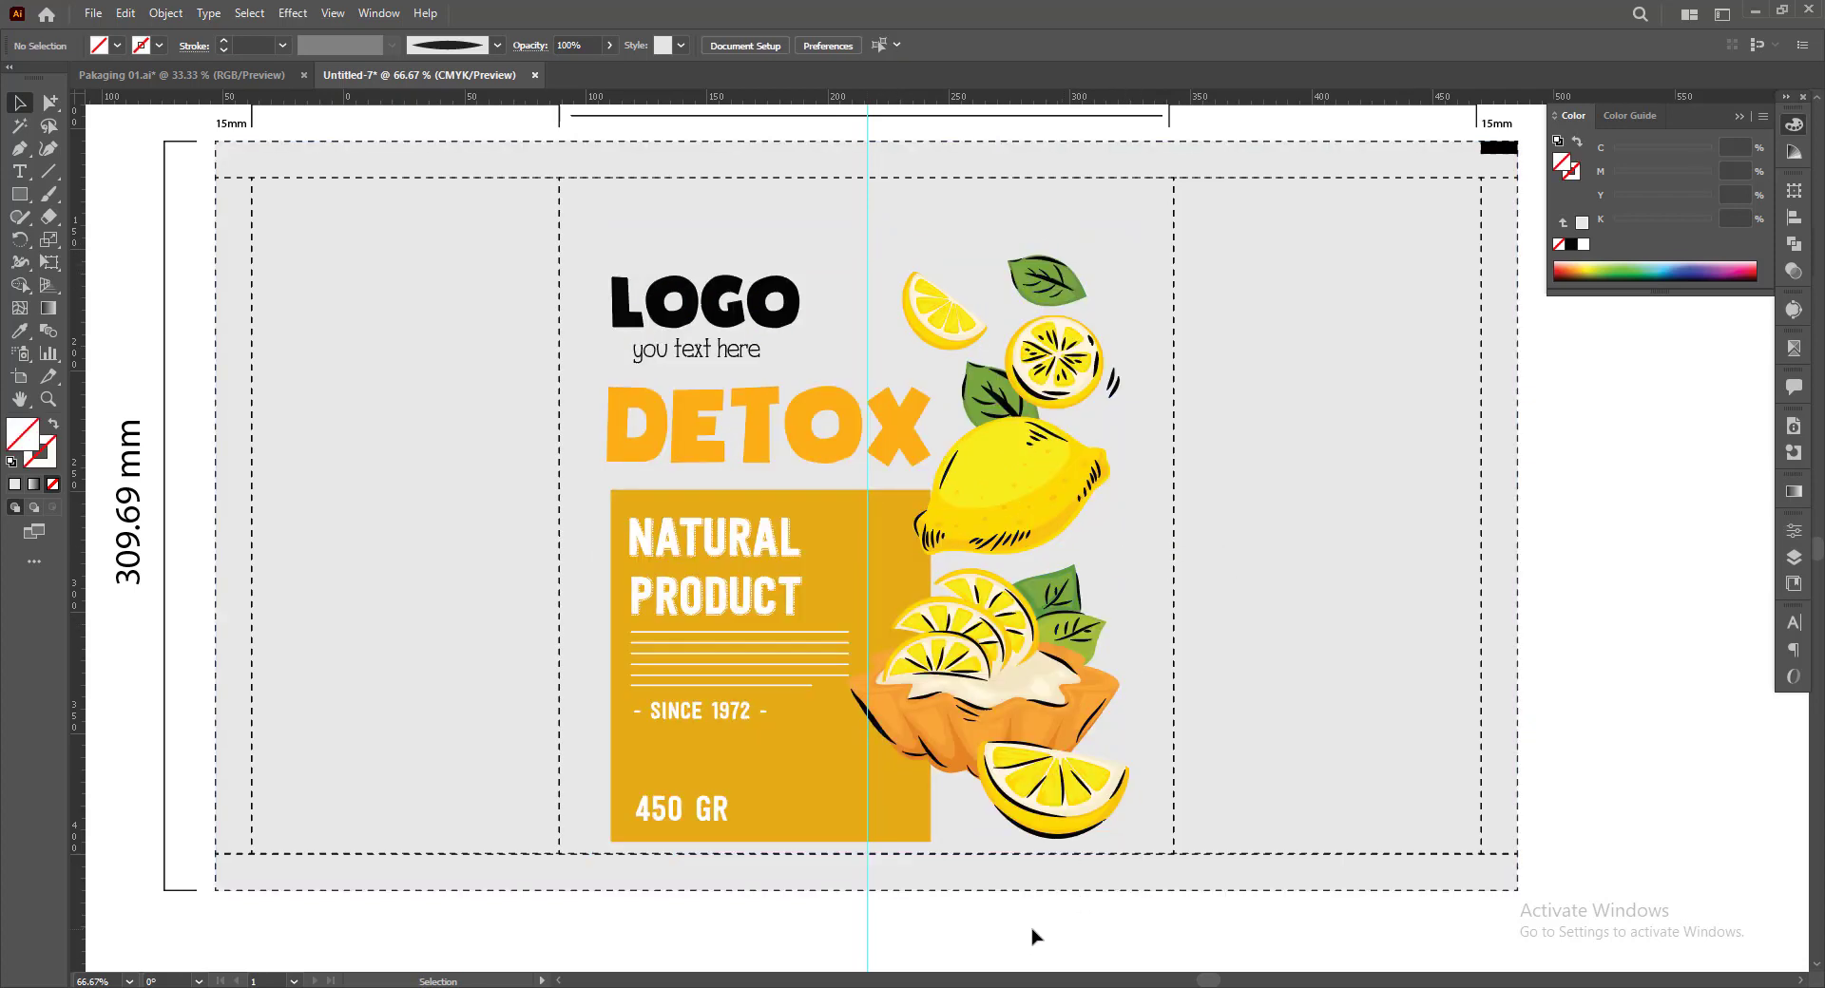
click(1457, 987)
click(1729, 936)
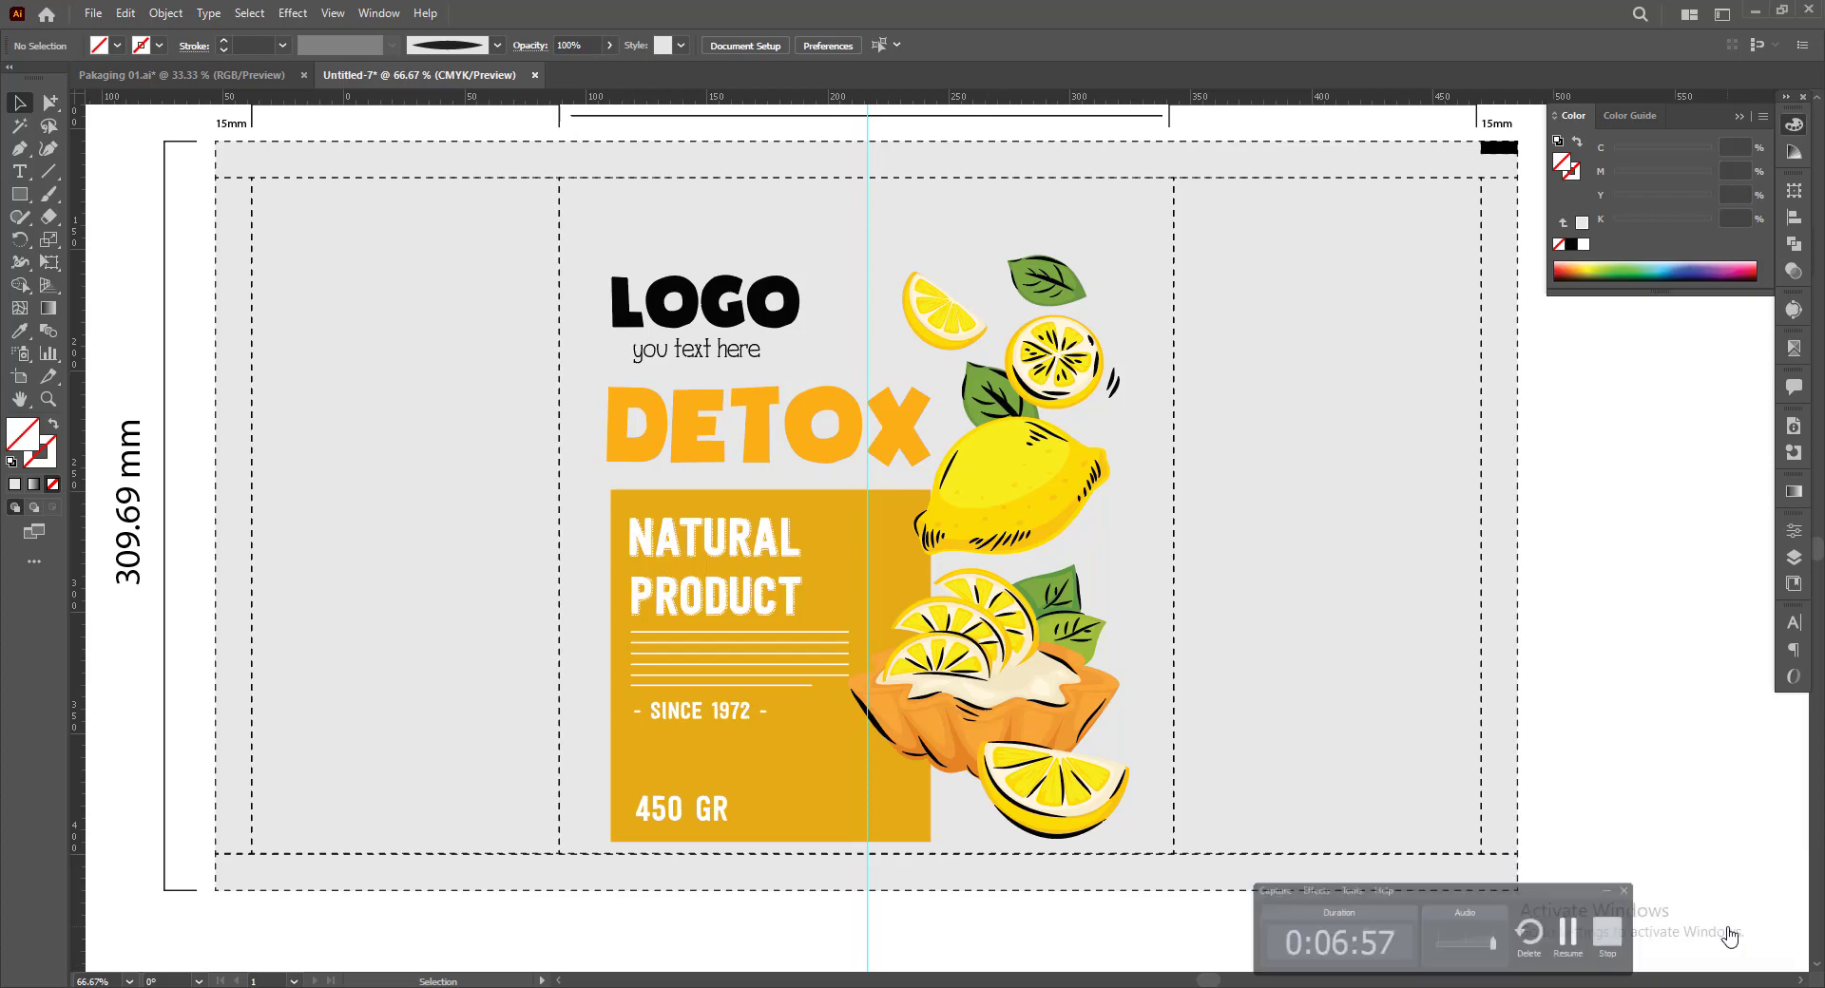
Move the lemon artwork down until the bottom edge of its yellow block sits on the lower fold line
click(905, 813)
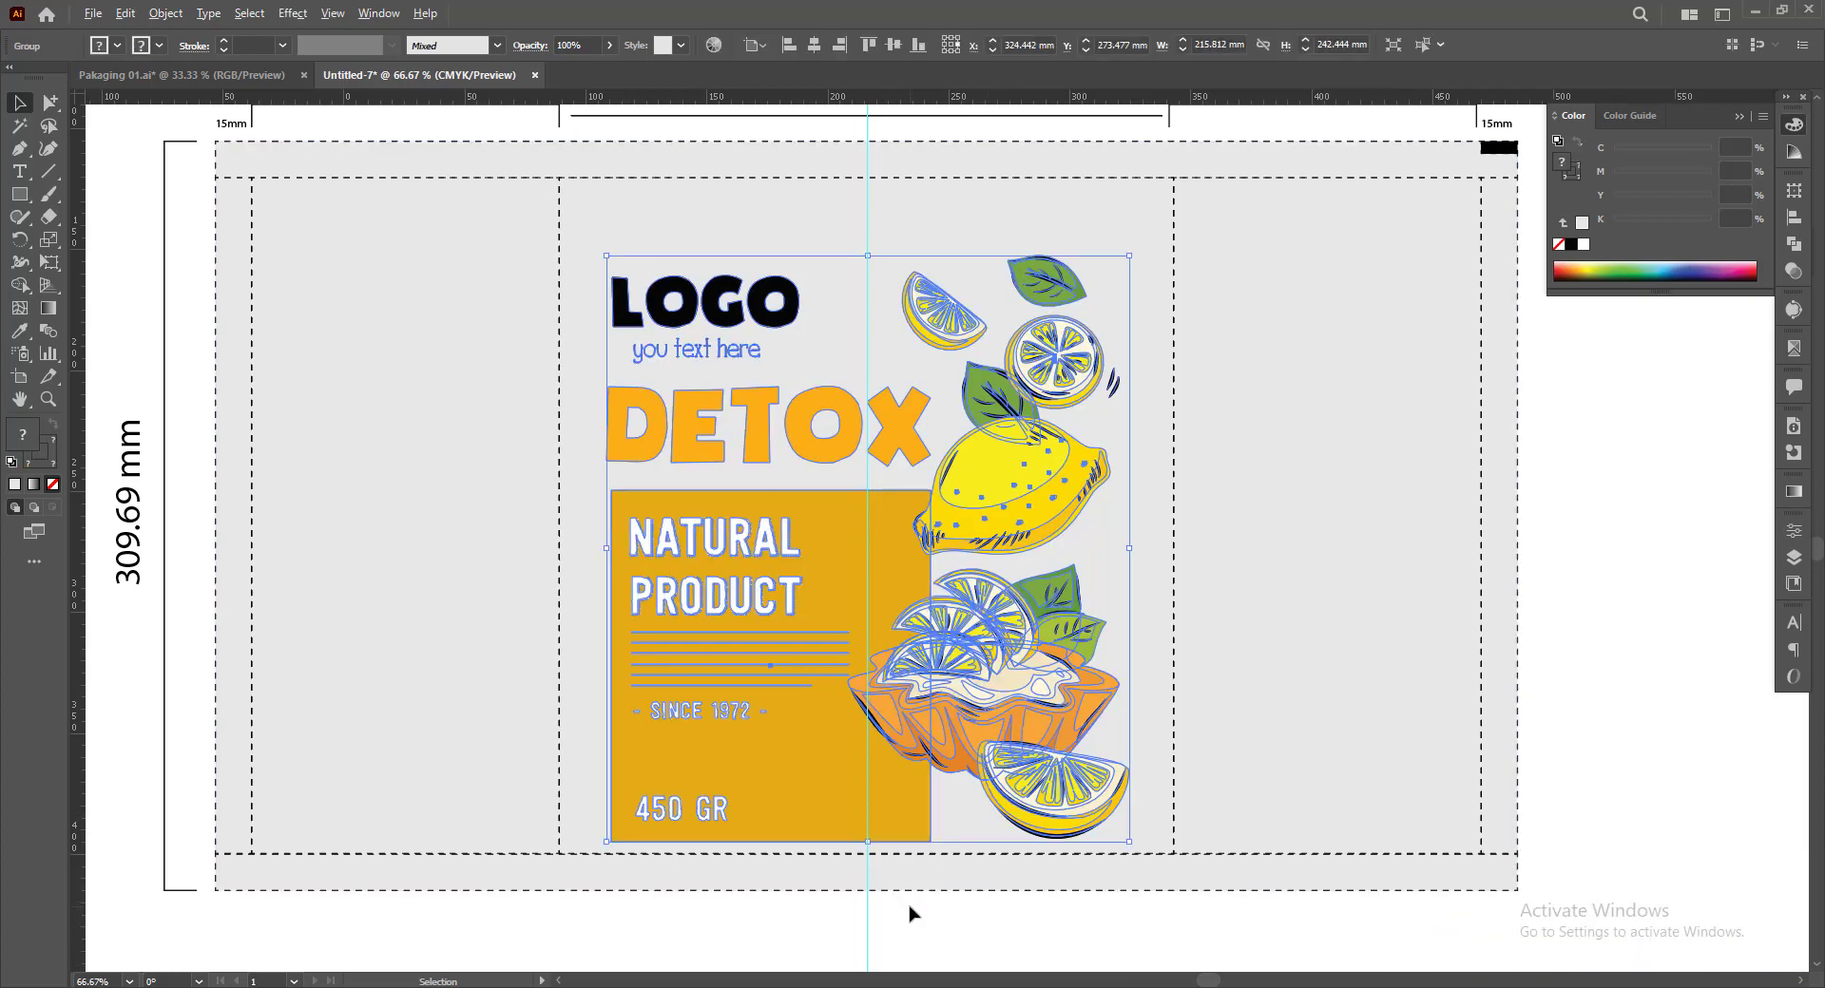
scroll(912, 910, up, 3)
drag(851, 610, 885, 710)
scroll(903, 732, down, 1)
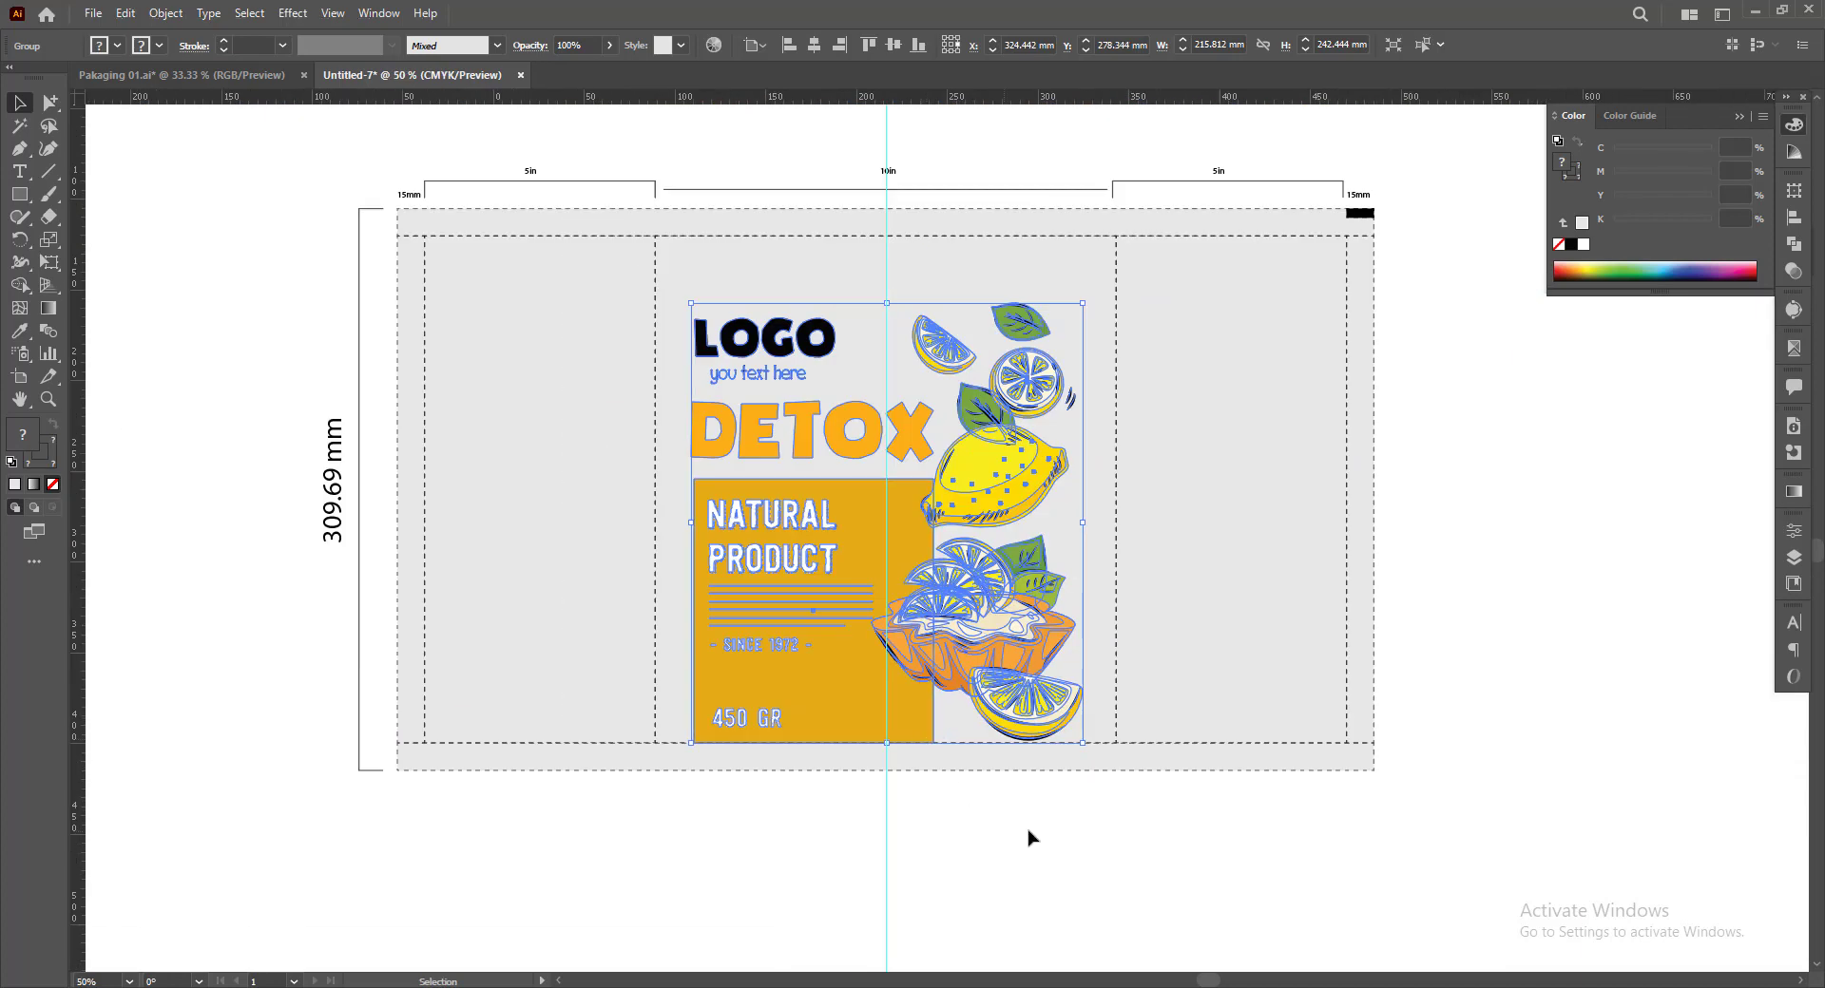
click(1029, 831)
drag(1032, 808, 1095, 847)
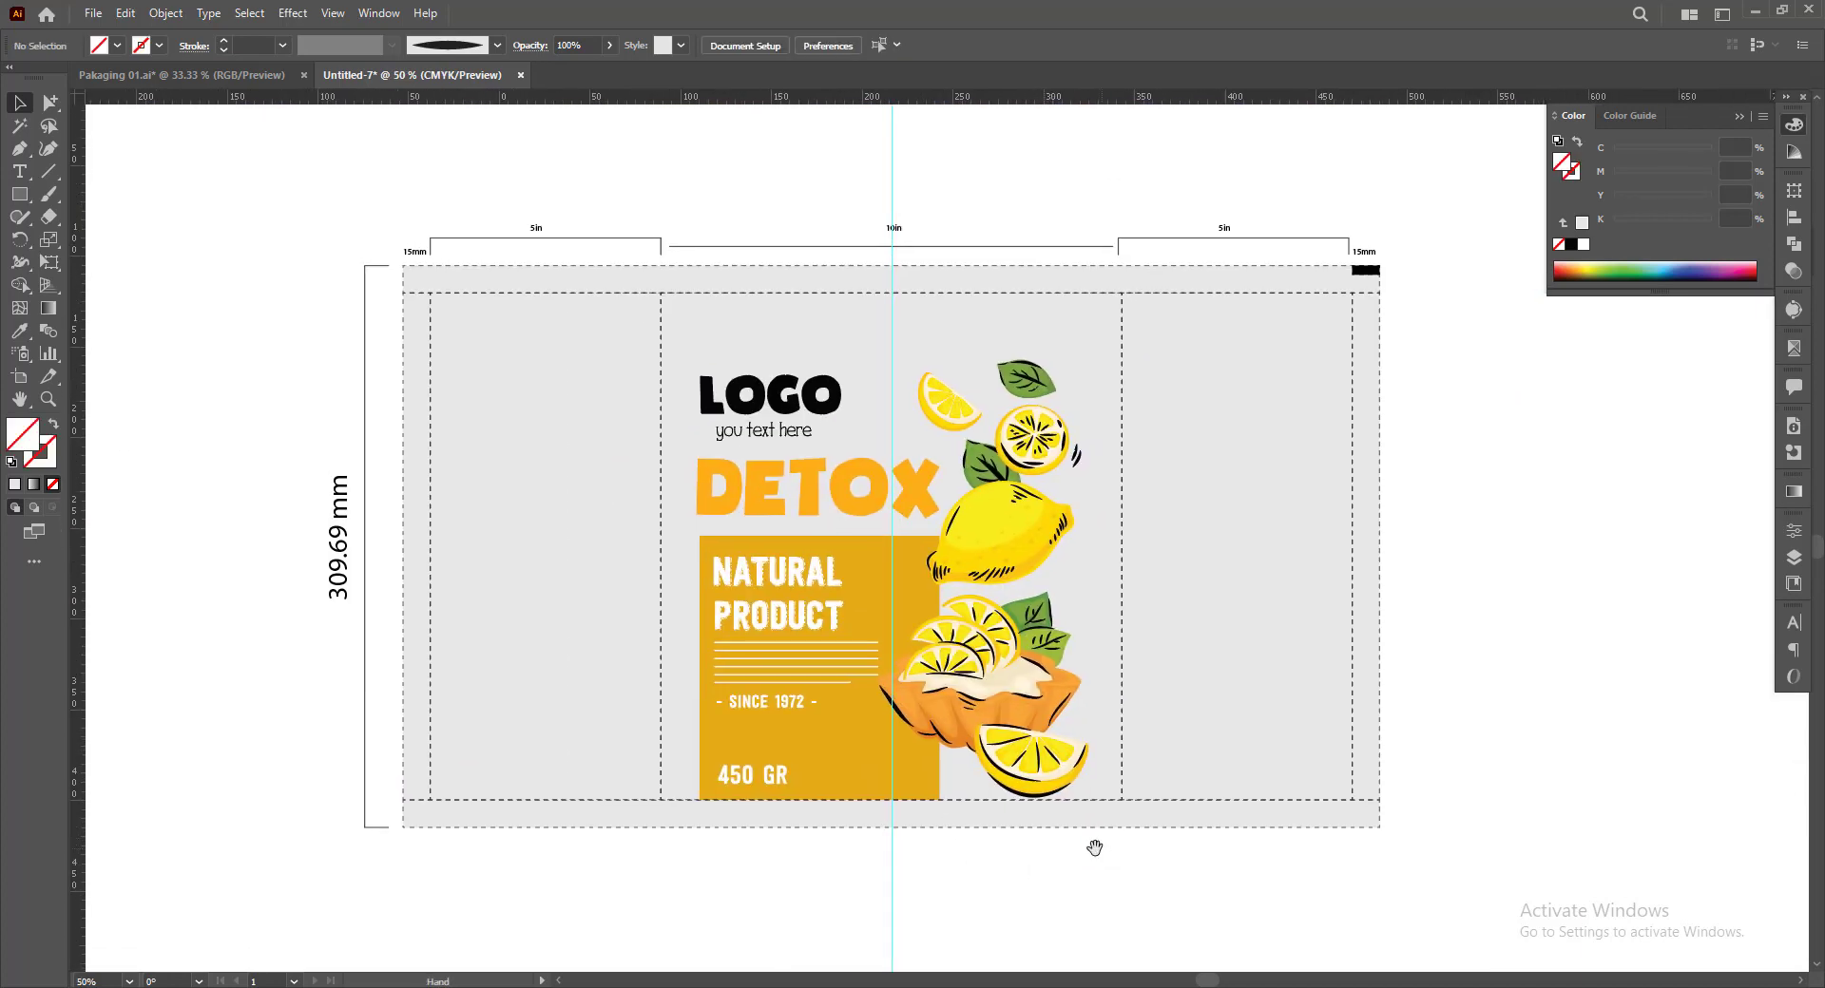
Enlarge the lemon artwork proportionally to about 223 × 250 mm, keeping its base on the lower fold line
click(854, 591)
drag(893, 360, 893, 348)
click(1538, 674)
scroll(1449, 705, down, 1)
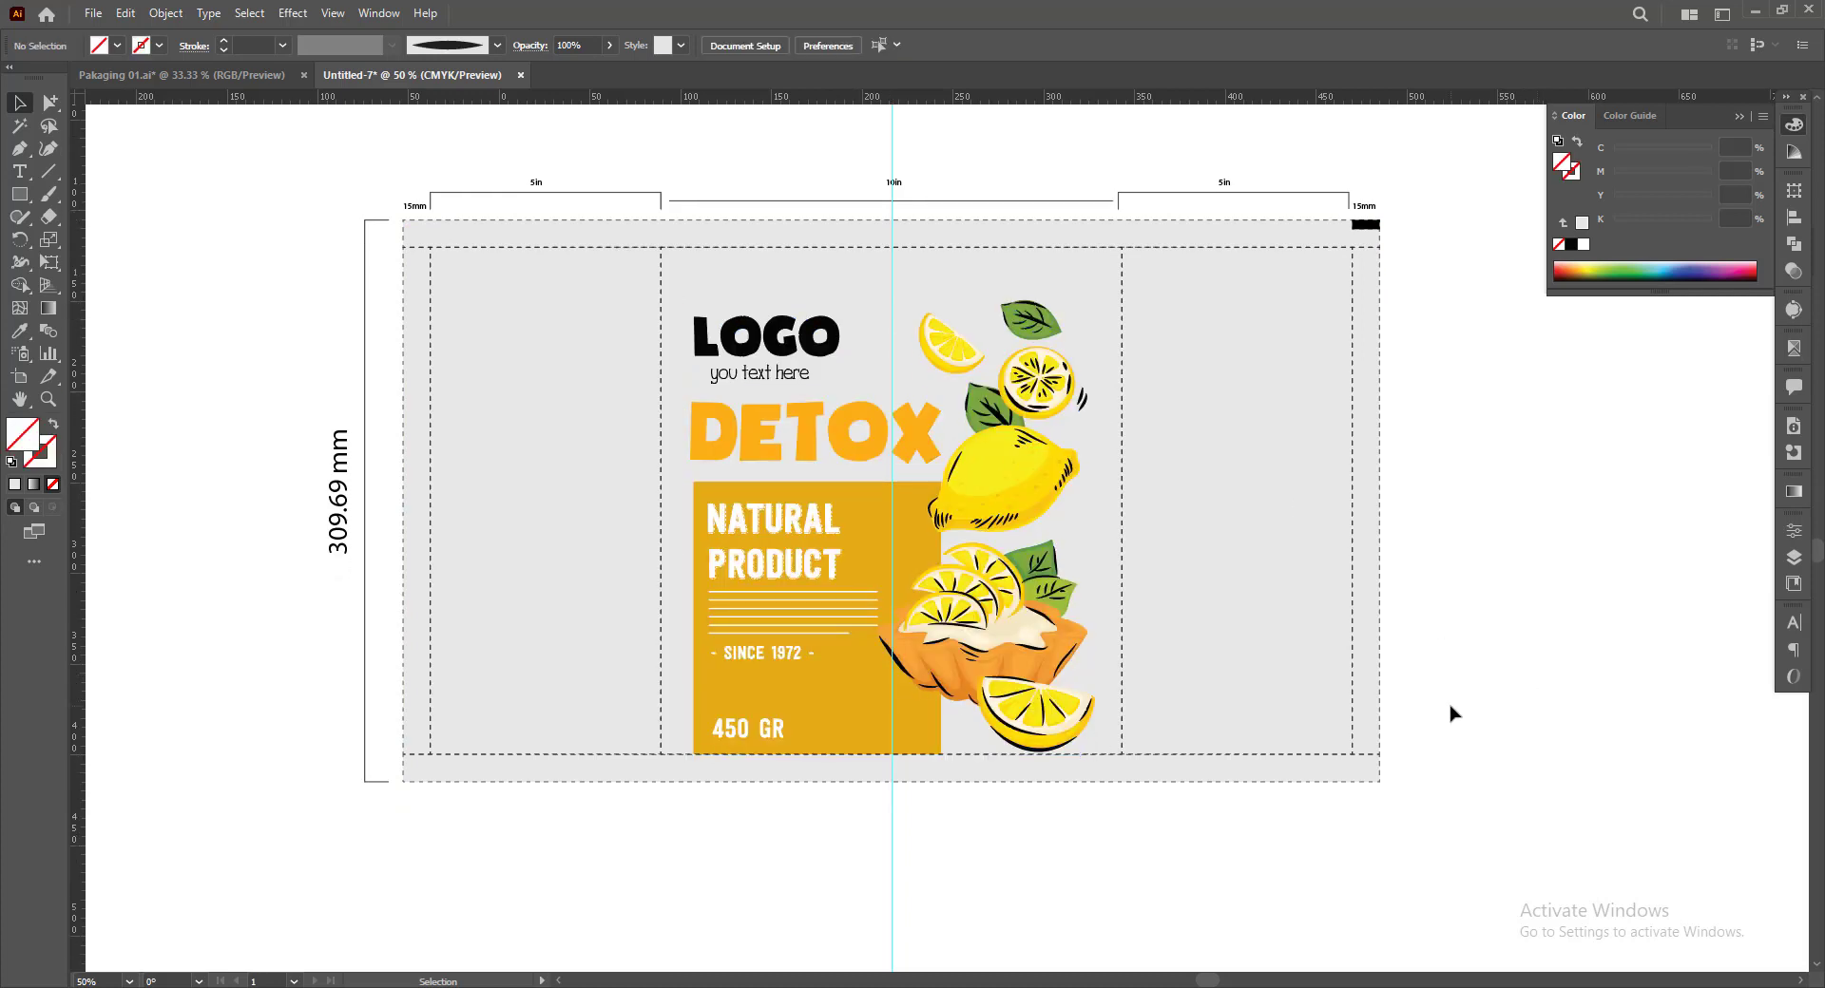
Delete the vertical guide running through the centre of the main panel
scroll(1449, 706, up, 1)
drag(1502, 676, 1484, 674)
drag(926, 932, 928, 930)
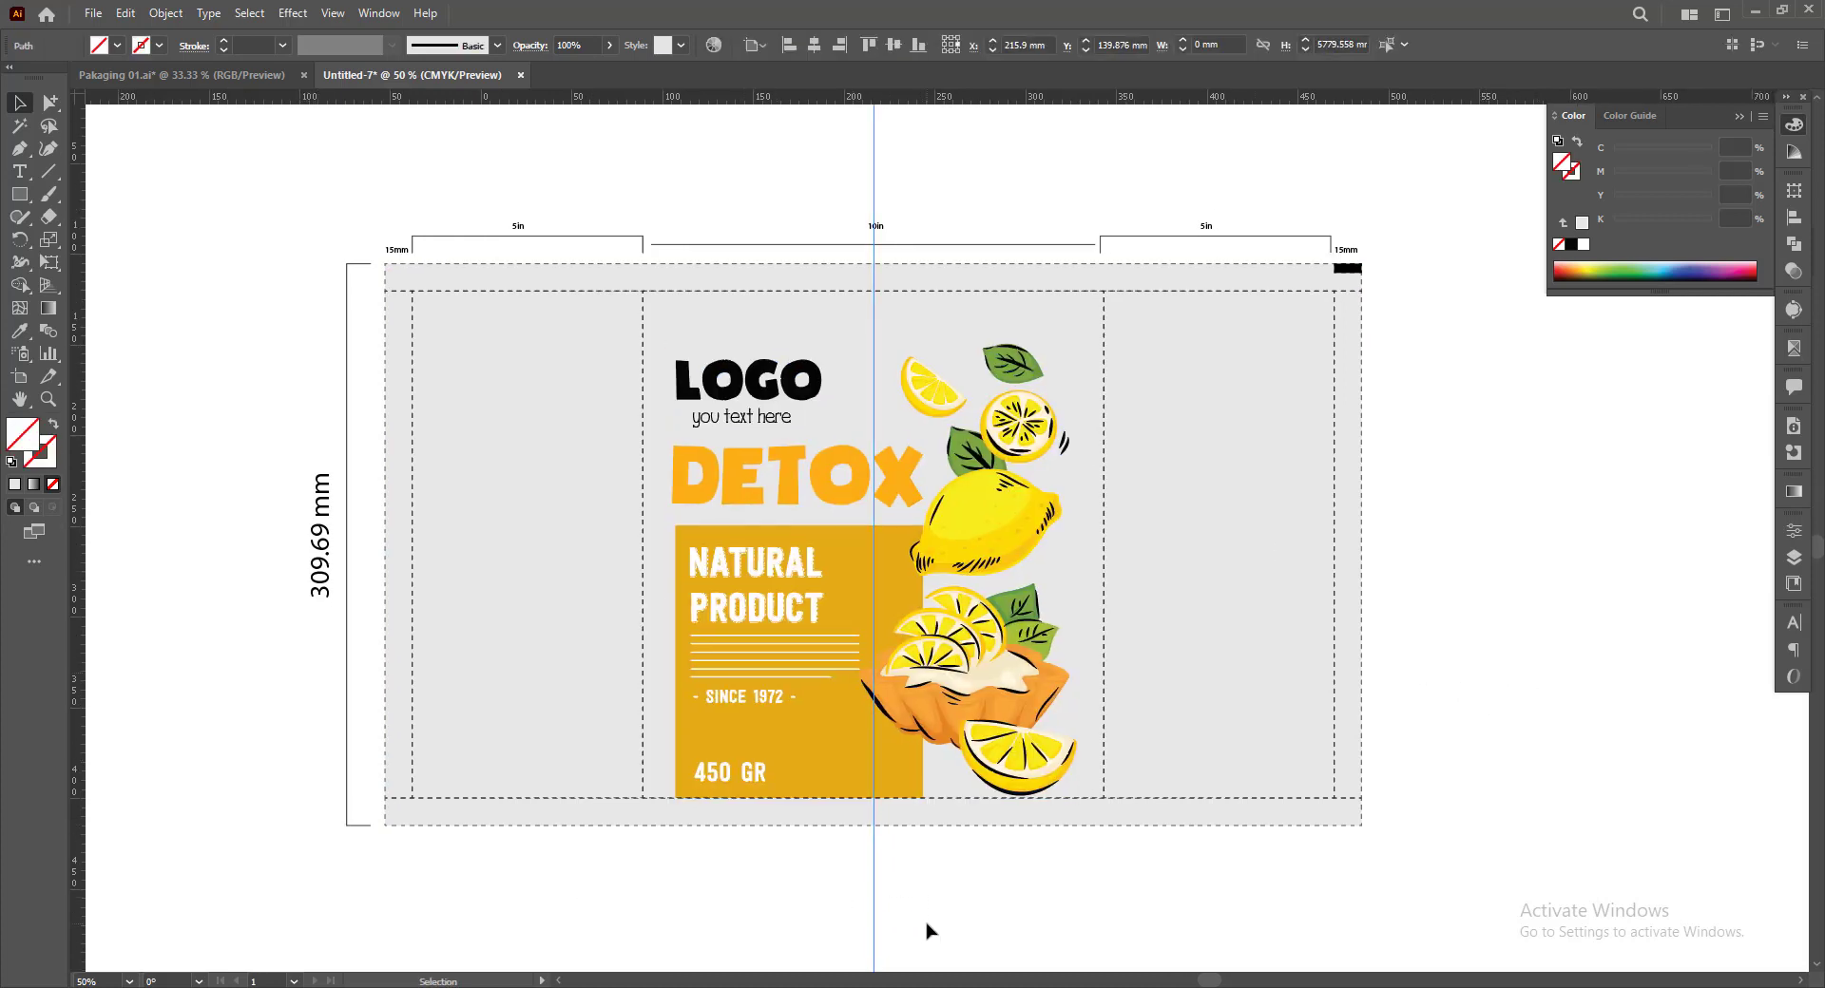
scroll(967, 875, down, 1)
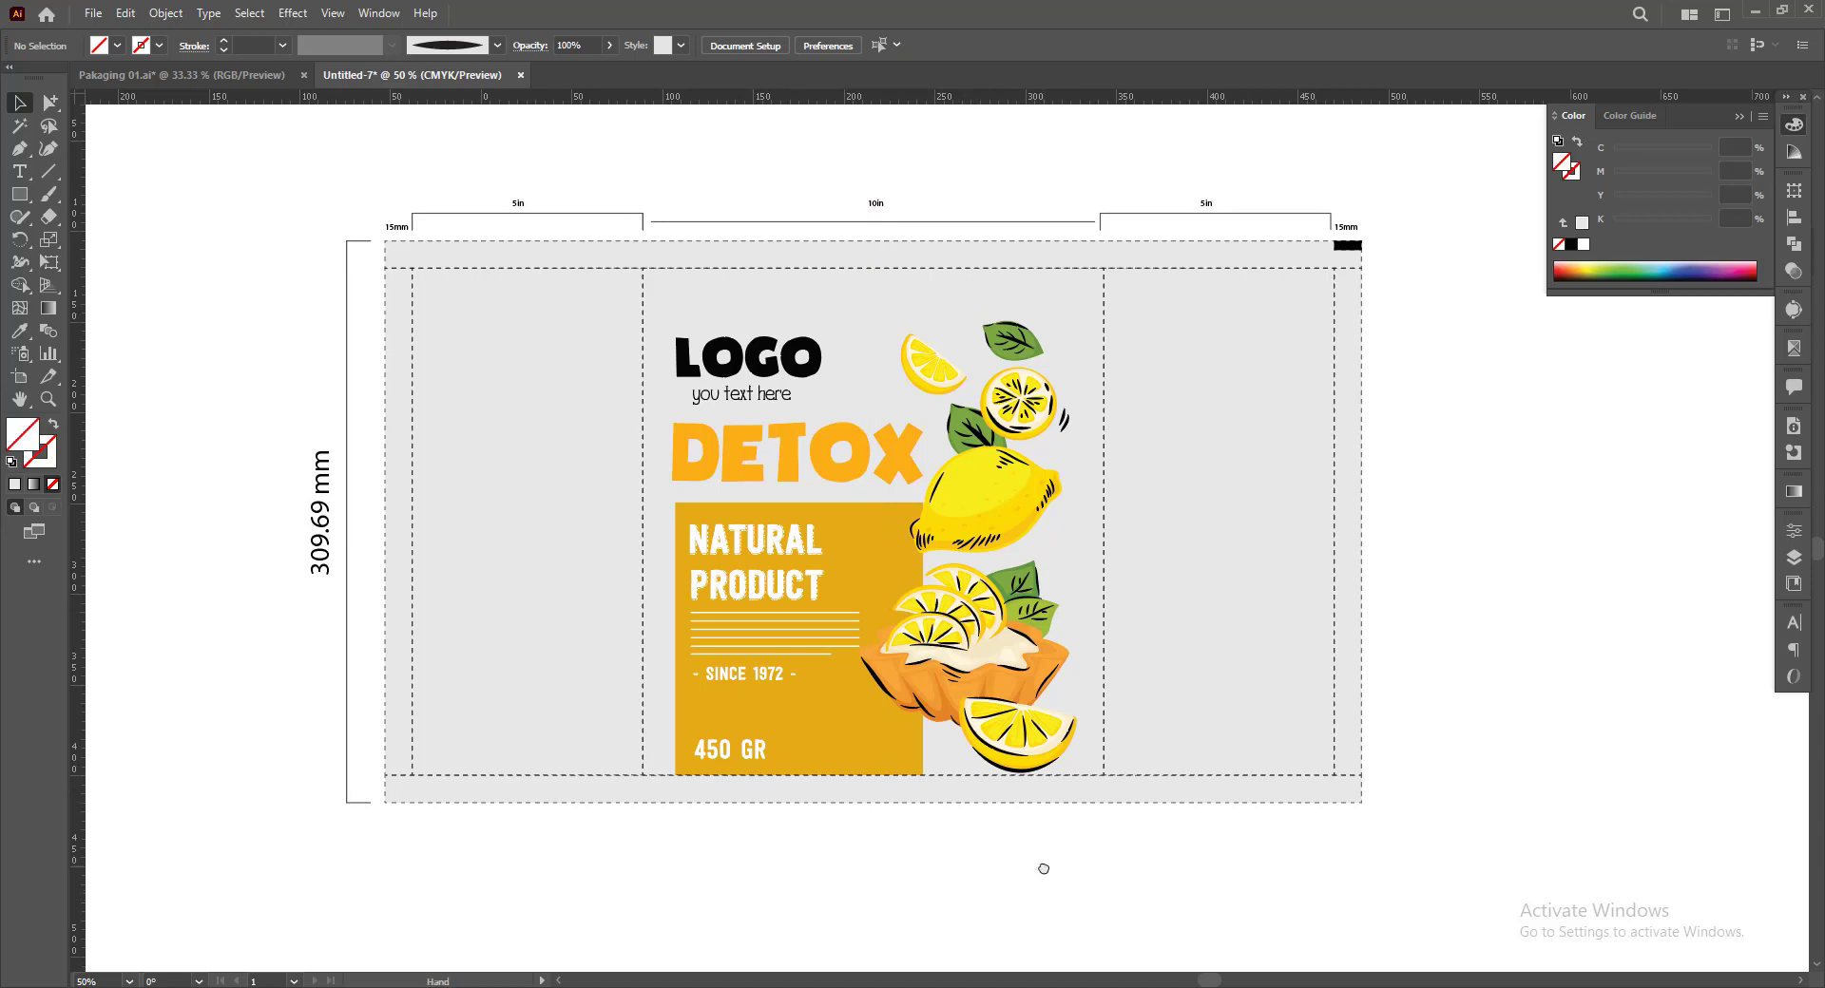
scroll(864, 874, down, 2)
drag(885, 879, 949, 902)
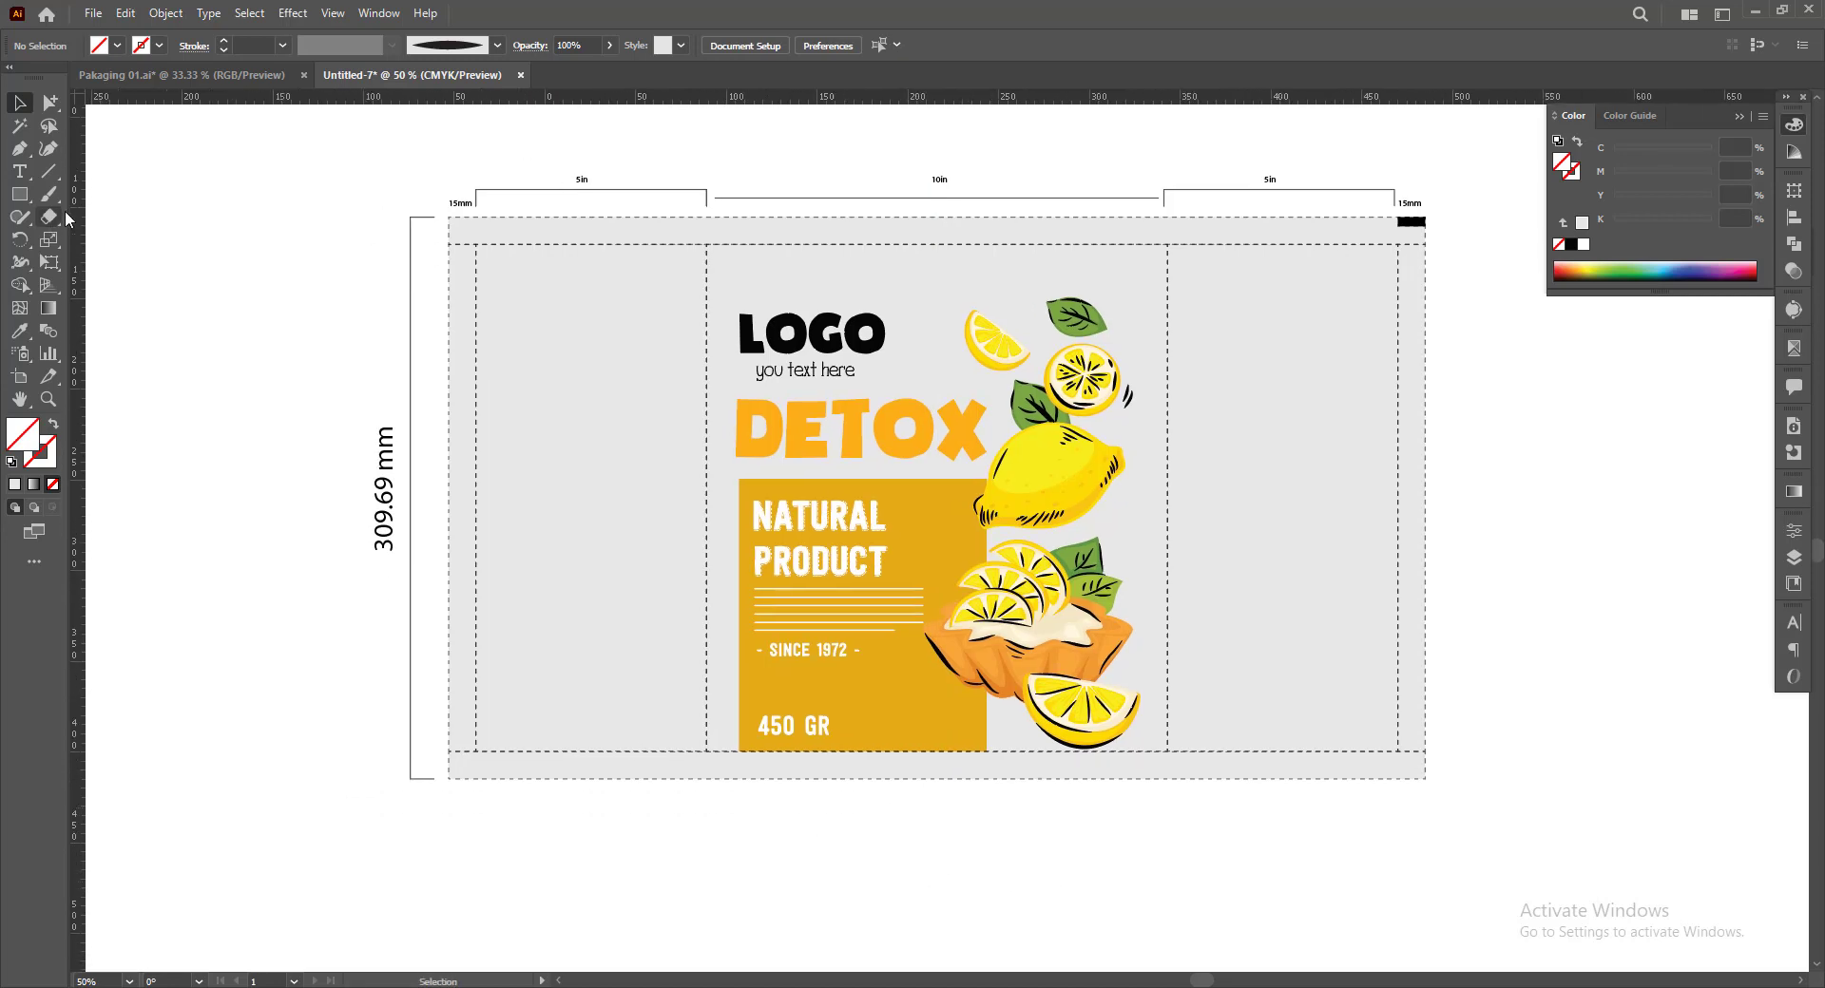
drag(1095, 817, 1055, 843)
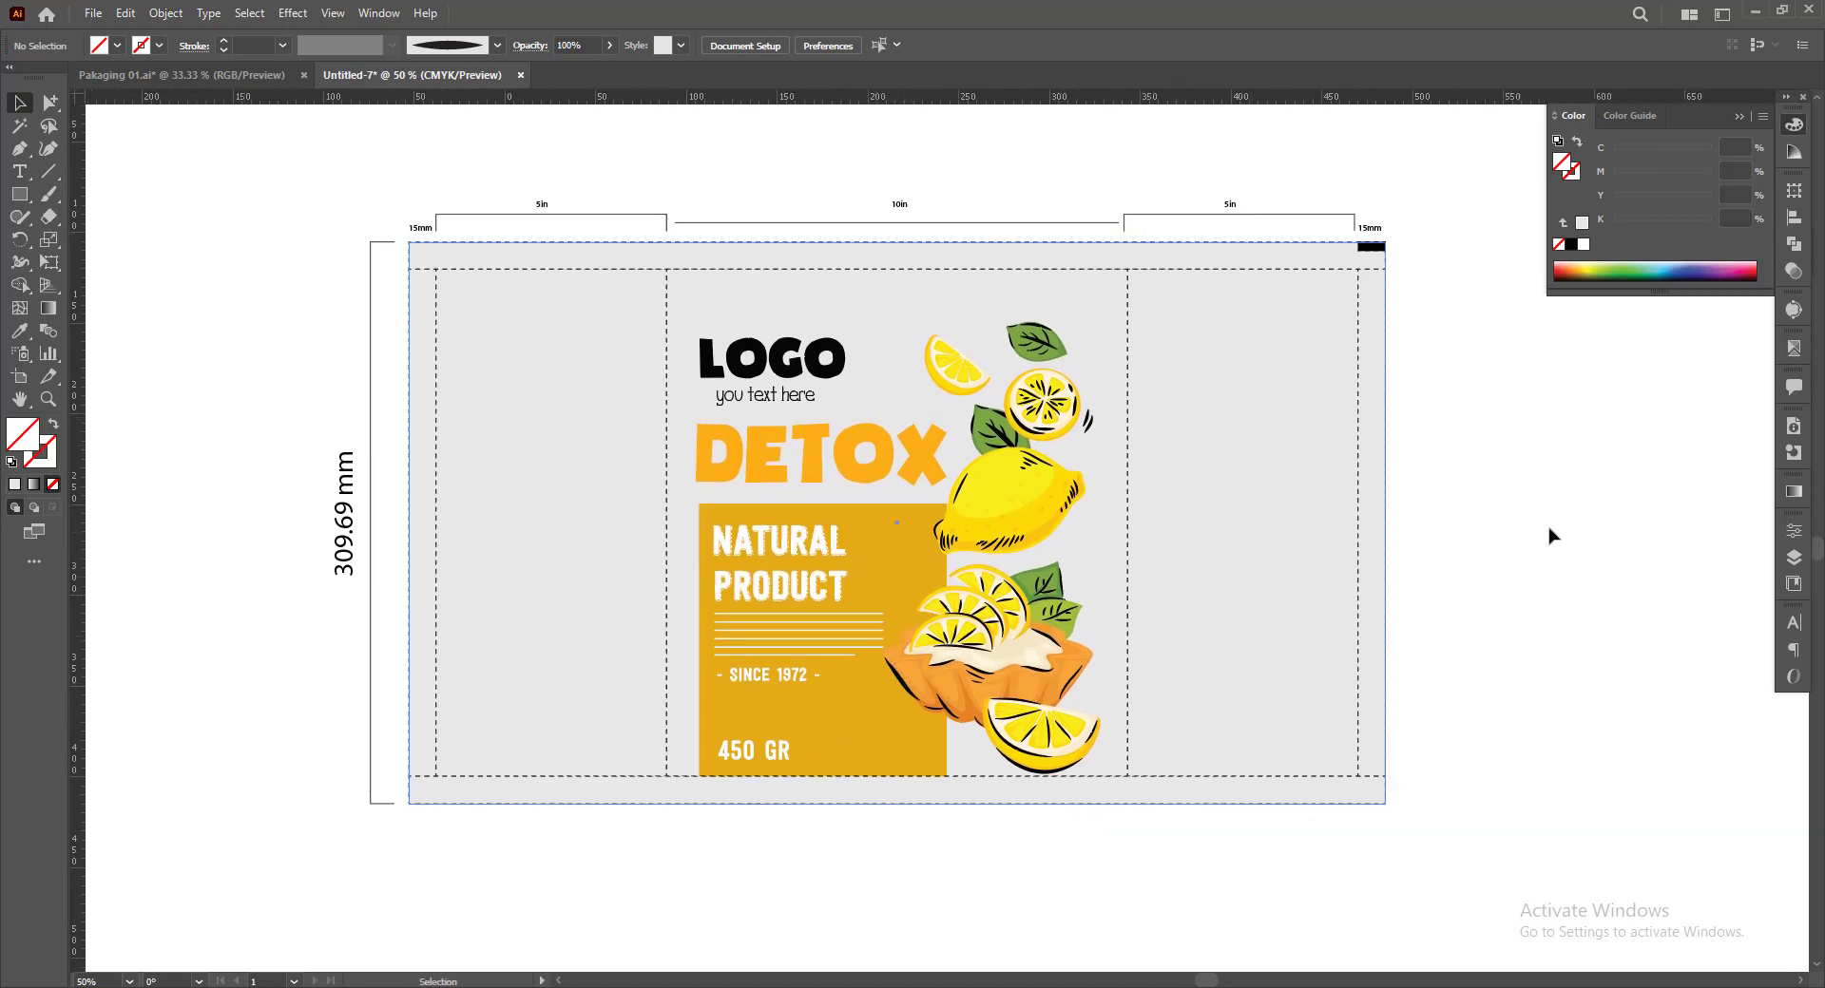
drag(1551, 537, 1496, 553)
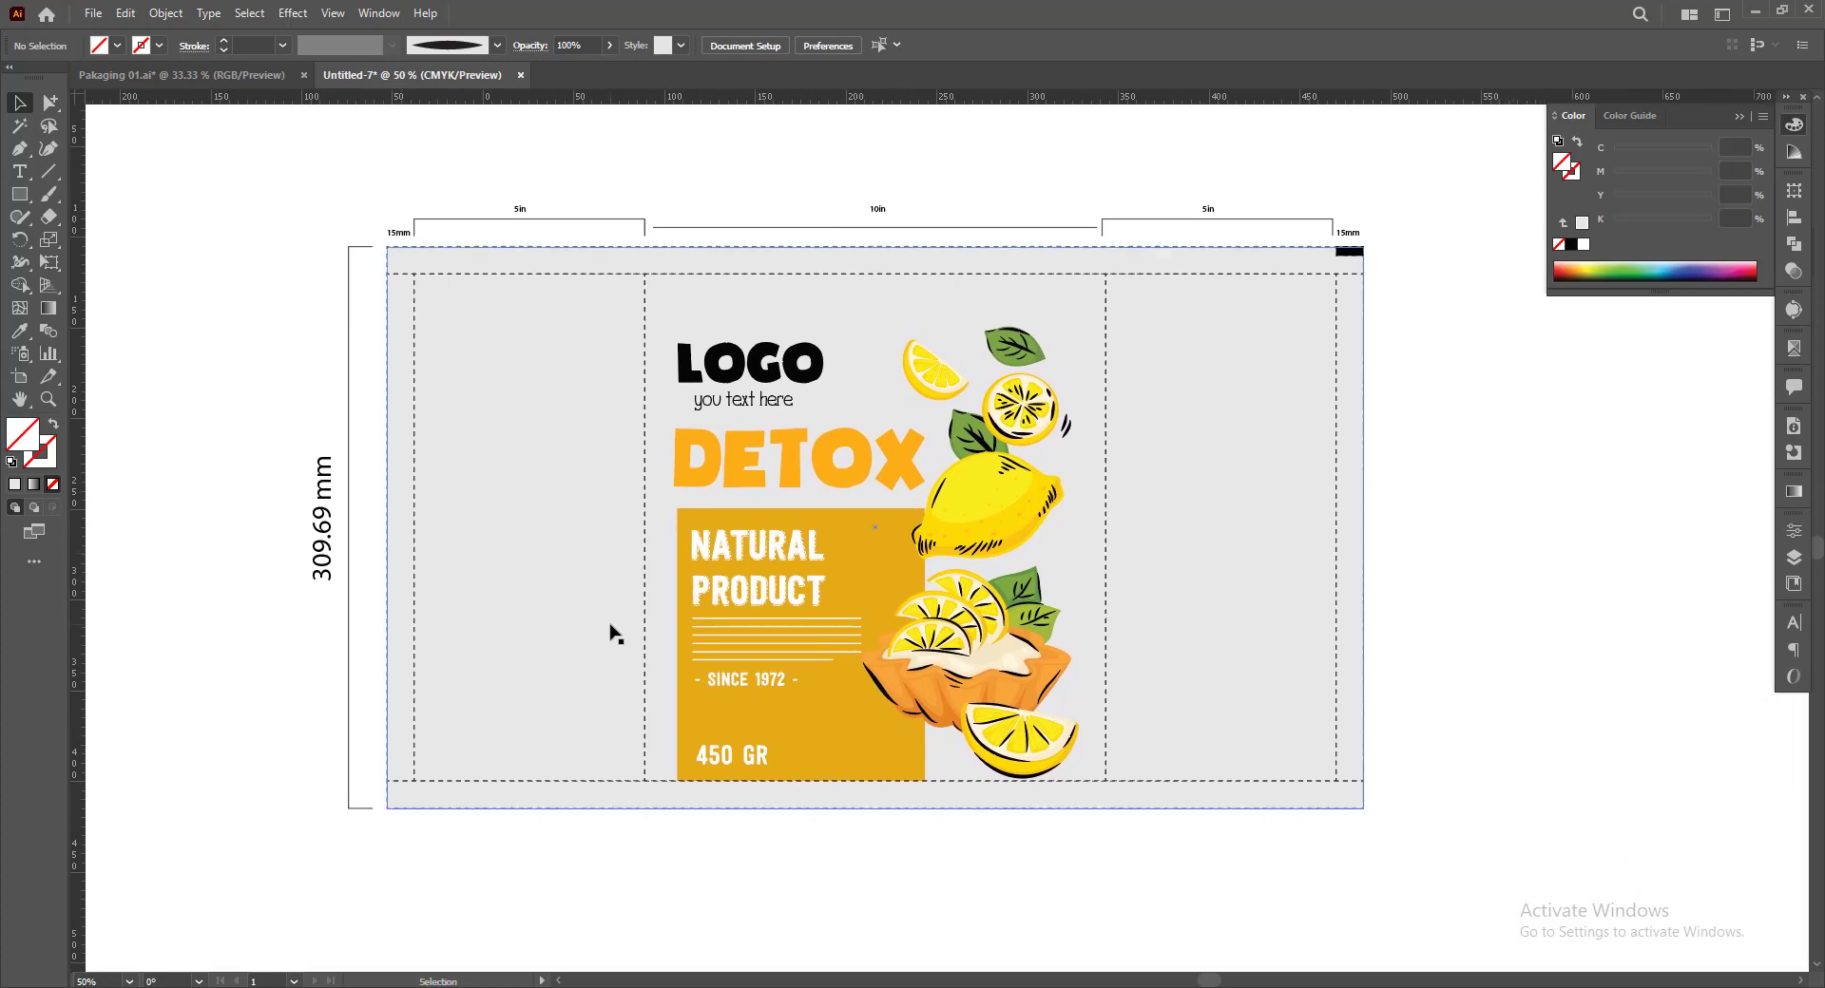
drag(538, 651, 555, 654)
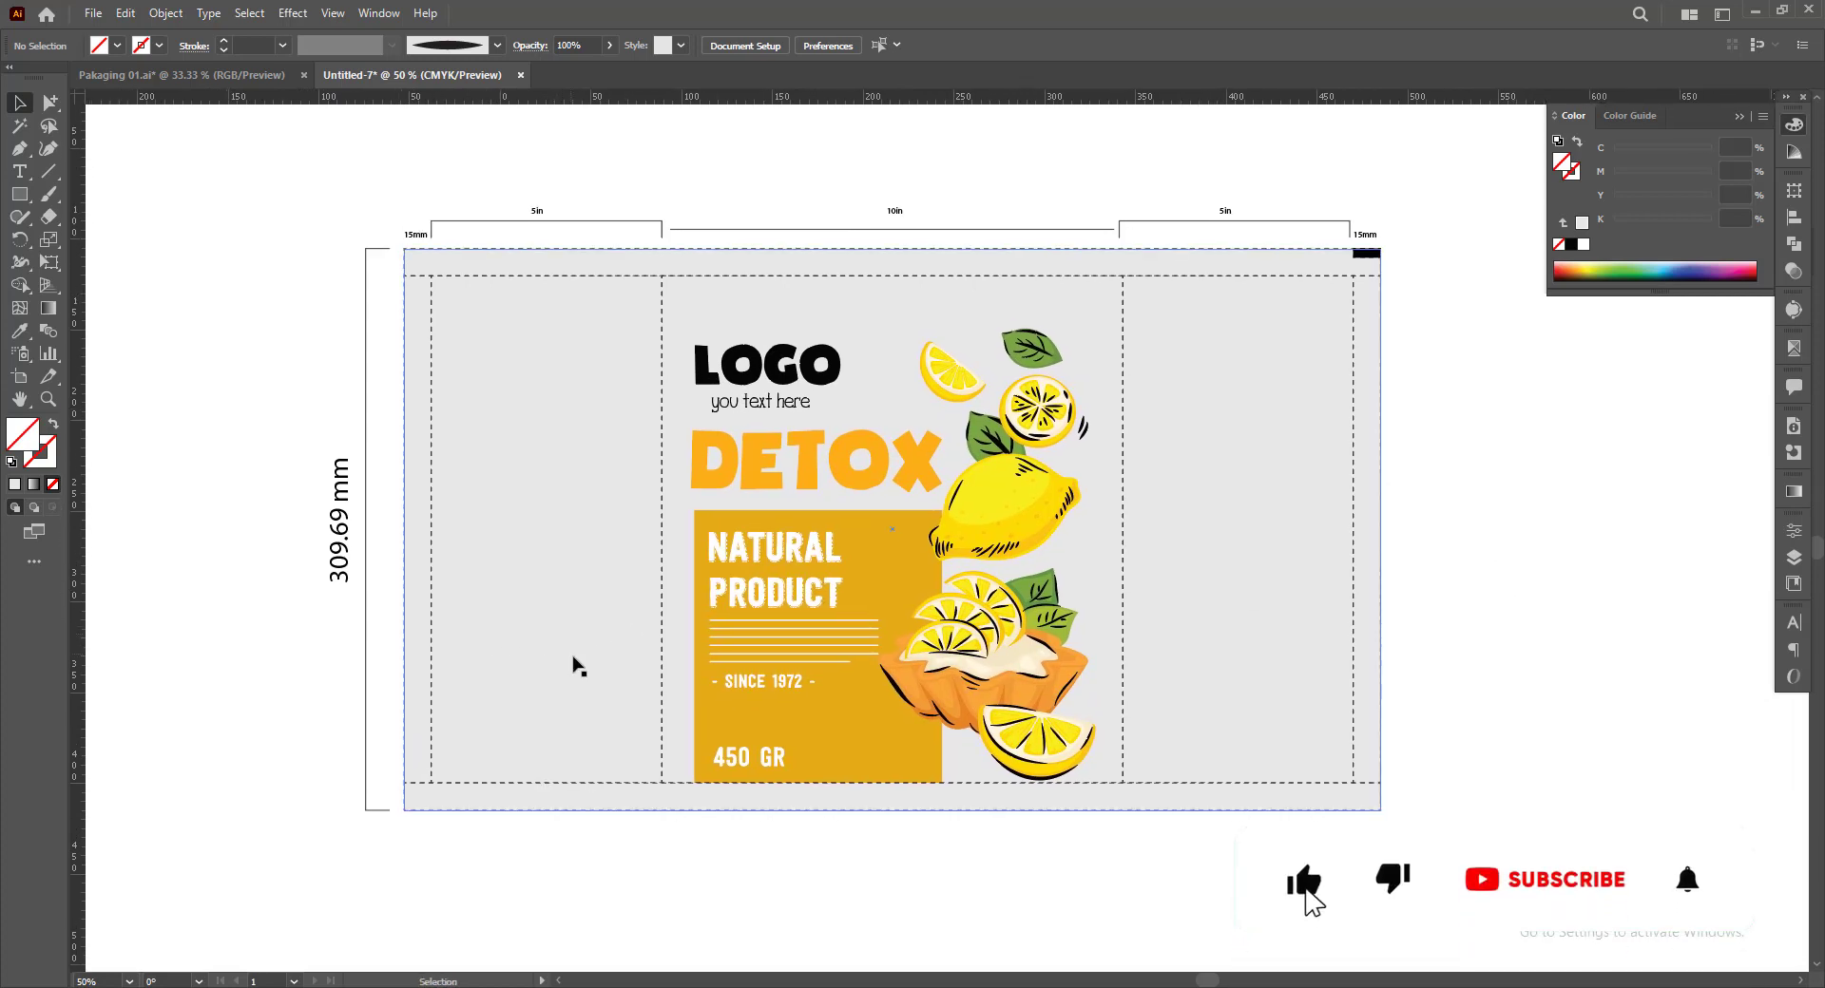
Add an area of 12 pt Myriad Pro placeholder text in the lower part of the left 5 in panel
click(19, 171)
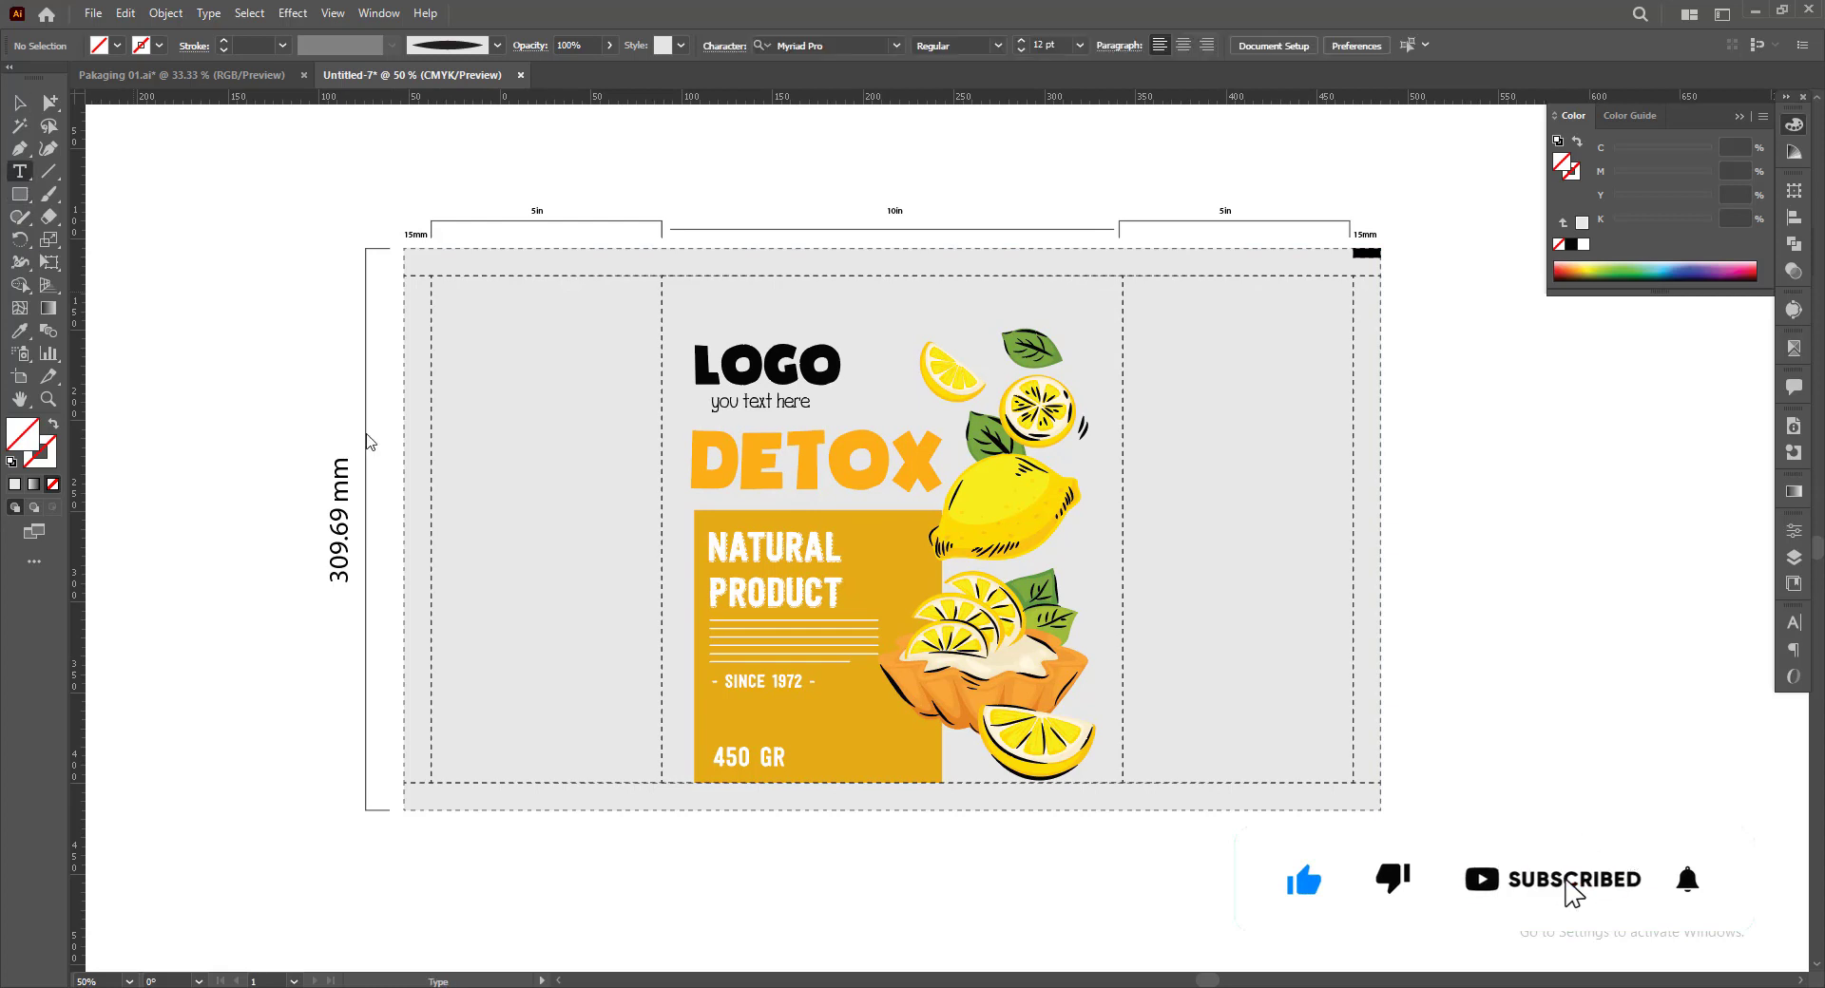
drag(456, 600, 630, 749)
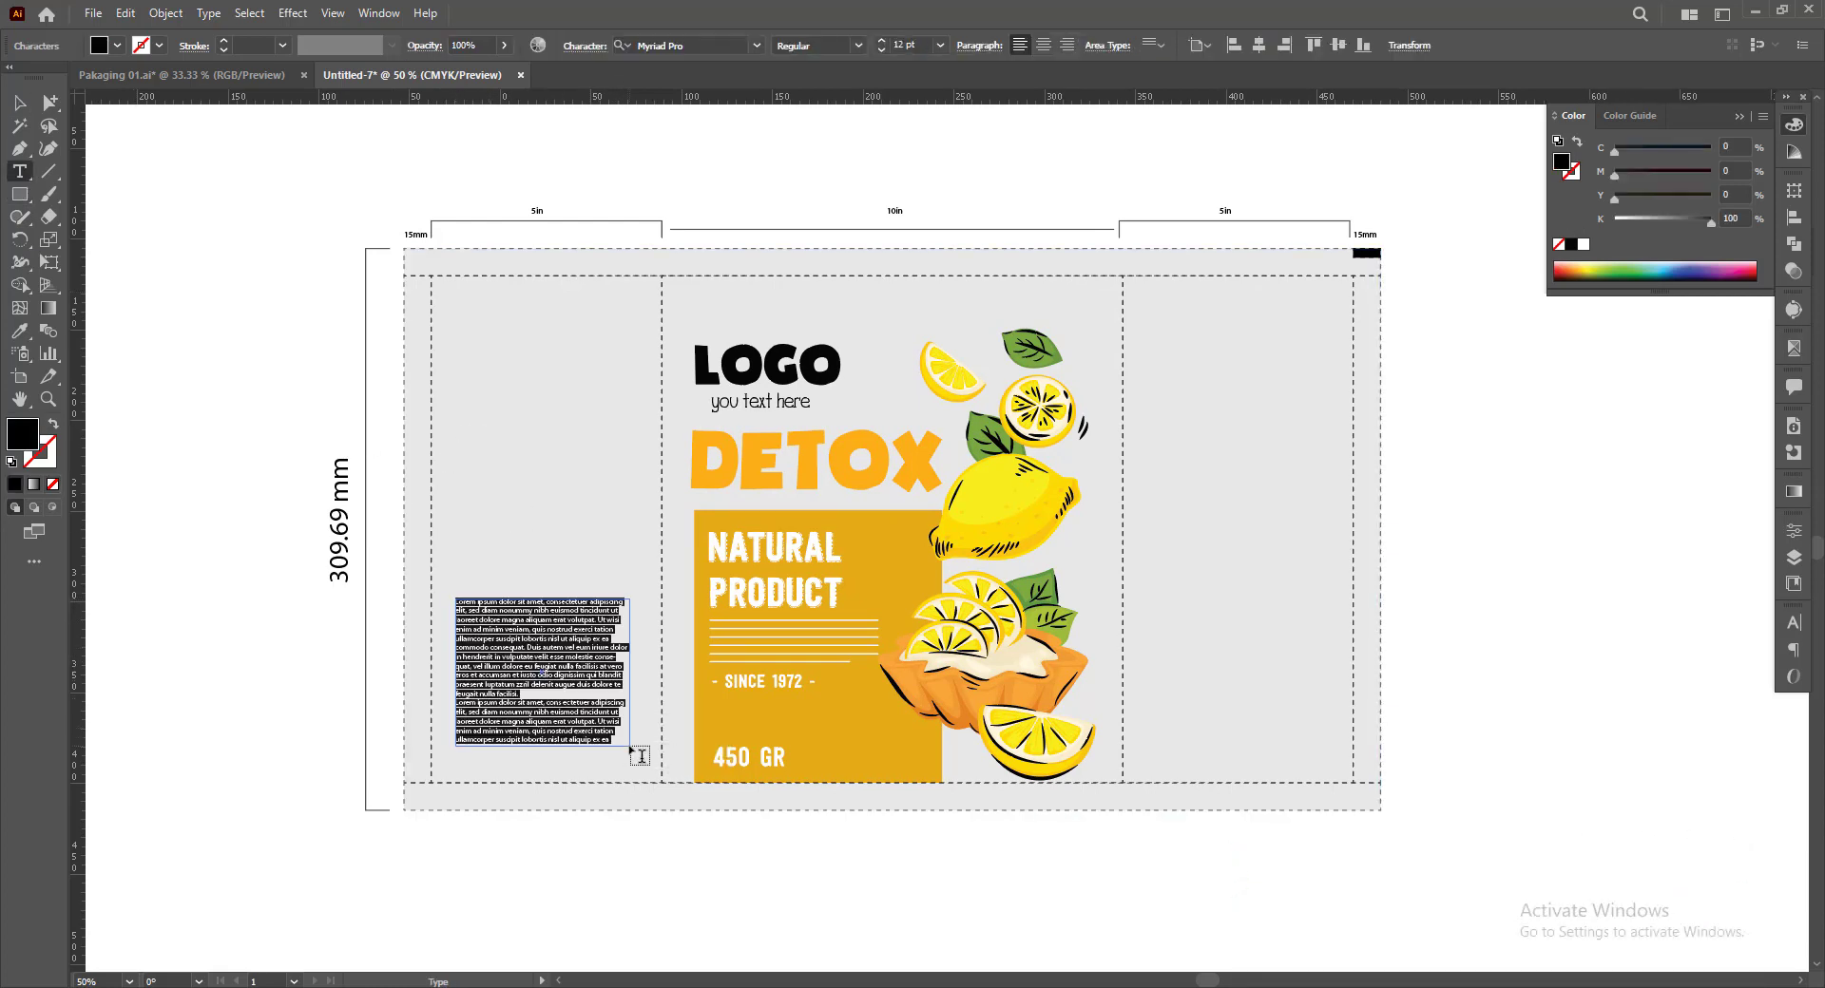
click(19, 103)
click(300, 534)
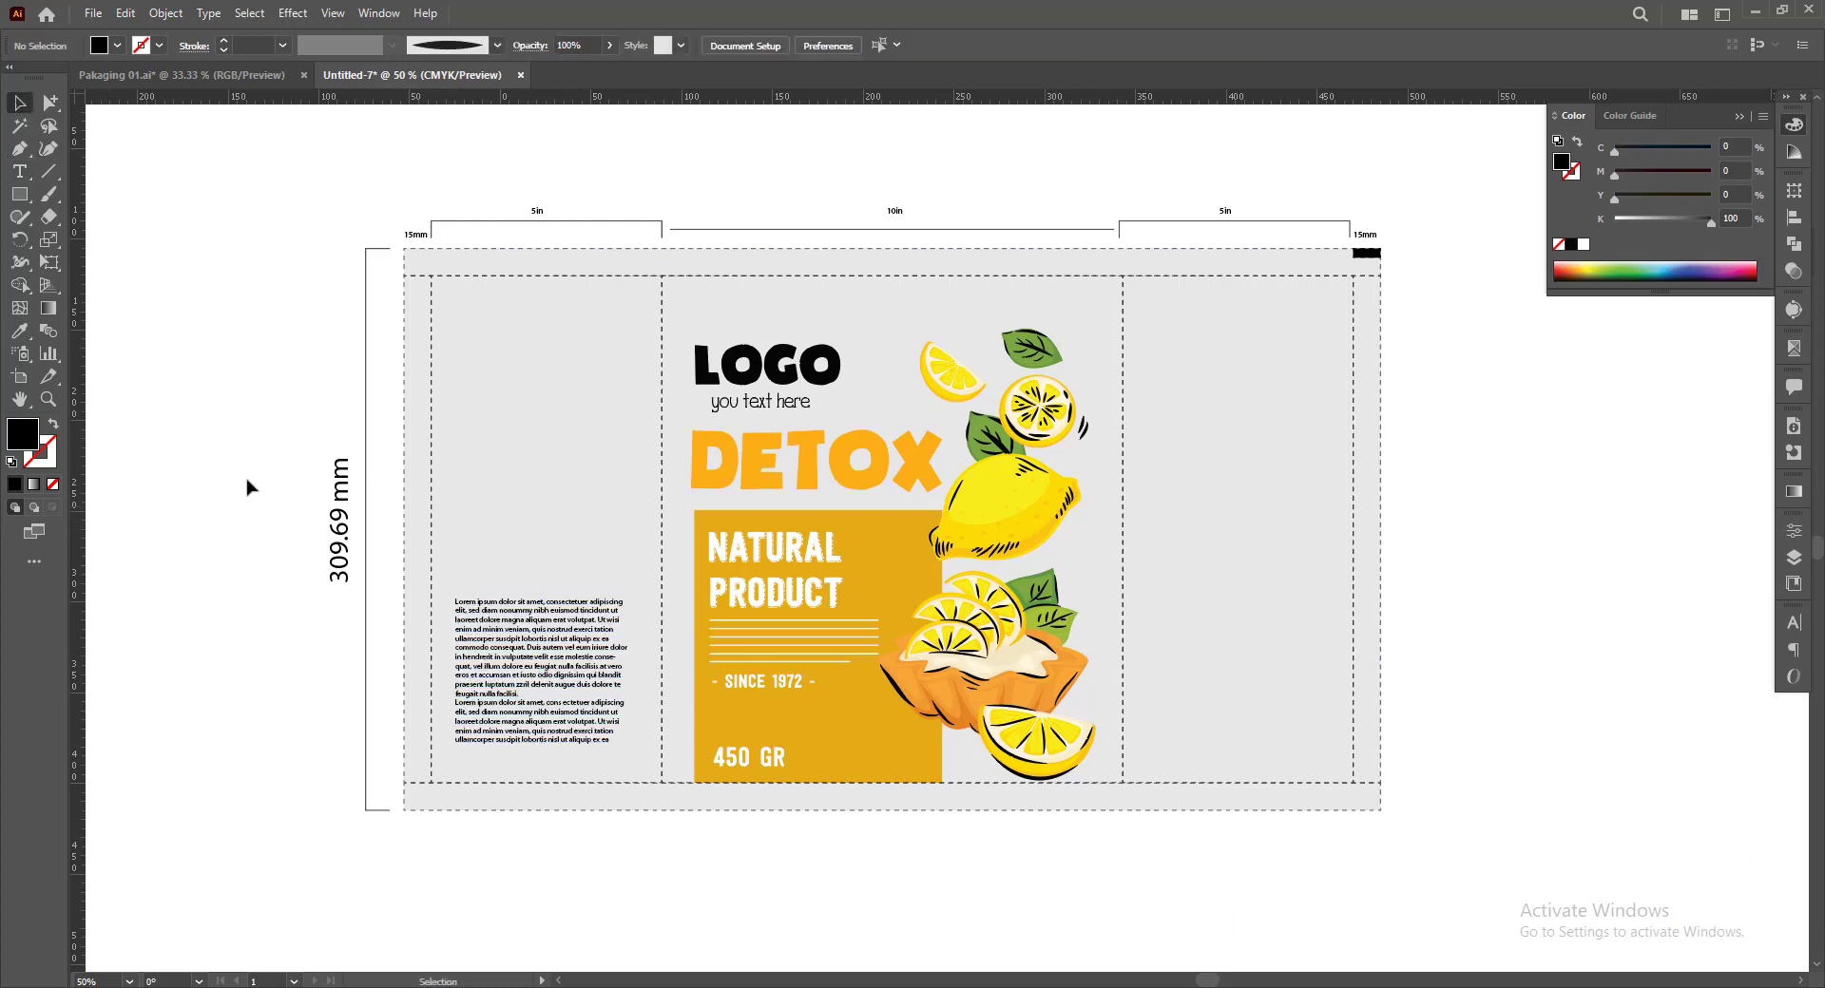
scroll(242, 389, up, 2)
click(491, 657)
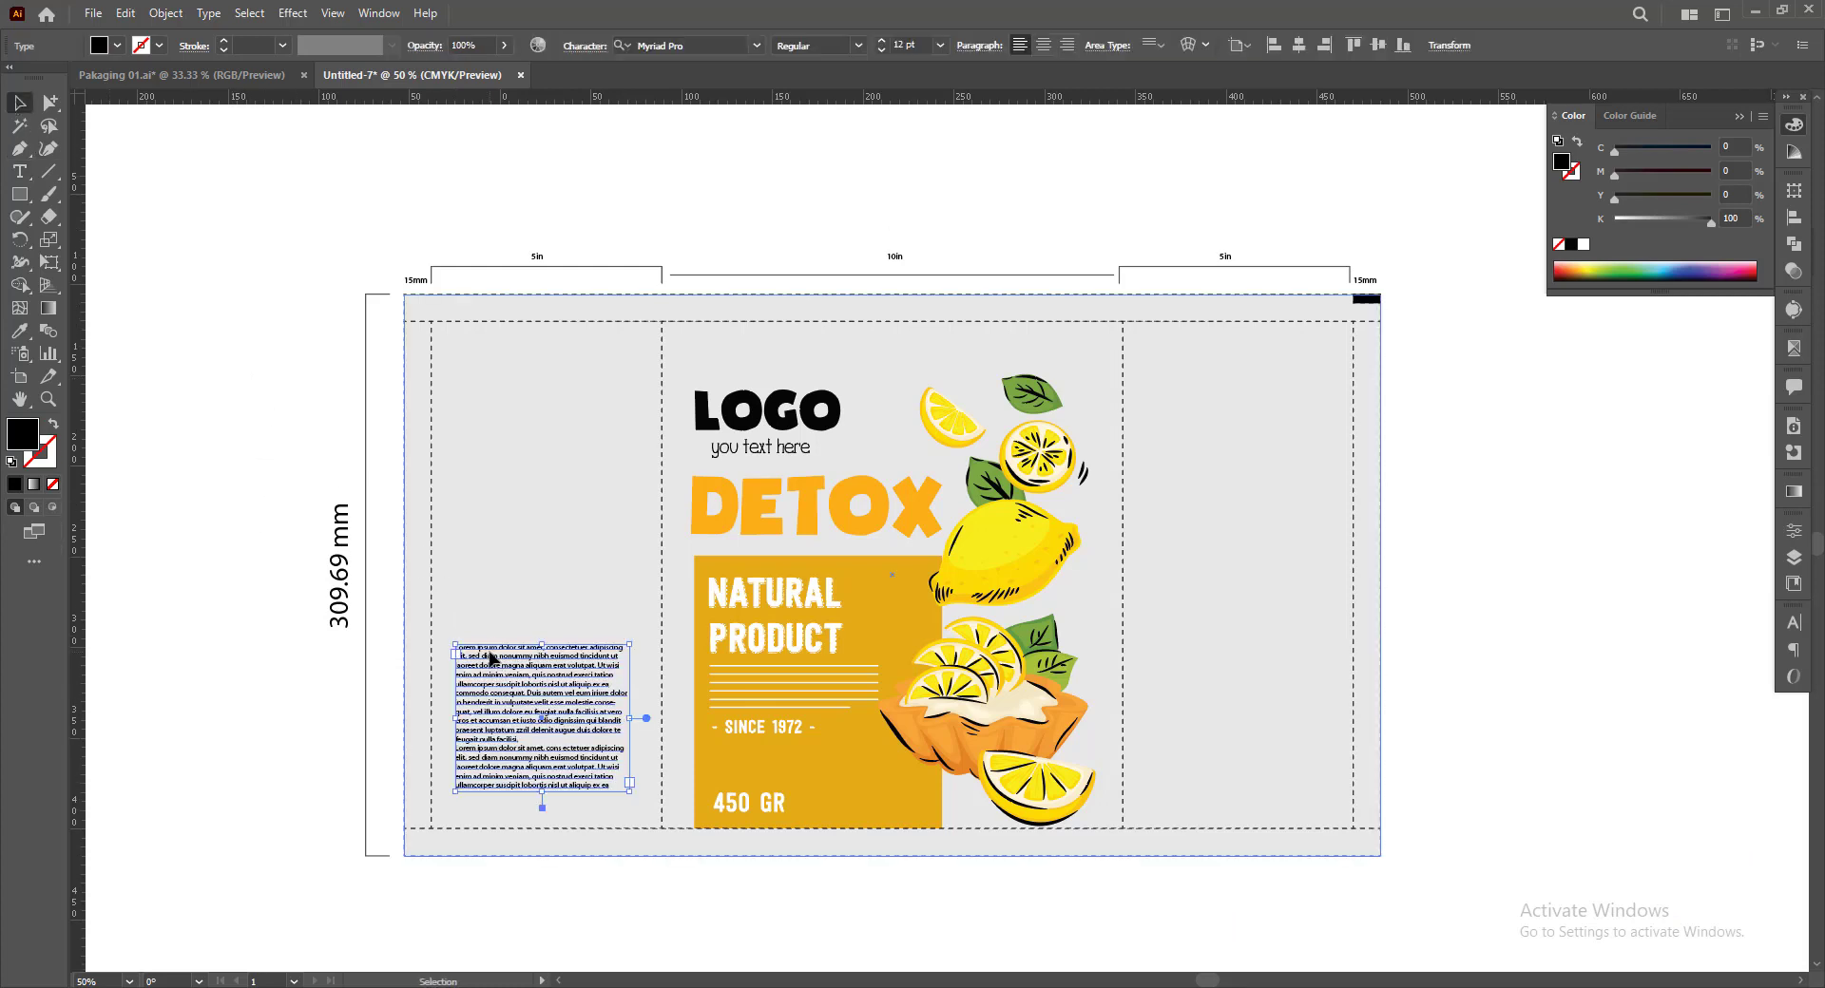
Ungroup the lemon artwork and place a reduced copy of its LOGO, tagline and DETOX lettering at the top of the left panel
click(789, 418)
right_click(788, 416)
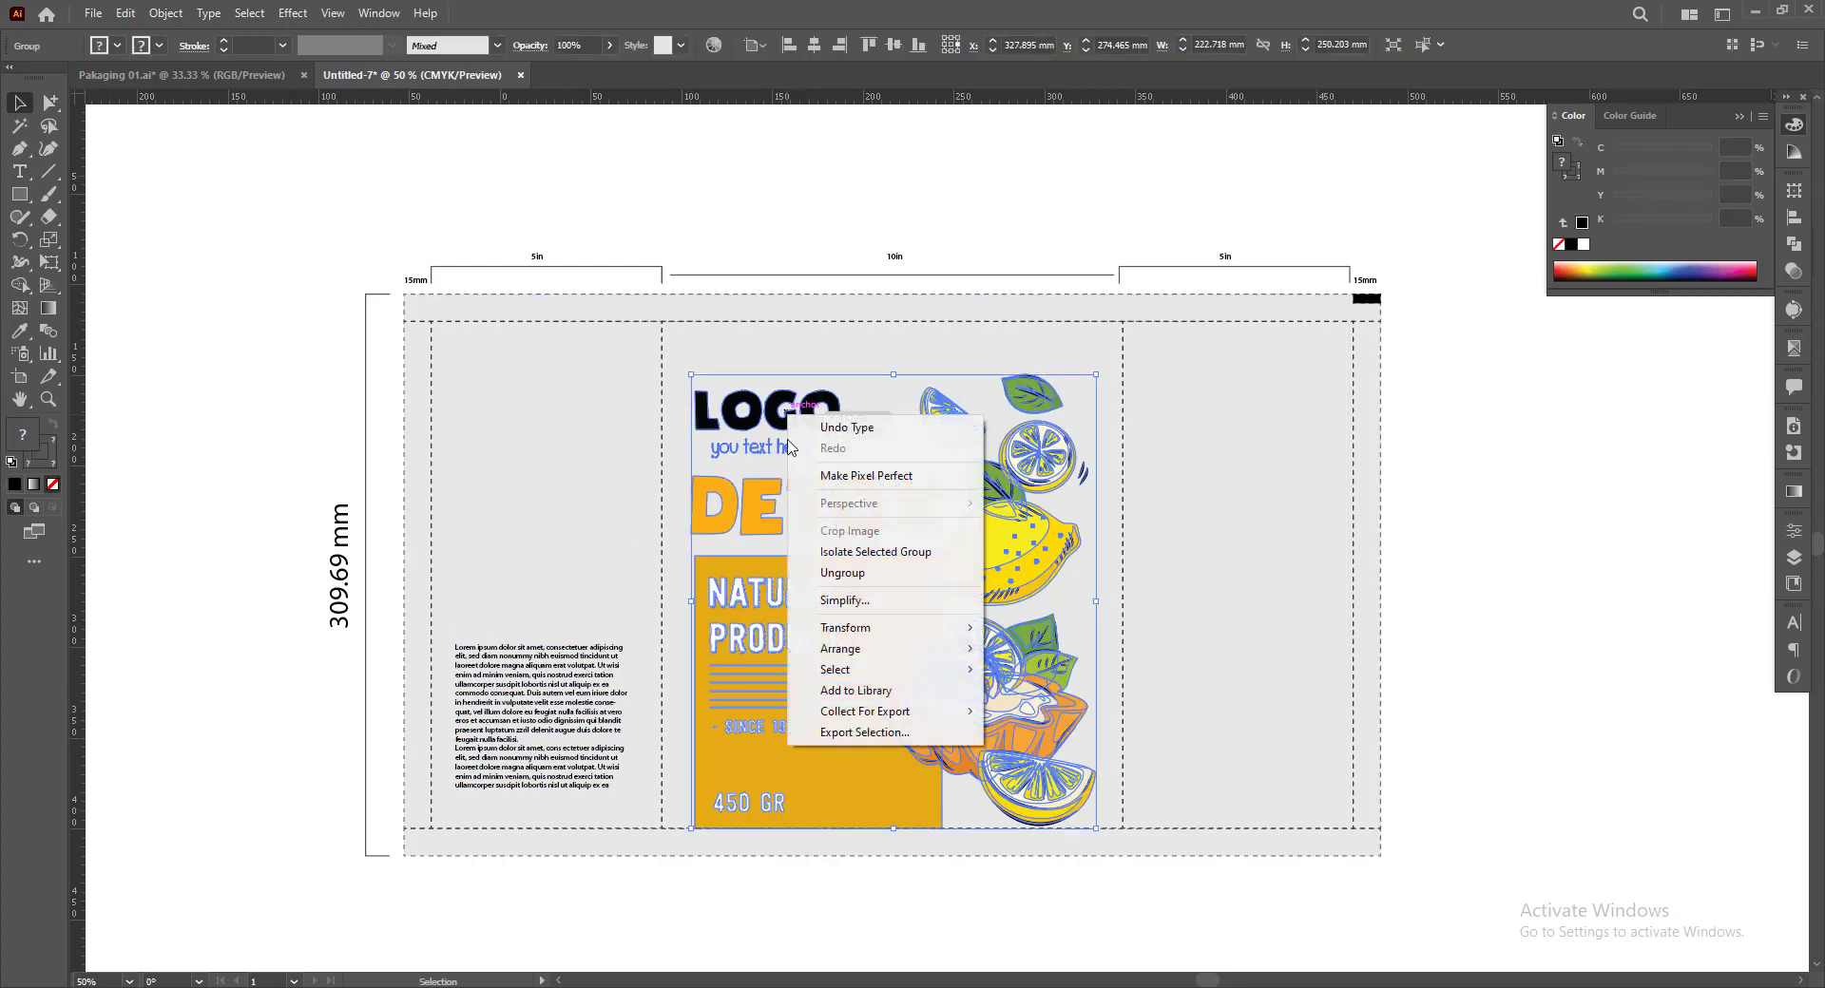
click(841, 574)
click(268, 328)
click(867, 516)
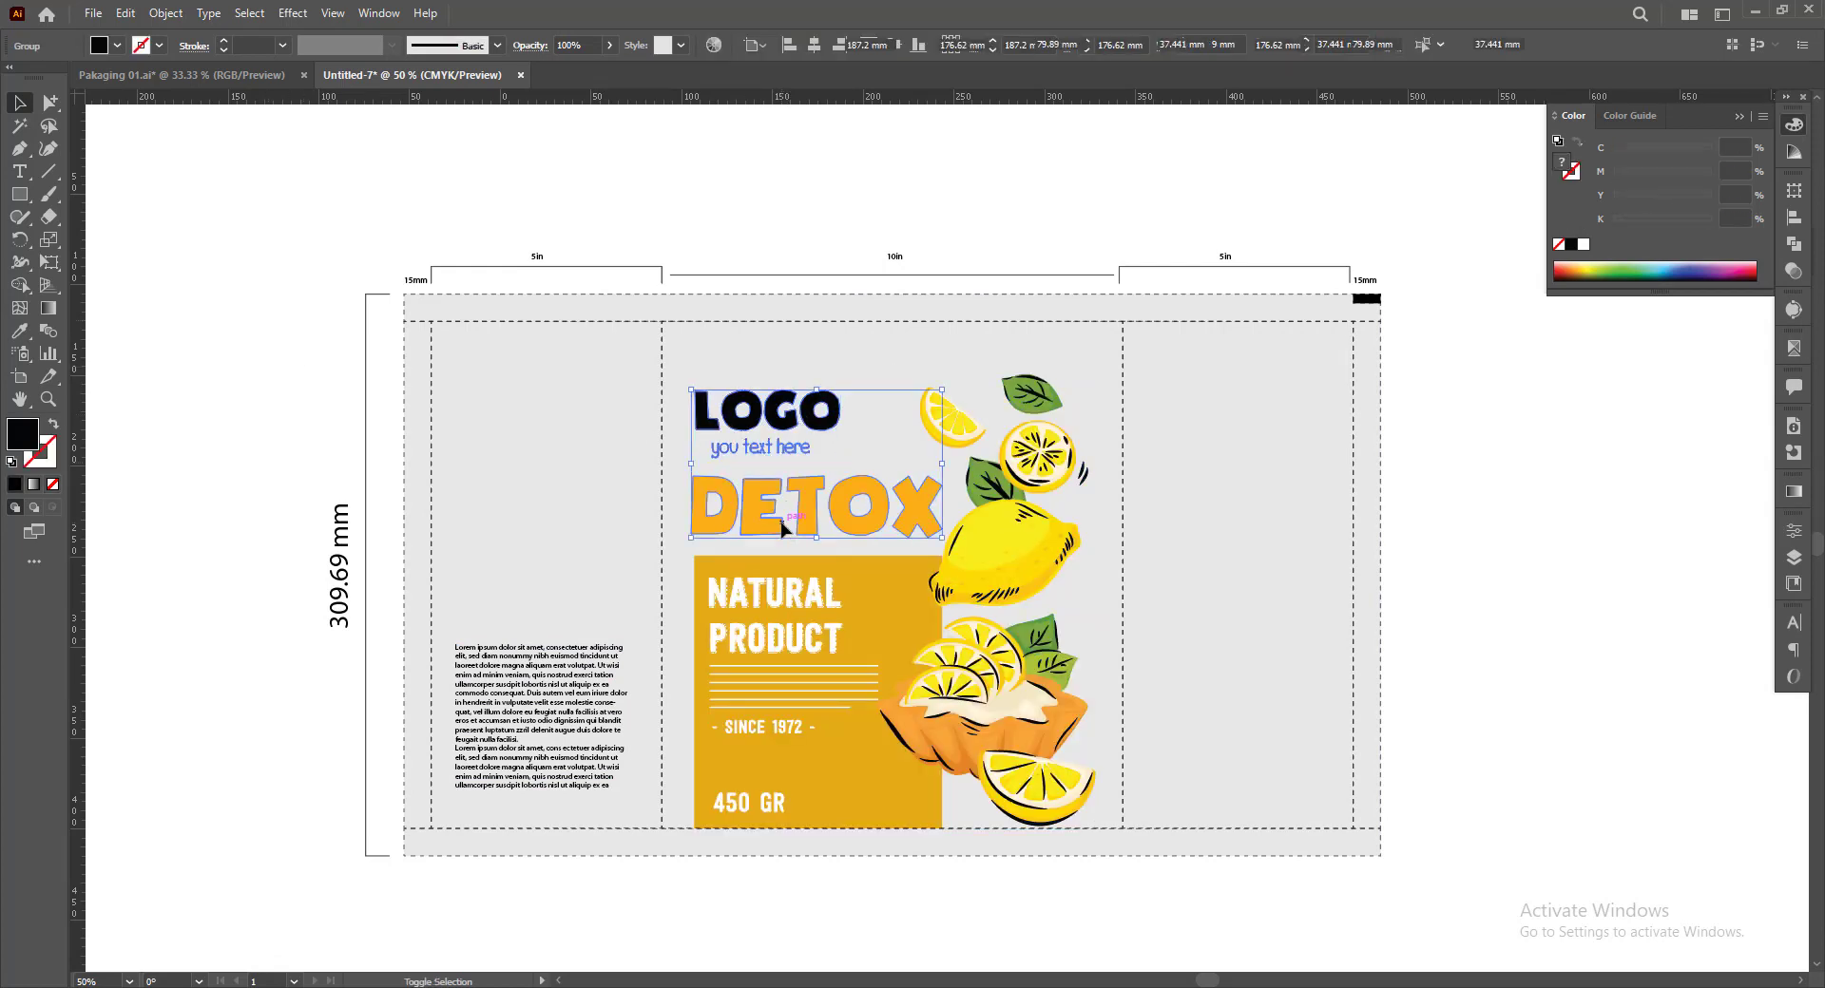
drag(867, 516, 582, 608)
click(281, 403)
Add a second placeholder text area below the left panel's DETOX heading and widen it to about the lower paragraph's width
key(t)
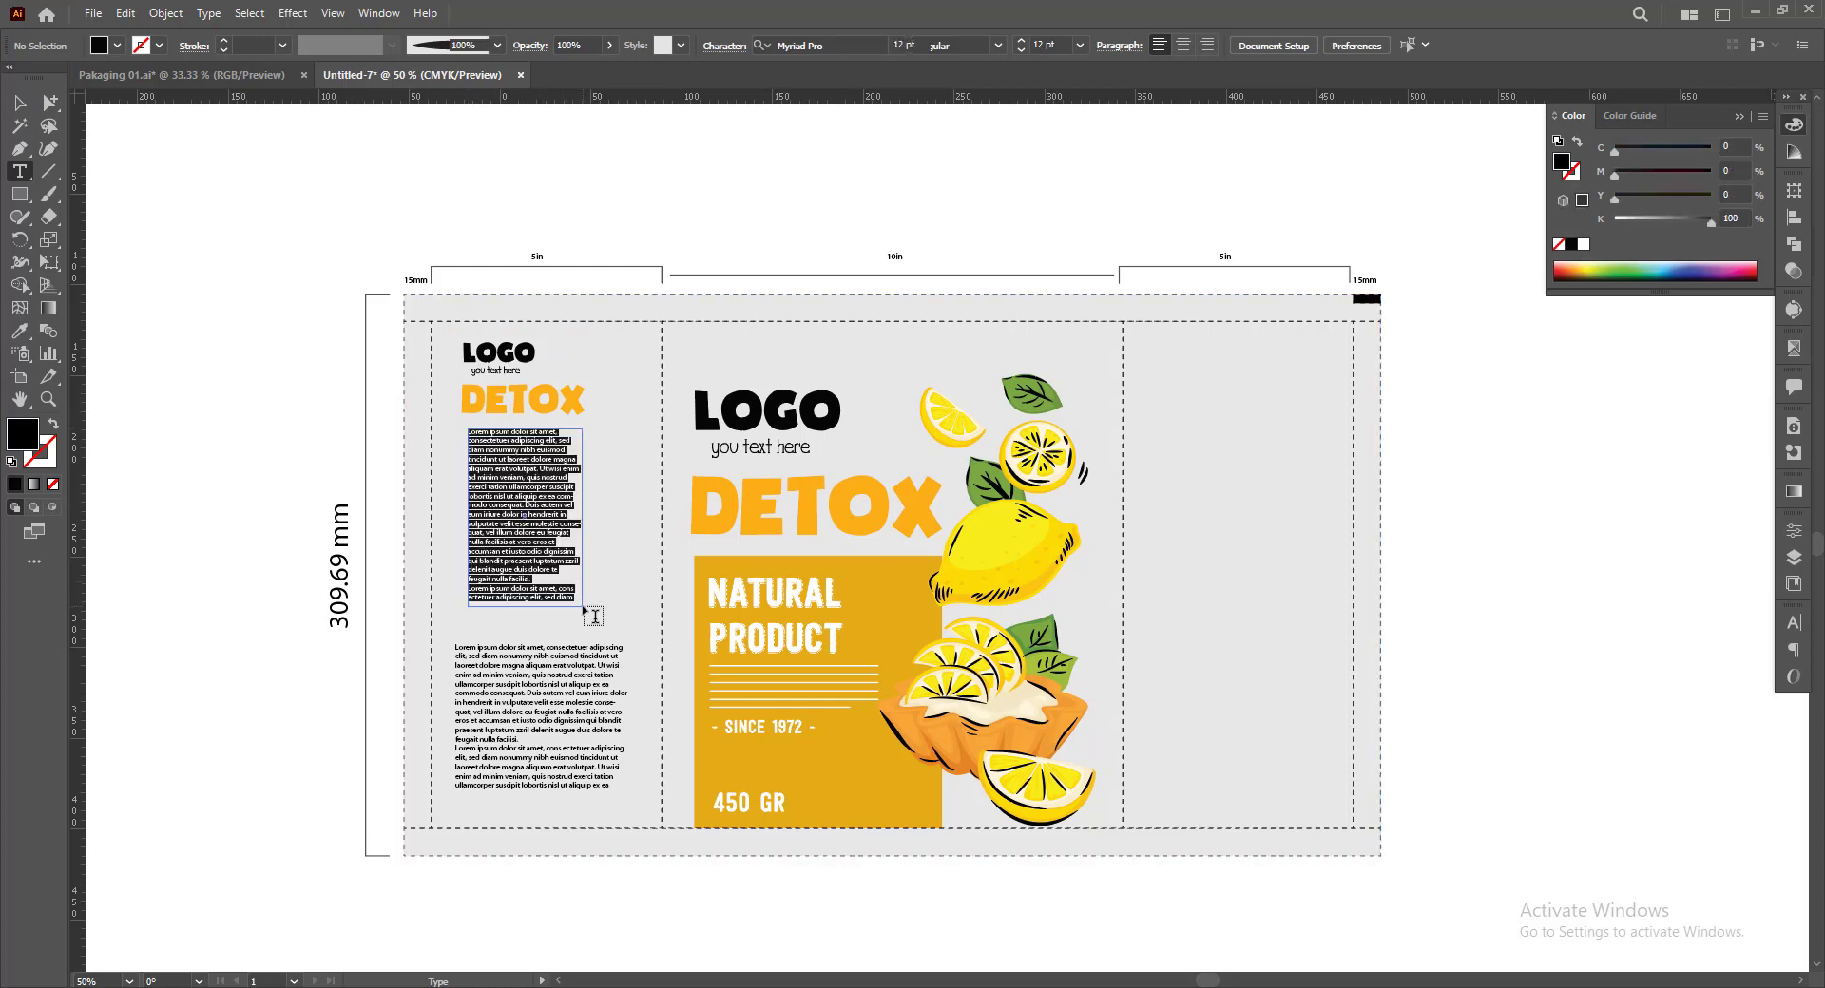
scroll(28, 152, down, 1)
click(19, 103)
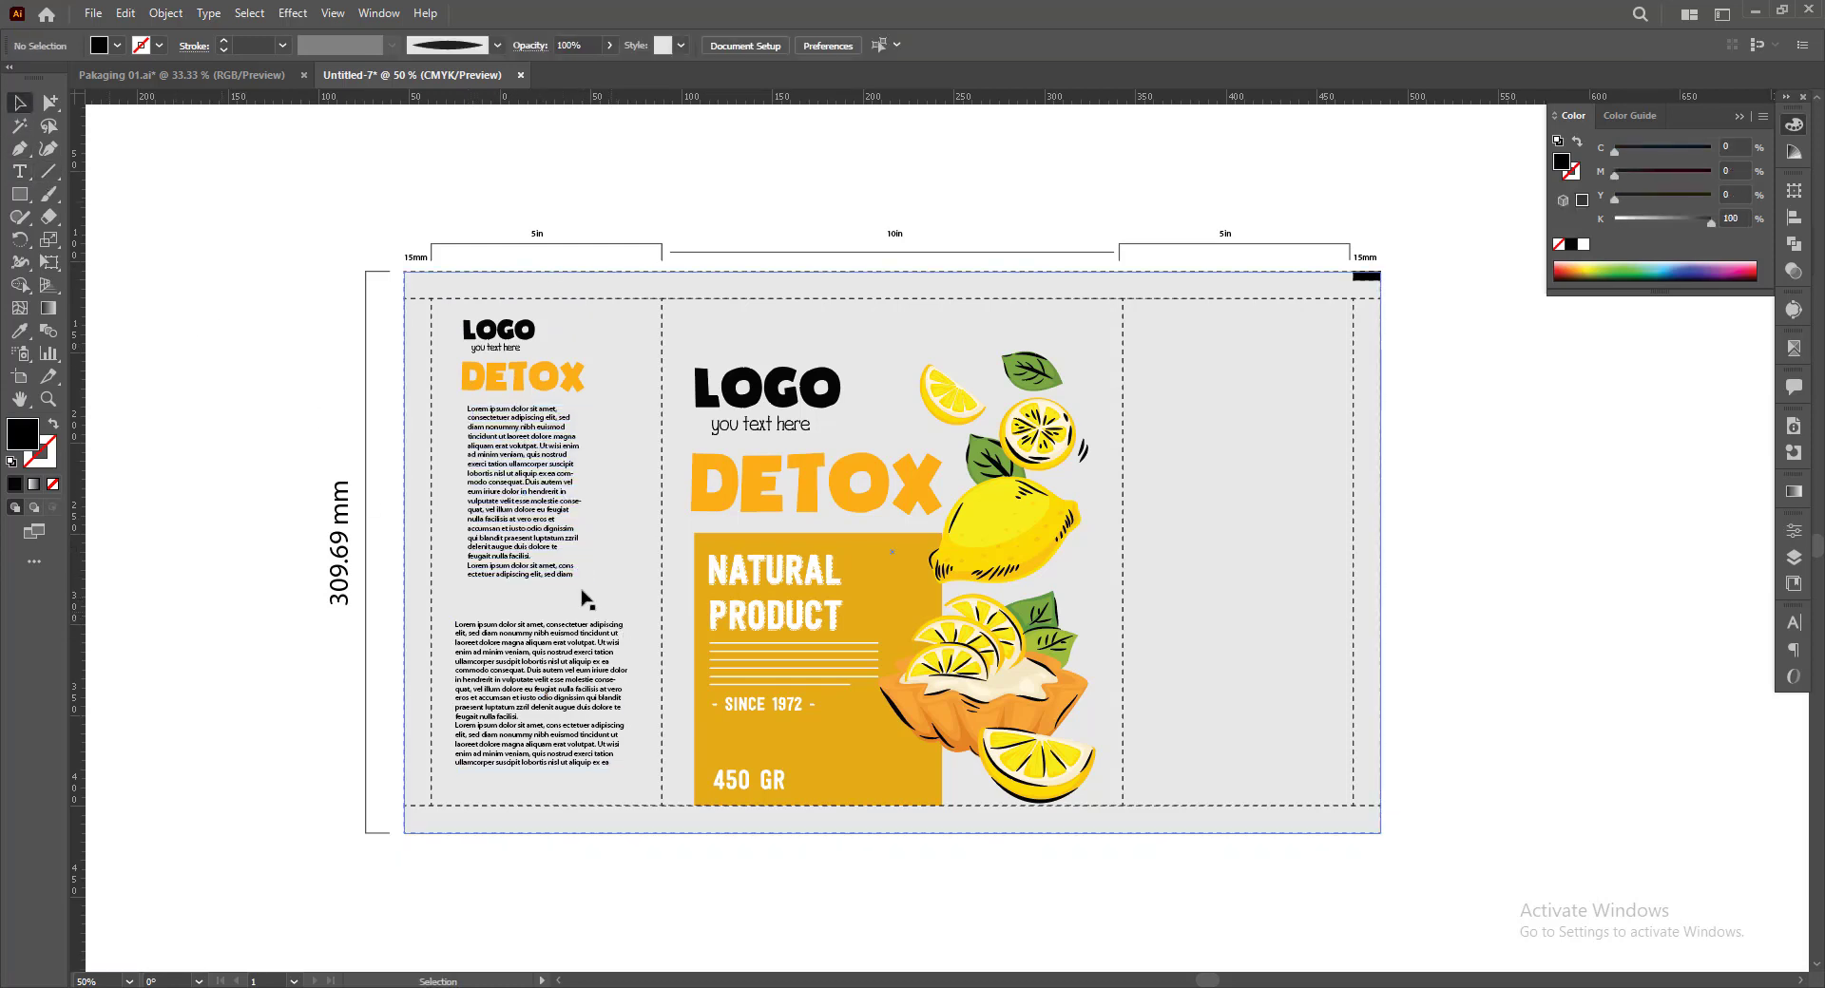
drag(532, 461, 622, 503)
click(302, 470)
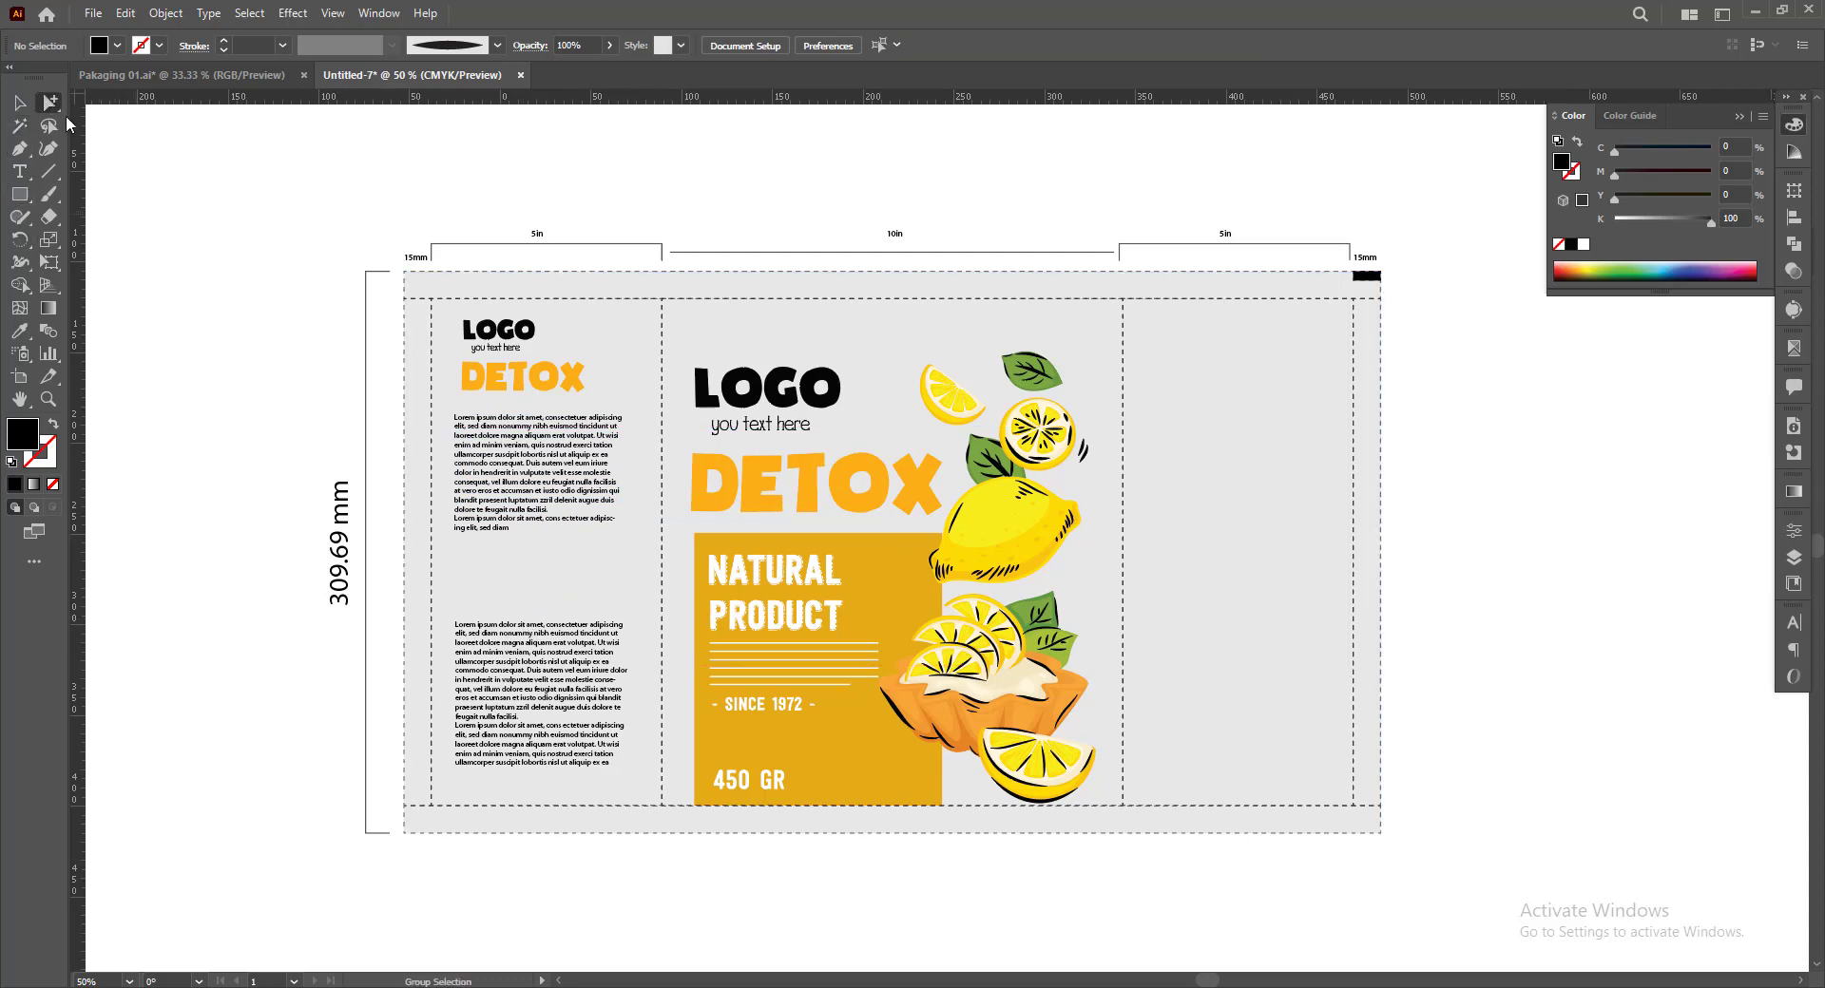
Copy the white text lines from the yellow block into the gap between the left panel's two paragraphs
click(756, 696)
click(755, 696)
drag(756, 695, 502, 608)
click(324, 463)
drag(1361, 793, 1336, 797)
drag(1468, 722, 1454, 721)
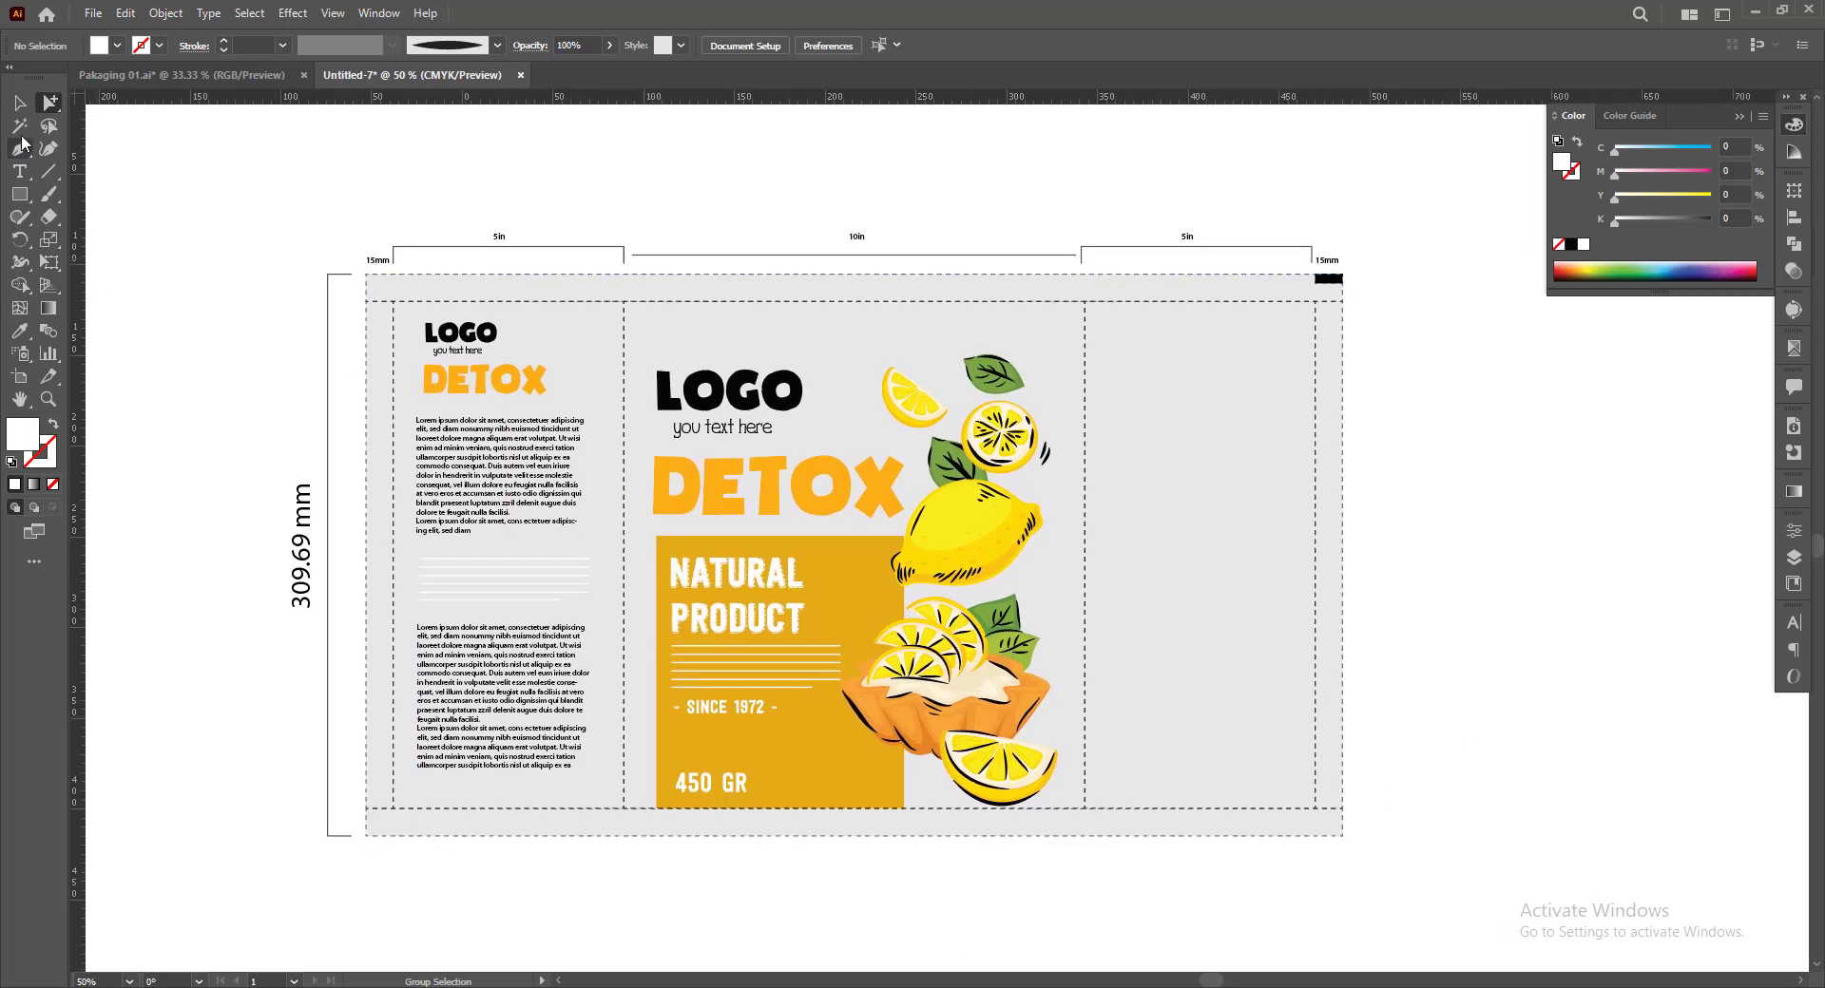
Copy the left panel's LOGO, tagline and DETOX lettering to the top of the right 5 in panel at the same height
click(445, 384)
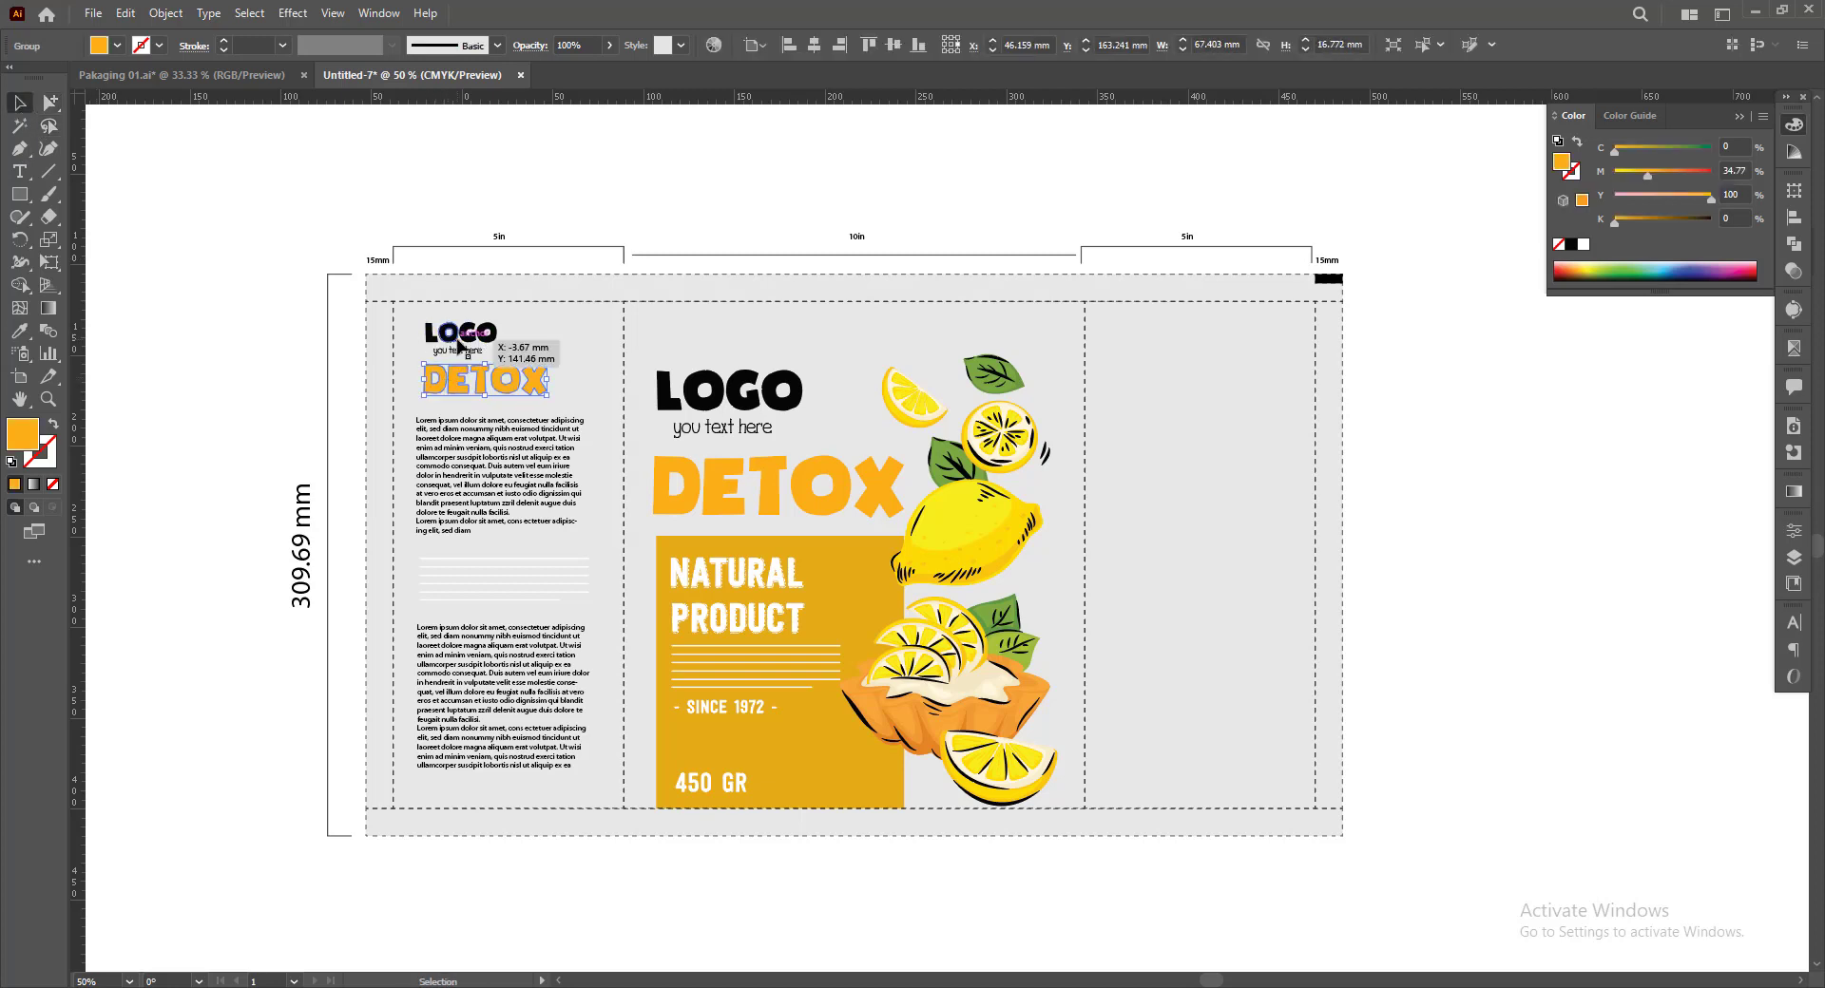
shift+click(461, 350)
drag(480, 378, 1171, 489)
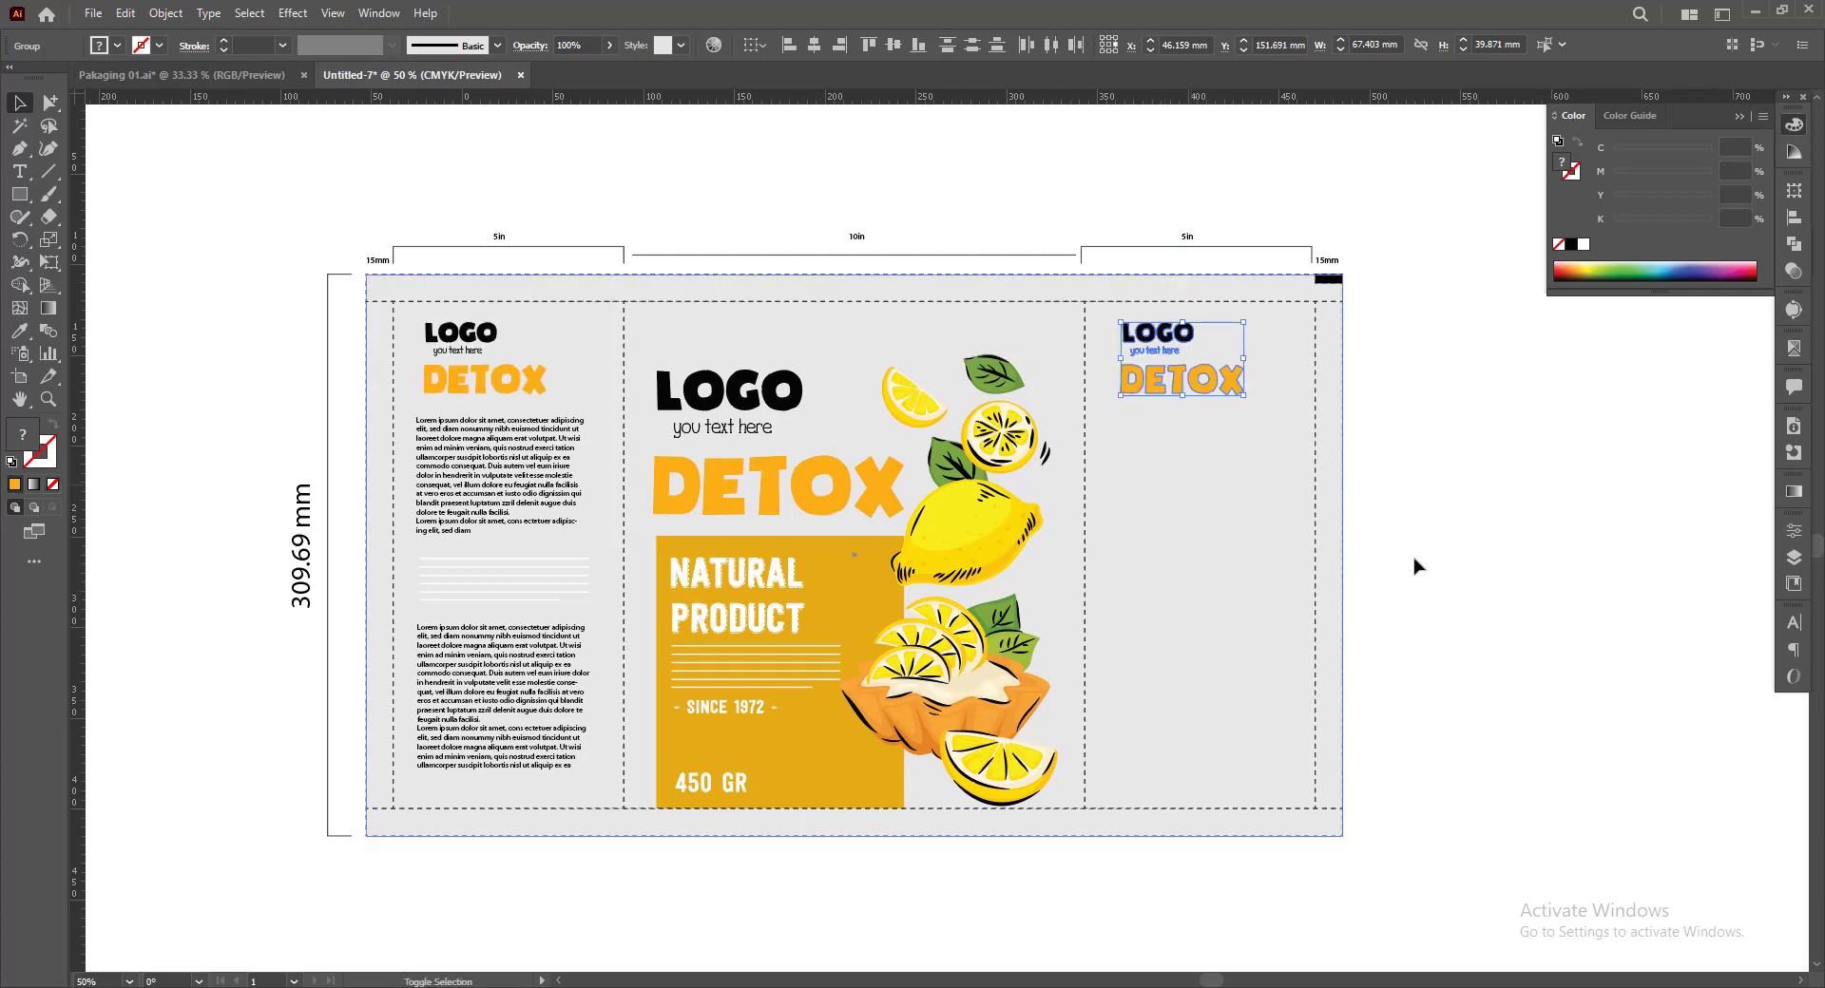
click(1442, 579)
Copy the left panel's white lines to the bottom of the right panel and its lower paragraph just above them
drag(511, 600, 1196, 768)
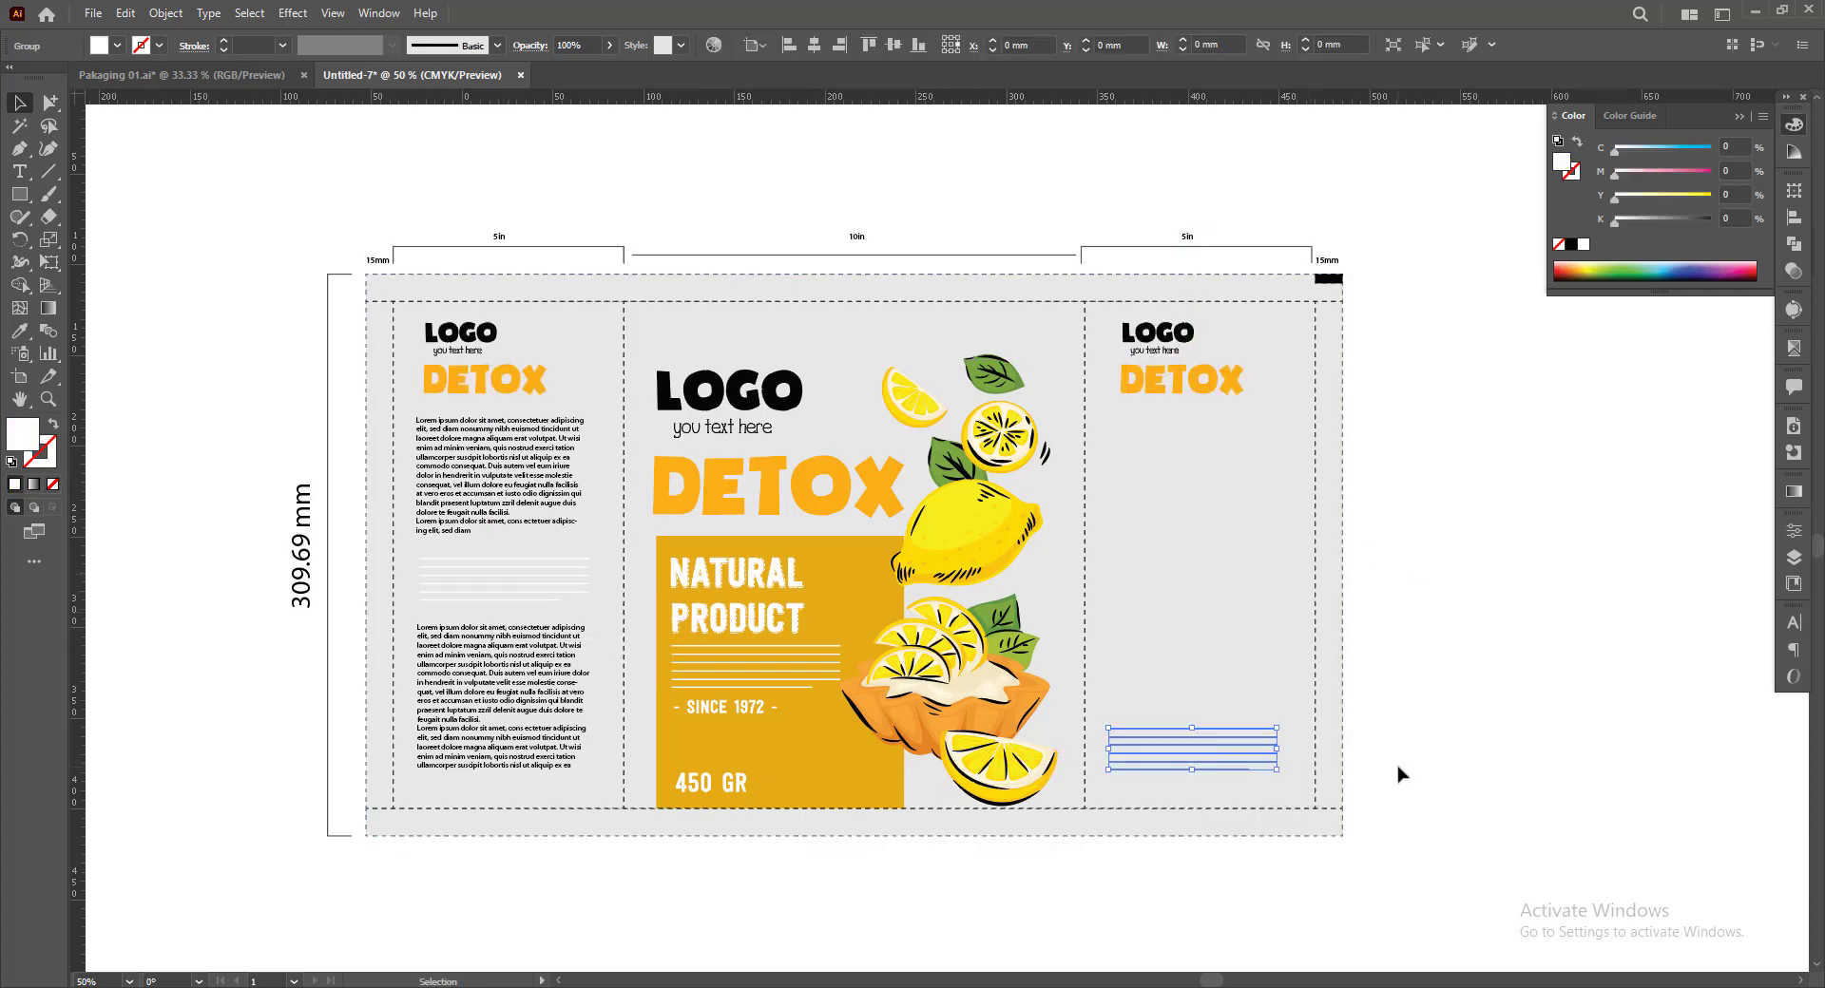
click(1397, 774)
drag(448, 771, 1176, 683)
click(1499, 730)
drag(1485, 691, 1492, 702)
Duplicate the right panel's white lines into the space between the DETOX heading and the paragraph
drag(1289, 766, 1279, 505)
click(1523, 645)
mouse_move(1523, 644)
mouse_down()
mouse_move(1470, 639)
mouse_move(1499, 636)
mouse_up()
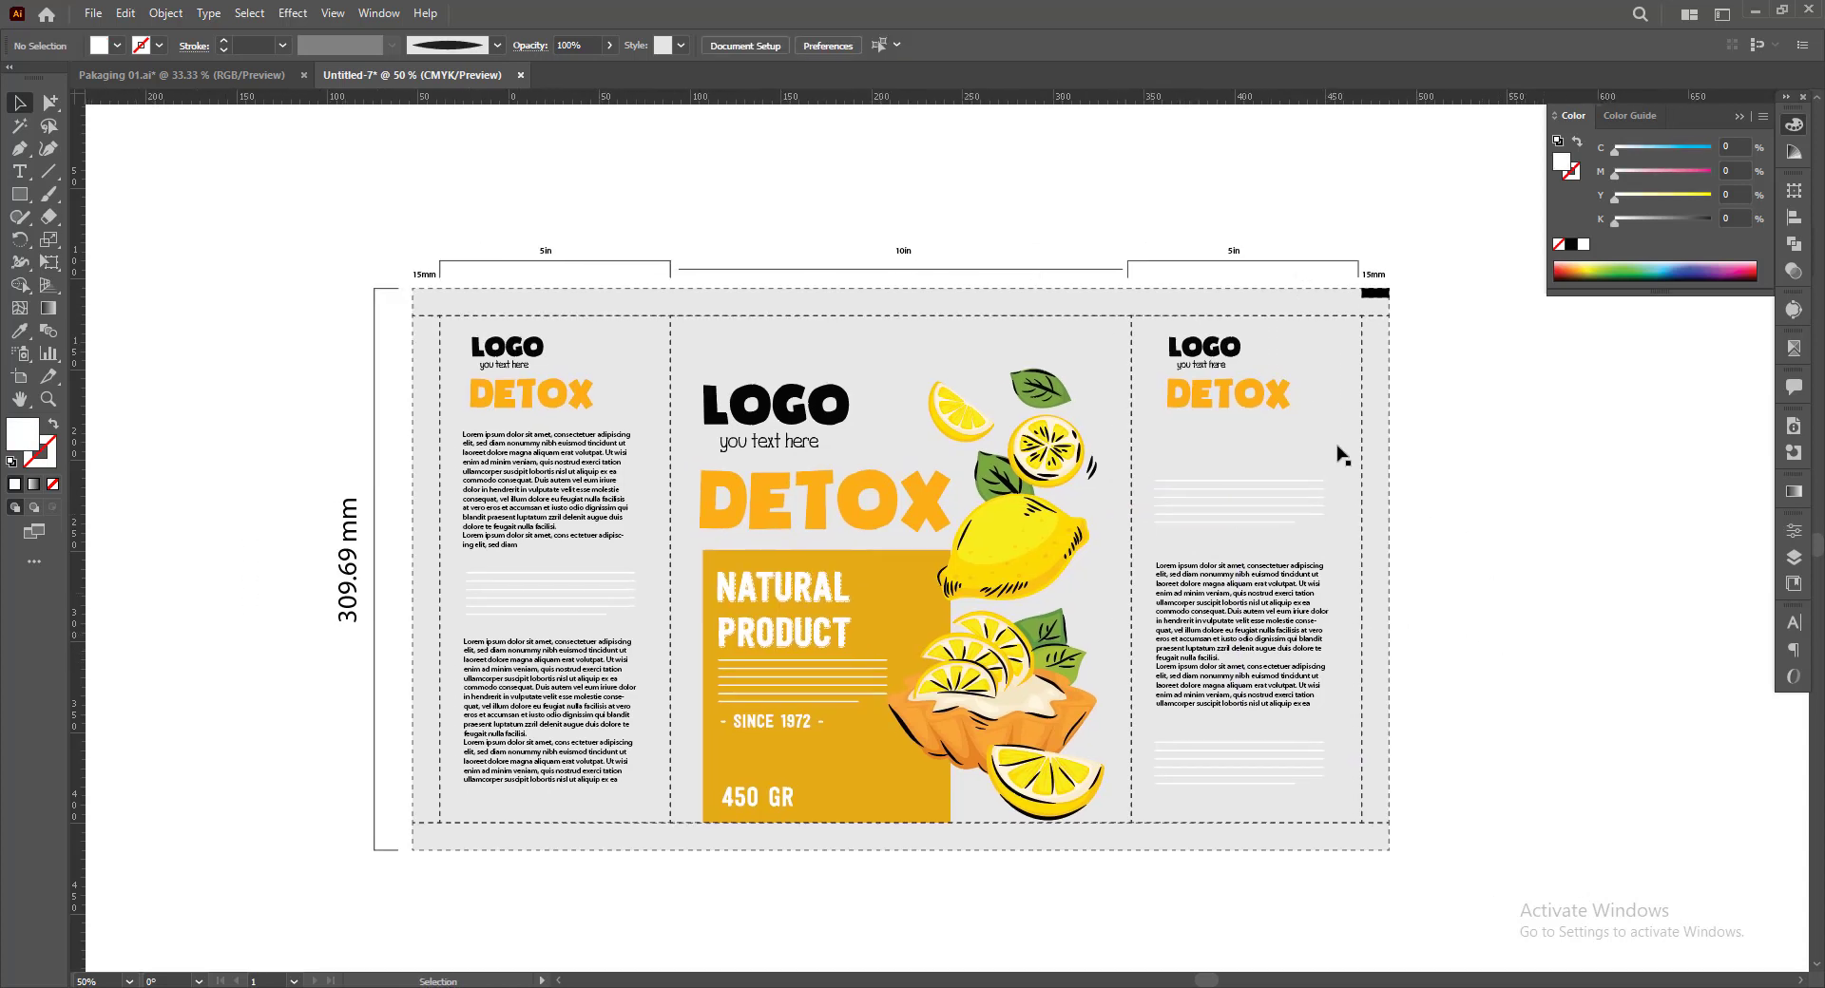
drag(1641, 684, 1620, 679)
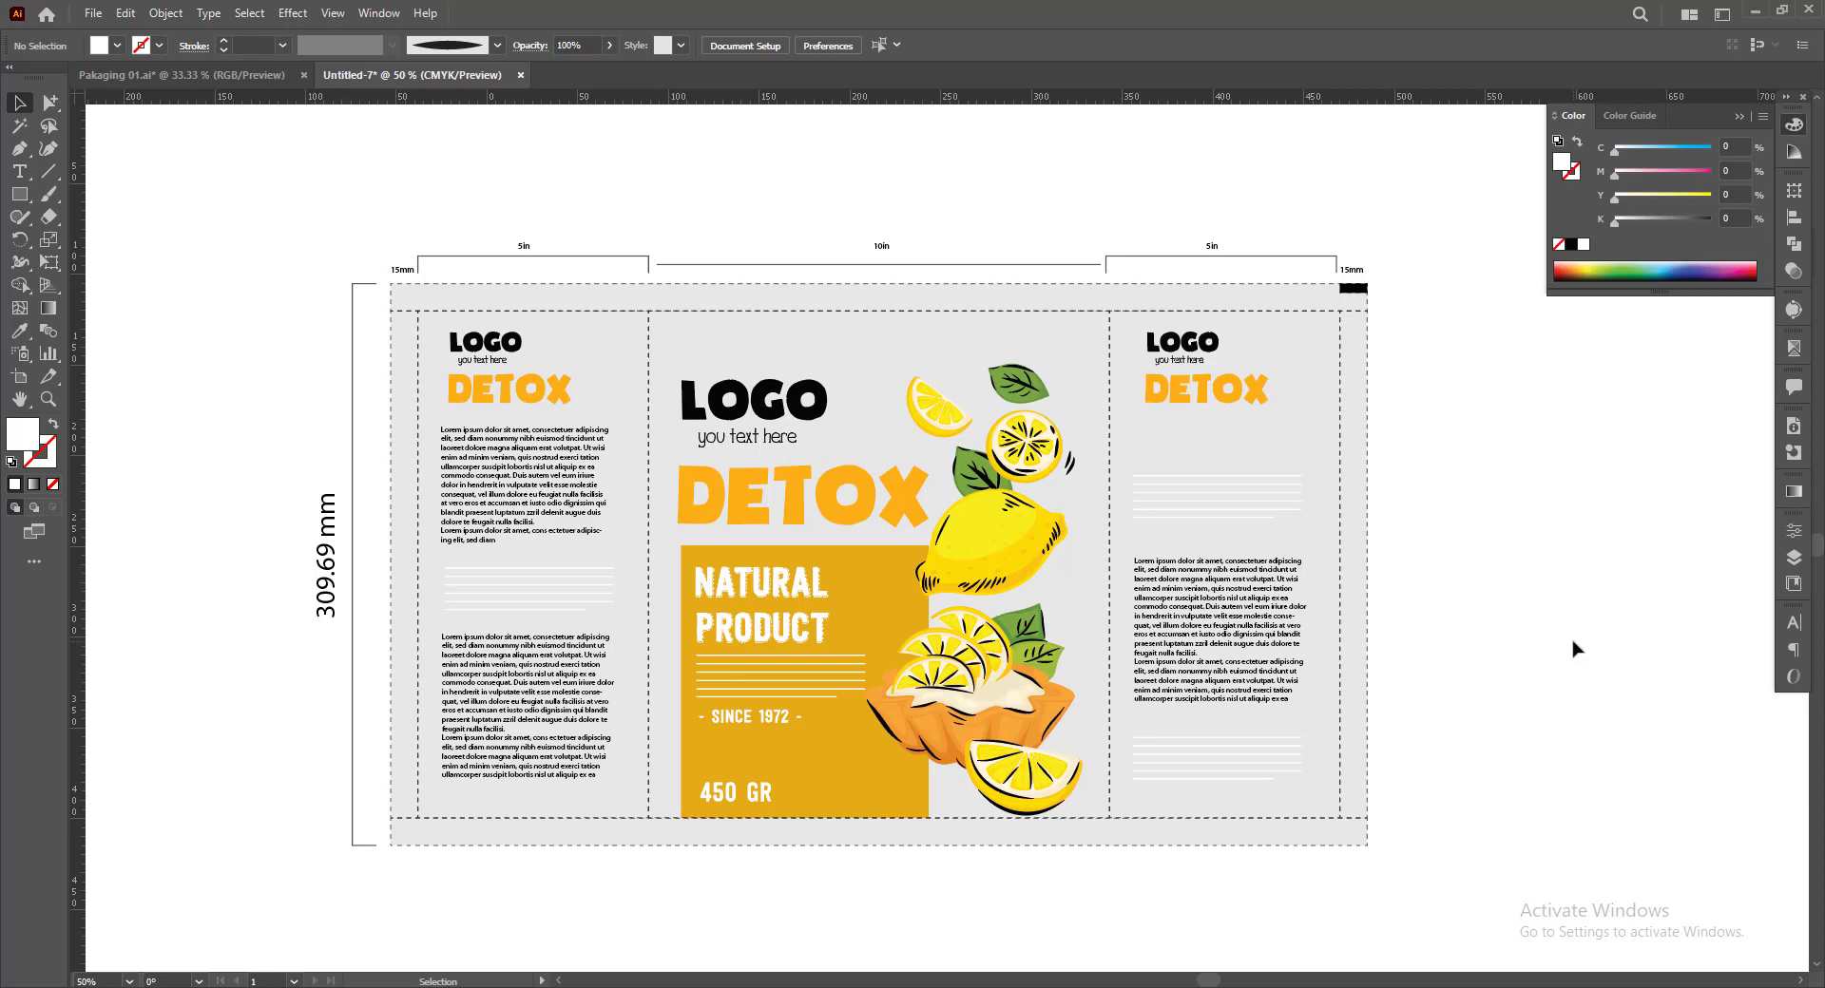
Copy the red strawberry DETOX design from Pakaging 01.ai into the dieline document and place it to the right of the dieline
click(181, 74)
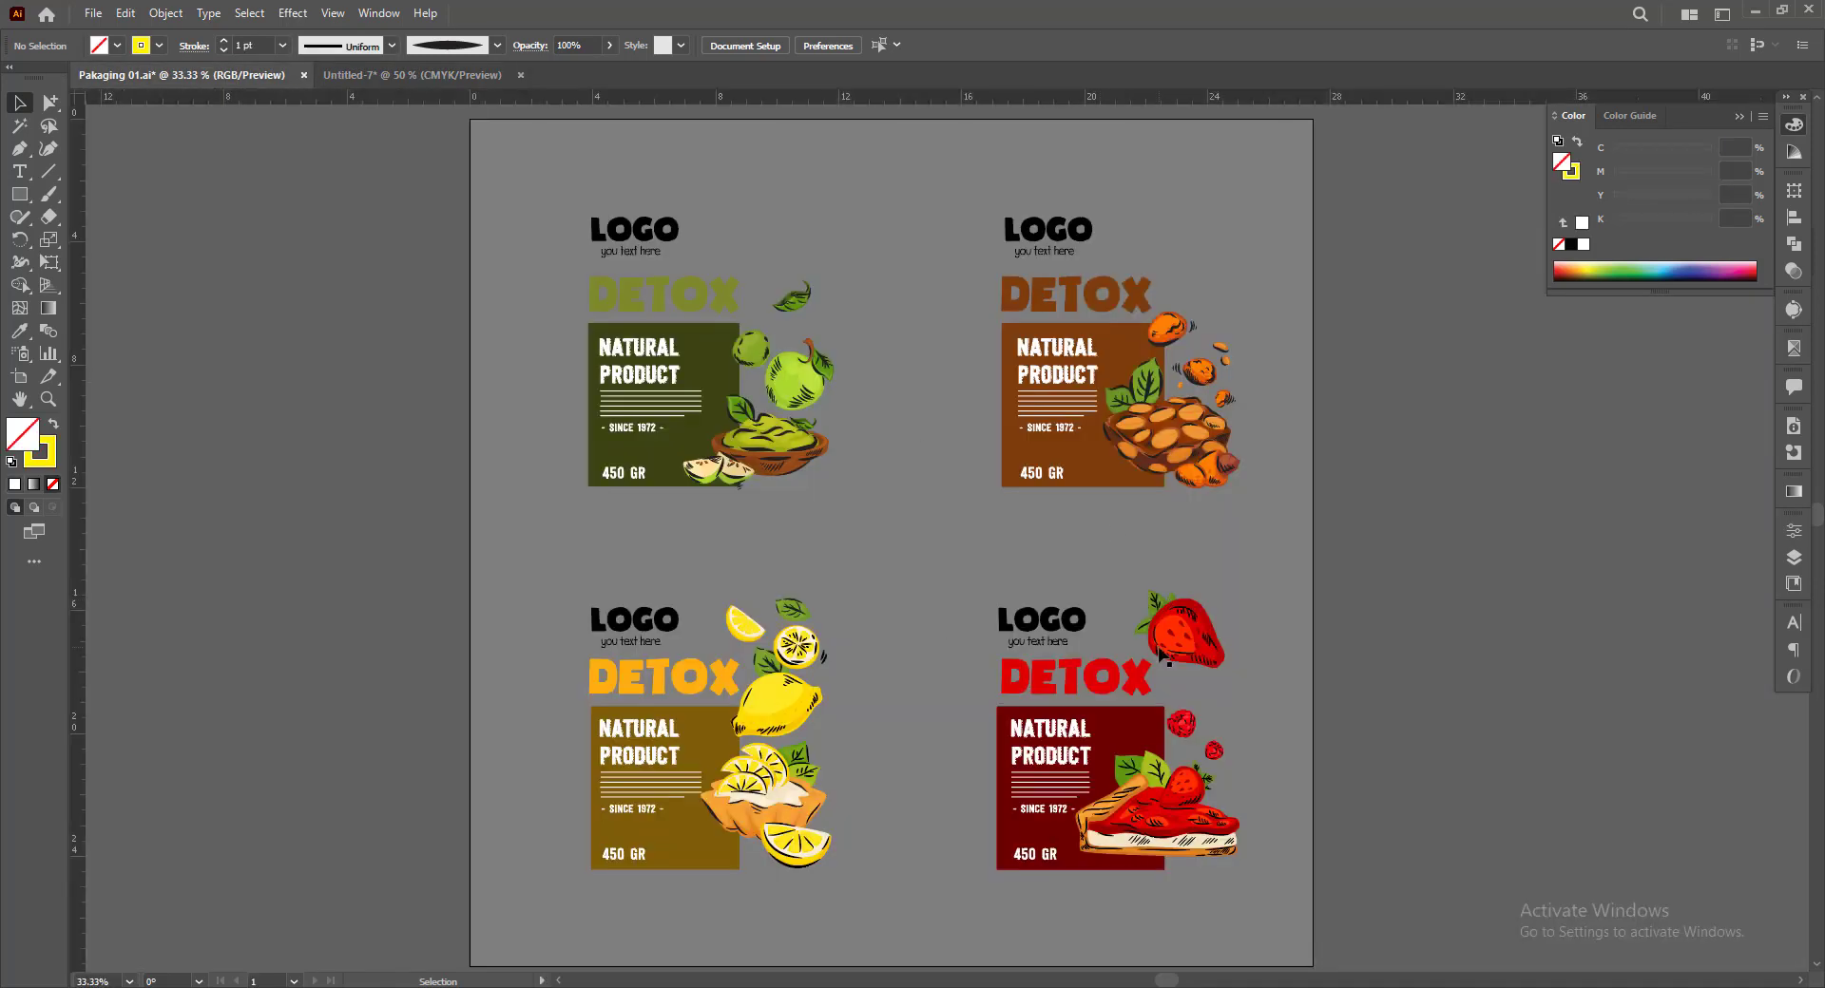
click(1157, 766)
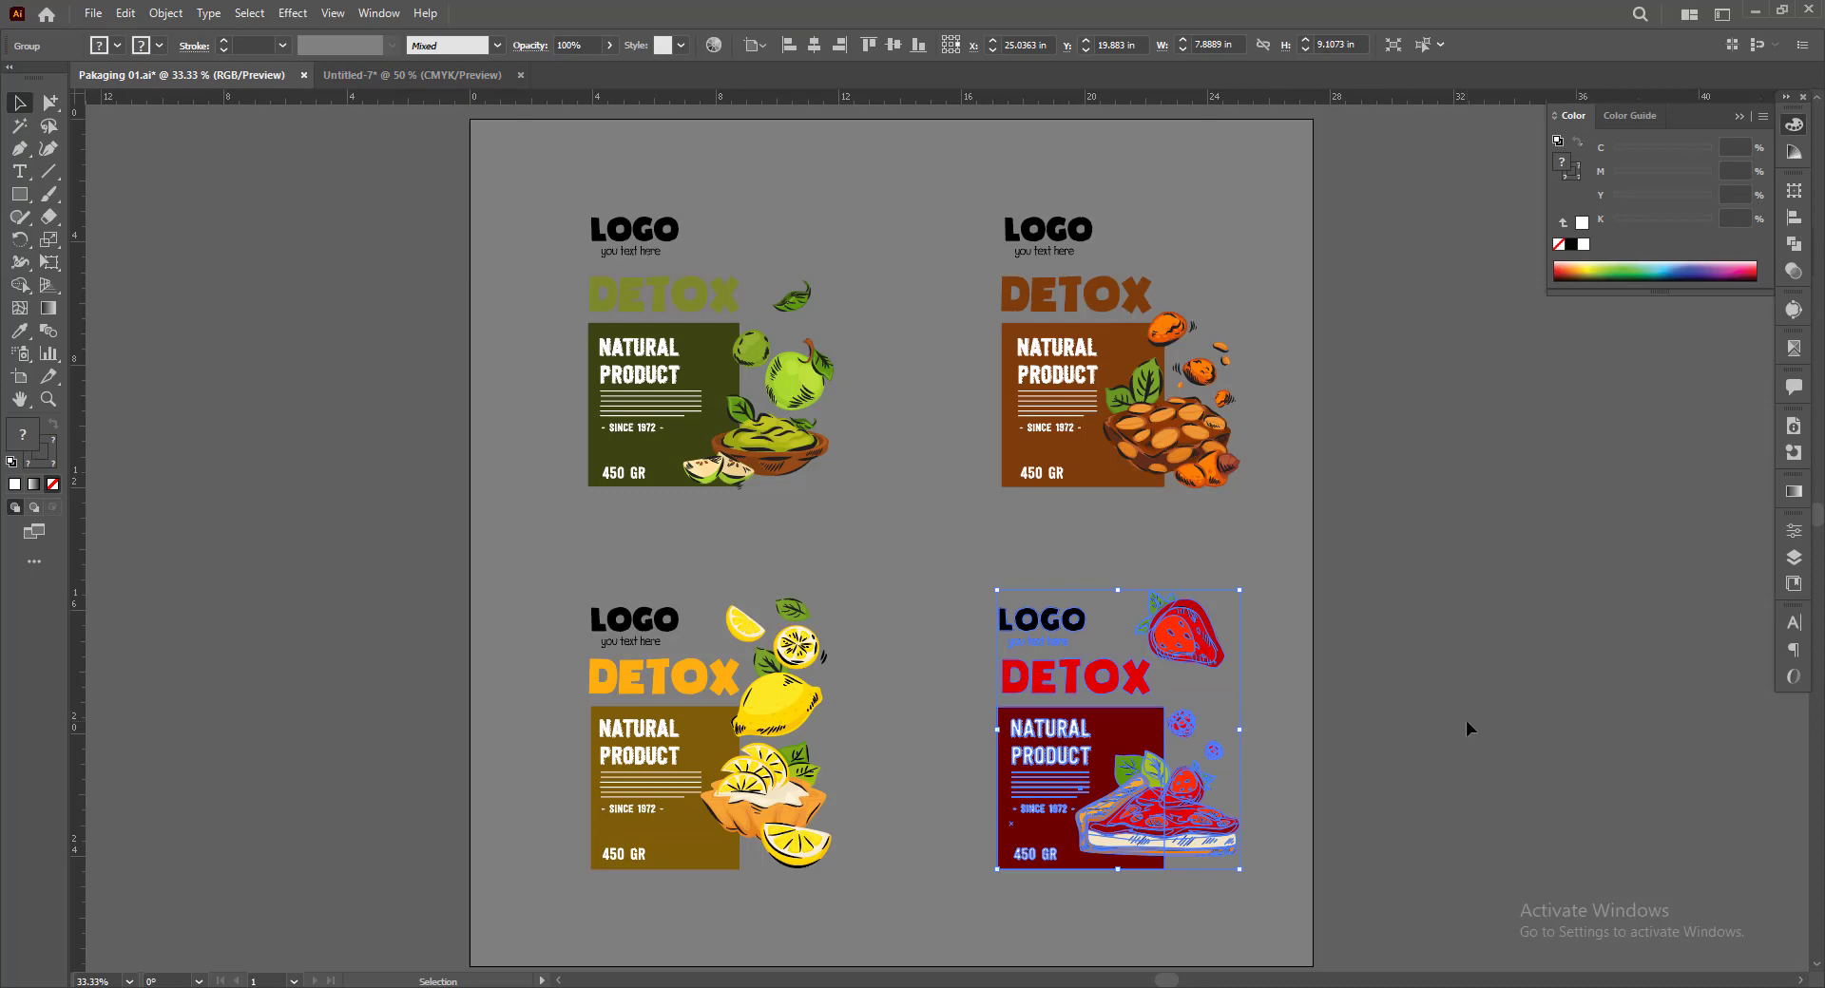
click(412, 74)
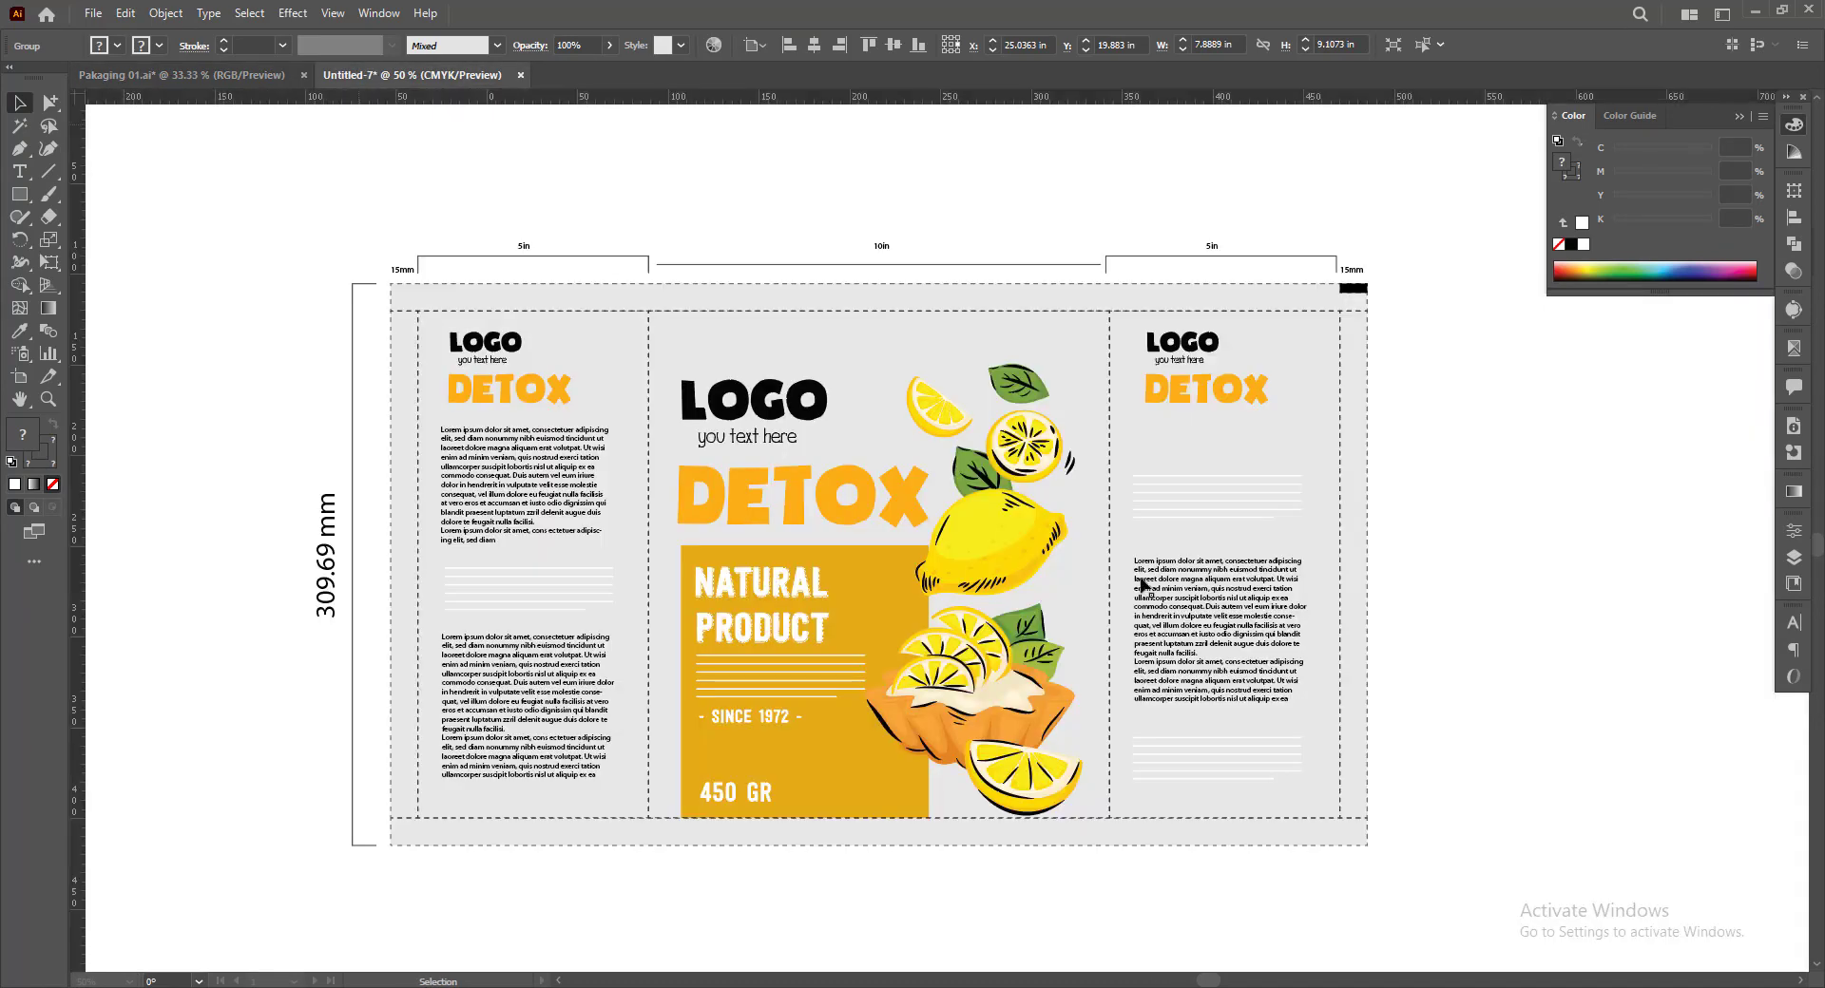
scroll(820, 487, down, 2)
drag(1257, 605, 1243, 602)
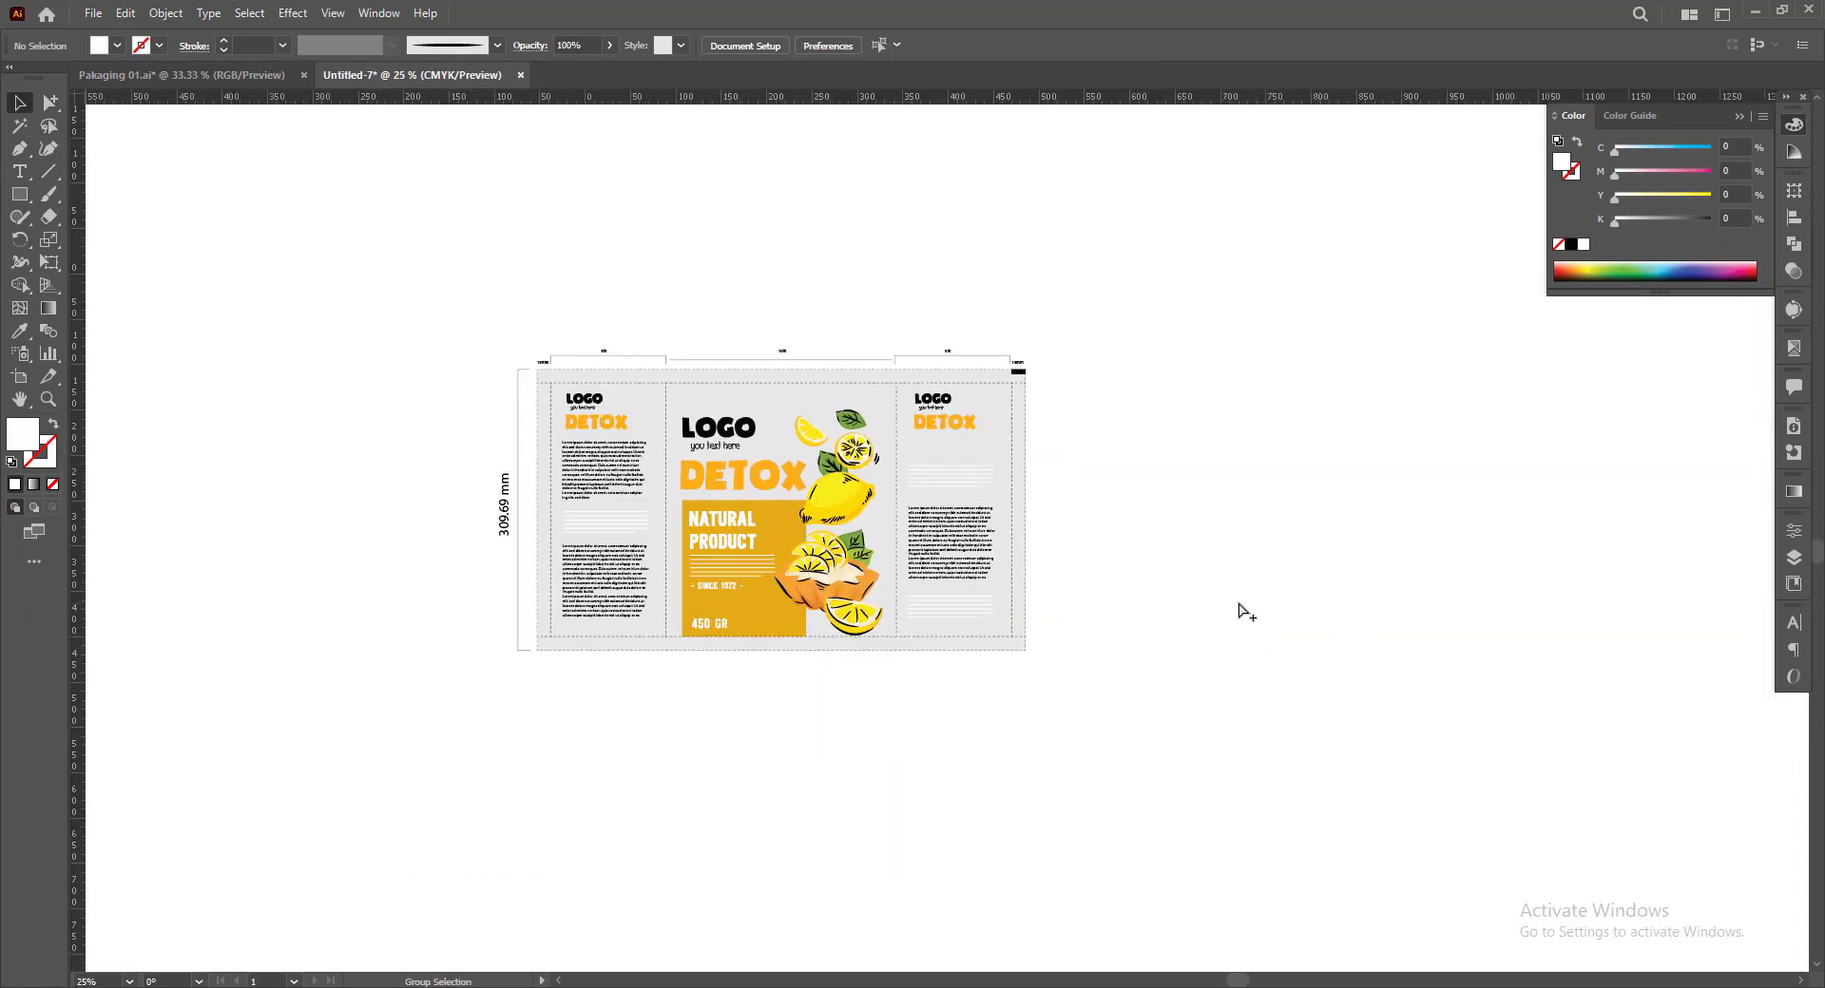
key(ctrl+v)
drag(962, 605, 1282, 574)
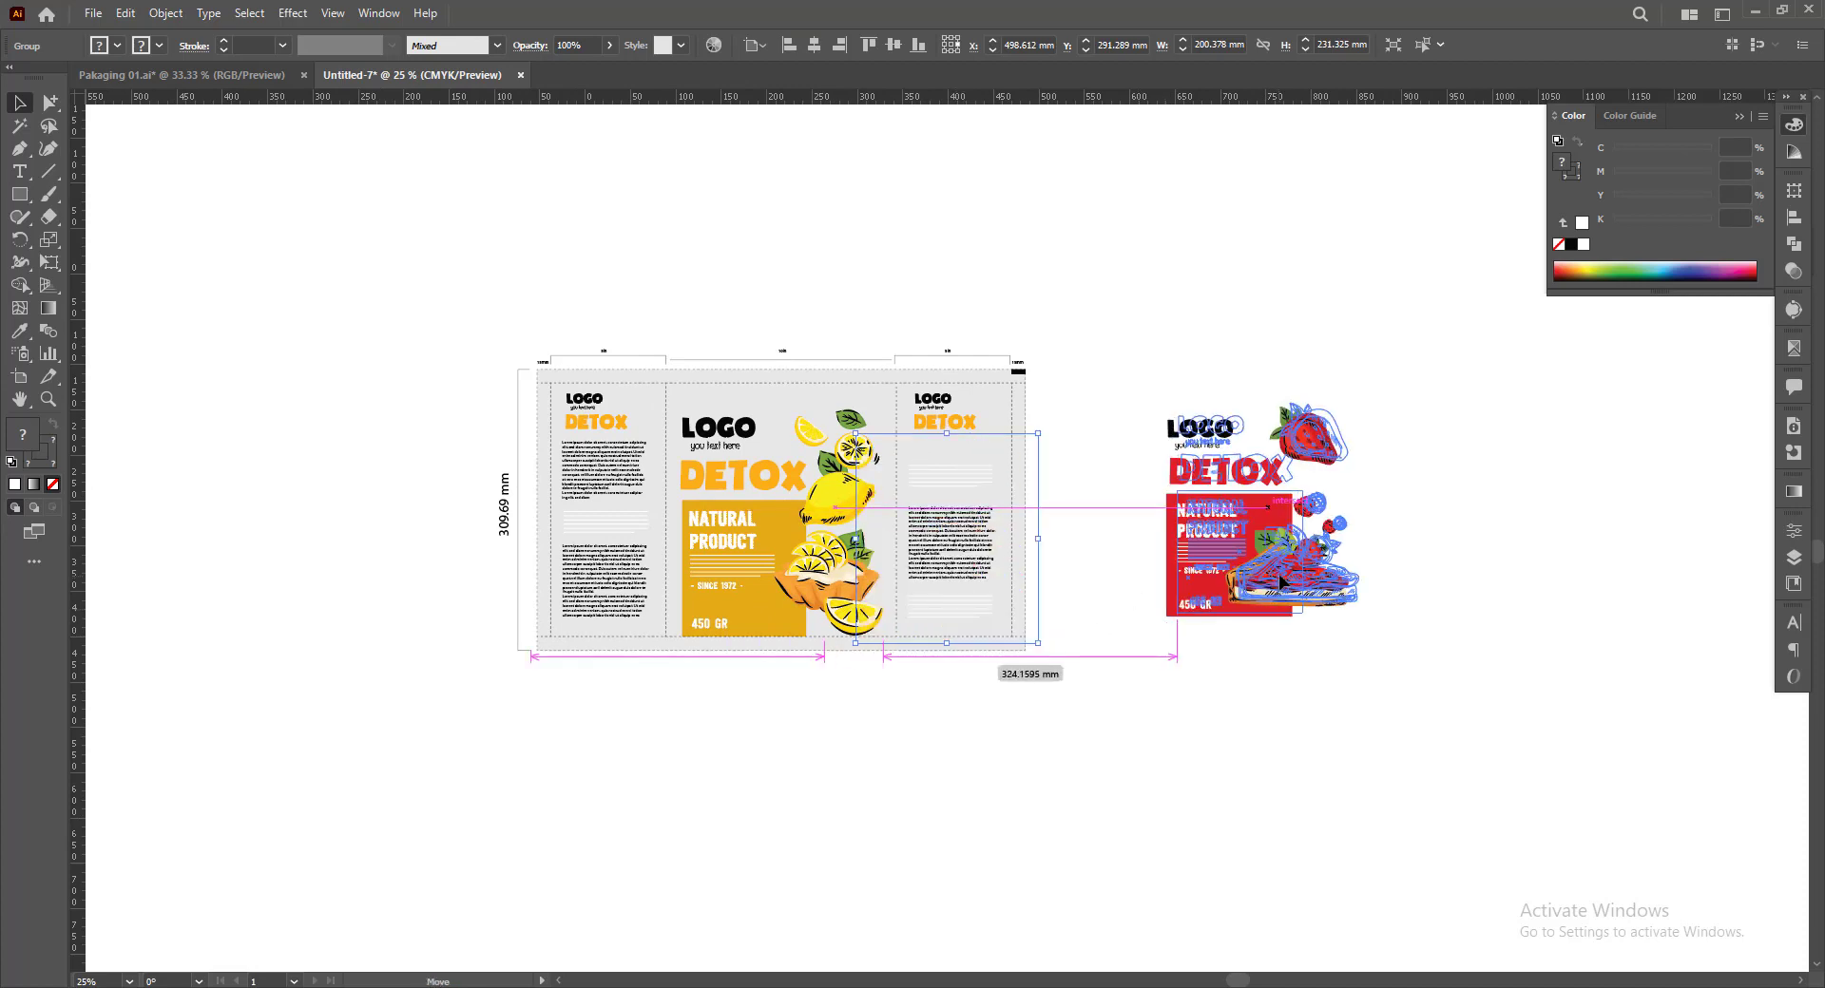
Duplicate the complete lemon dieline with its dimension labels directly above the original
click(1071, 693)
drag(1071, 693, 1104, 712)
drag(395, 305, 1161, 732)
scroll(743, 570, up, 1)
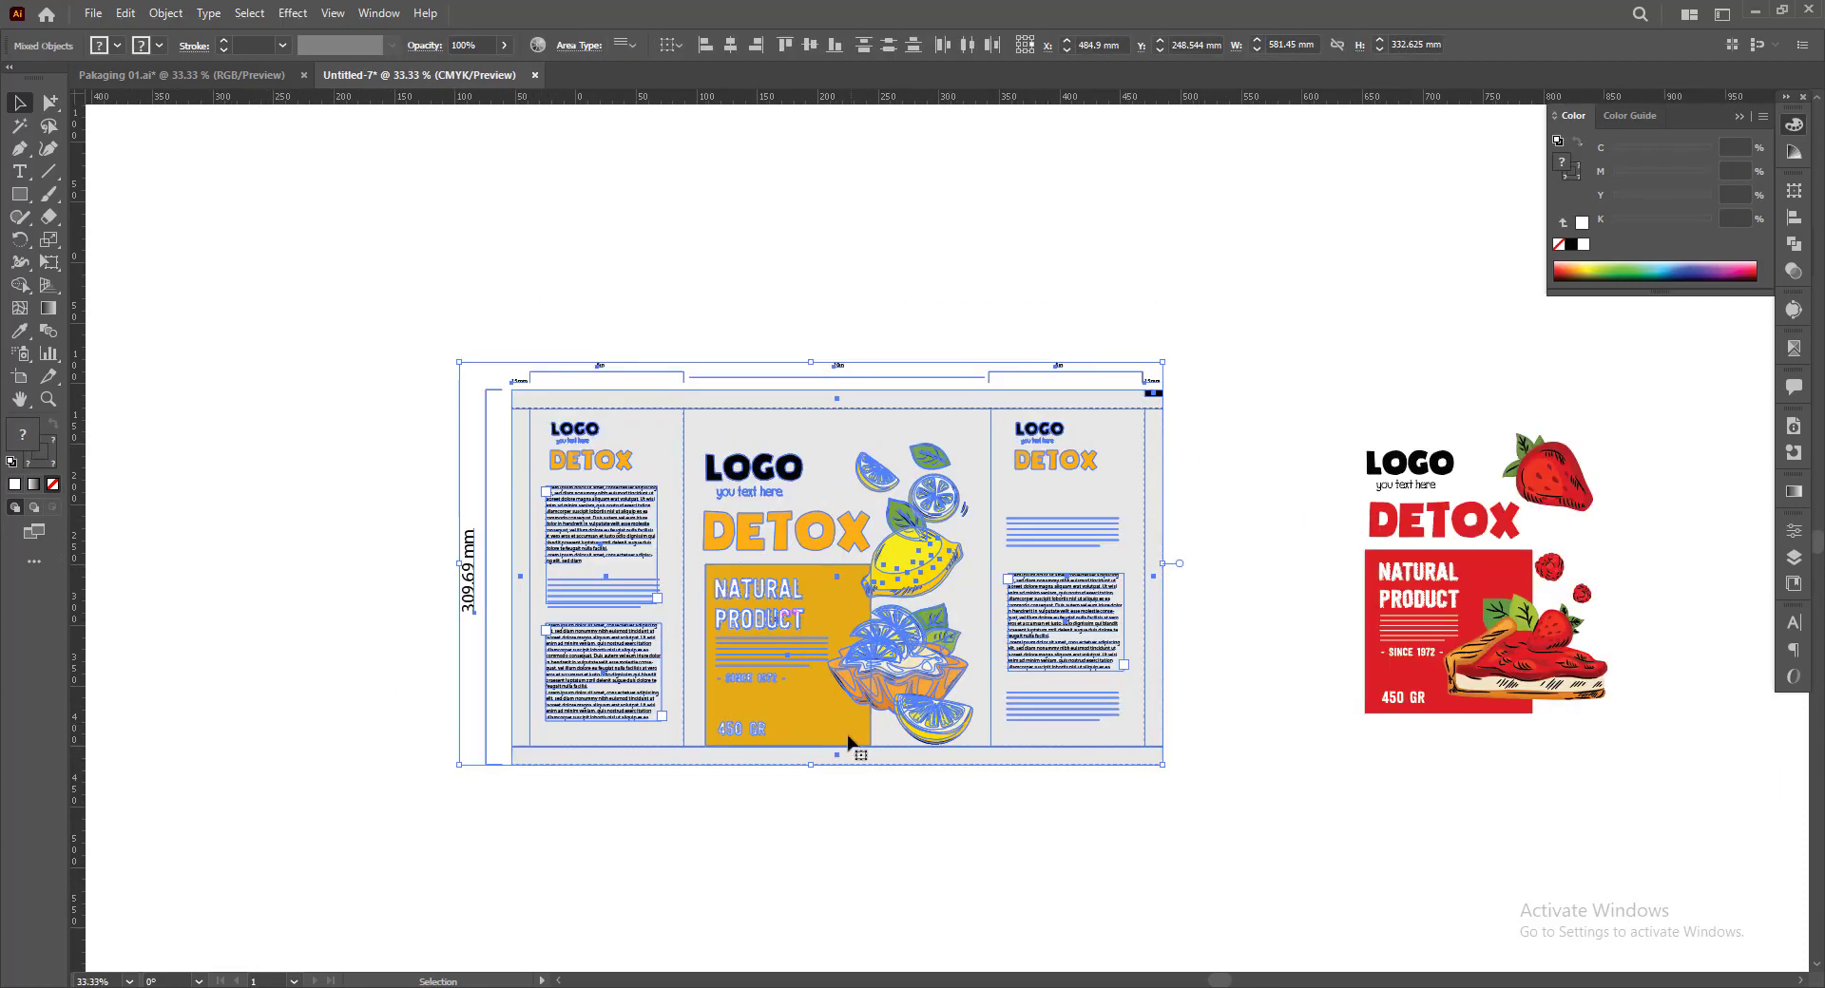
scroll(869, 793, down, 1)
drag(842, 677, 832, 340)
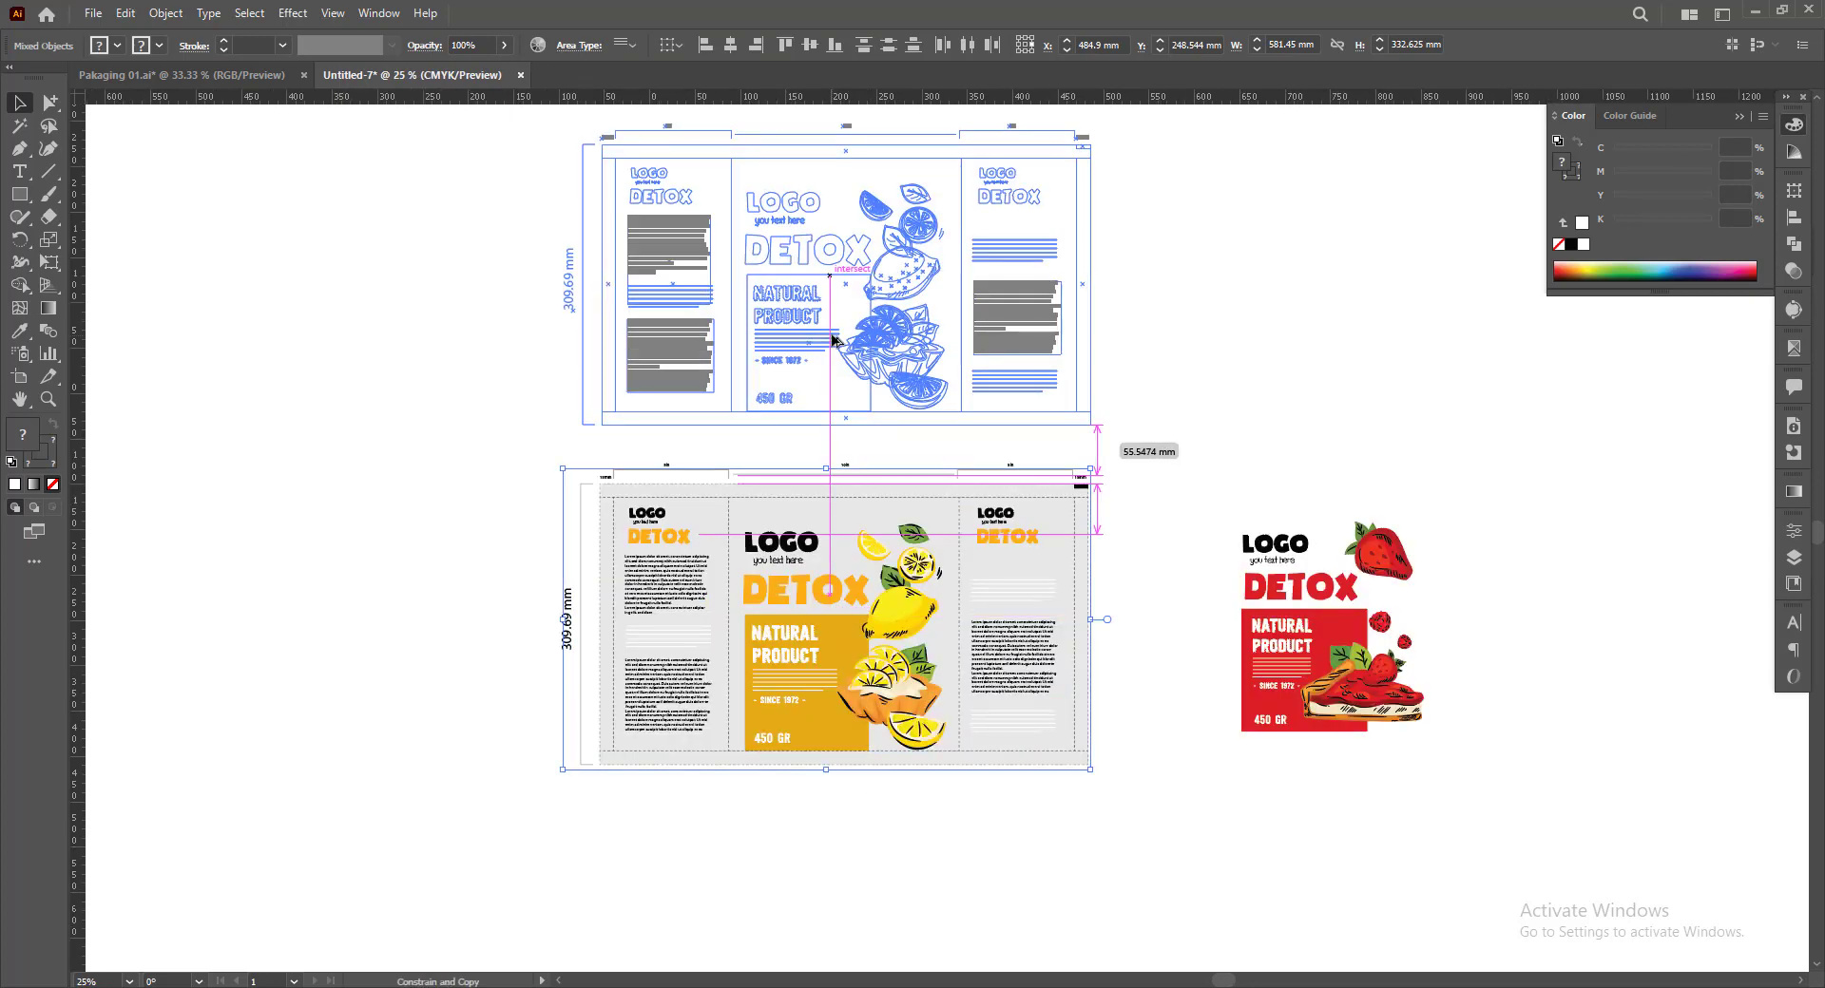
click(1205, 849)
click(878, 734)
click(826, 725)
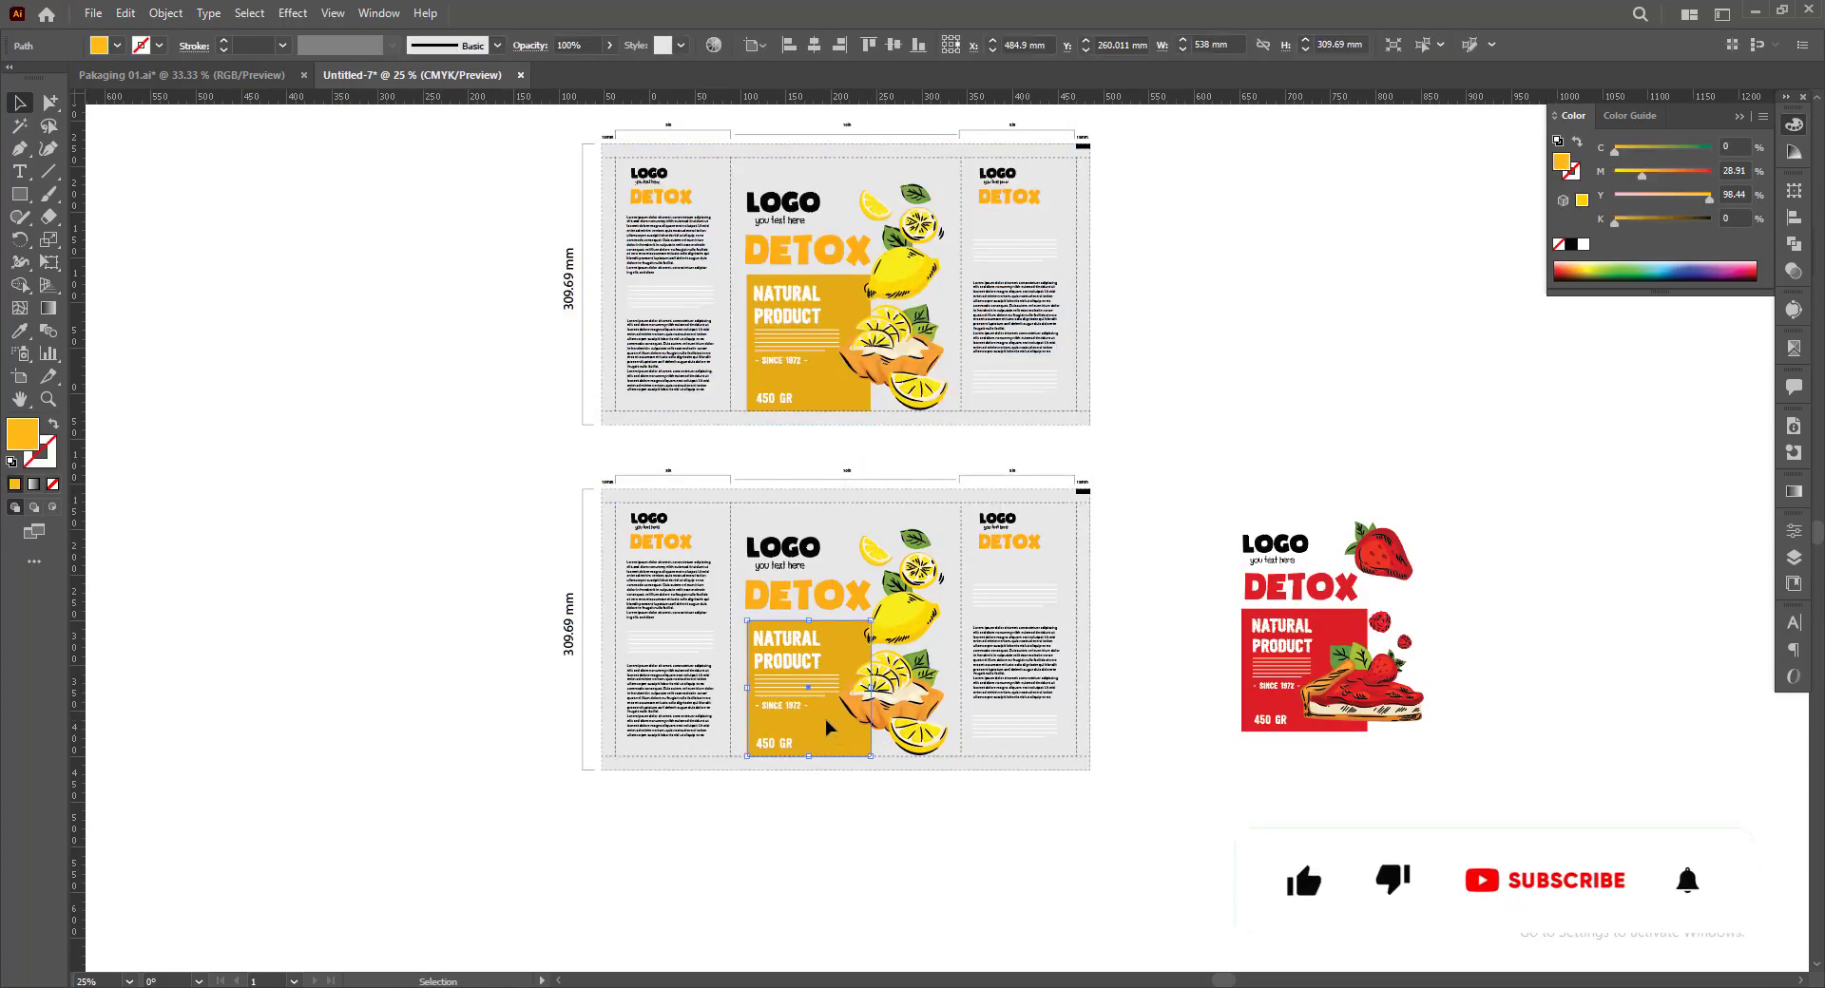
click(860, 818)
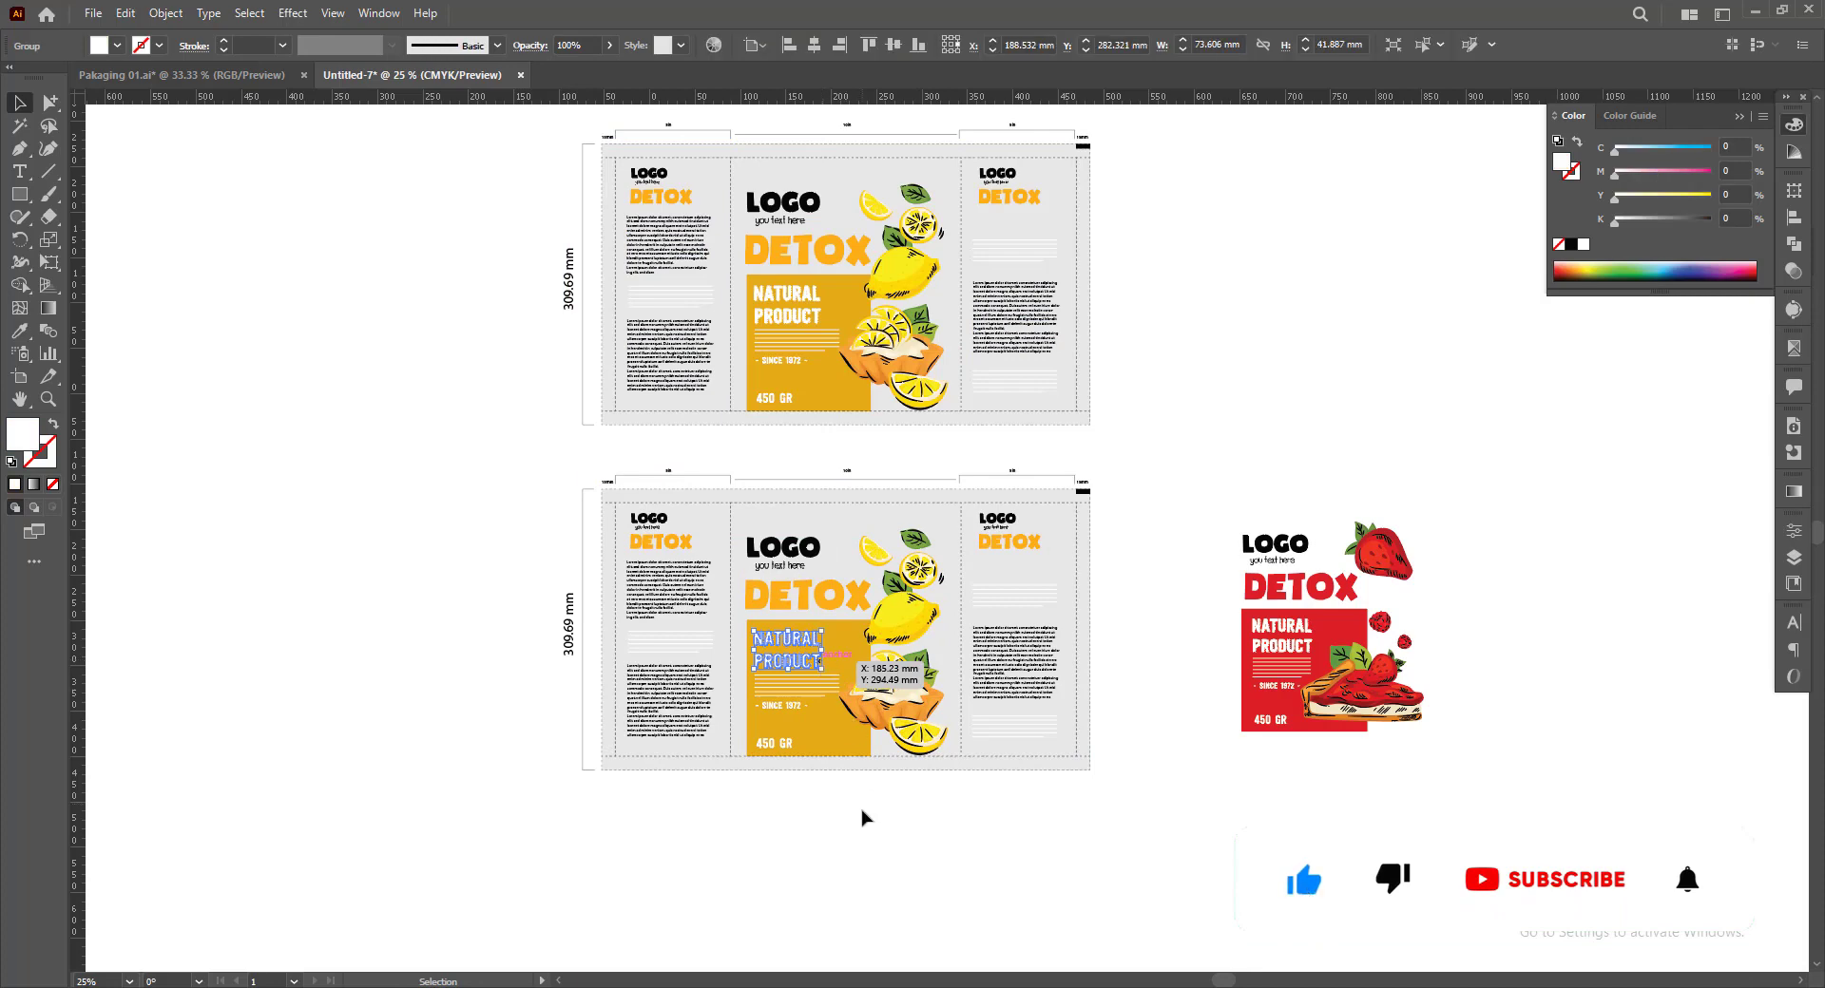
scroll(844, 737, up, 2)
click(843, 738)
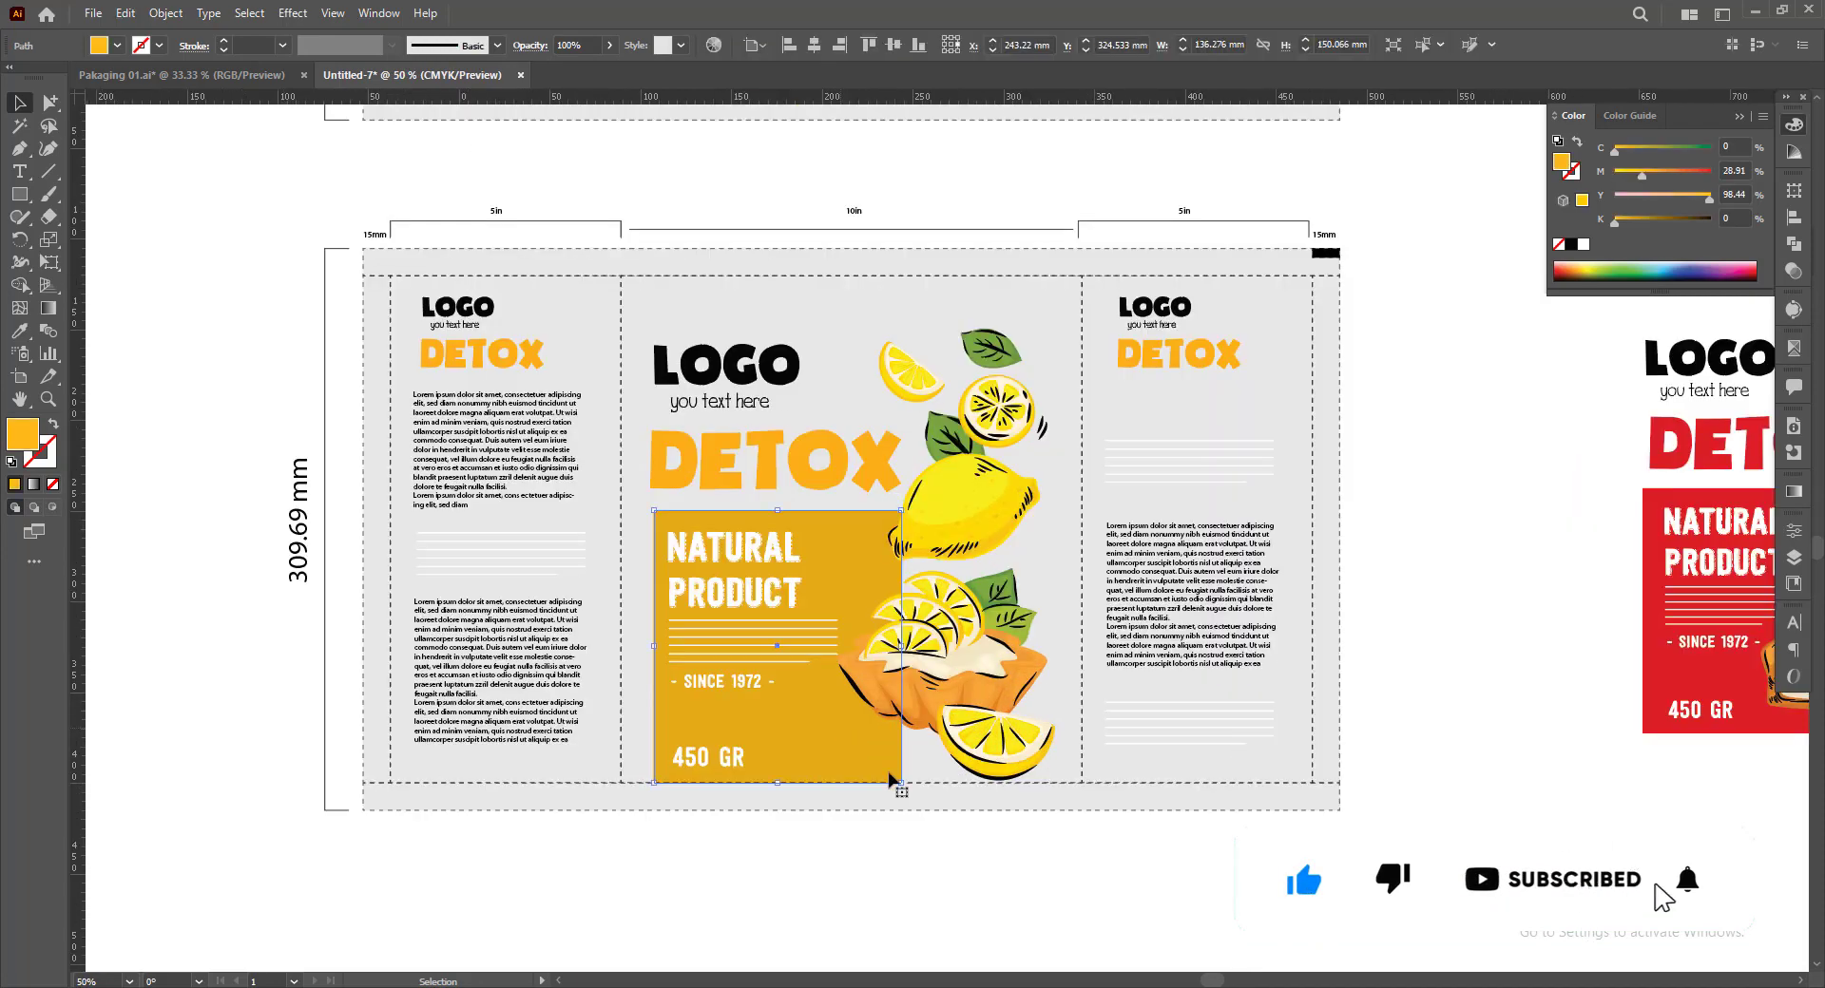
click(925, 852)
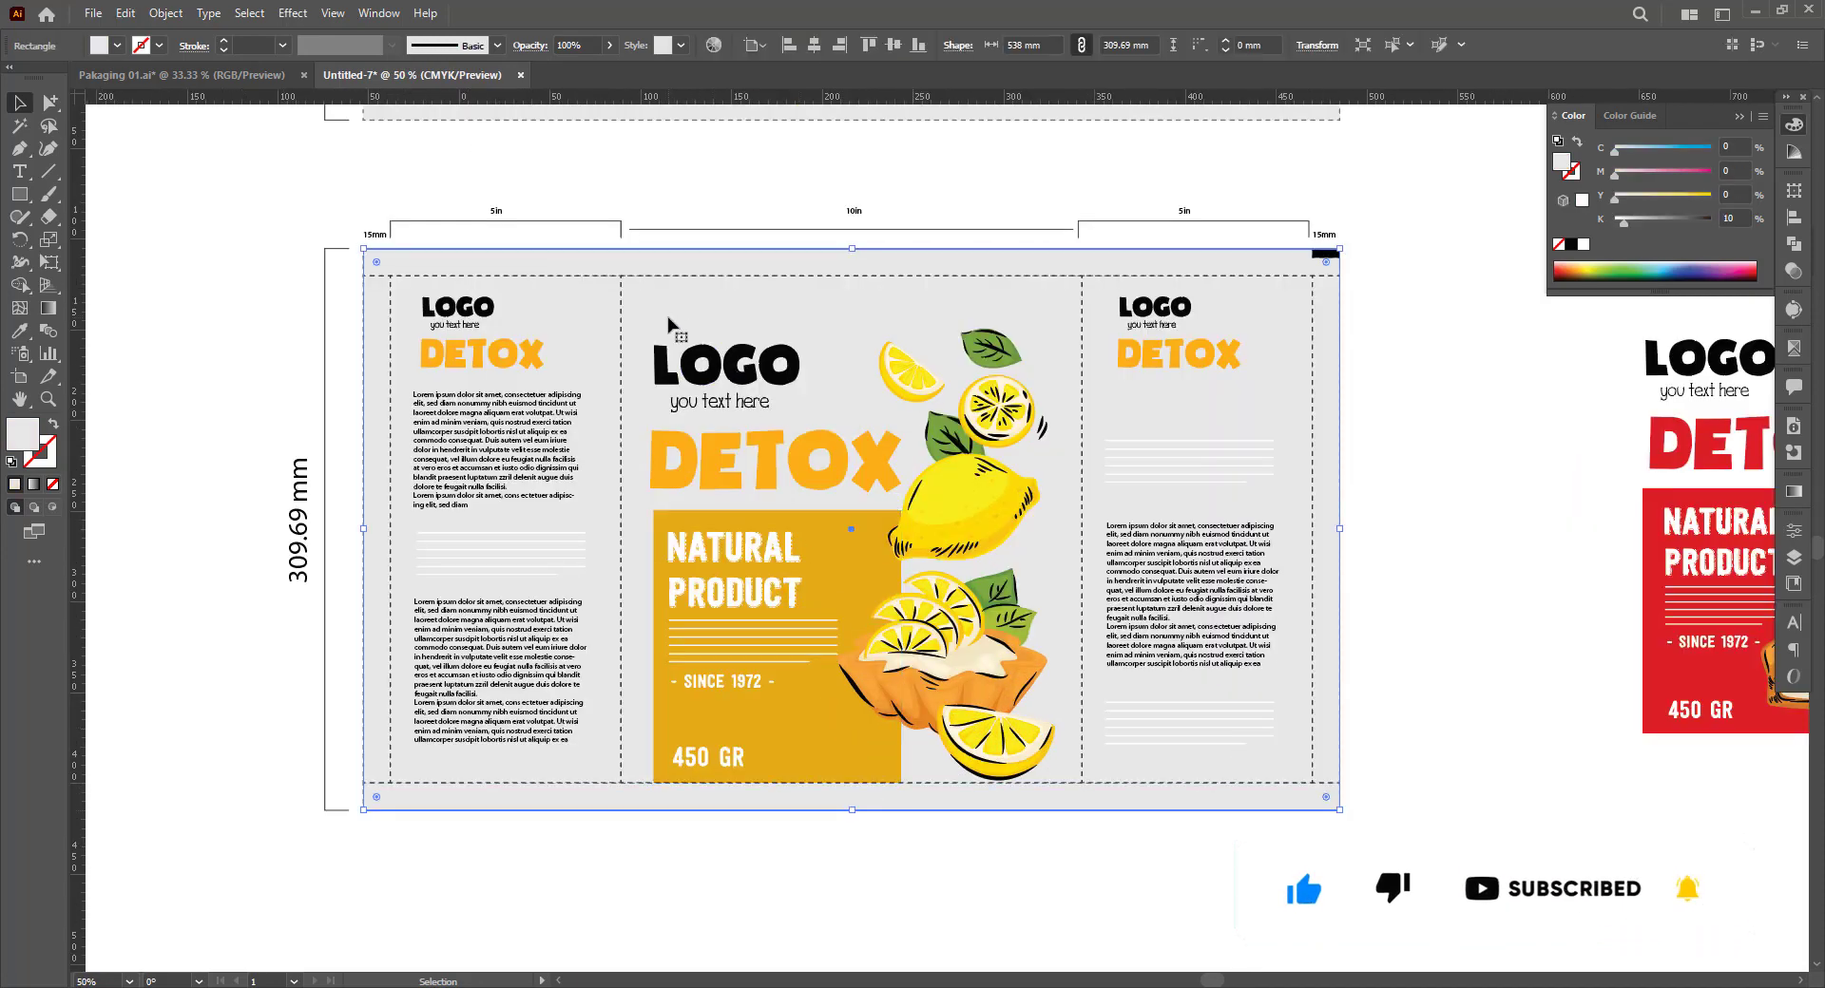
scroll(672, 333, down, 1)
click(729, 449)
drag(714, 366, 730, 426)
click(1212, 845)
click(814, 586)
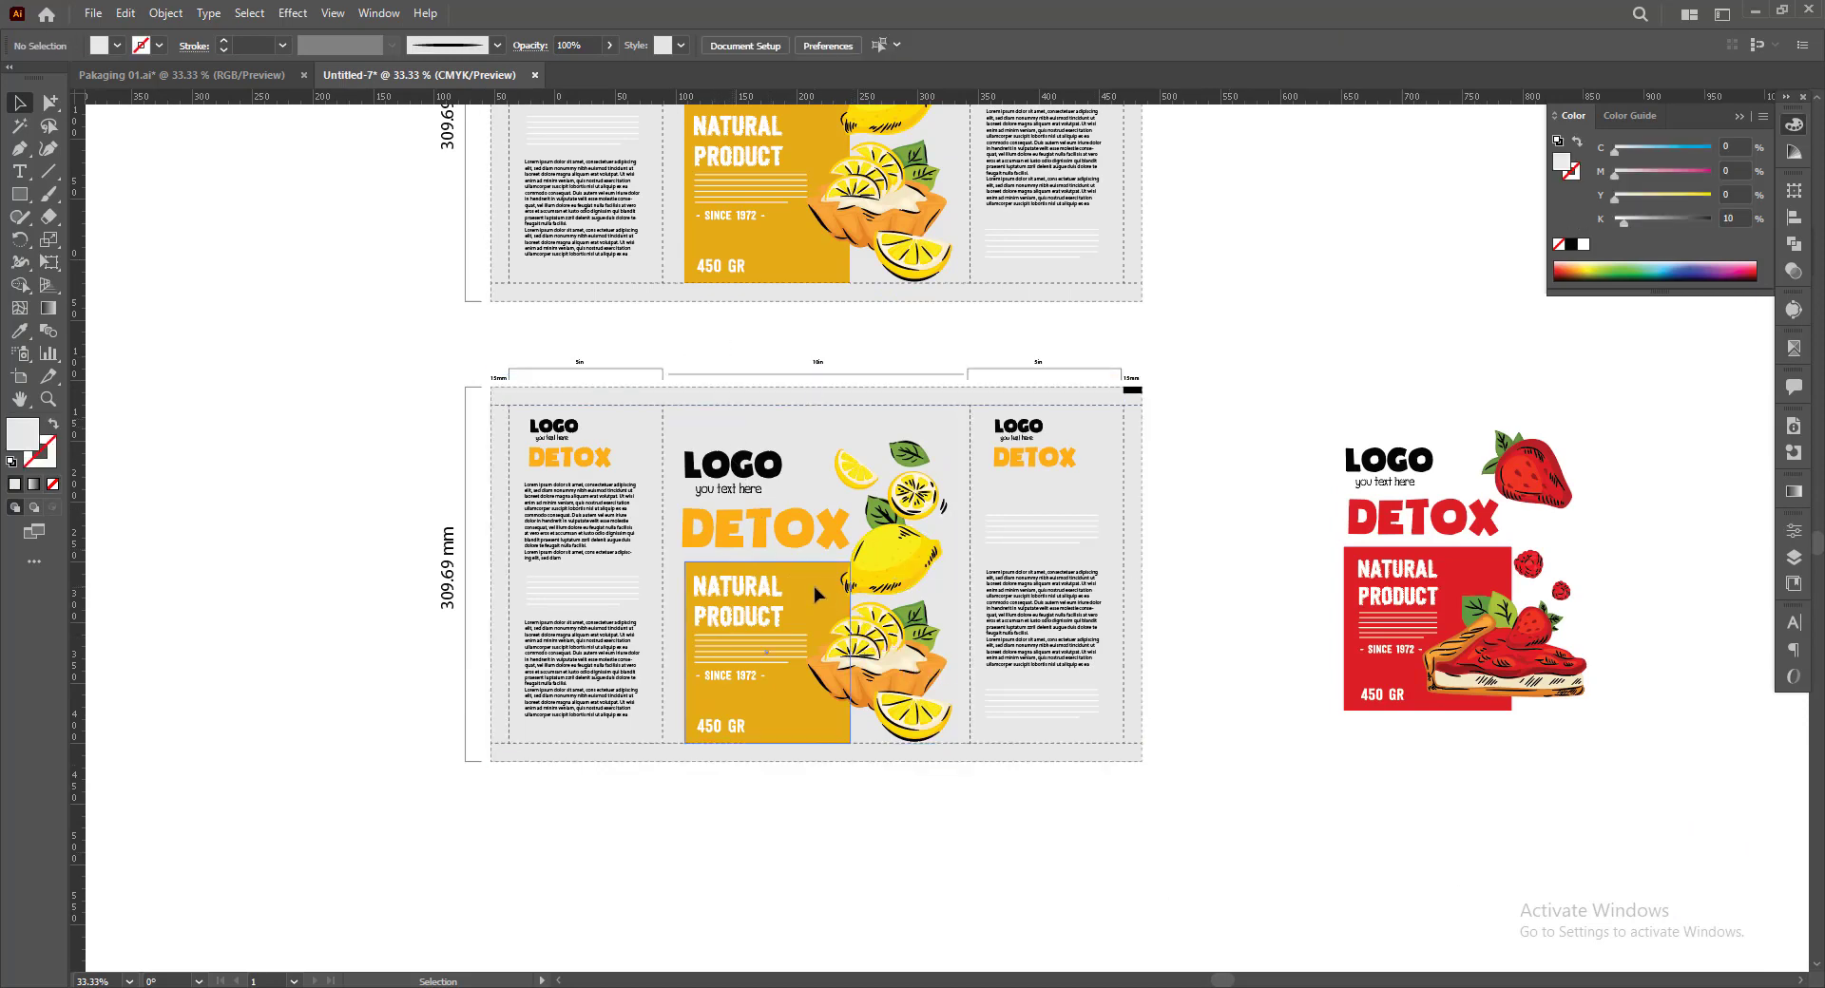
click(260, 16)
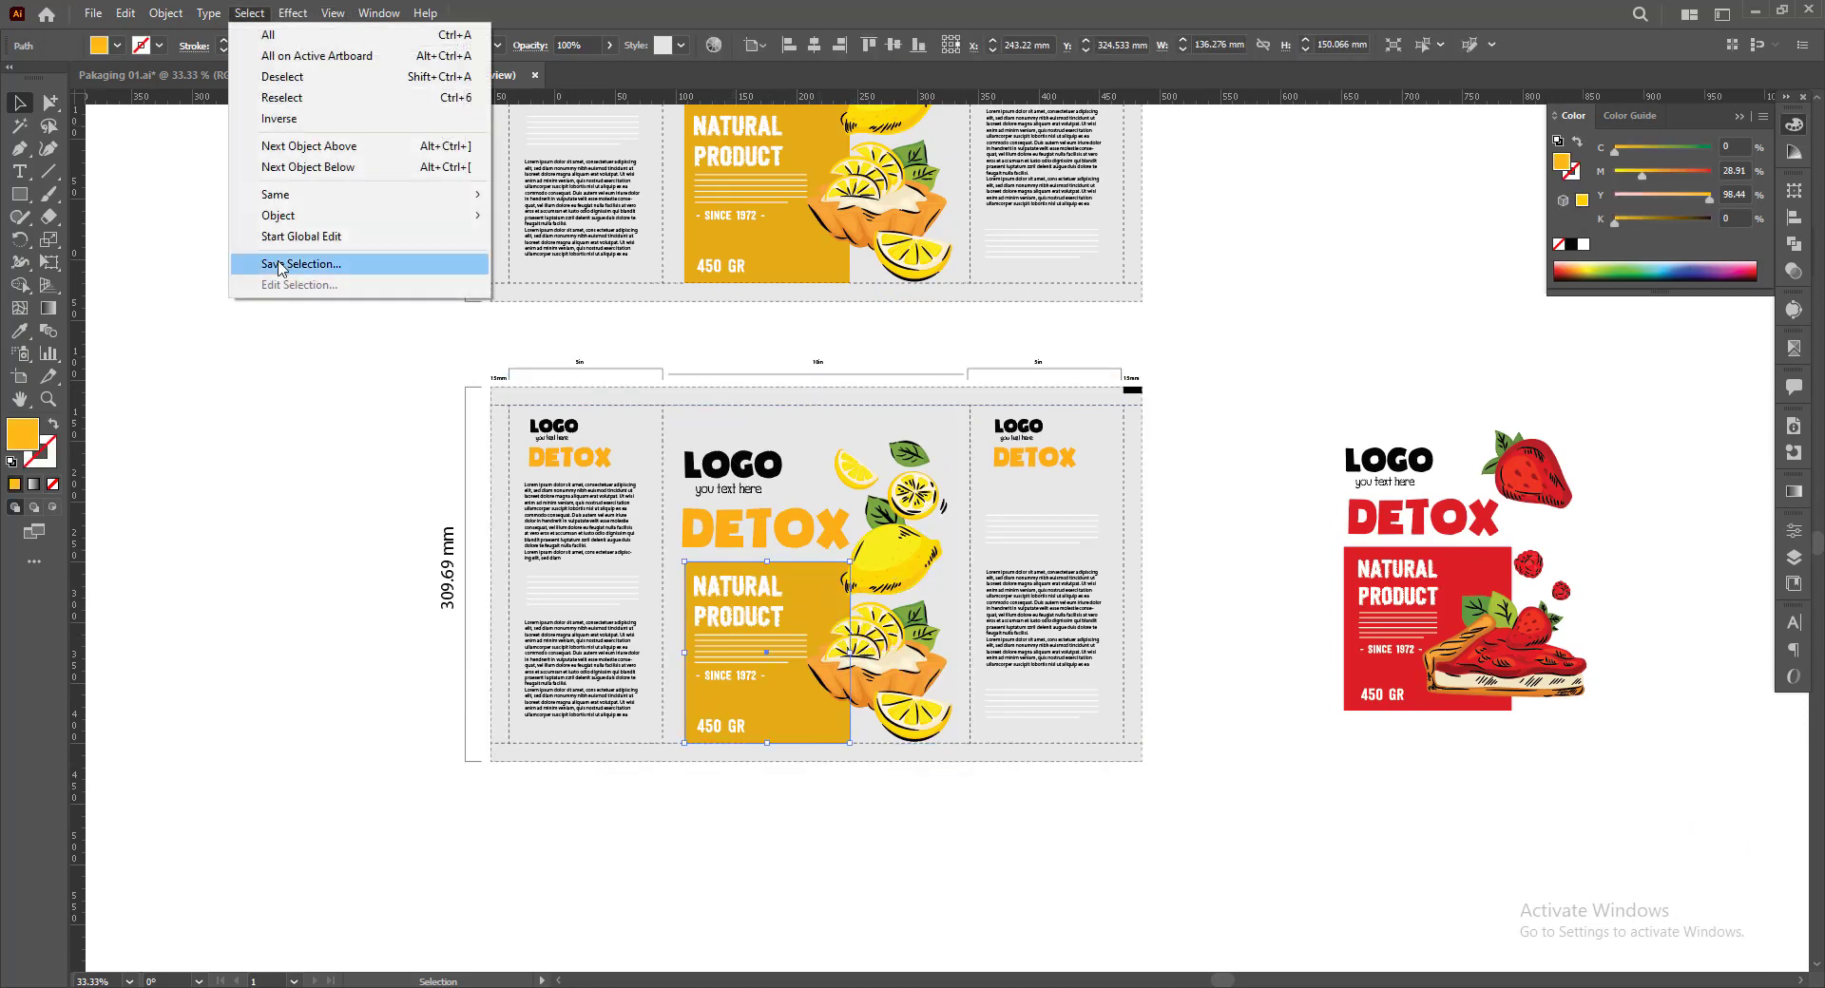
mouse_move(362, 198)
click(561, 274)
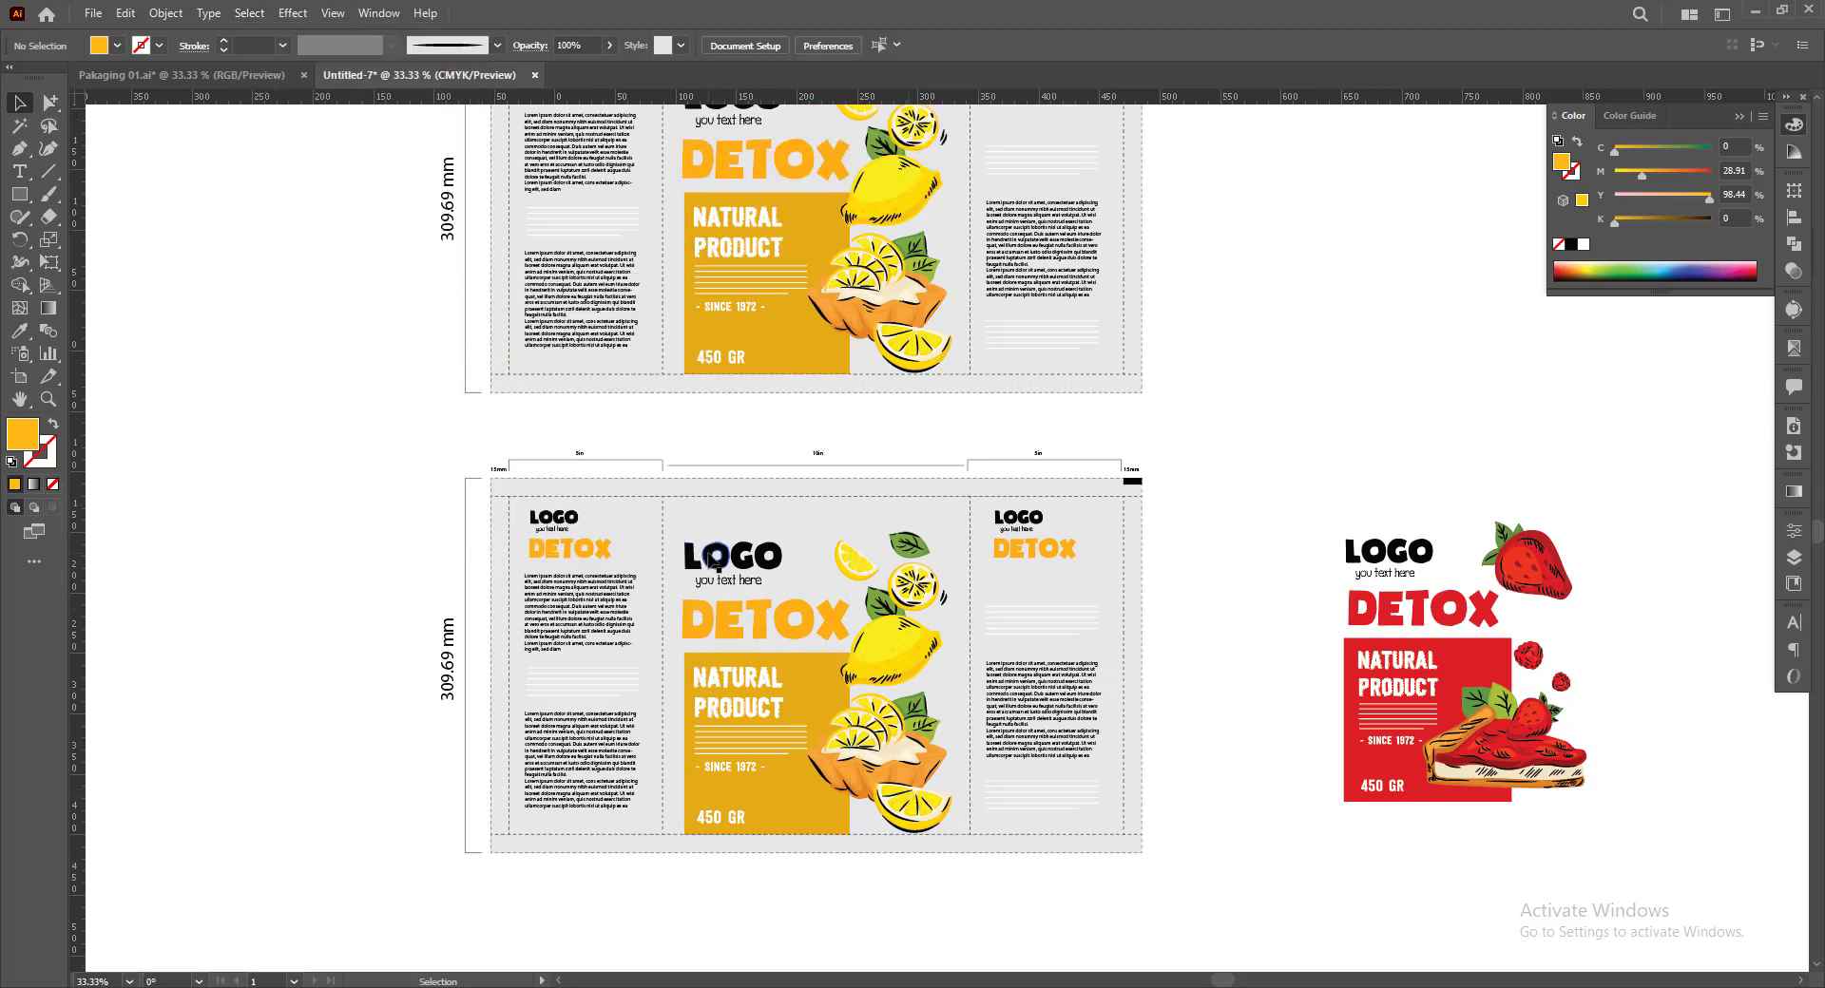
Delete the LOGO, NATURAL PRODUCT and DETOX lettering, the whole lemon and the tart shapes from the lower dieline's centre panel
click(714, 560)
key(Delete)
click(747, 684)
key(Delete)
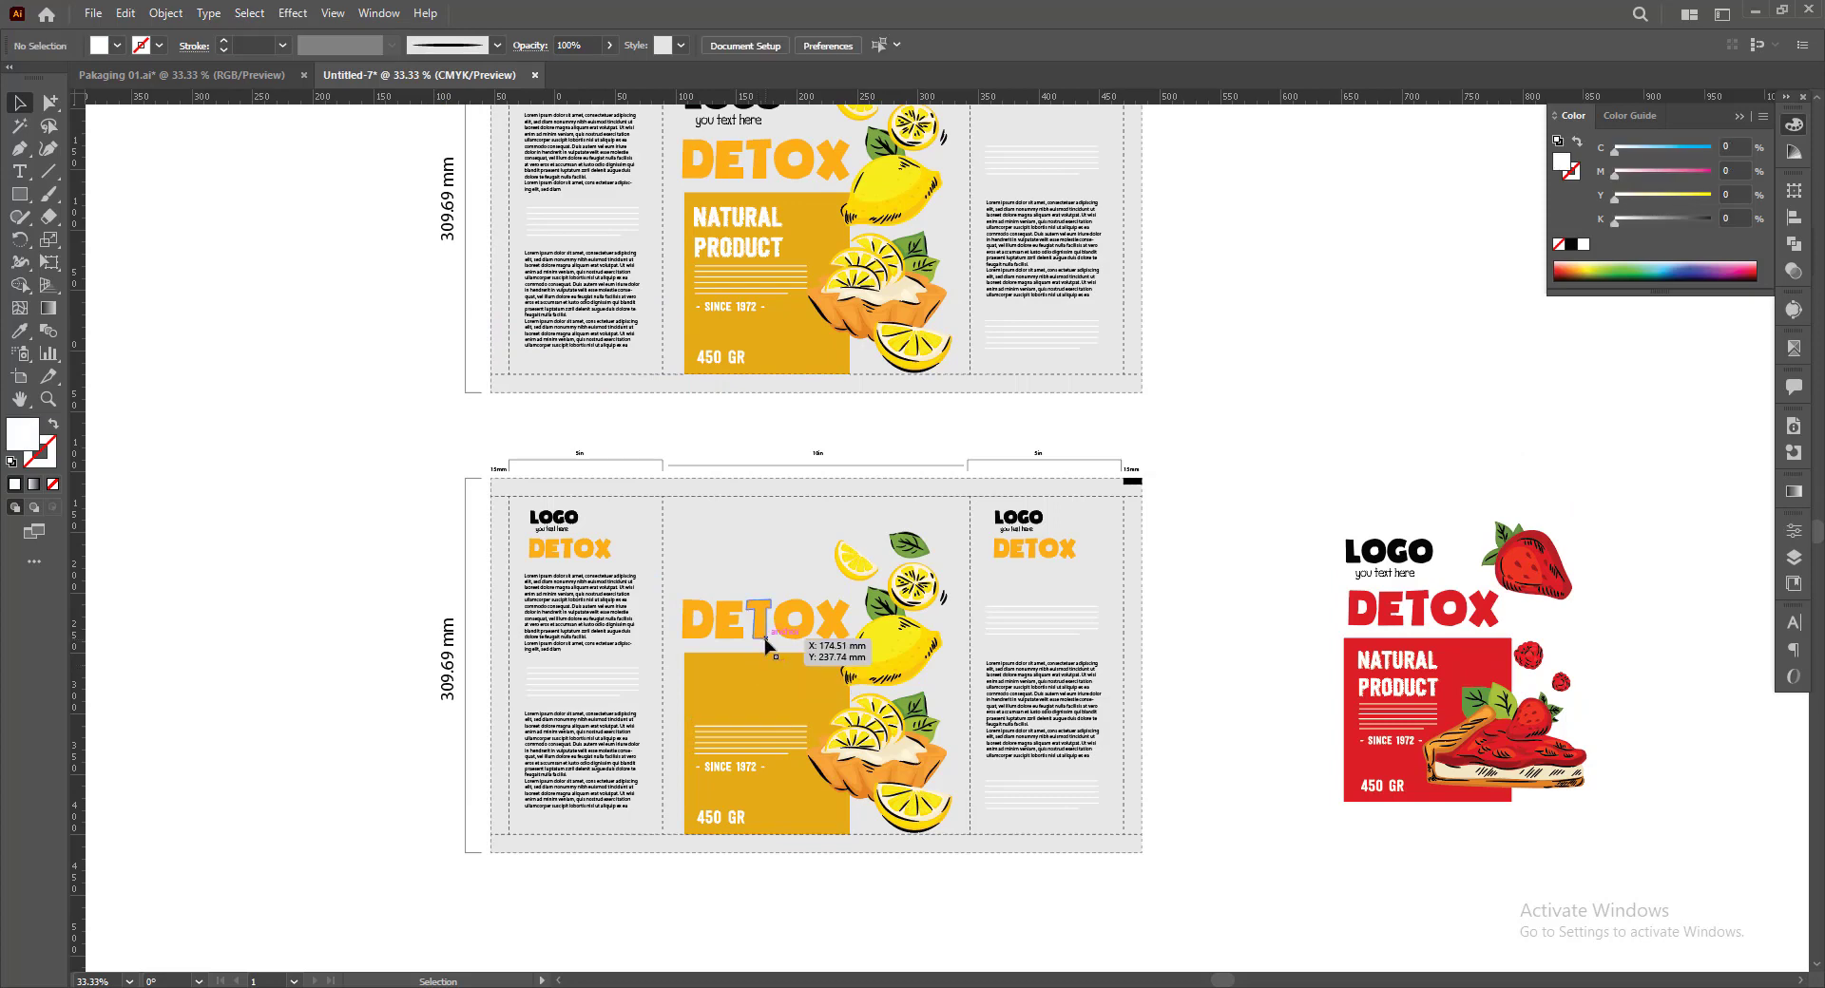
click(766, 643)
key(Delete)
click(893, 656)
key(Delete)
click(879, 750)
key(Delete)
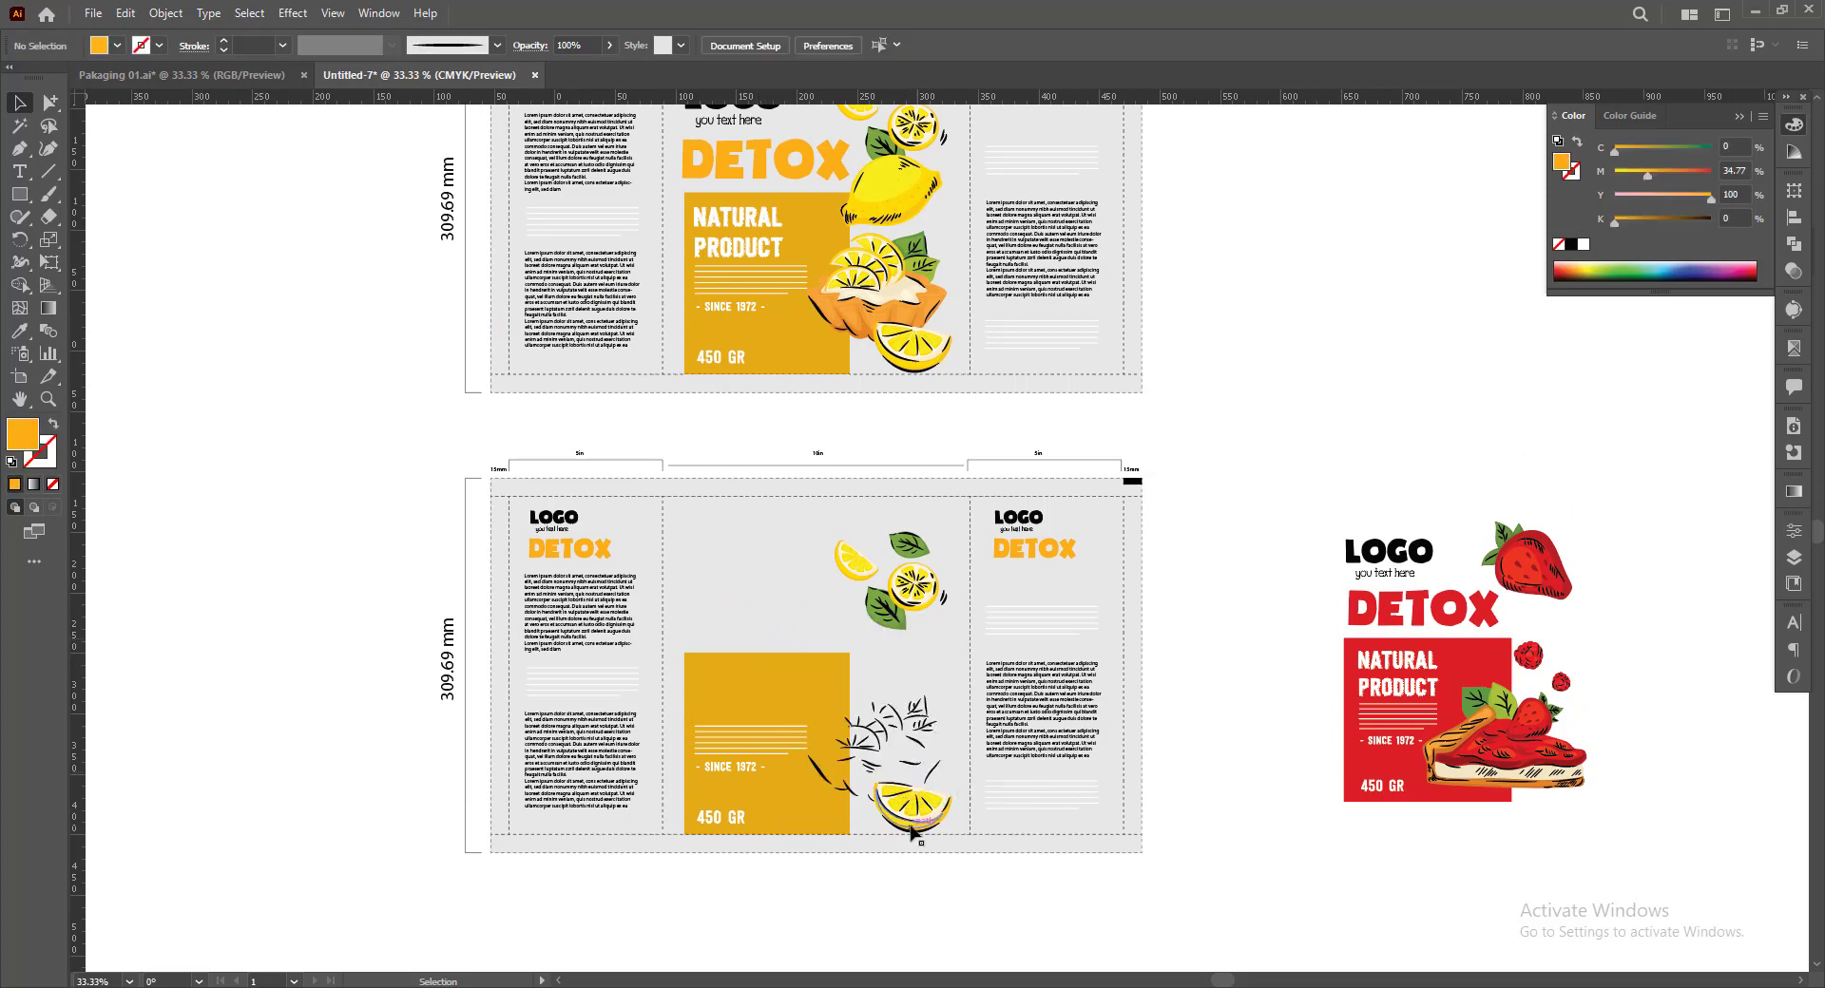
Delete the orange rectangle, SINCE 1972, white lines and 450 GR text from the lower dieline's centre panel
click(741, 754)
key(Delete)
click(750, 742)
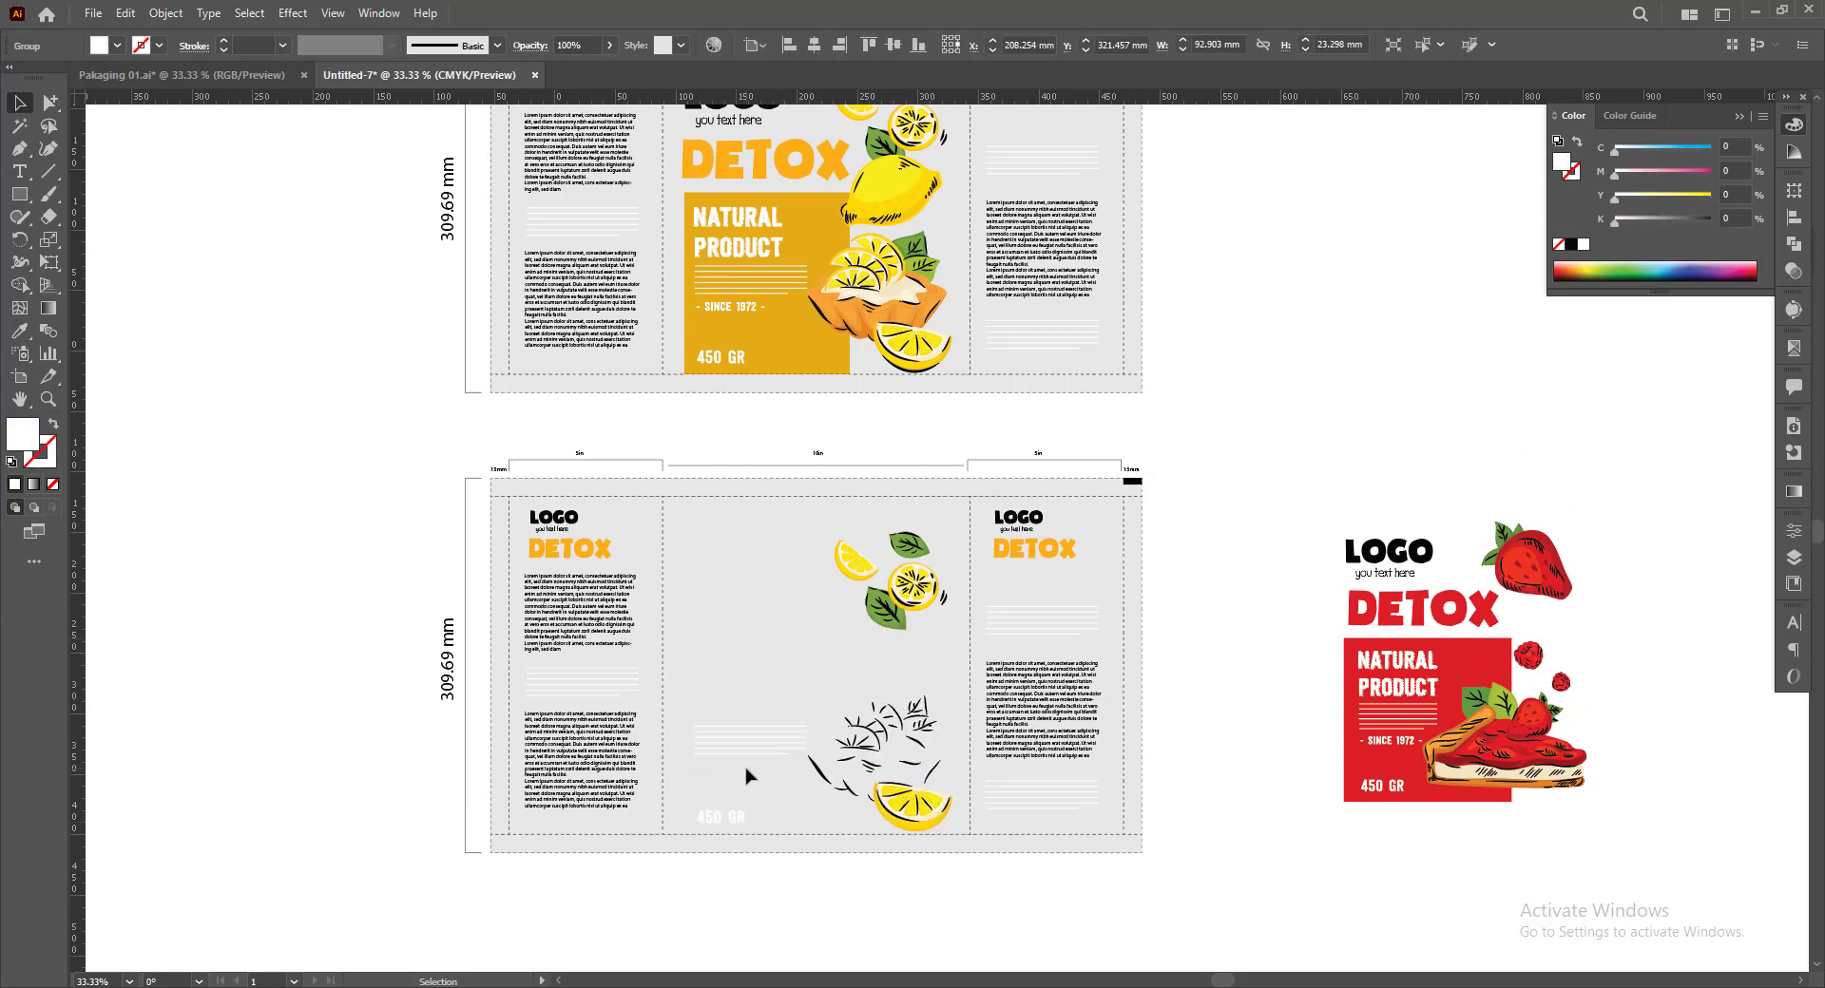
key(Delete)
click(727, 817)
key(Delete)
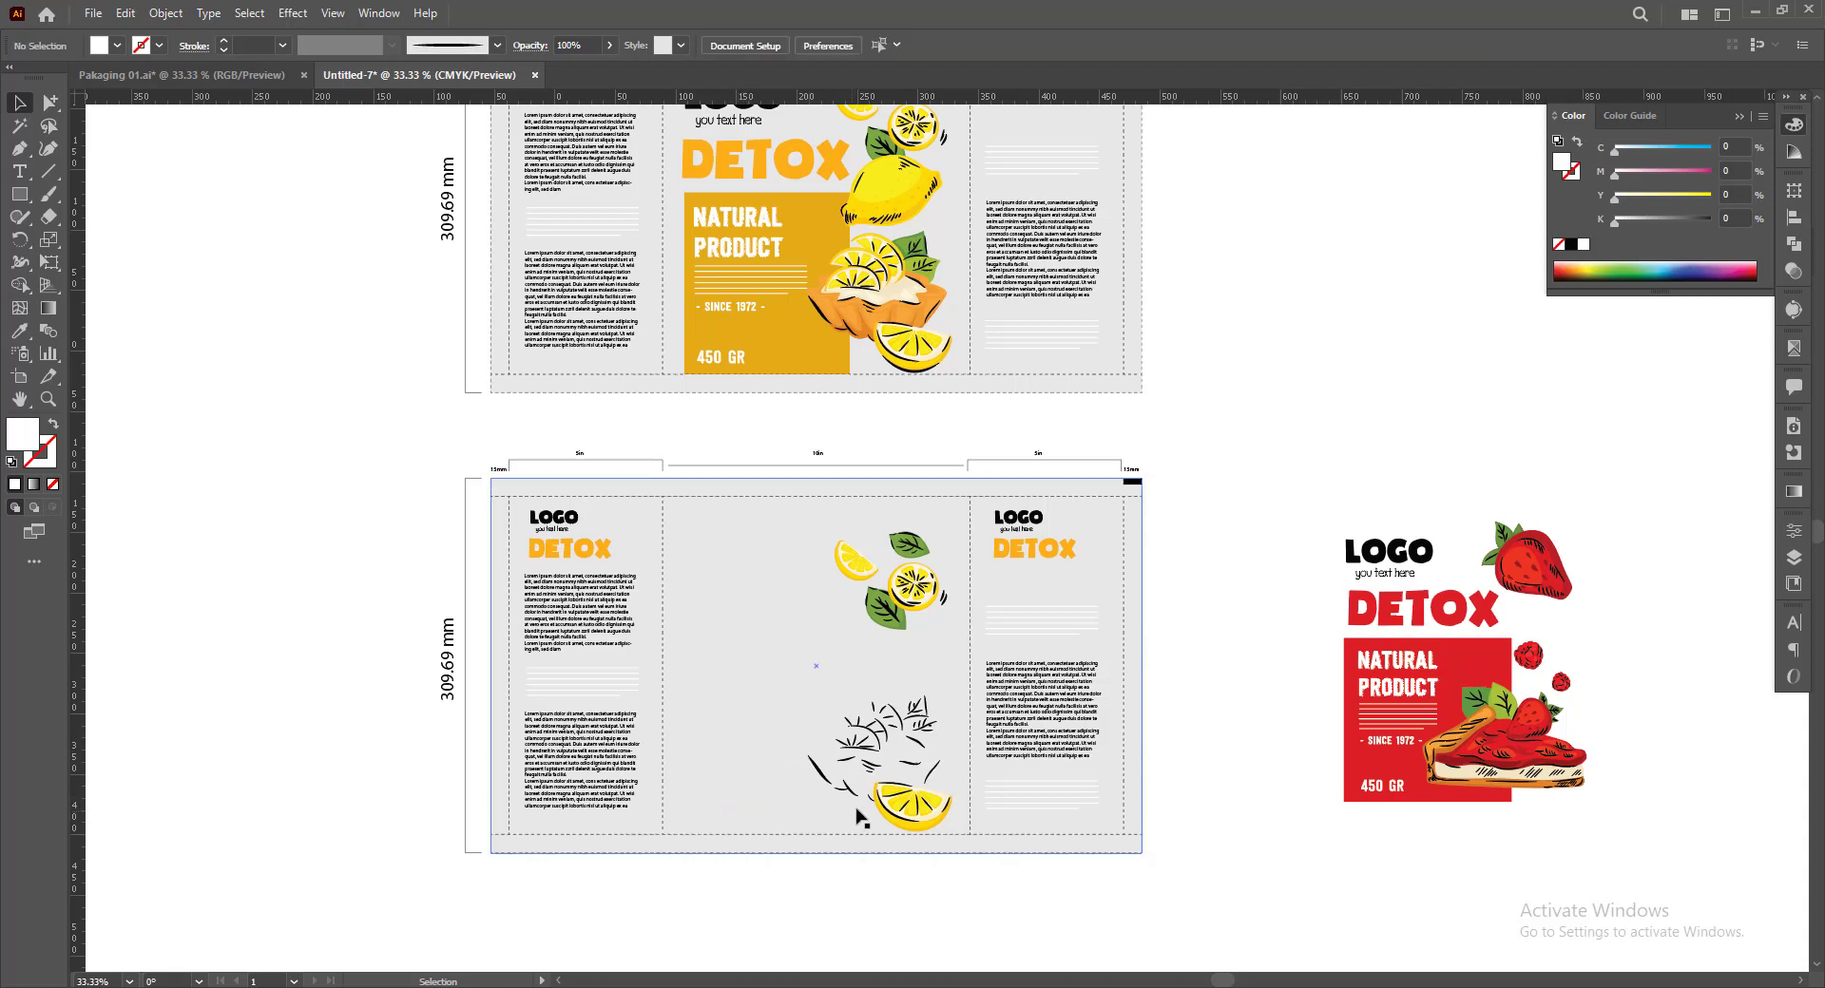
Cut out the lower dieline shapes, delete the remaining lemon artwork from the centre panel, and paste the dieline back behind everything
click(839, 788)
key(Delete)
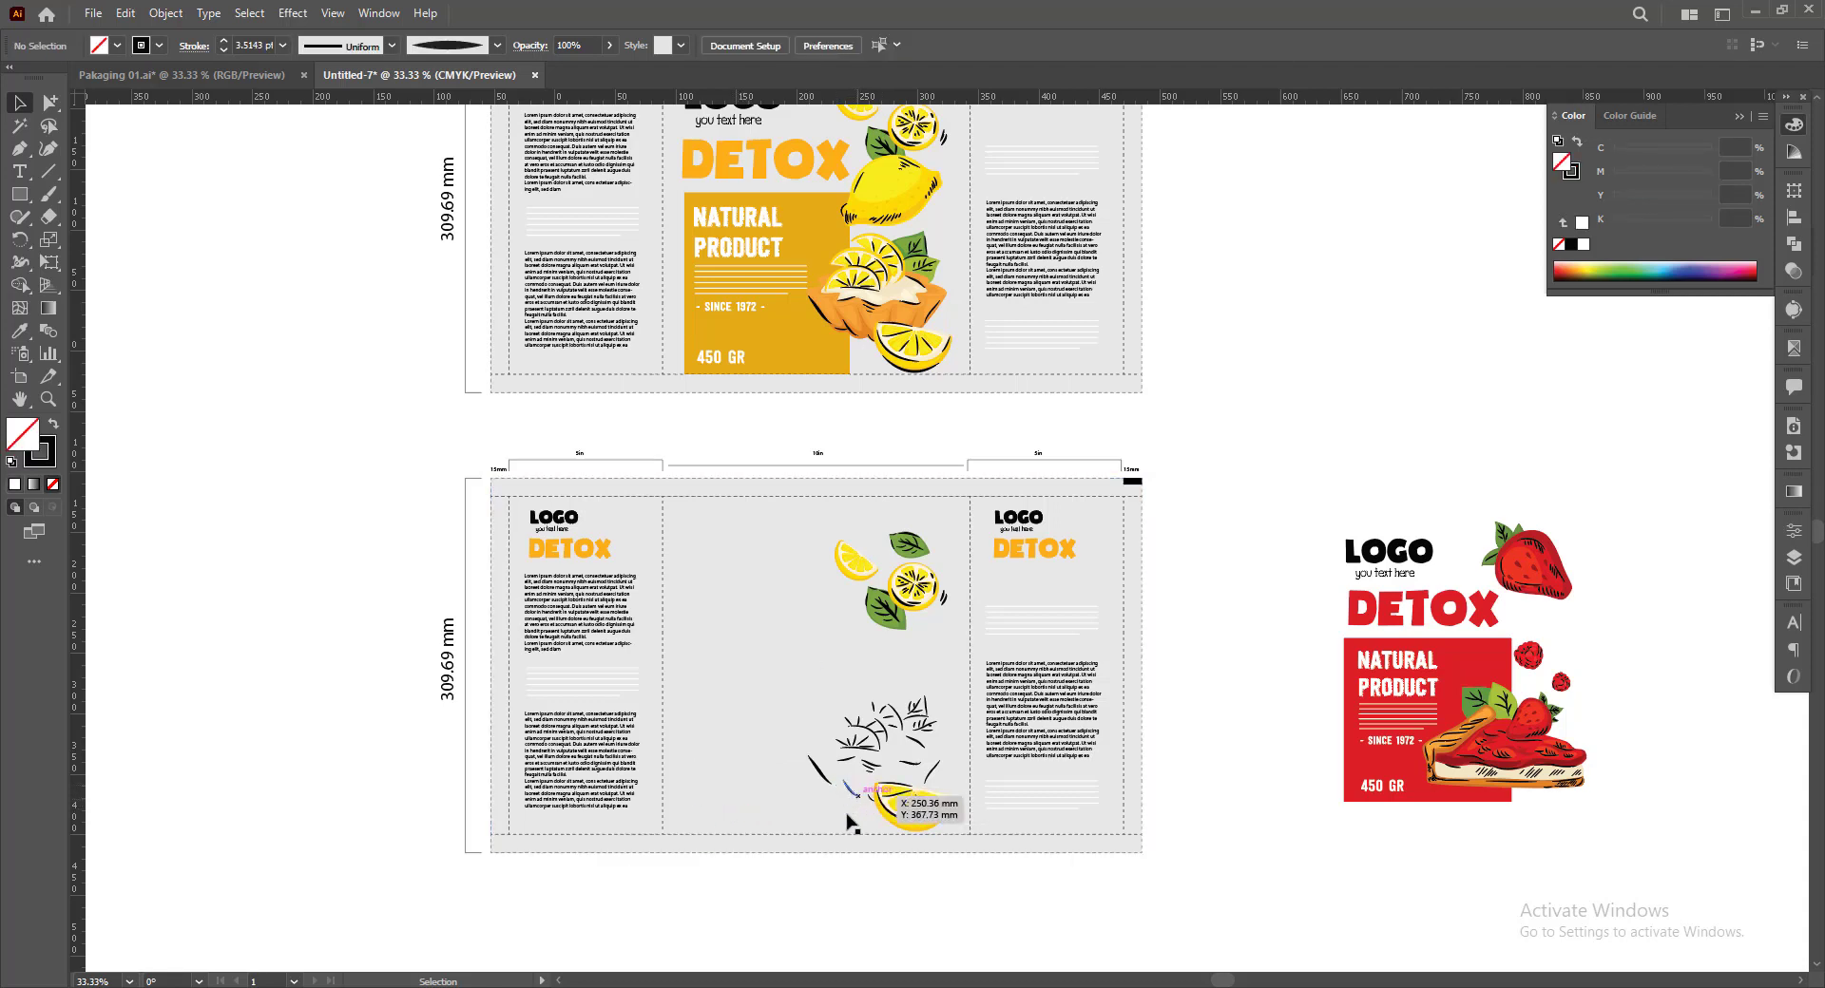
drag(869, 863, 808, 816)
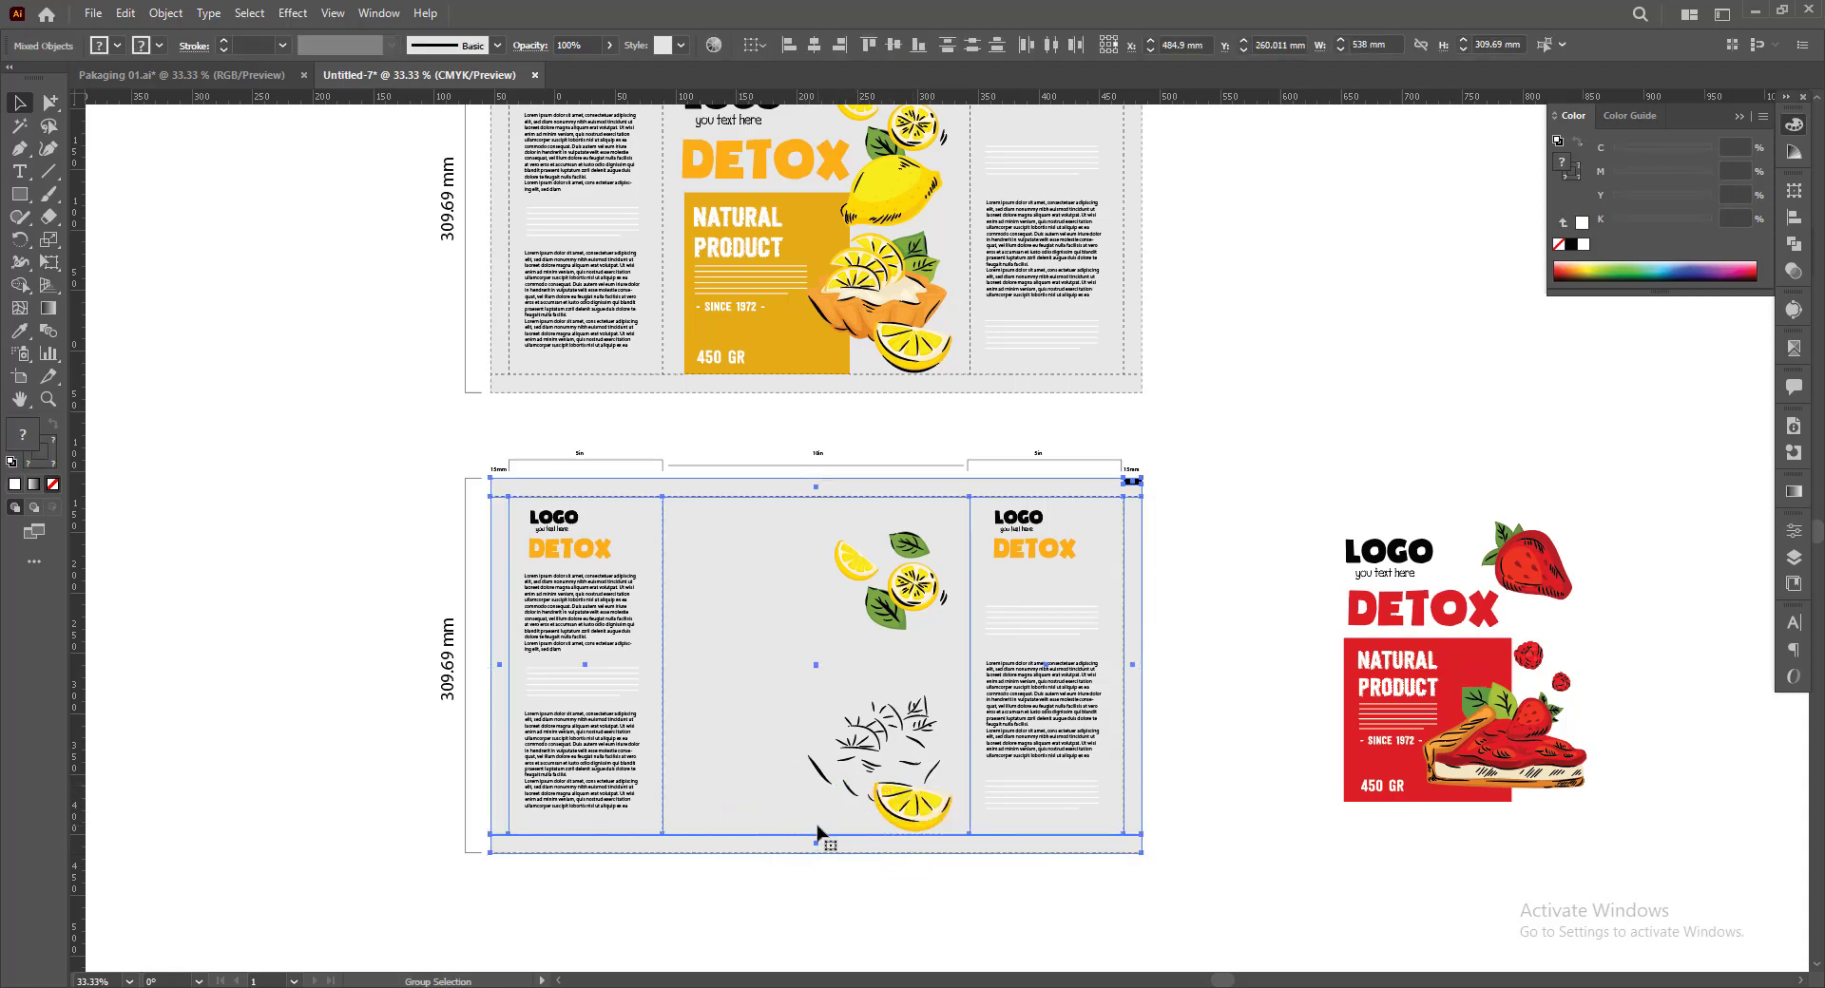
key(Delete)
drag(937, 837, 939, 838)
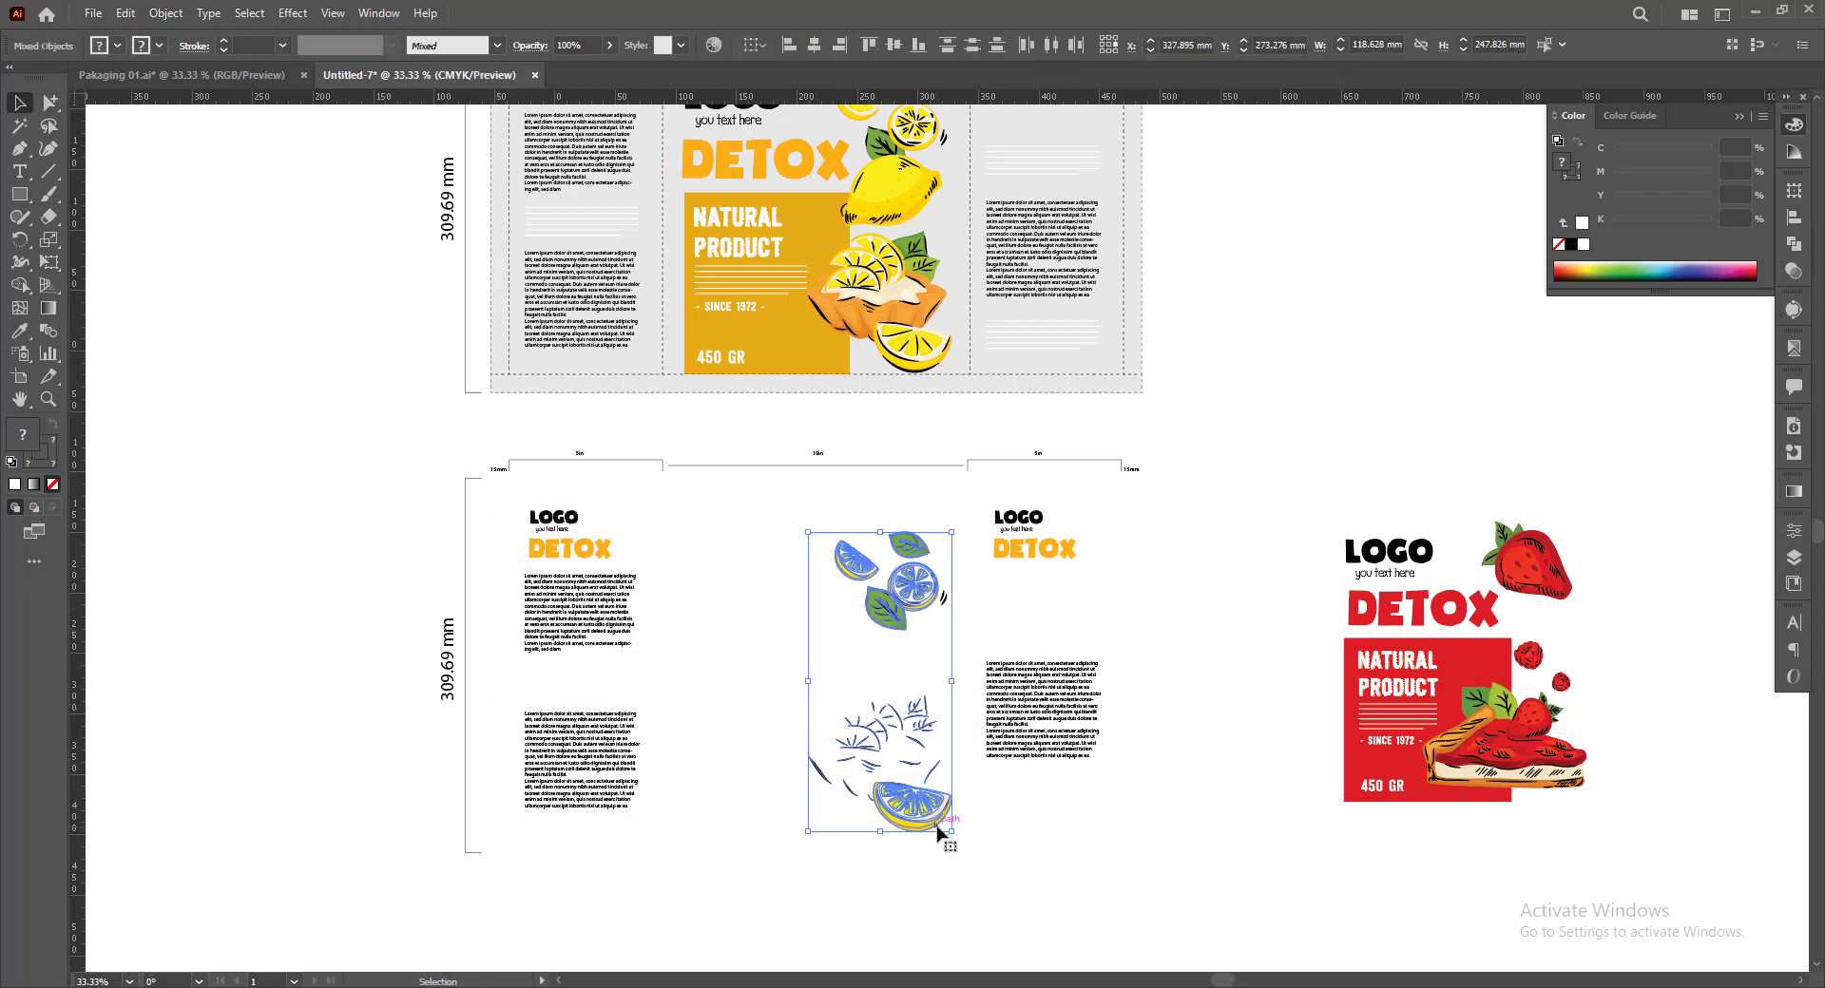
key(Delete)
key(ctrl+b)
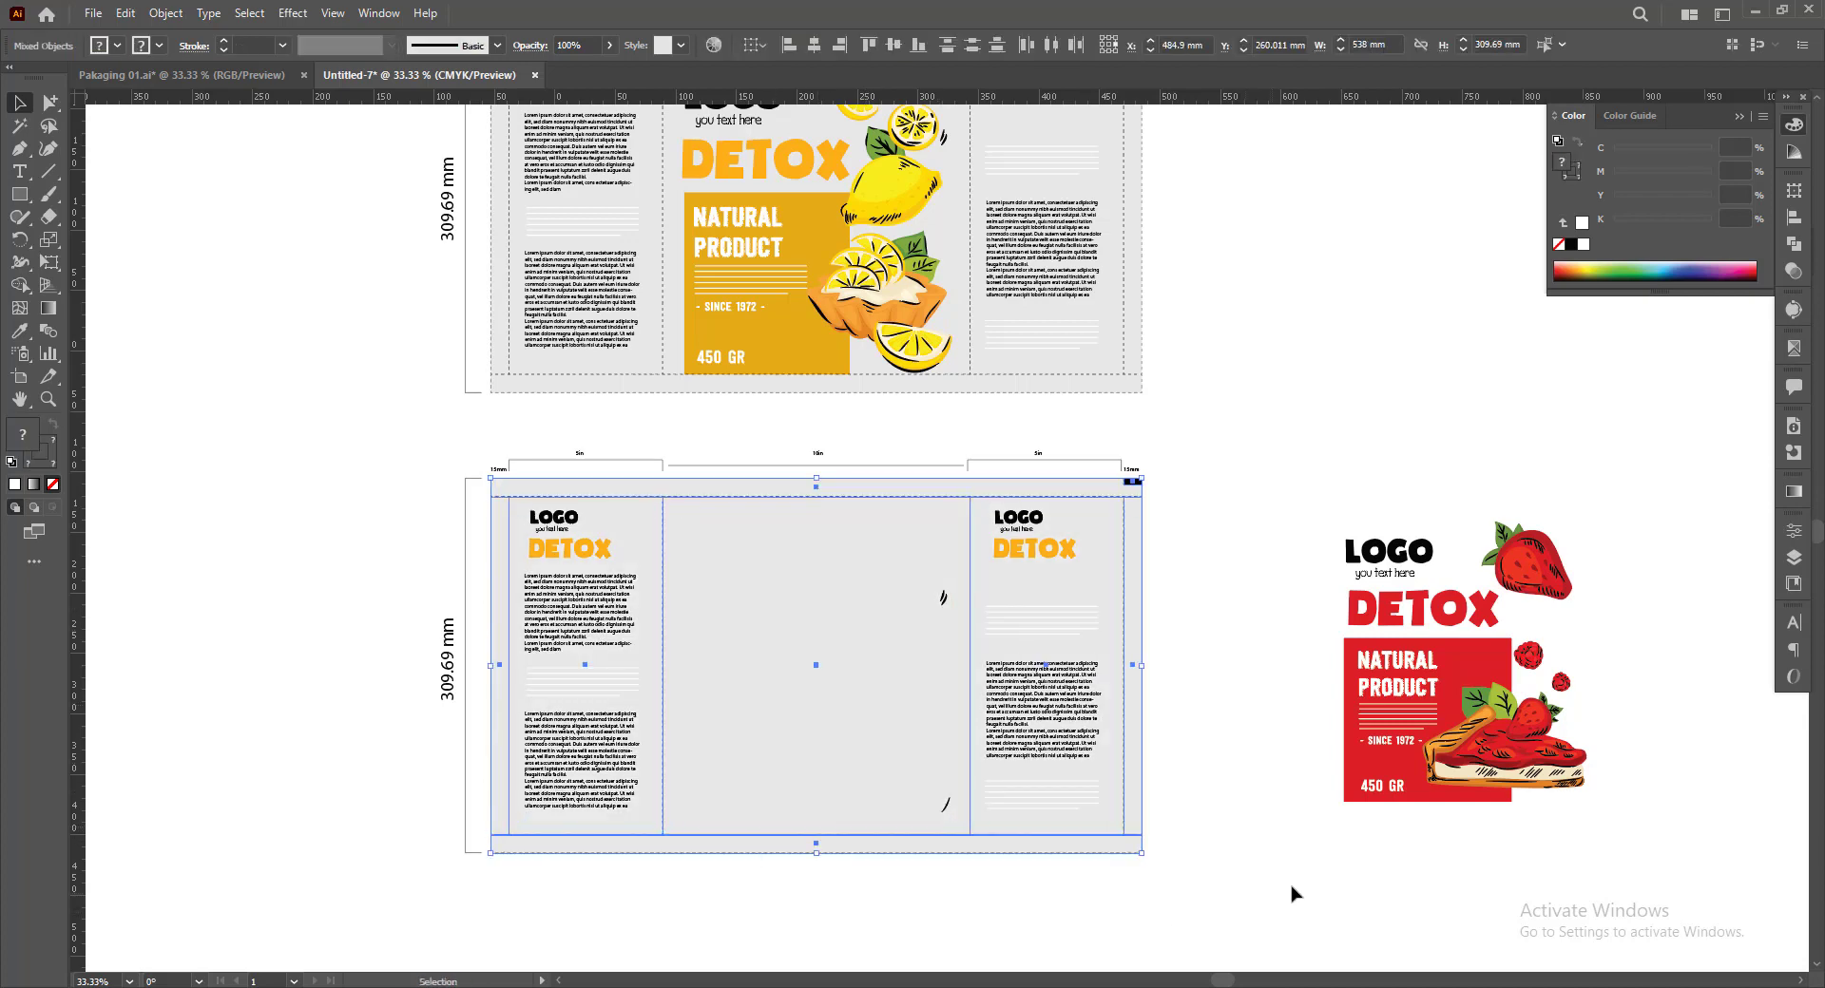
Delete the two leftover black stroke marks near the right fold of the lower centre panel
click(1292, 891)
click(958, 602)
click(943, 598)
key(Delete)
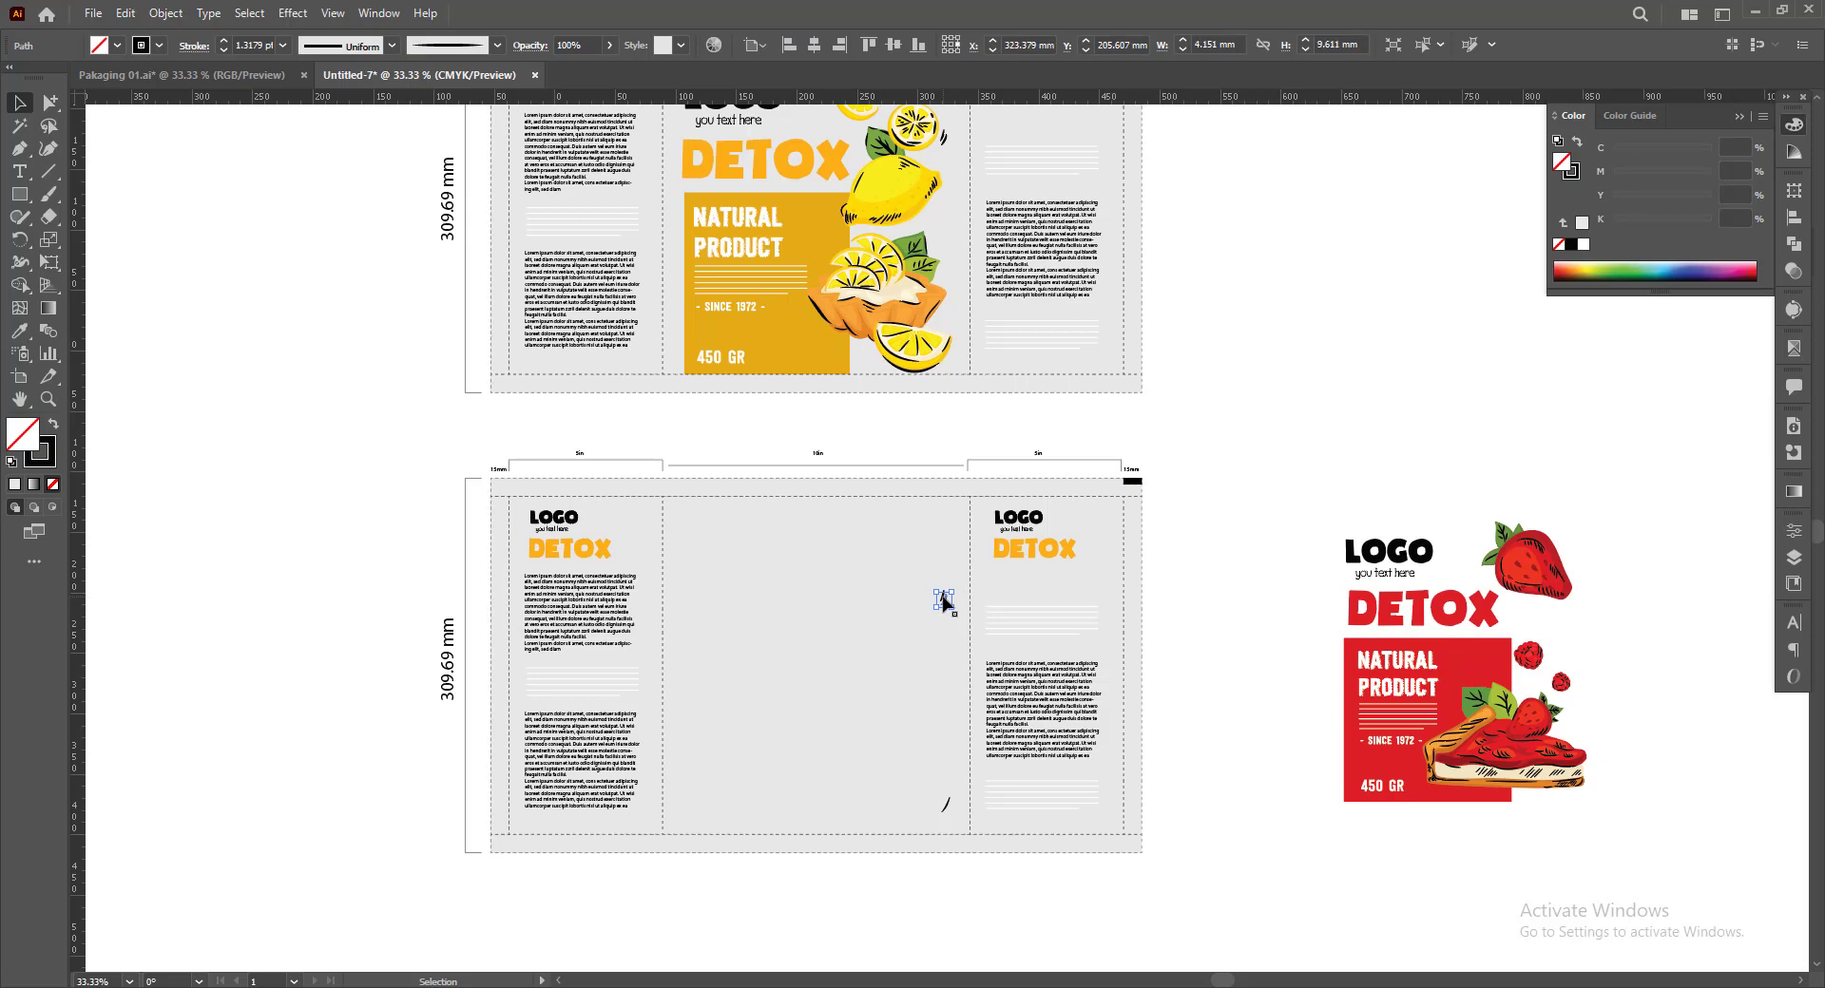
click(952, 793)
click(944, 808)
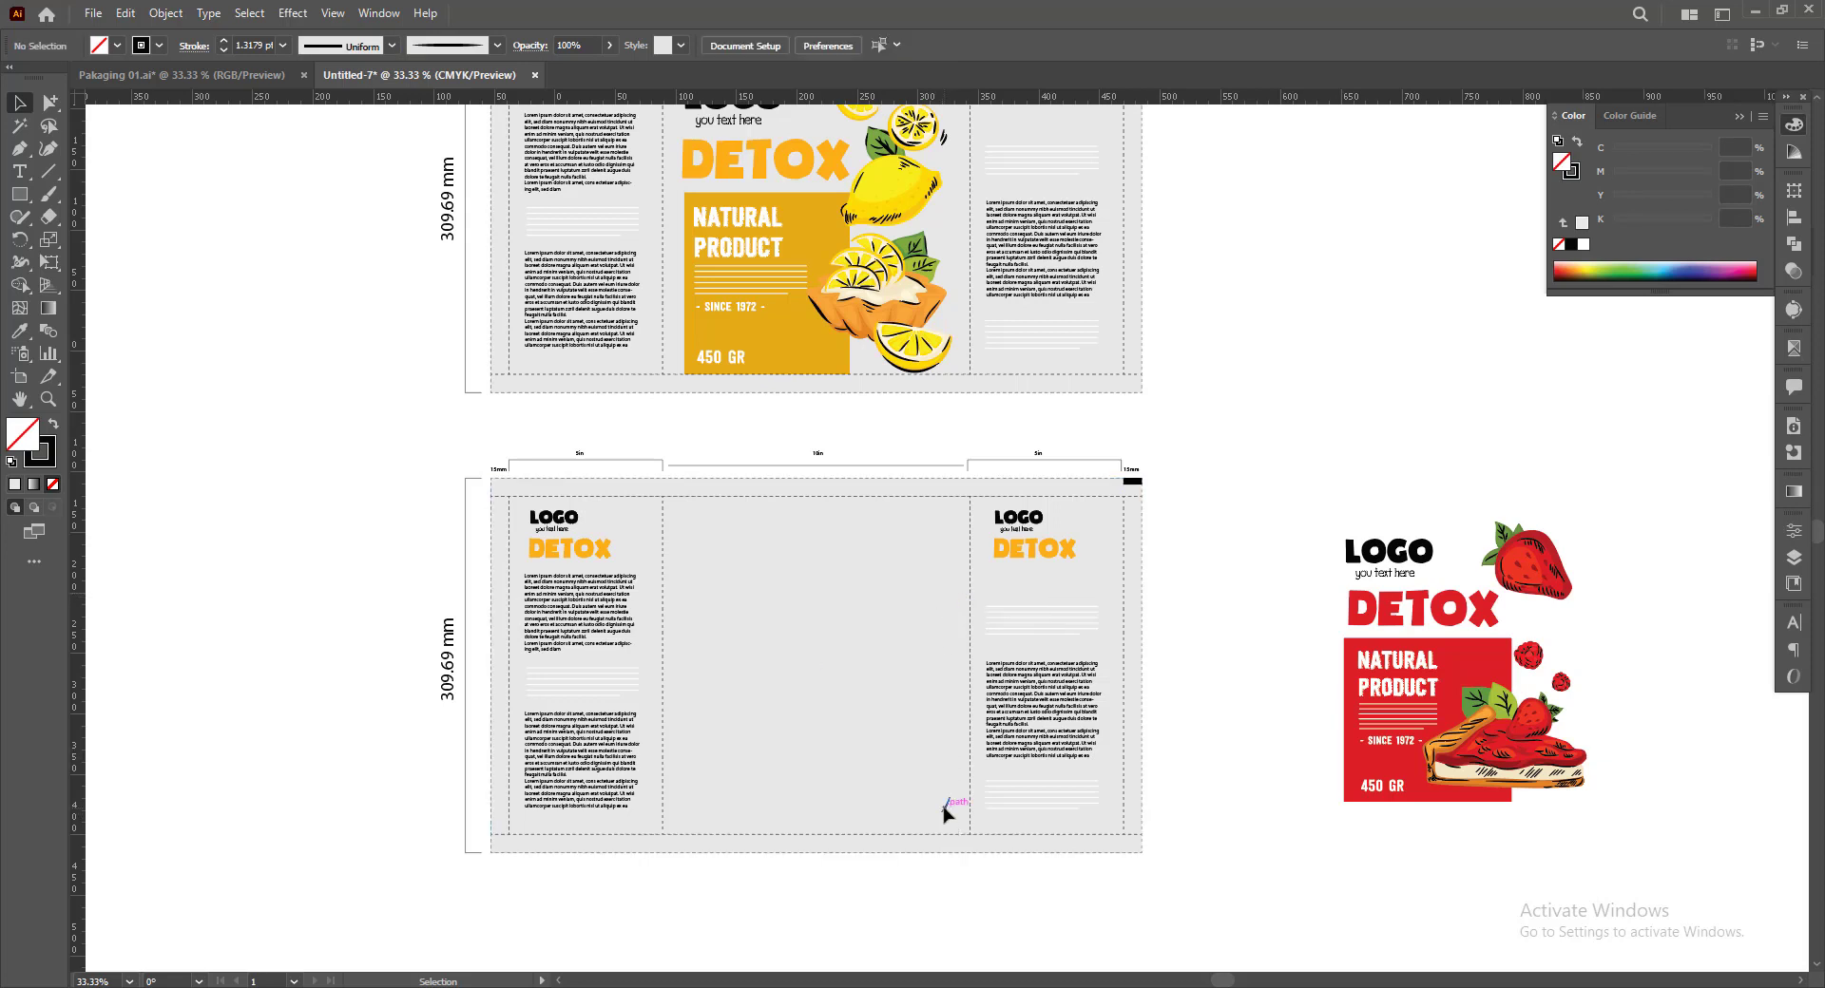
key(Delete)
Move the strawberry design into the lower dieline's centre panel and enlarge it proportionally to about 222 × 256 mm
drag(1454, 749, 844, 753)
scroll(823, 643, up, 1)
scroll(824, 648, up, 3)
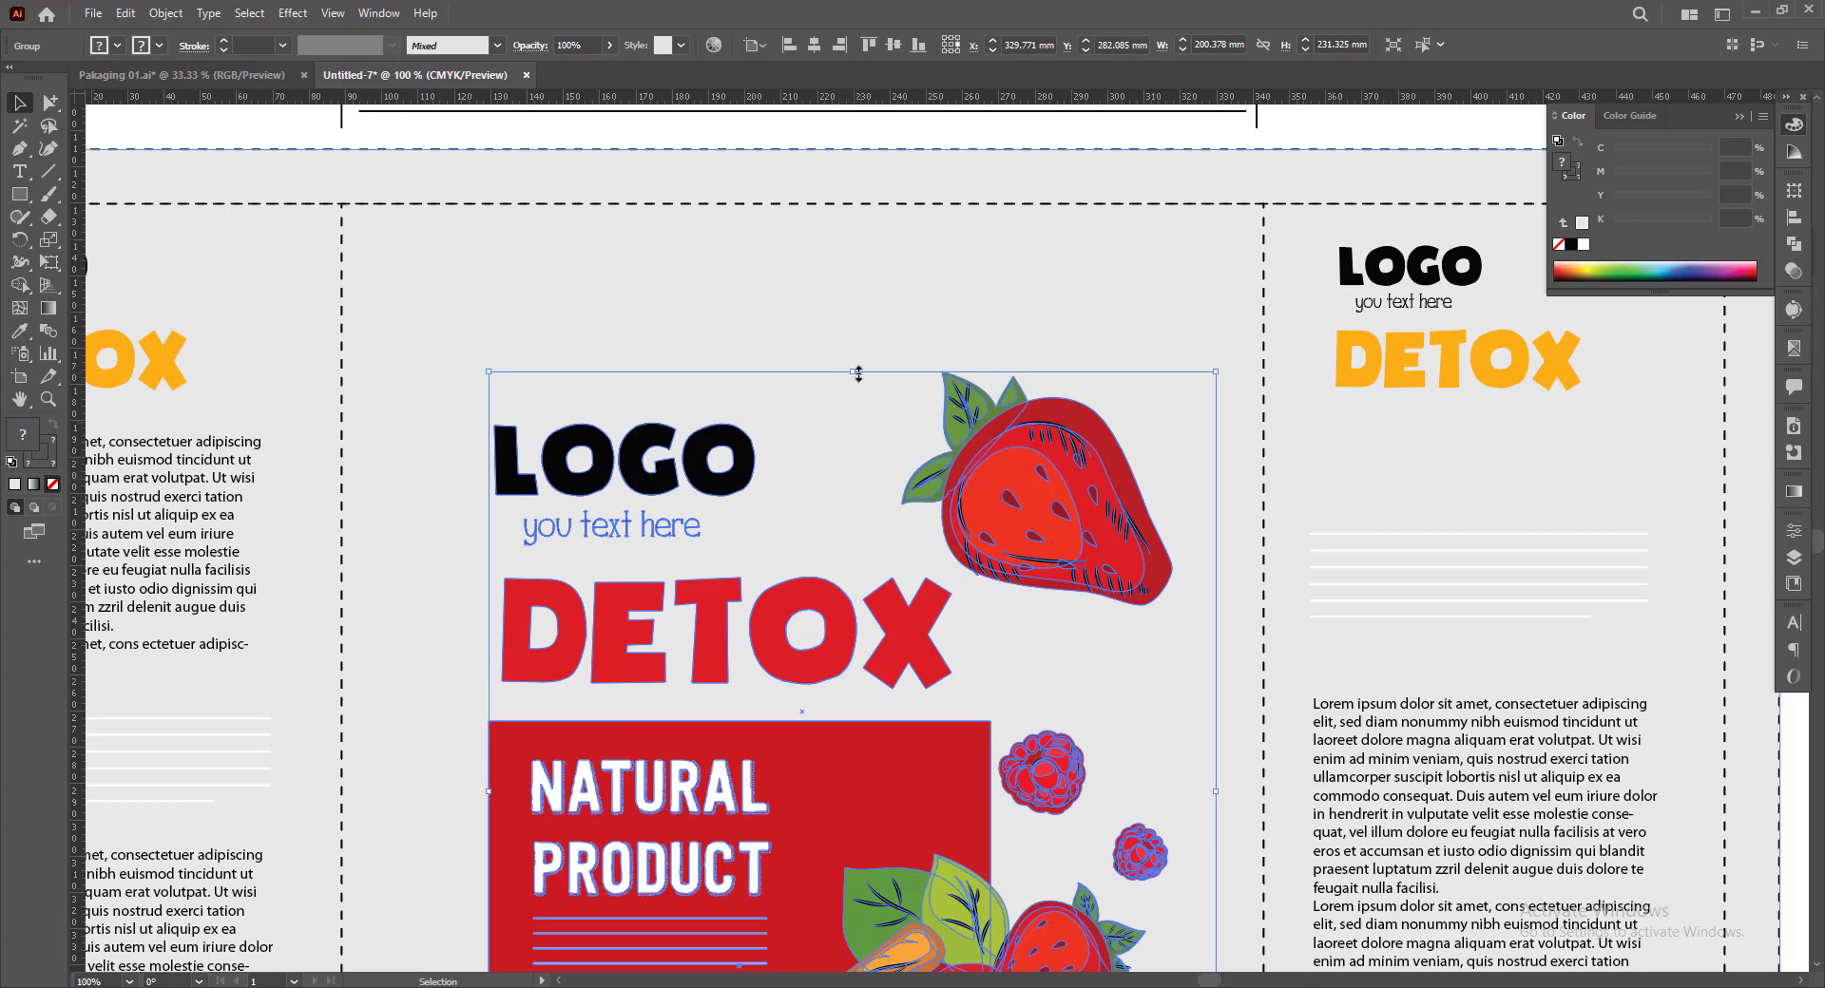
drag(861, 370, 862, 279)
scroll(977, 436, down, 4)
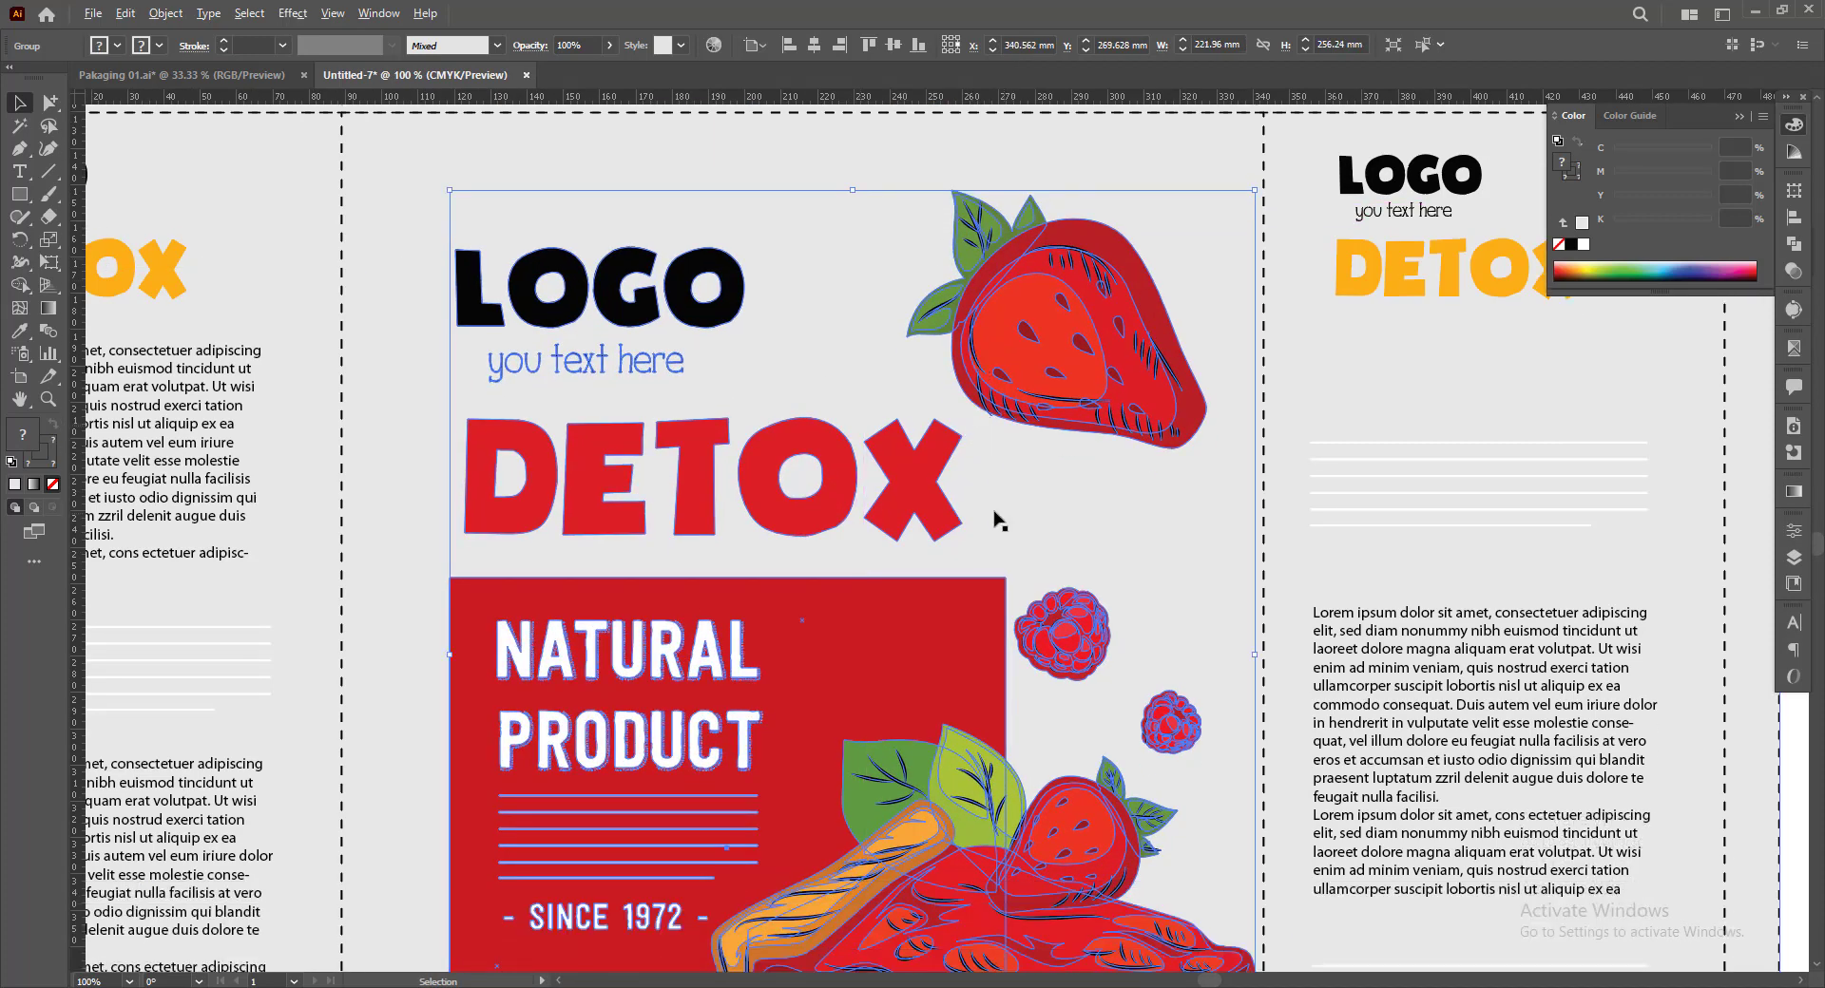
scroll(995, 520, down, 2)
click(1054, 928)
Reposition the strawberry design so the bottom edge of its red rectangle meets the lower fold line
scroll(843, 870, up, 1)
scroll(844, 870, up, 1)
drag(863, 682, 851, 687)
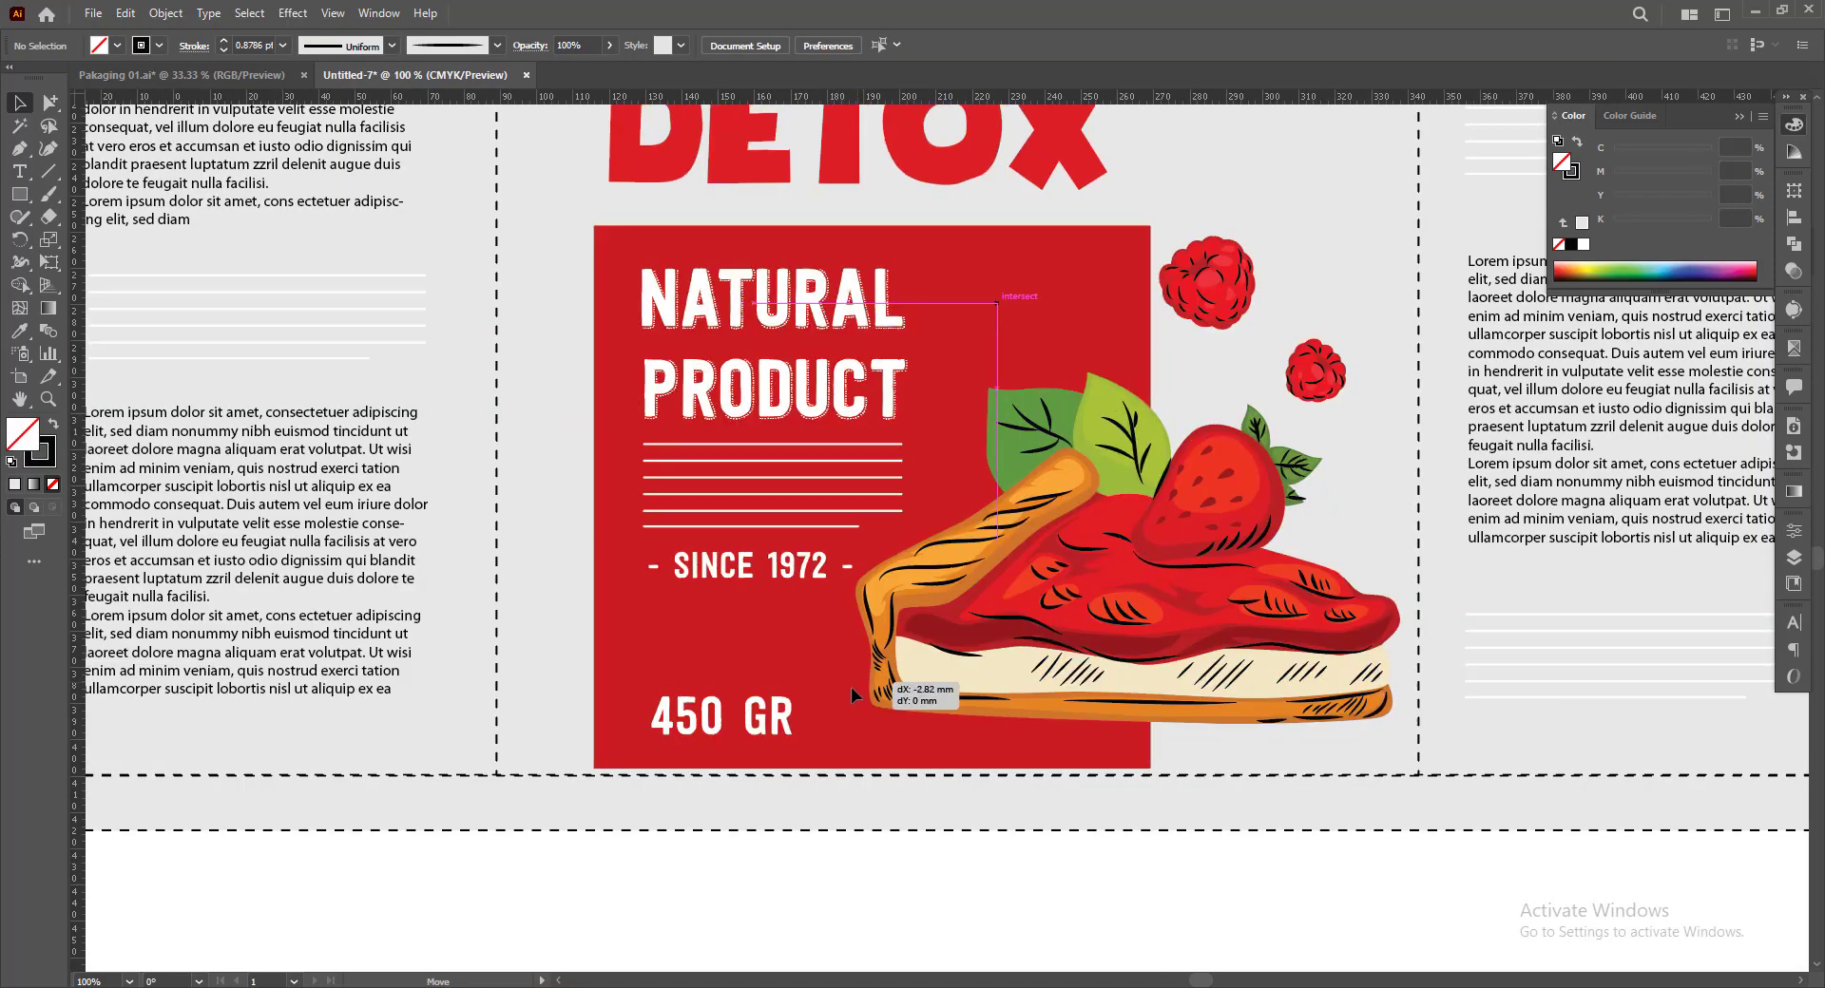
scroll(1022, 873, down, 1)
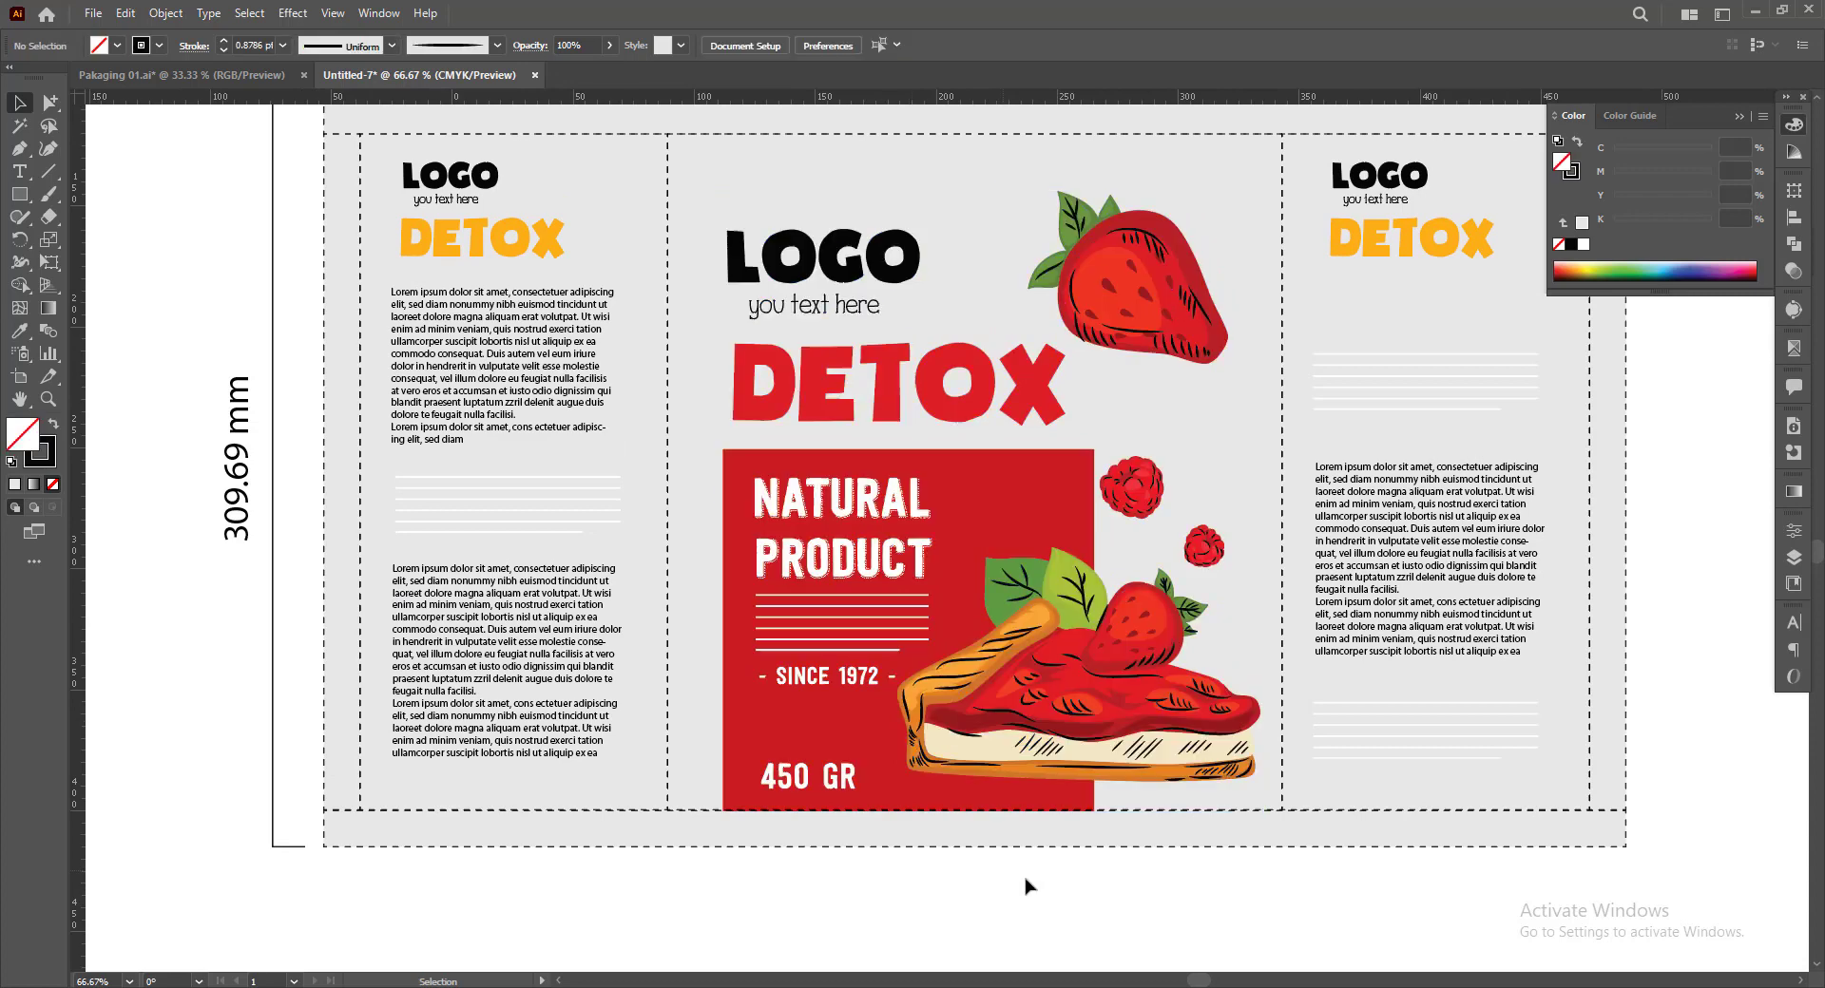
Place a vertical guide at the centre of the lower dieline and centre the strawberry design on it
drag(1040, 894, 988, 891)
click(953, 844)
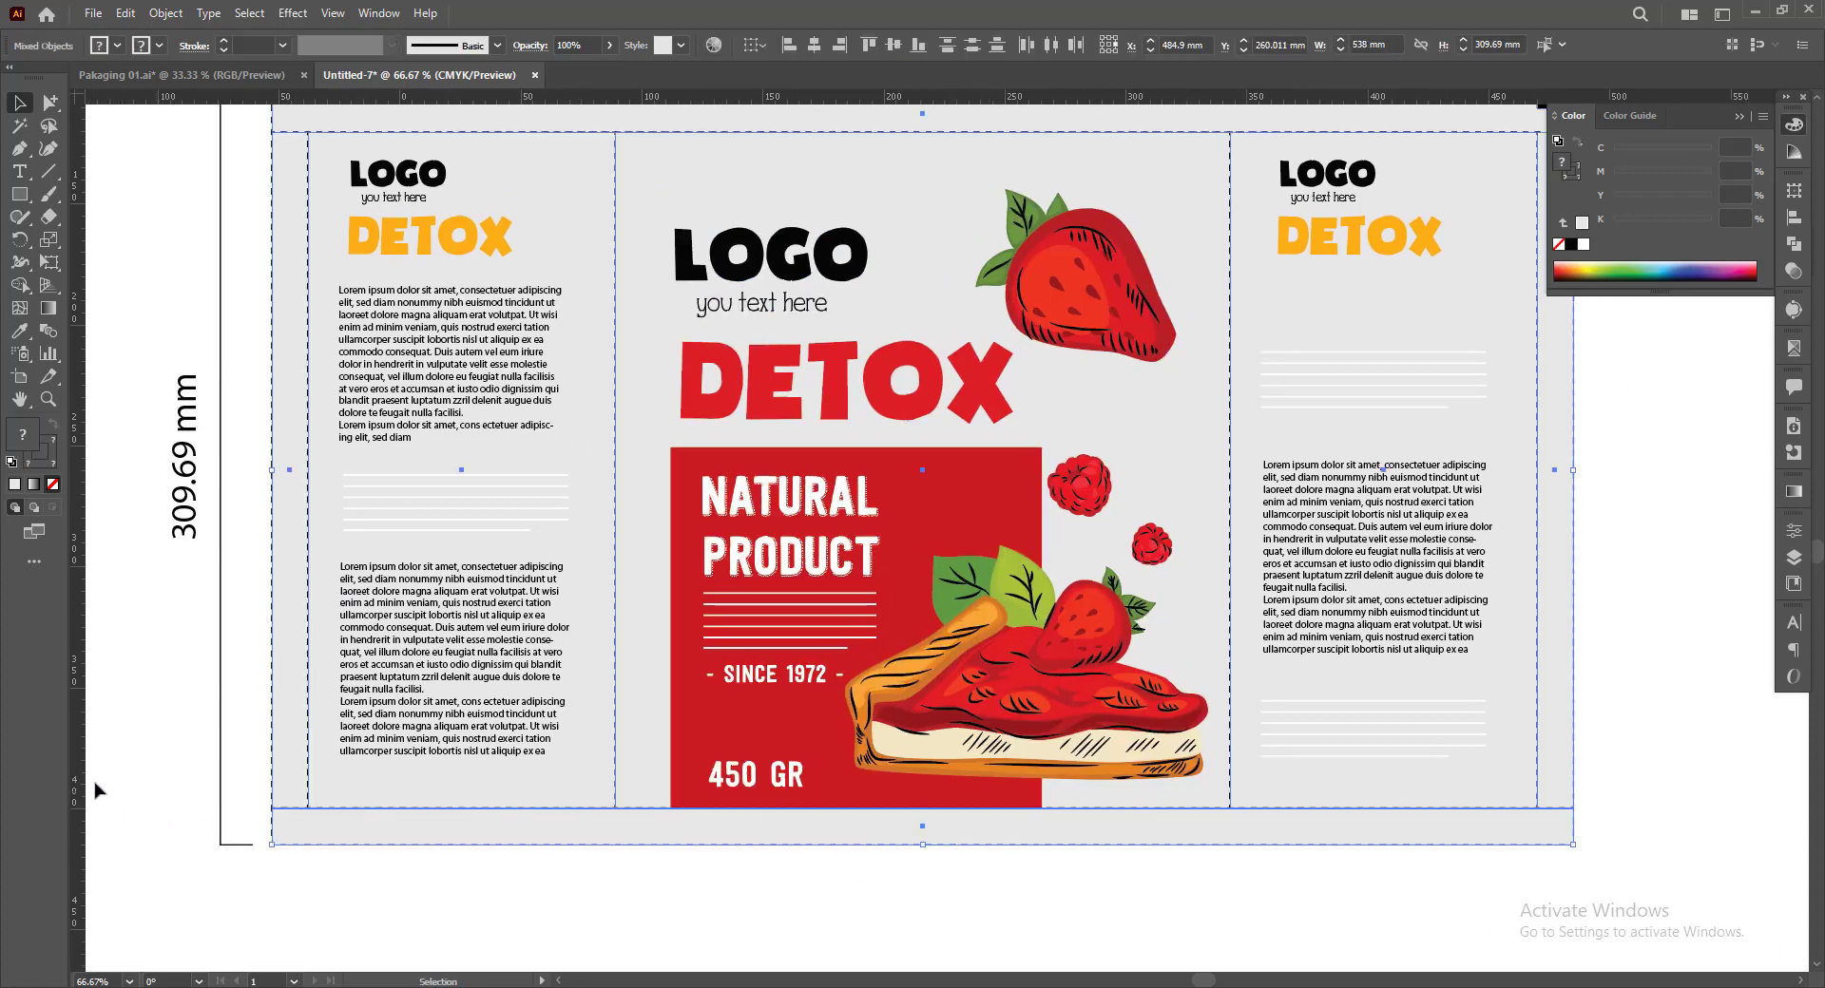
drag(80, 781, 923, 834)
click(1017, 682)
drag(1013, 591, 1001, 592)
Enlarge the strawberry design slightly from its base to about 226 × 261 mm, keeping it centred on the guide
alt+scroll(1000, 310, down, 1)
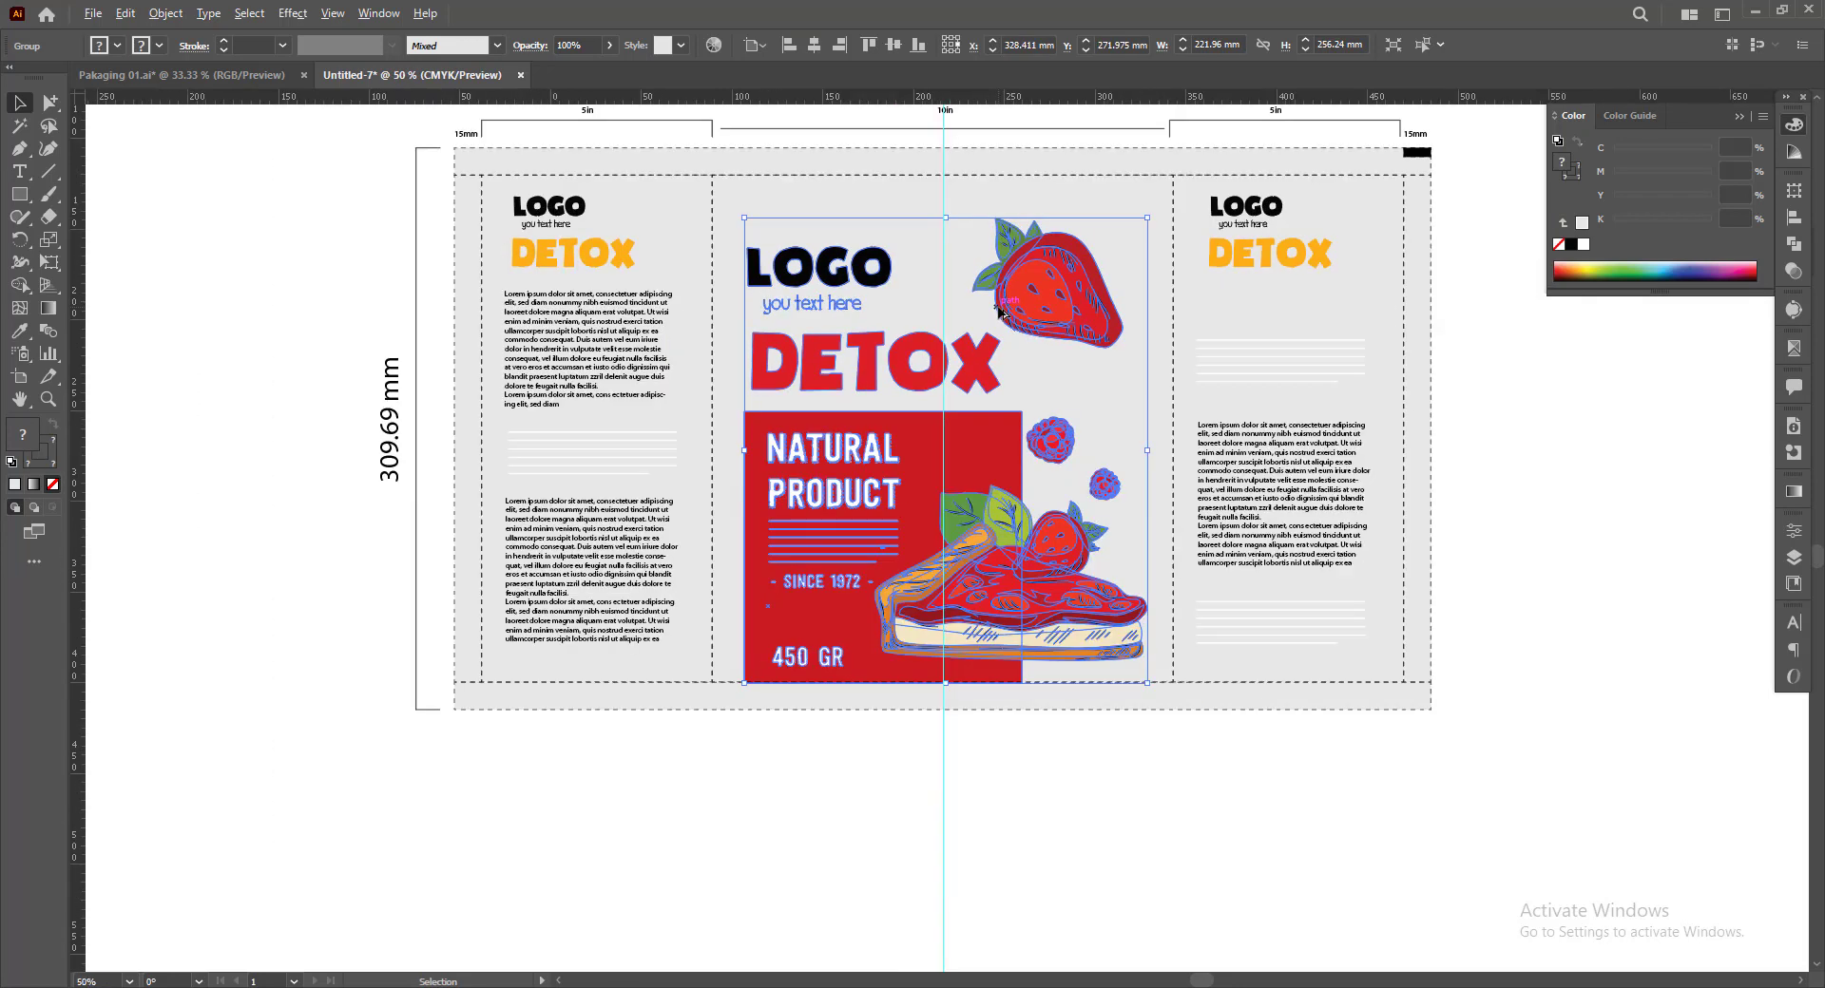
scroll(1001, 311, up, 2)
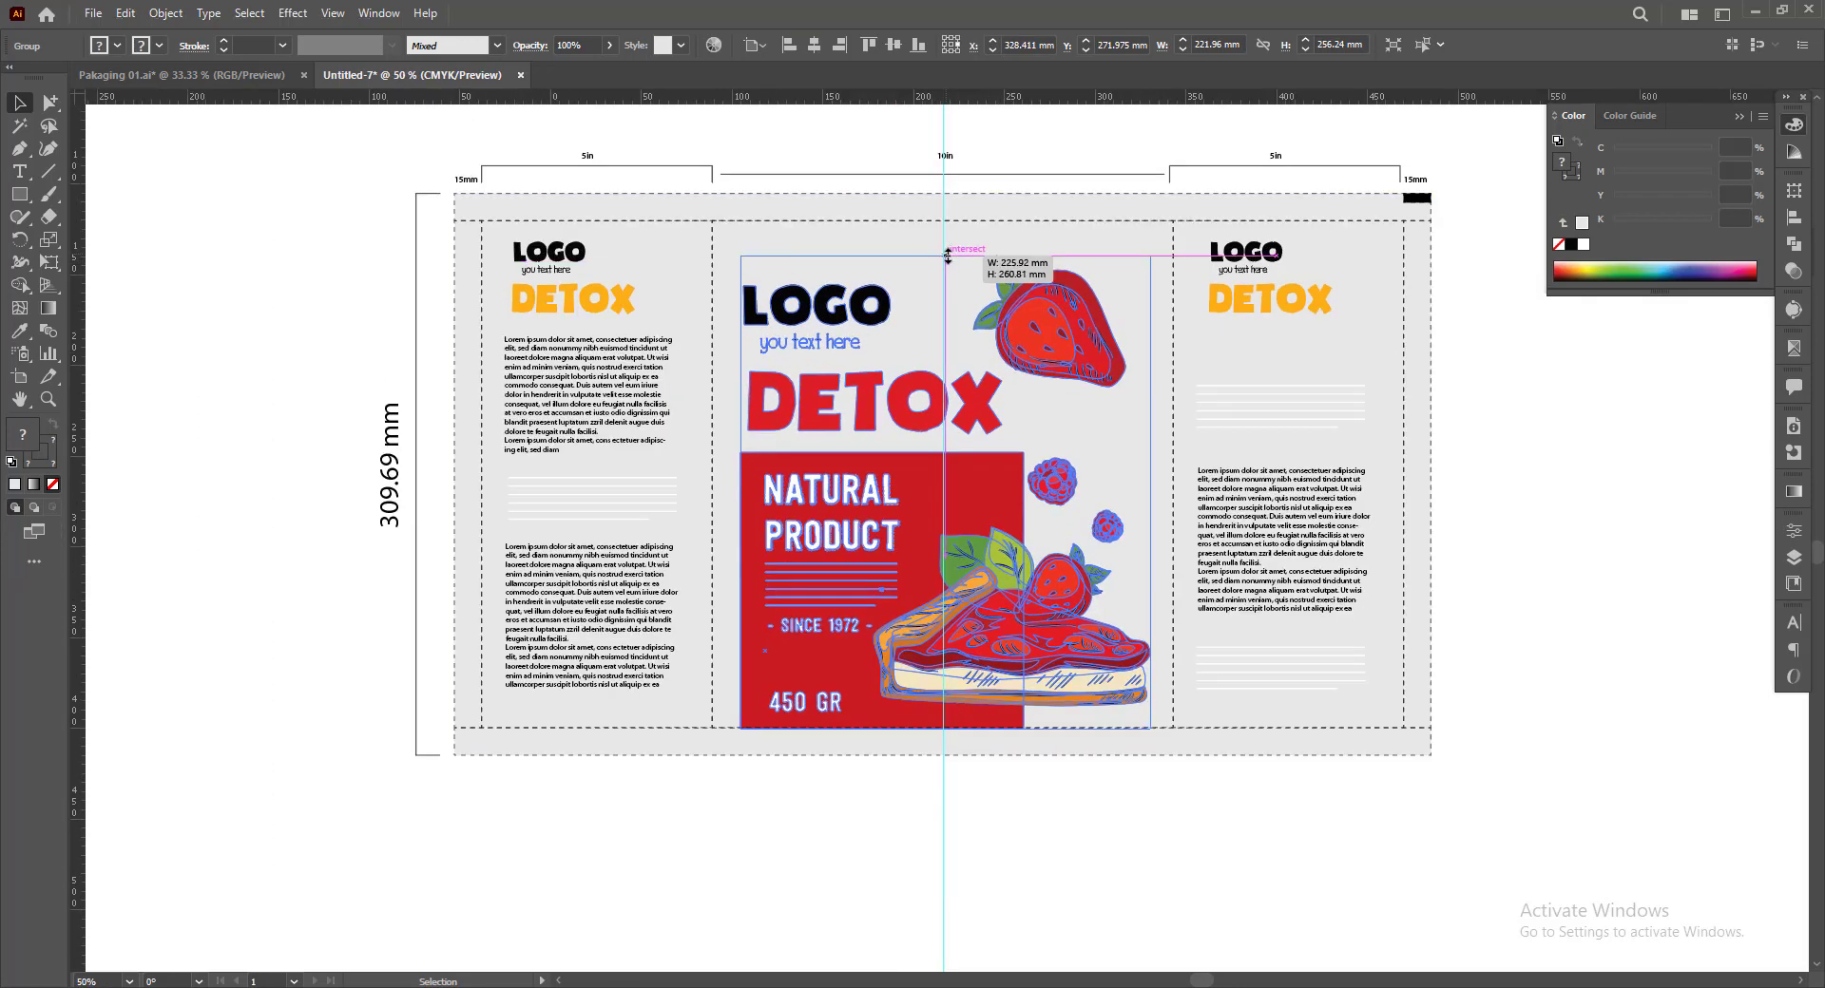
click(1584, 599)
Recolour the DETOX lettering on both side panels with the red sampled from the centre panel's DETOX heading
drag(1551, 560, 1512, 665)
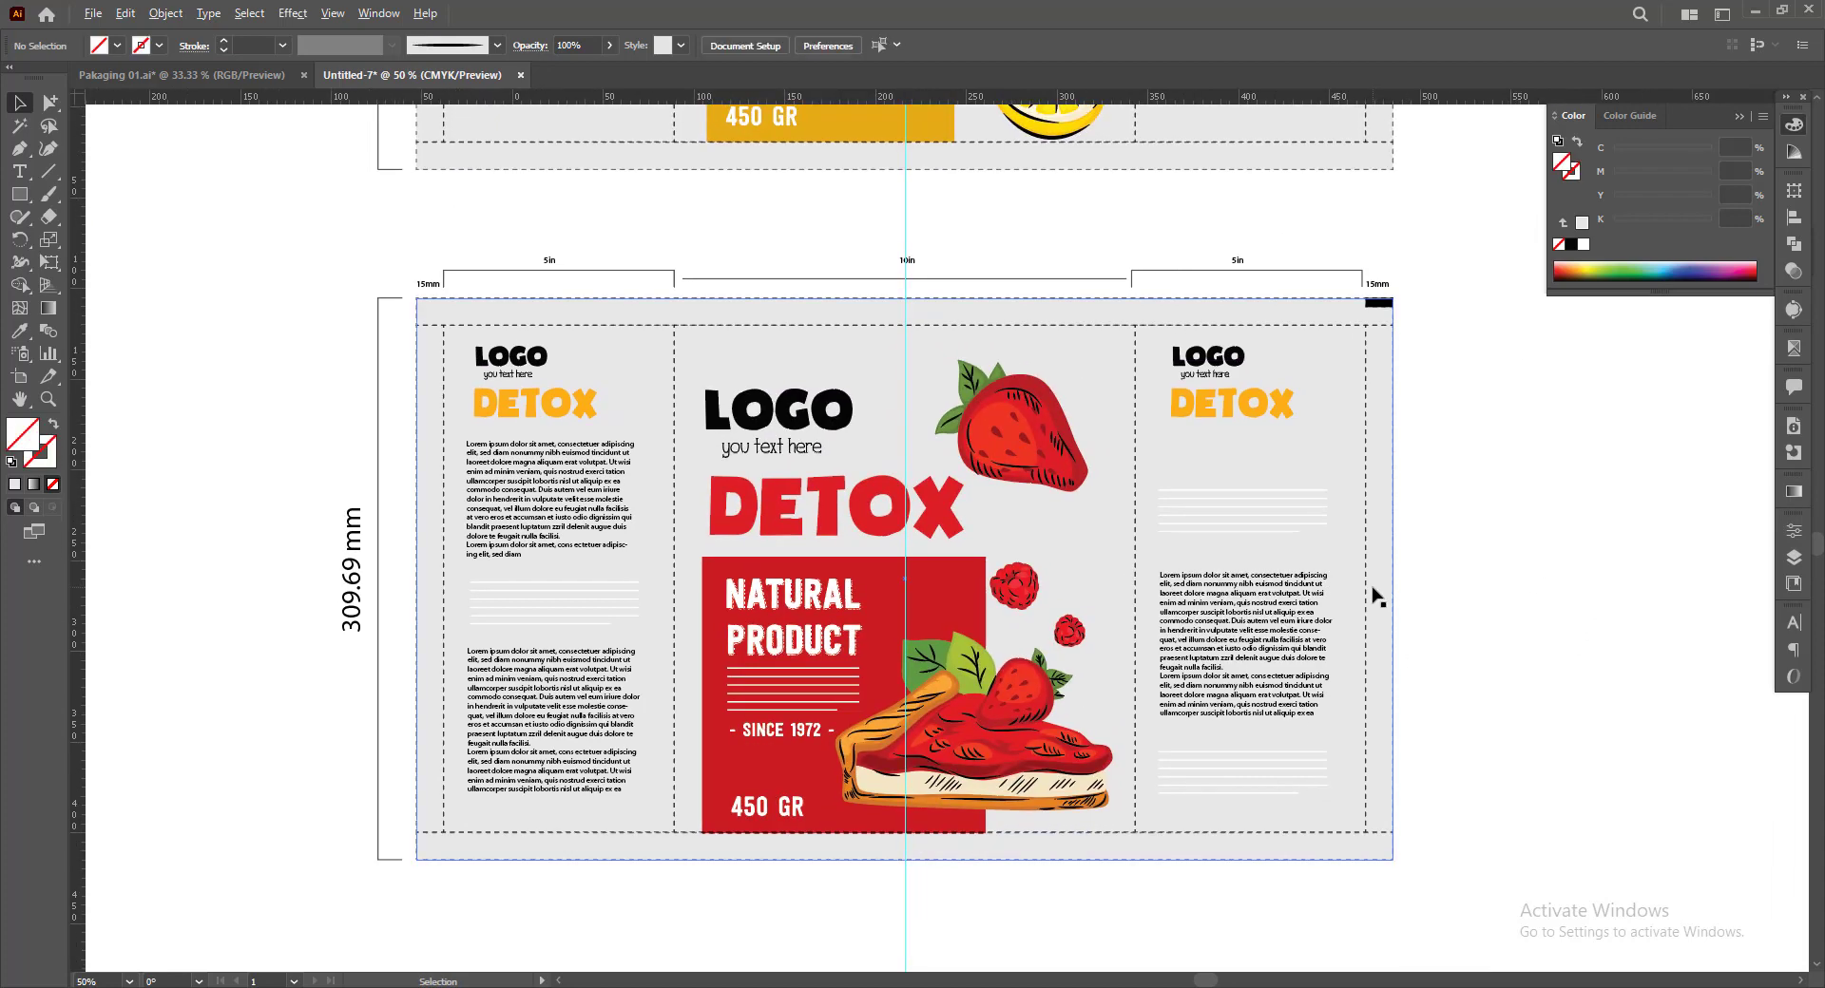
drag(1426, 607, 1397, 666)
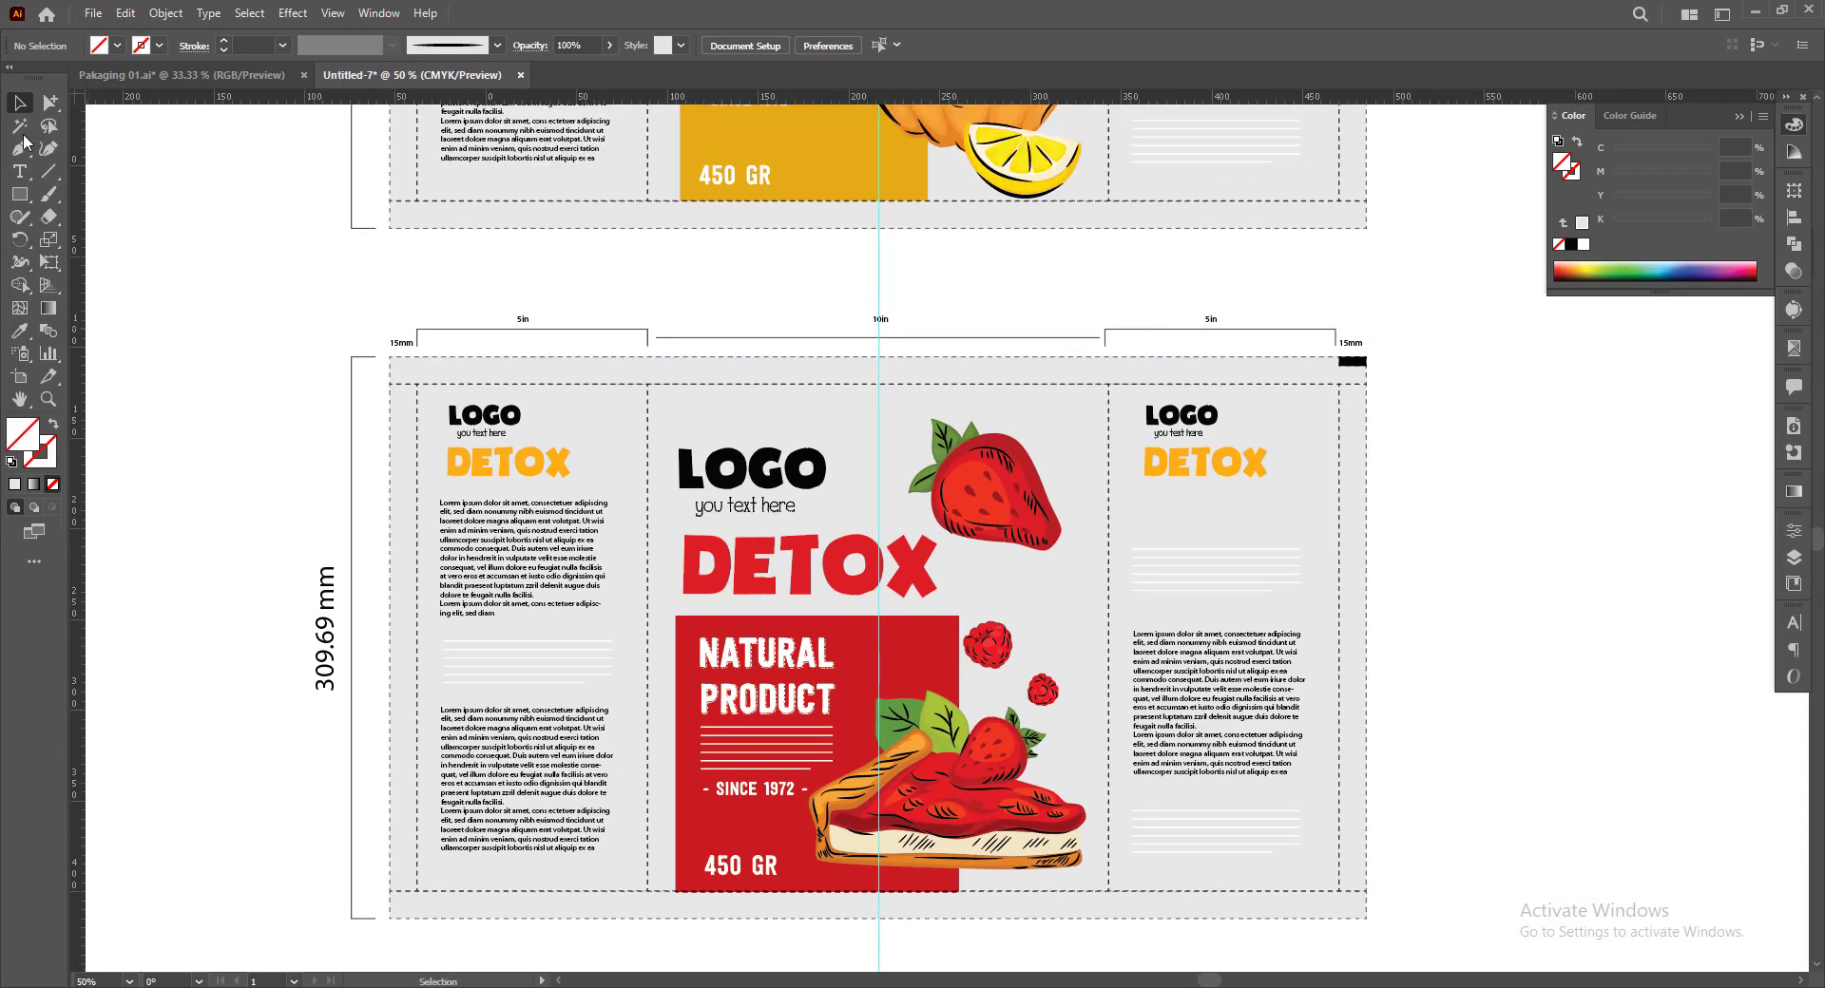
click(559, 468)
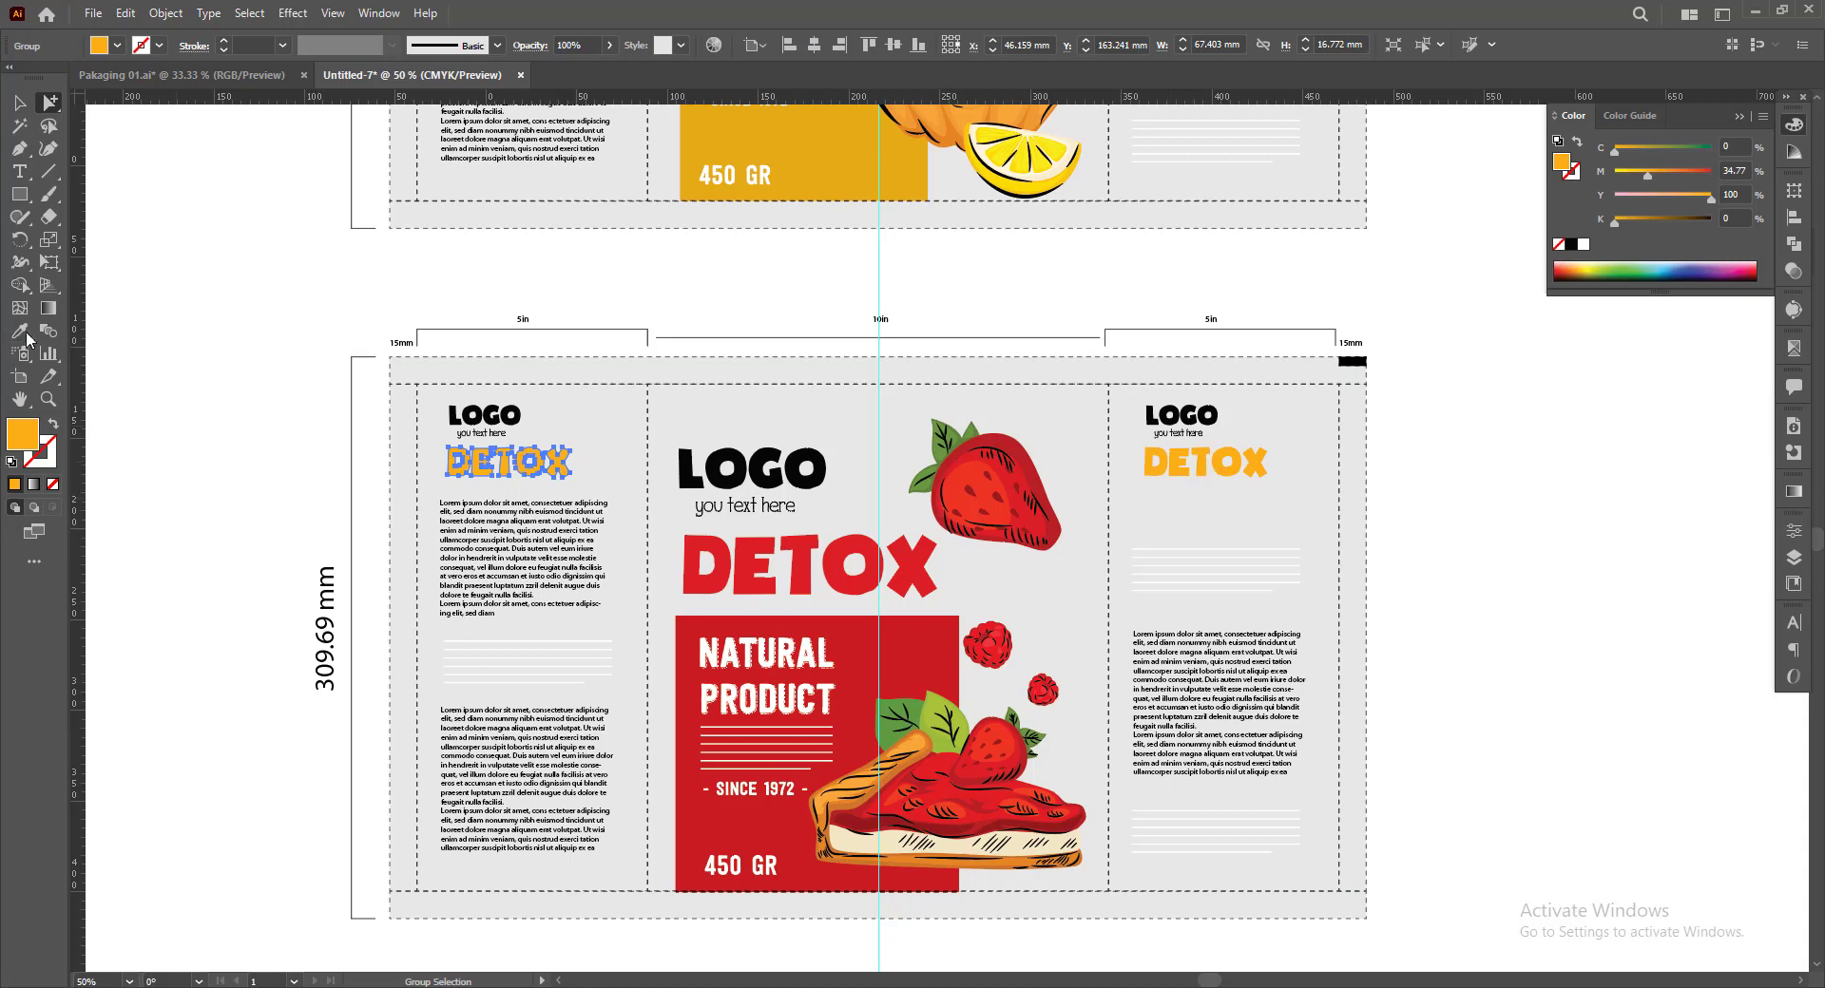
click(774, 549)
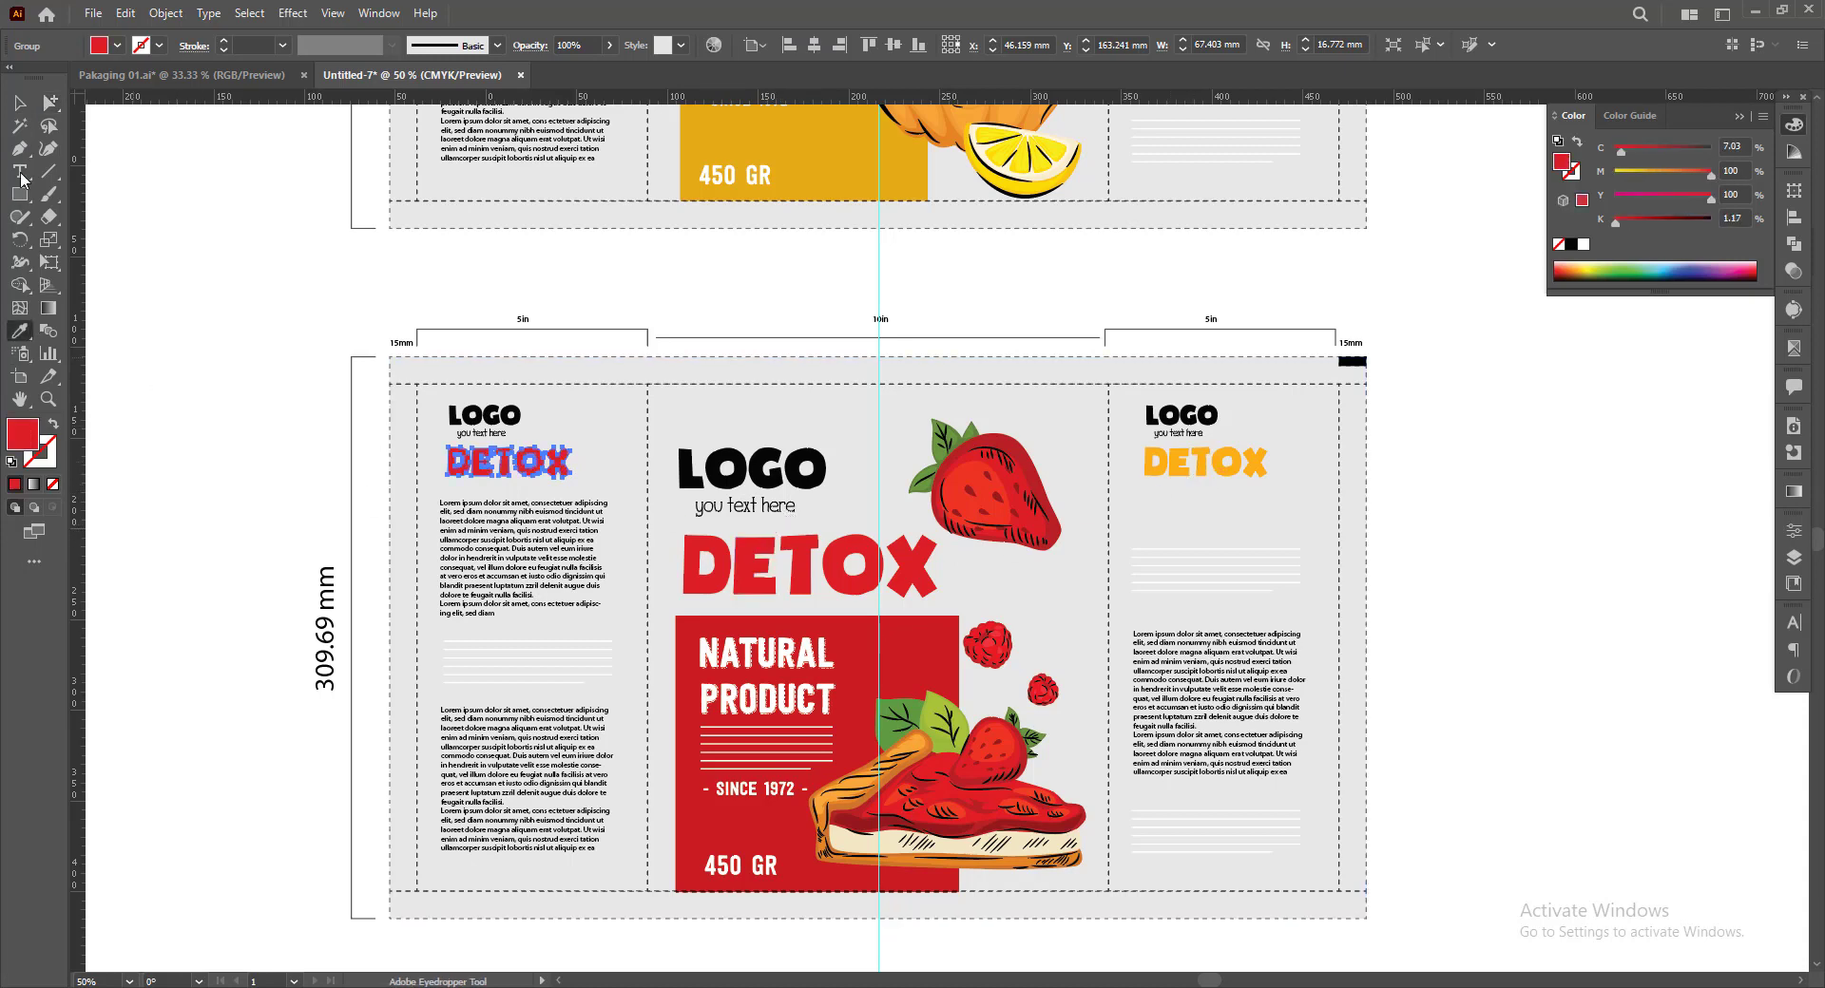
click(48, 102)
click(1155, 473)
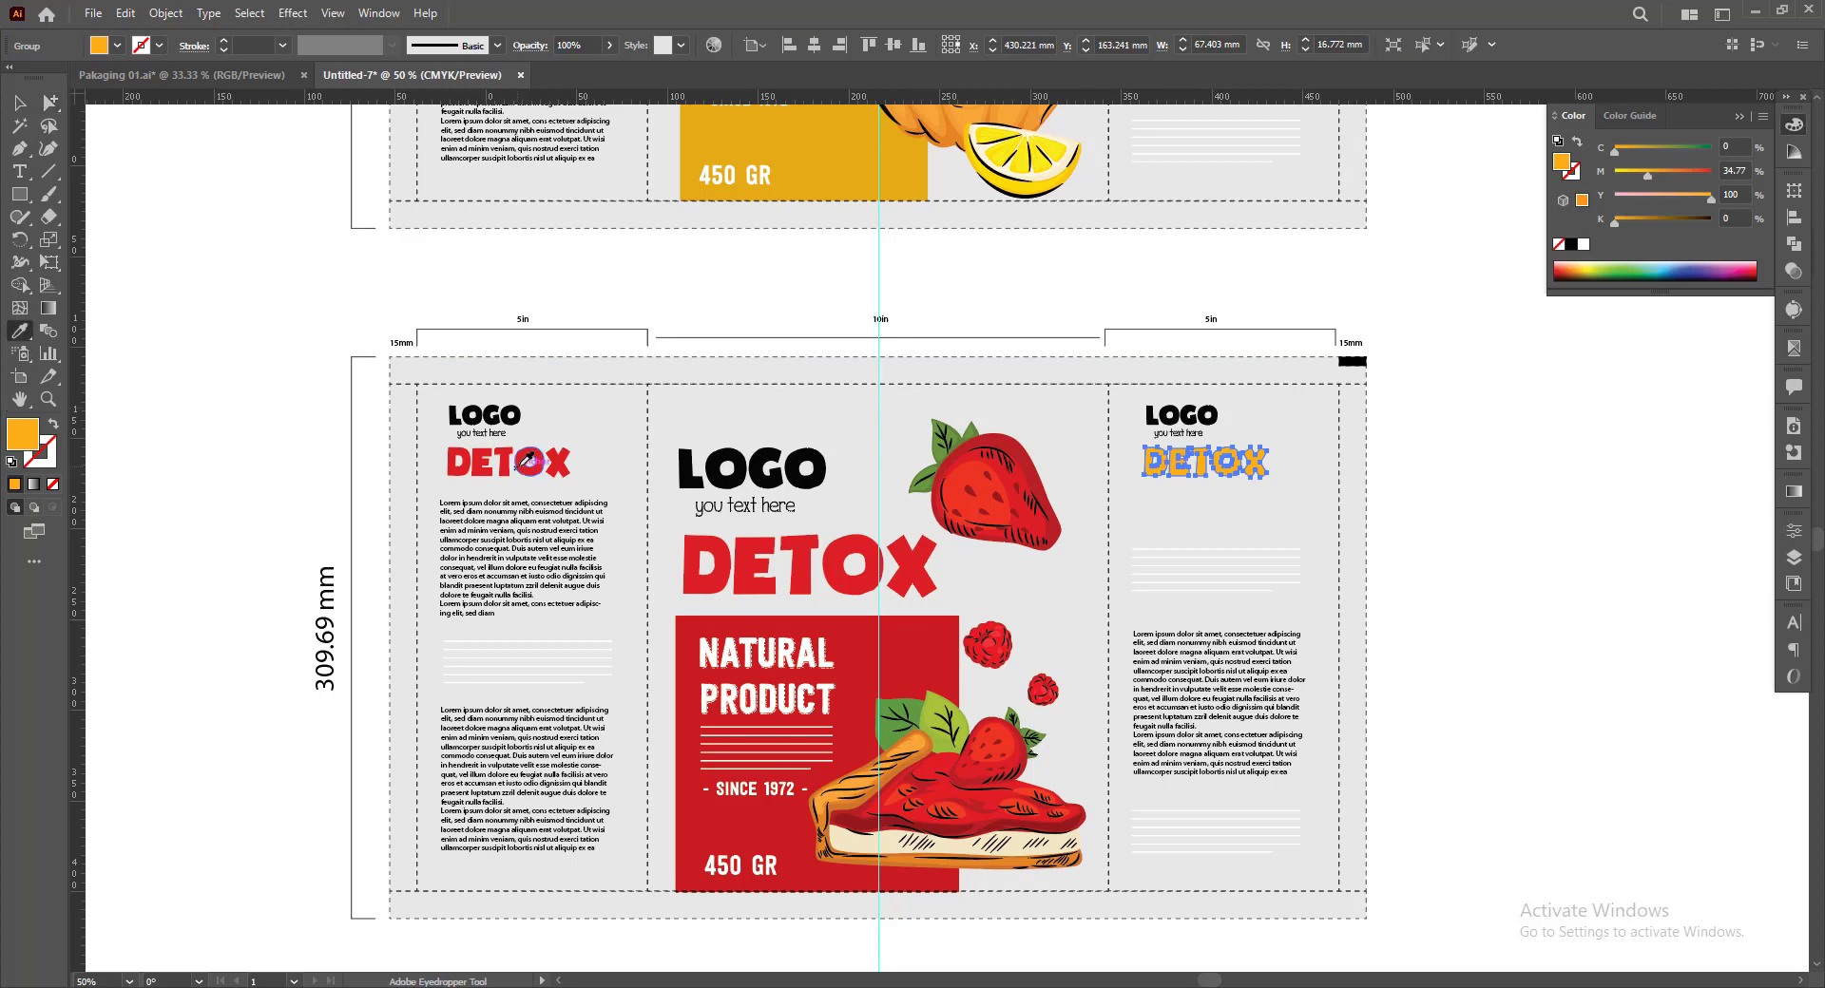
click(513, 460)
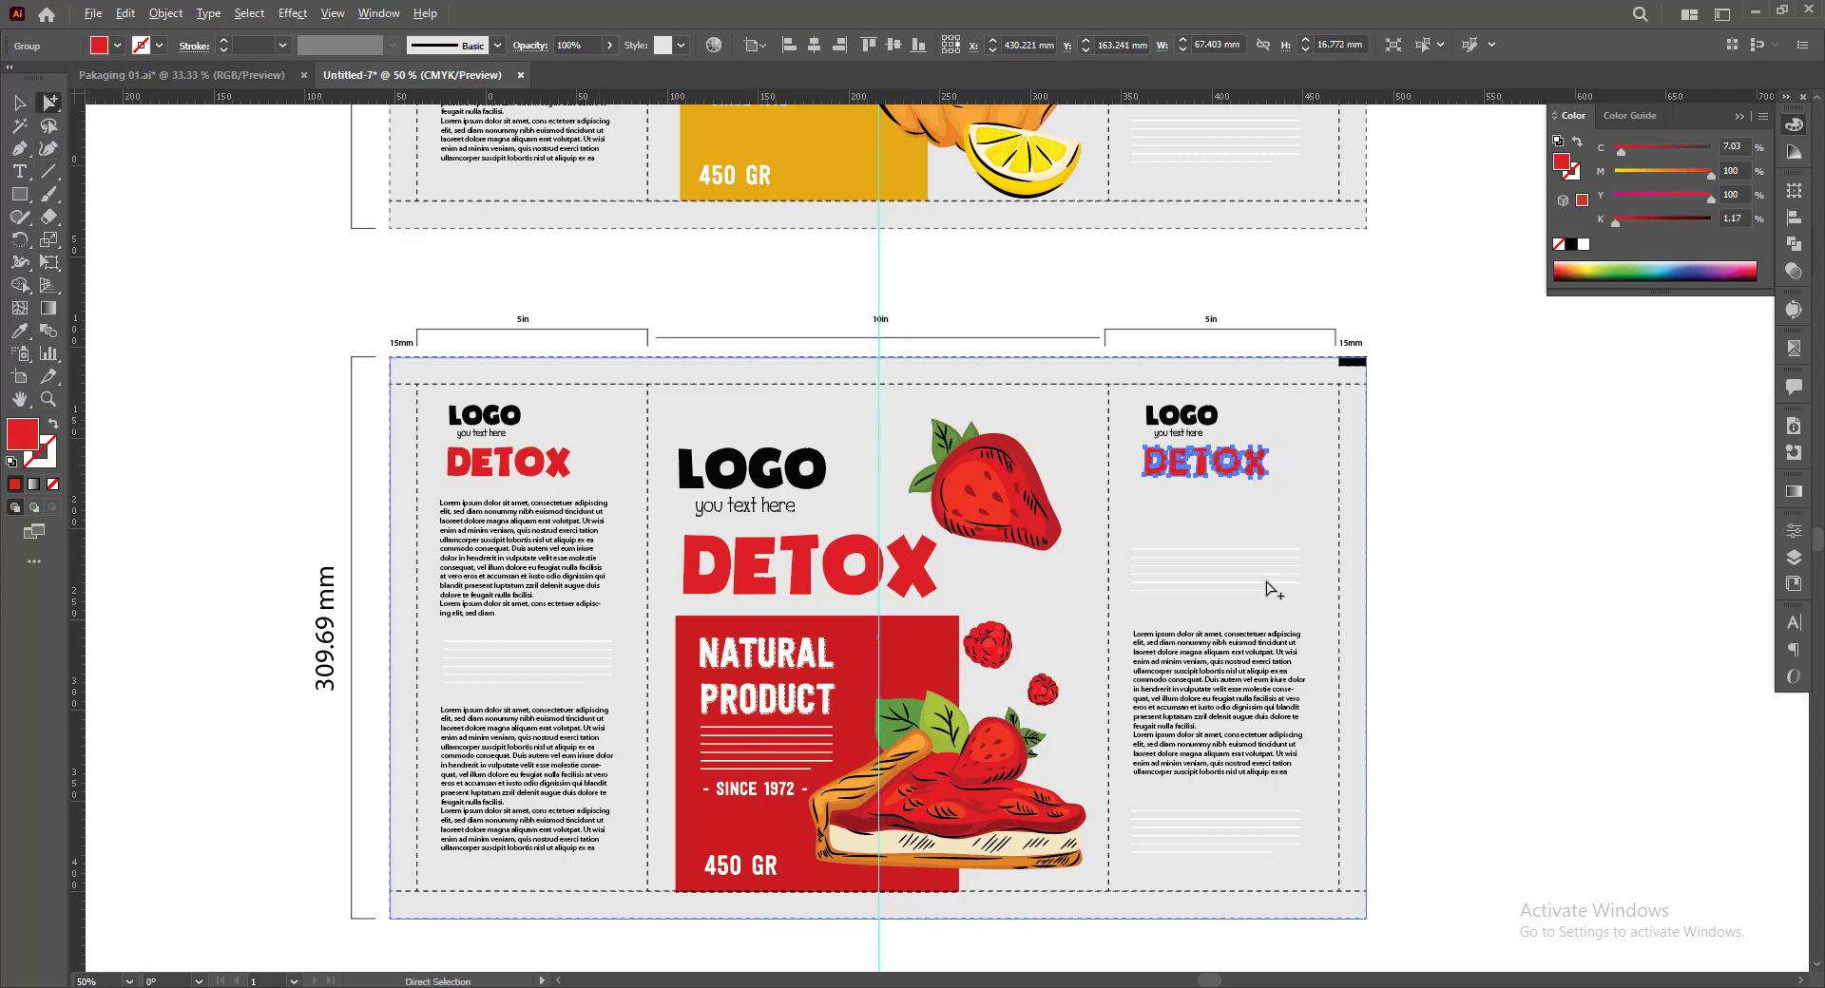
click(1426, 618)
Remove the vertical centre guide and review the strawberry dieline at 66.67% with the tools and panels hidden
scroll(896, 525, down, 1)
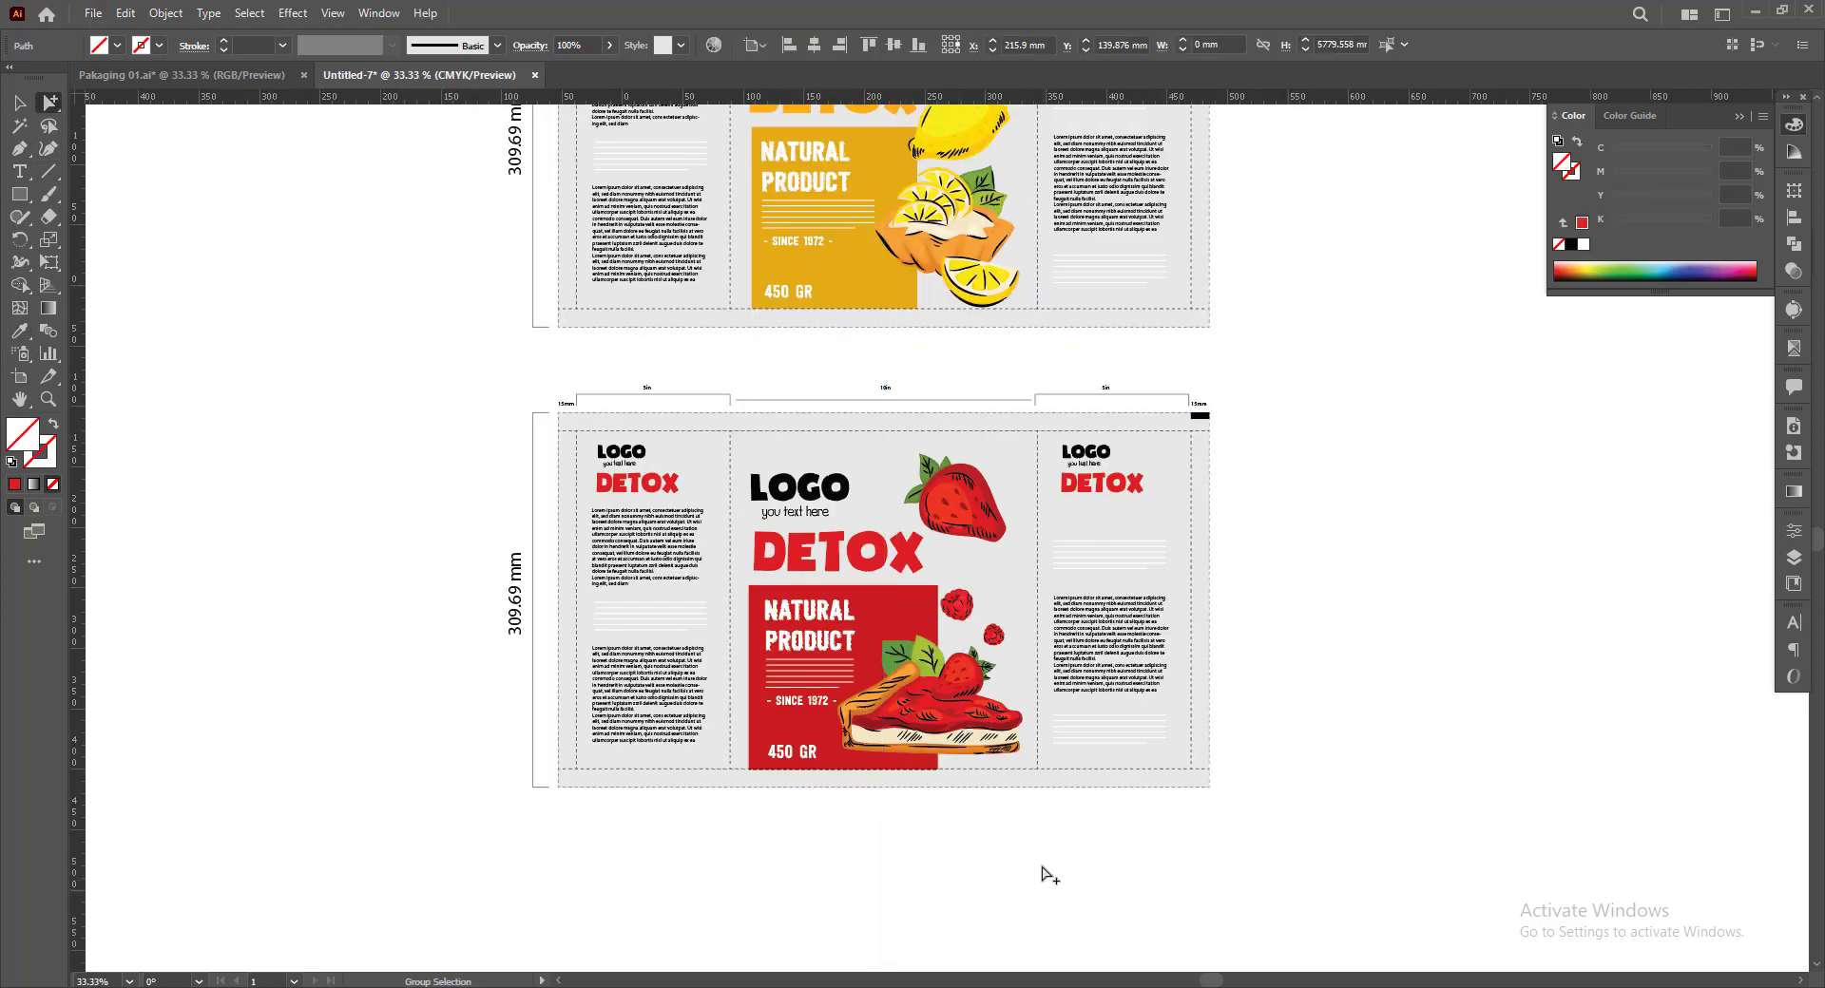
scroll(779, 518, up, 2)
scroll(785, 516, down, 3)
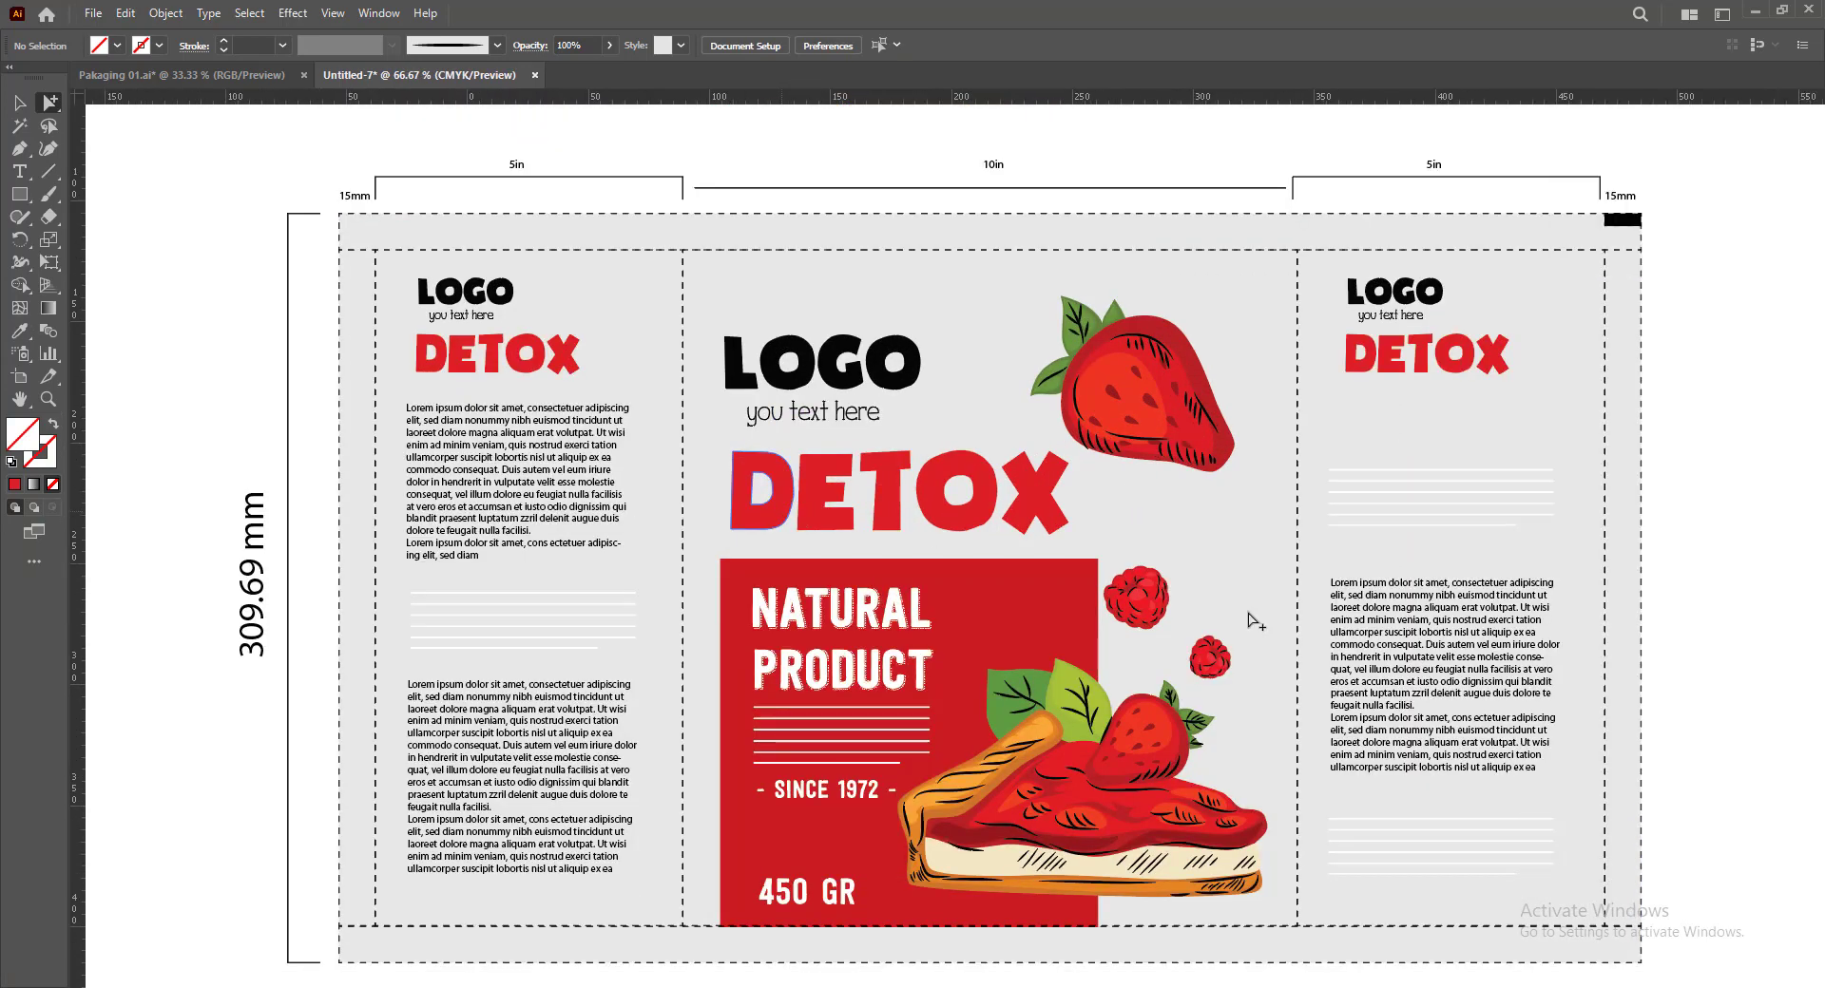
key(Tab)
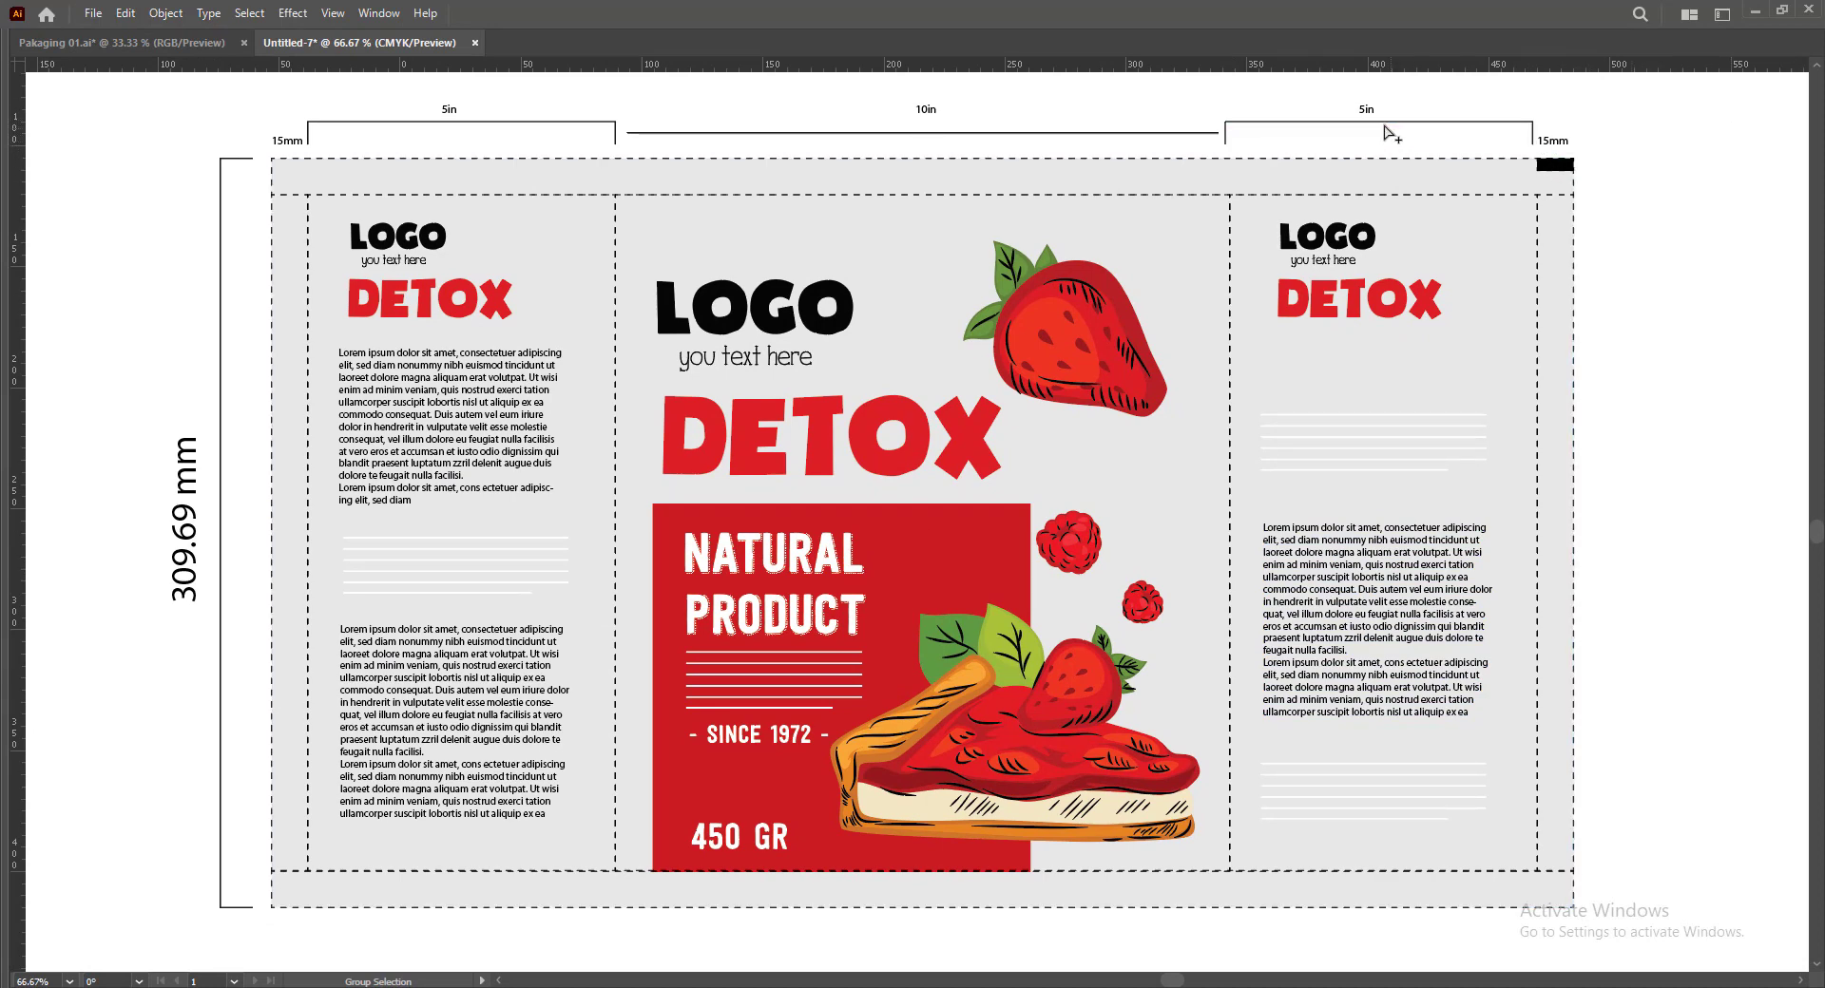
click(271, 801)
click(1589, 645)
scroll(1668, 584, down, 1)
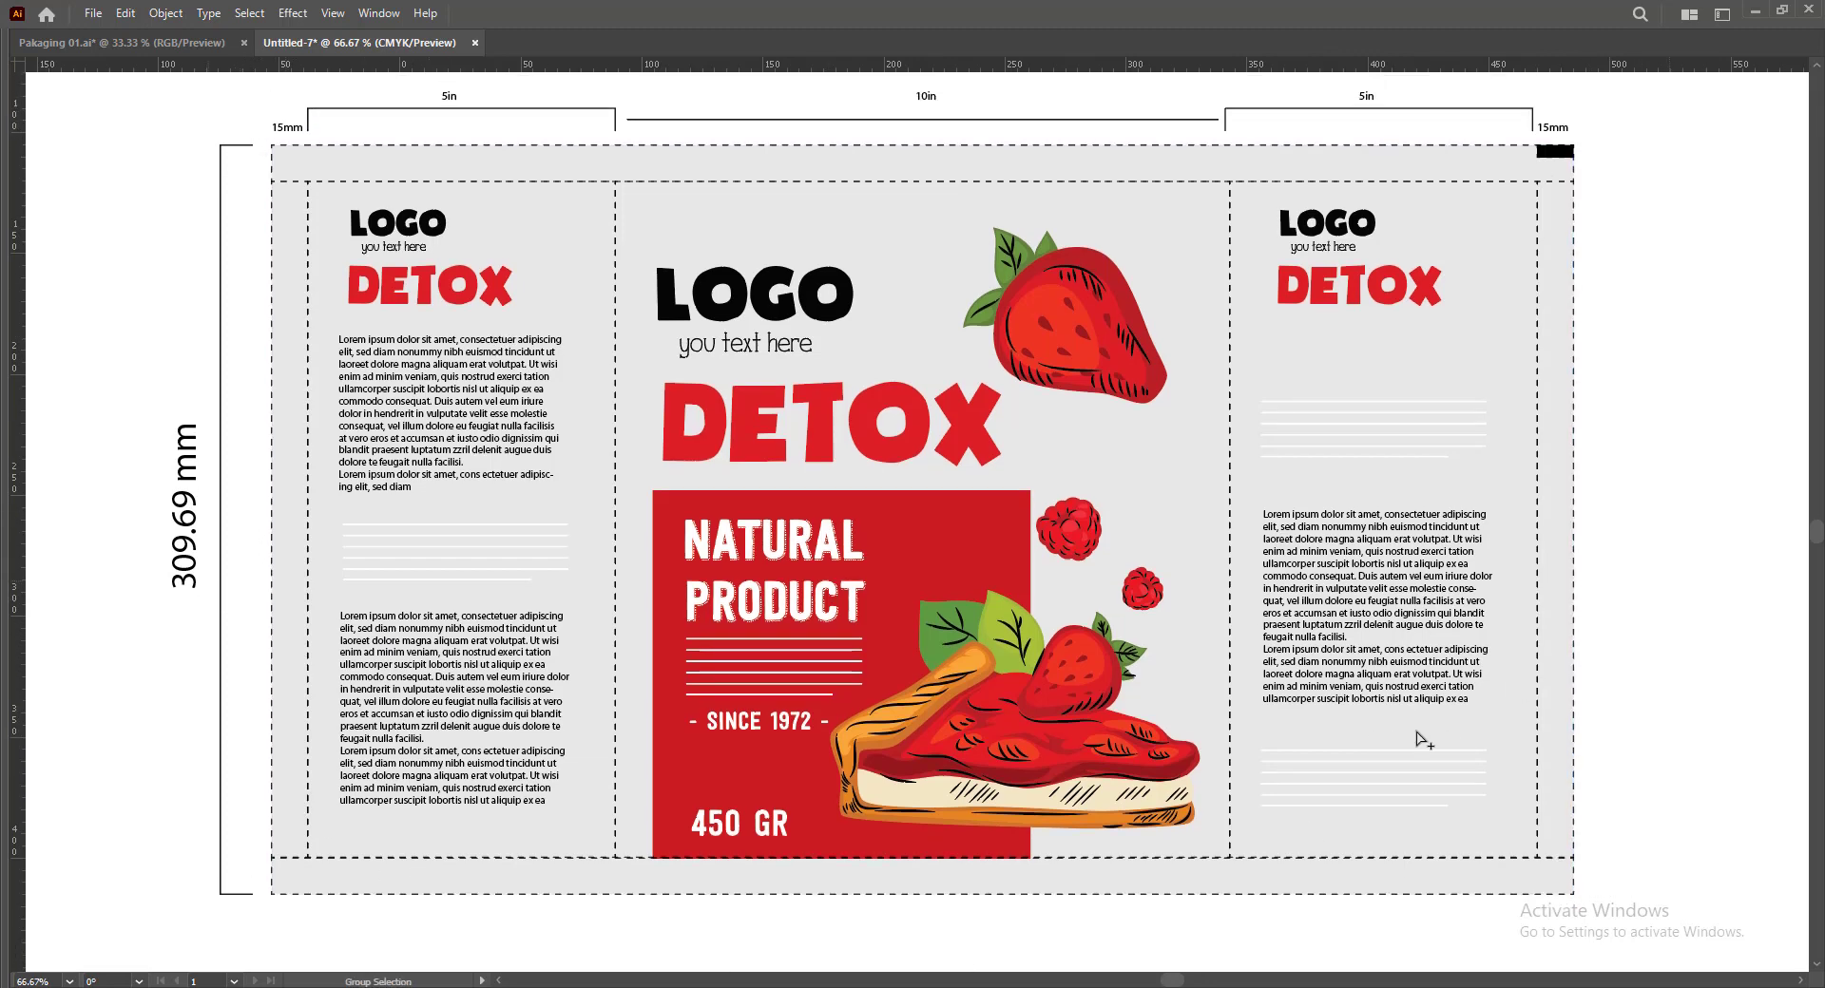